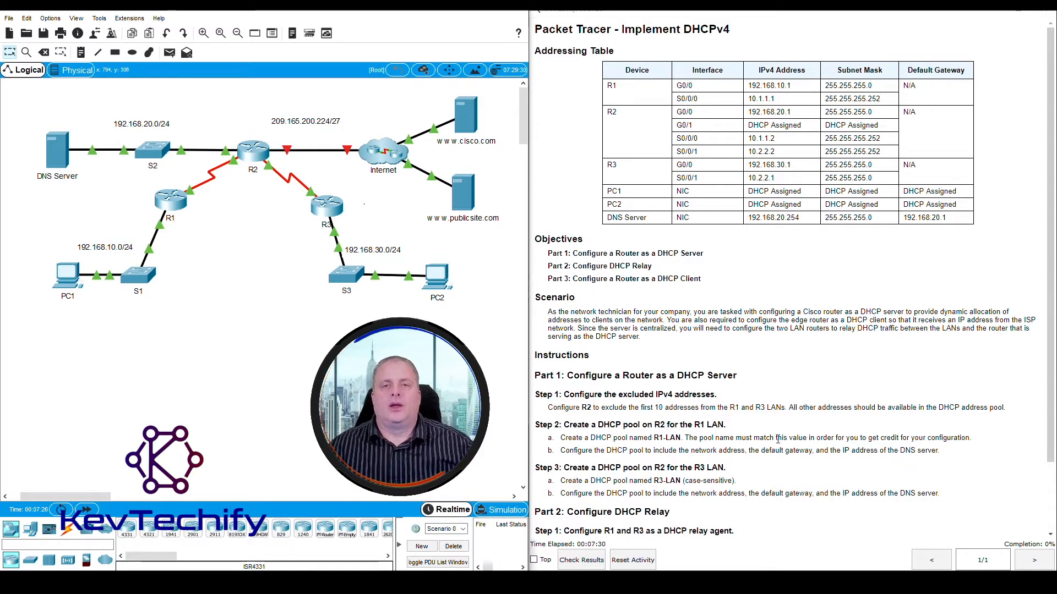
# - Examine the addressing table for R2's G0/1 interface and the PC1 and PC2 entries marked DHCP Assigned
pyautogui.click(535, 52)
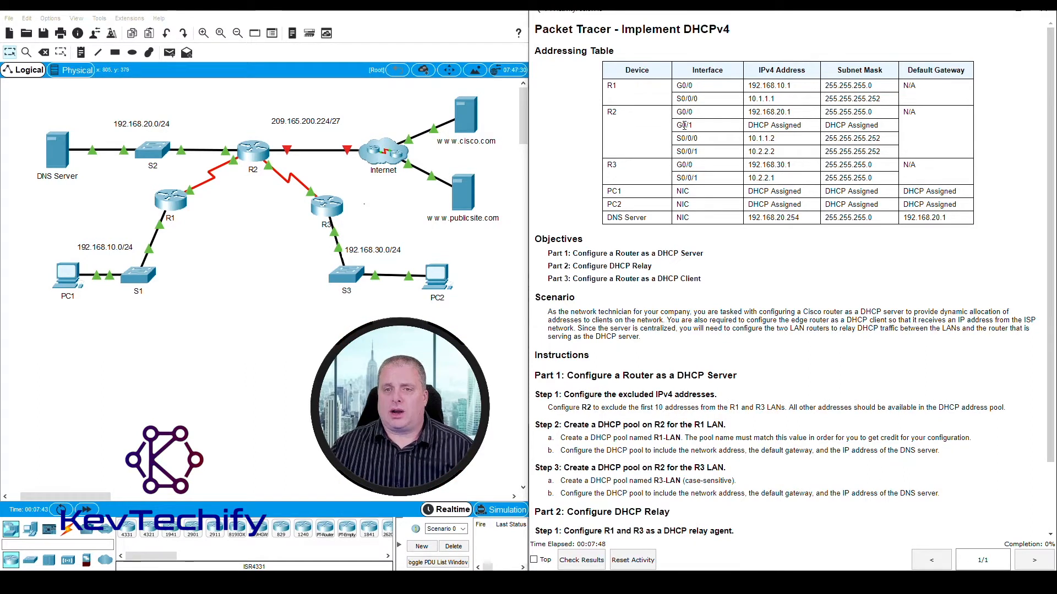
pyautogui.moveTo(817, 127); pyautogui.dragTo(879, 126)
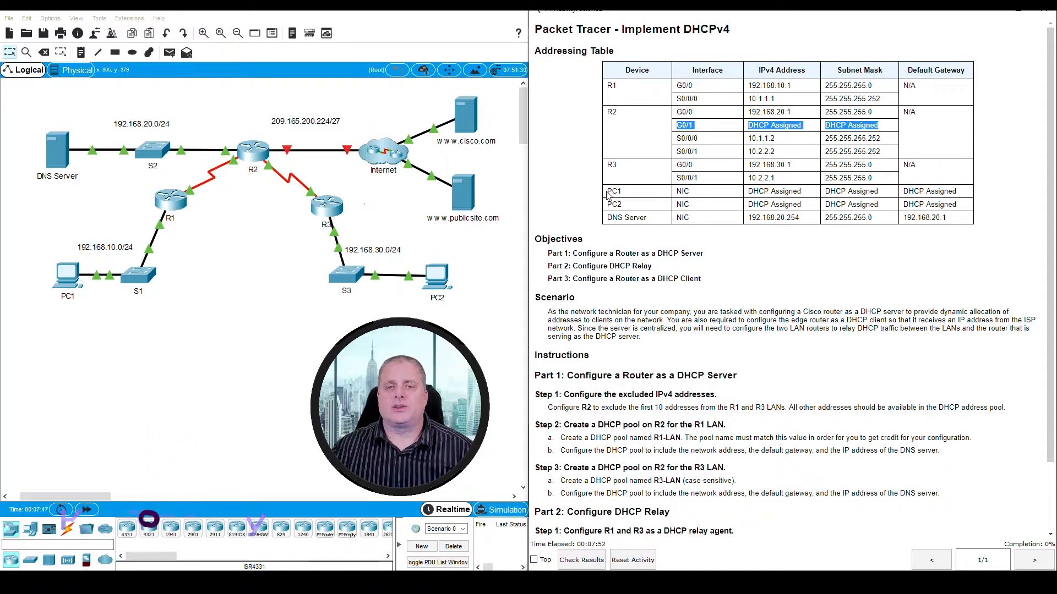
pyautogui.moveTo(608, 191); pyautogui.dragTo(963, 207)
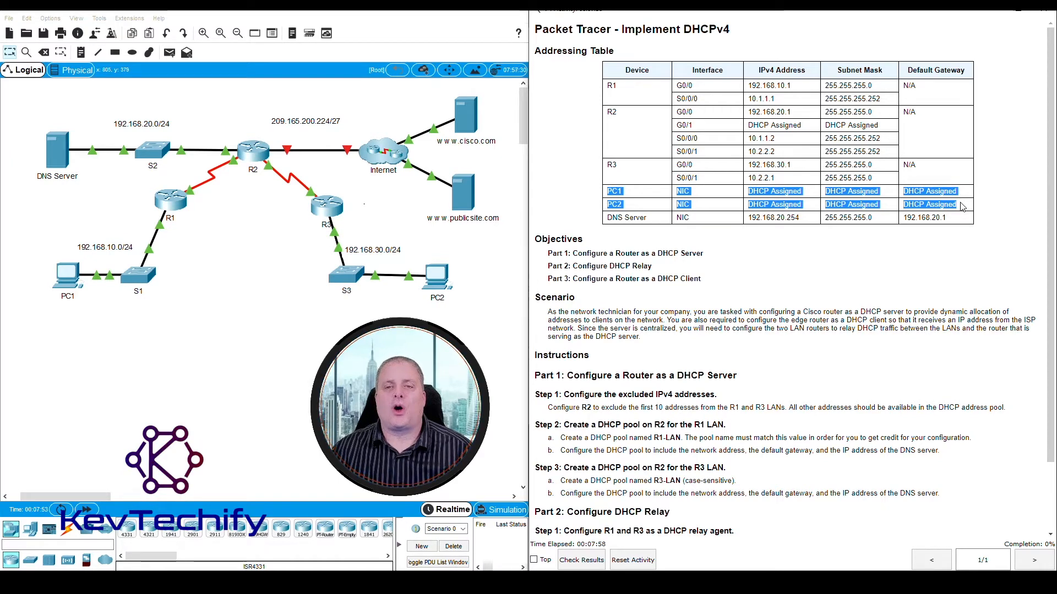
pyautogui.click(896, 204)
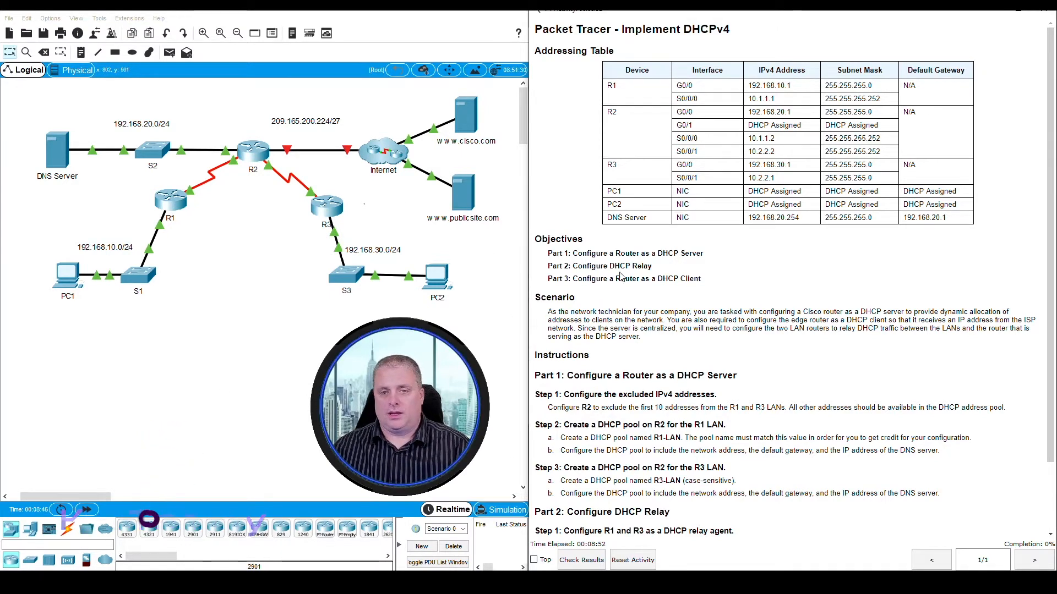
# - Read the three lab objectives covering the DHCP server, DHCP relay and DHCP client configuration
pyautogui.scroll(-3, 590, 187)
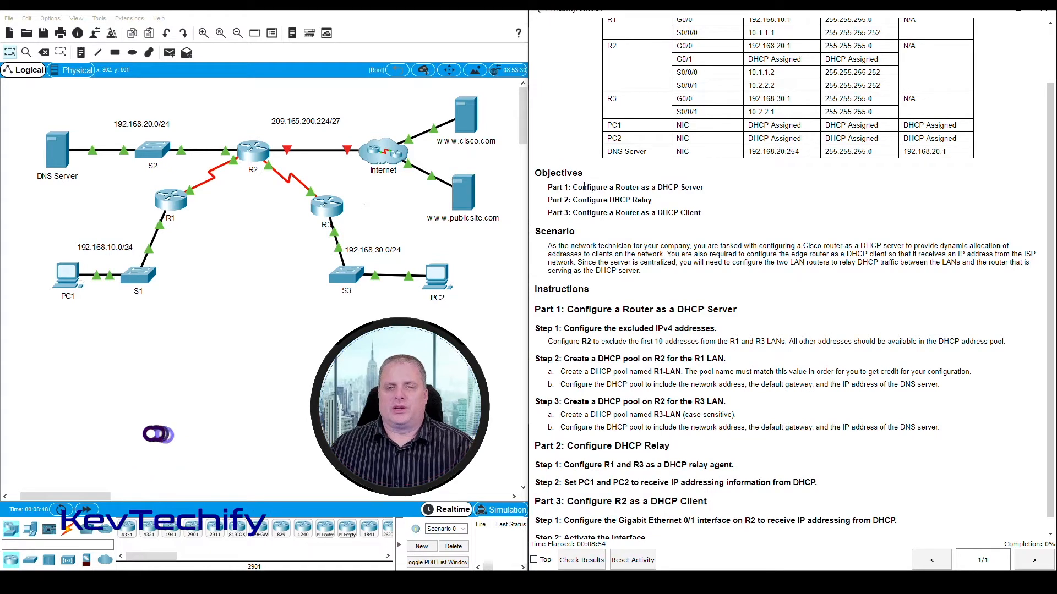
pyautogui.moveTo(578, 188); pyautogui.dragTo(692, 188)
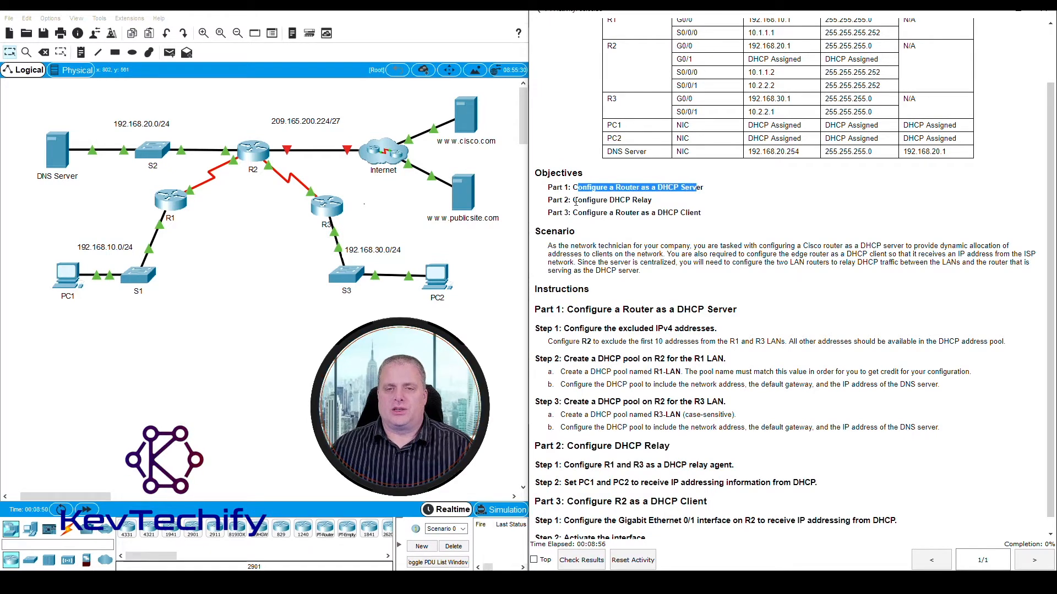
pyautogui.moveTo(577, 201); pyautogui.dragTo(648, 199)
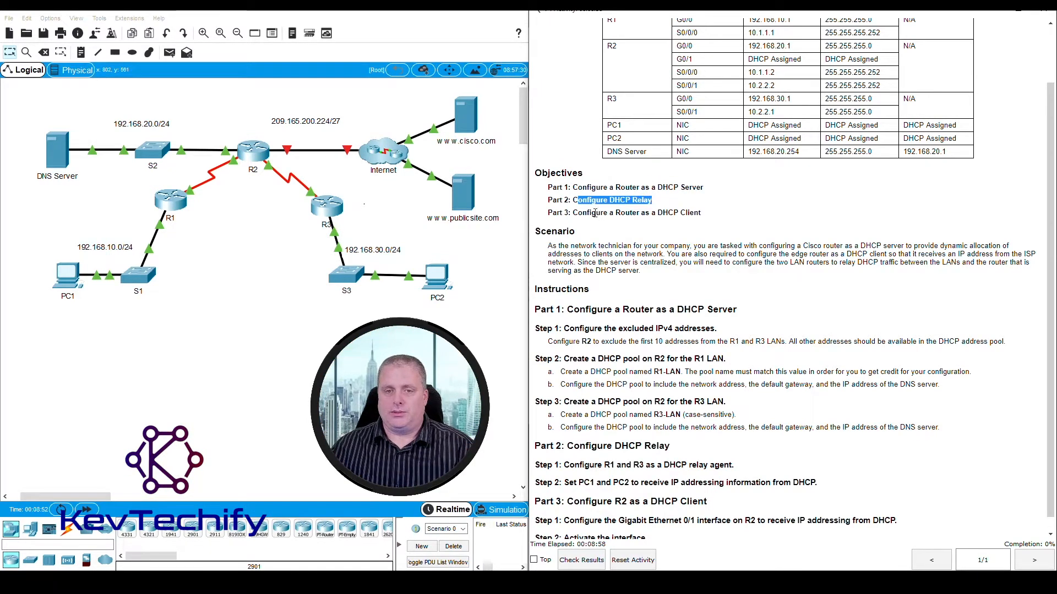
pyautogui.moveTo(573, 214); pyautogui.dragTo(694, 212)
pyautogui.scroll(-1, 647, 385)
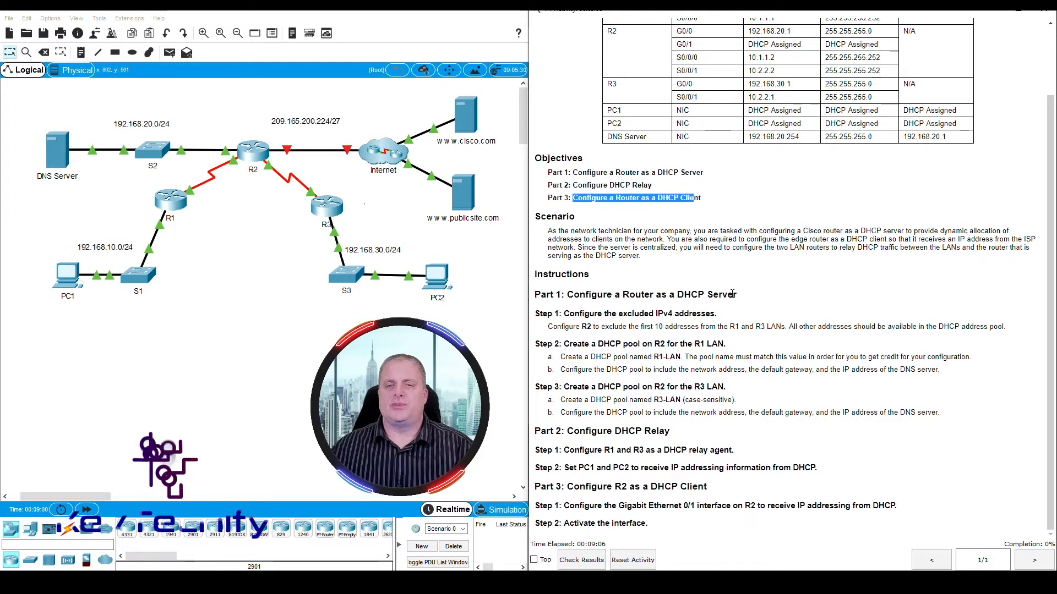
# - Read the Part 1 Step 1 instructions on which IPv4 addresses R2 has to exclude
pyautogui.moveTo(535, 313); pyautogui.dragTo(722, 314)
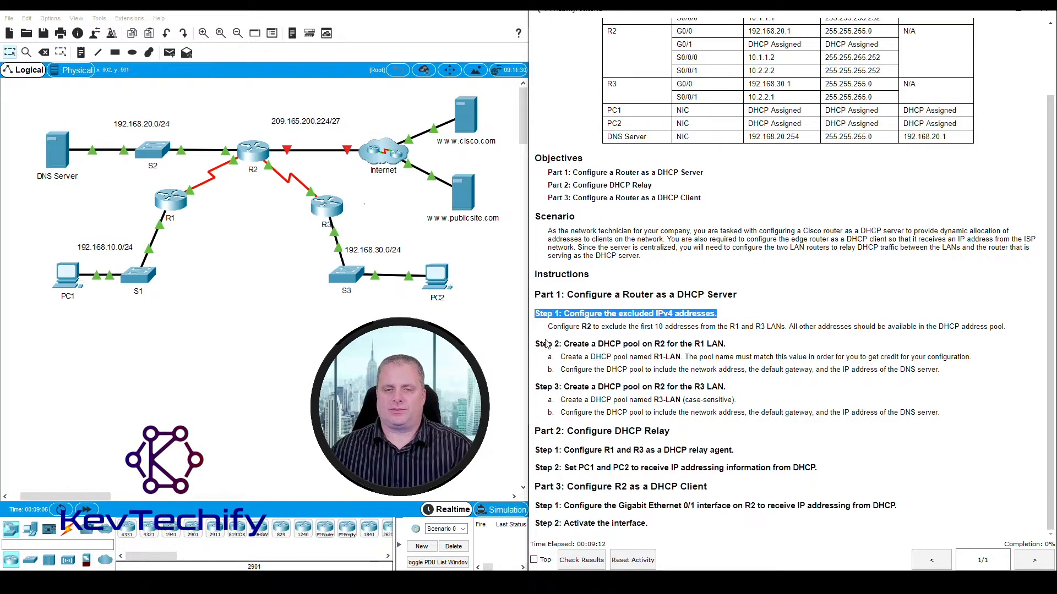
pyautogui.moveTo(548, 327); pyautogui.dragTo(1011, 333)
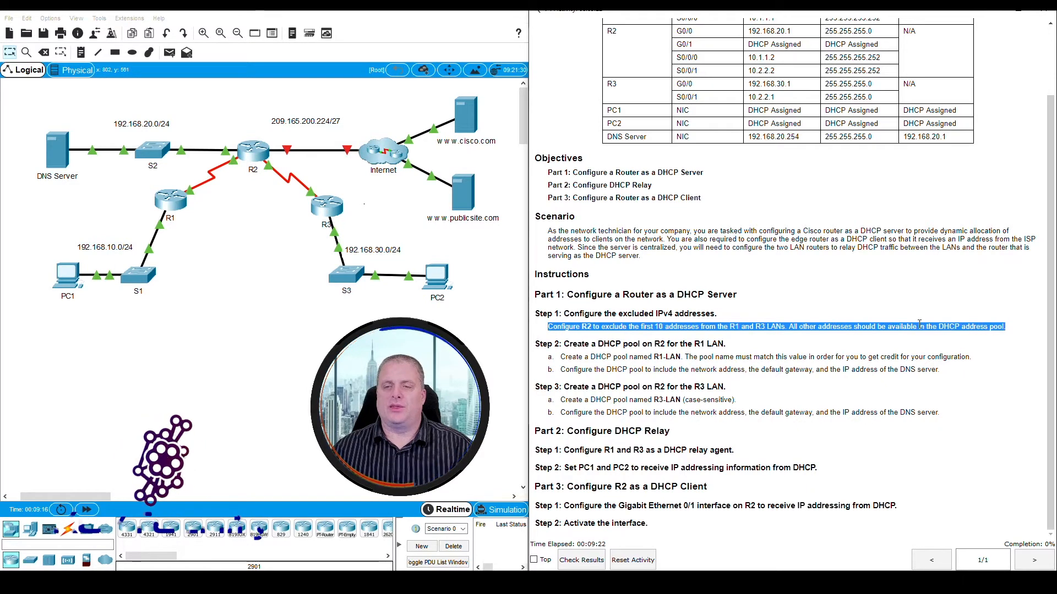
pyautogui.click(582, 322)
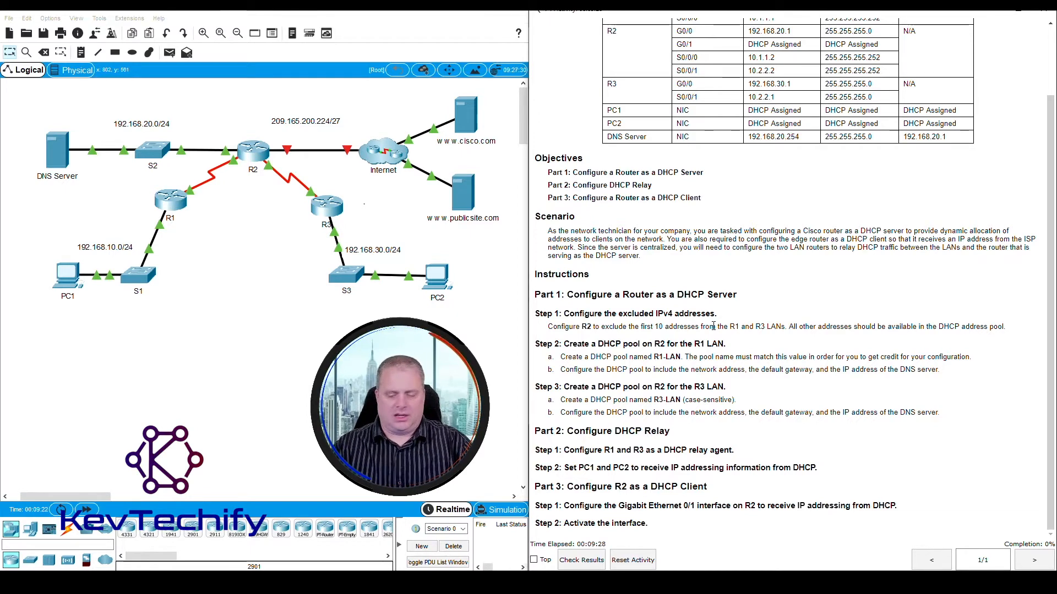
# - Open router R2's command line interface, widen its window and place it clear of the instructions
pyautogui.click(259, 153)
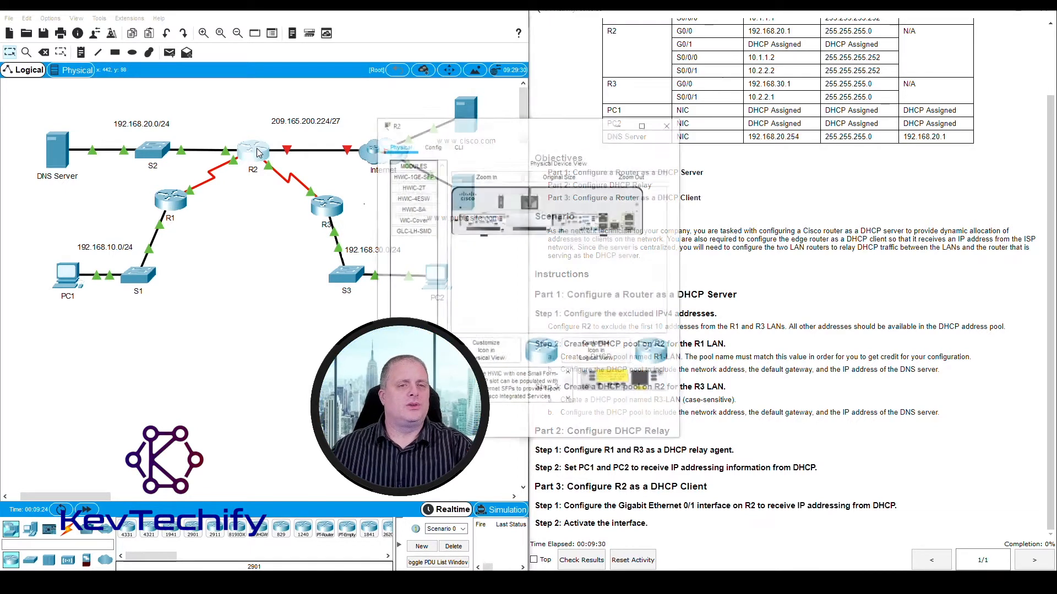
pyautogui.moveTo(402, 105); pyautogui.dragTo(117, 30)
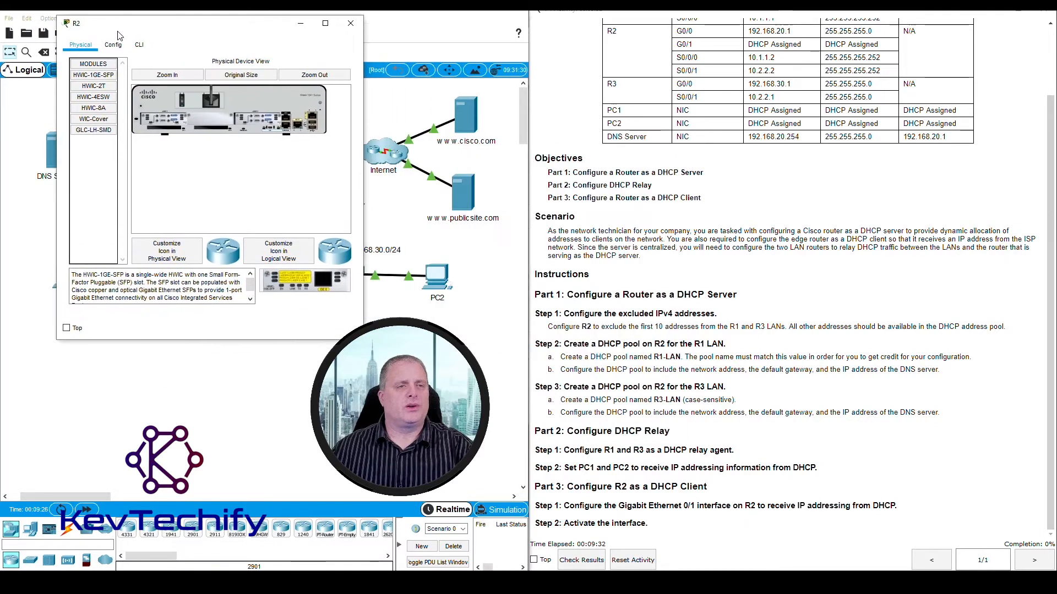
pyautogui.click(140, 44)
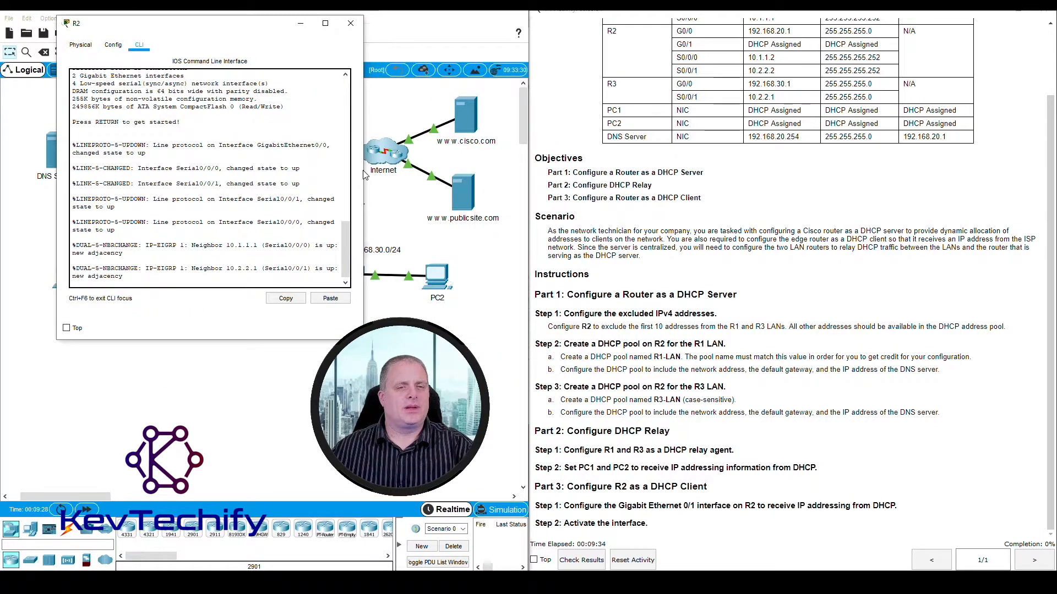
pyautogui.moveTo(364, 170); pyautogui.dragTo(501, 171)
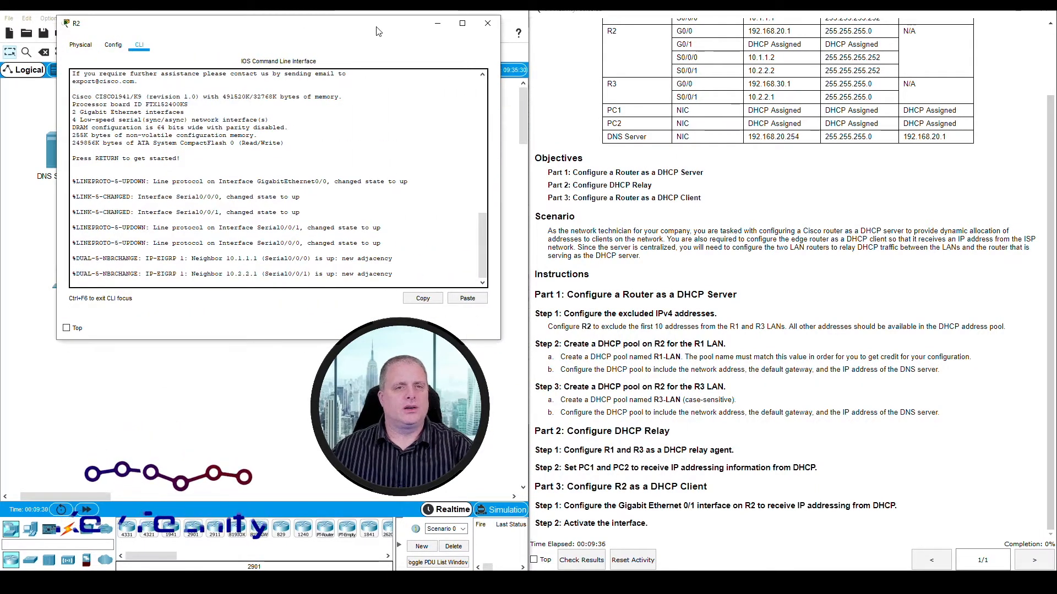
pyautogui.moveTo(376, 27); pyautogui.dragTo(363, 28)
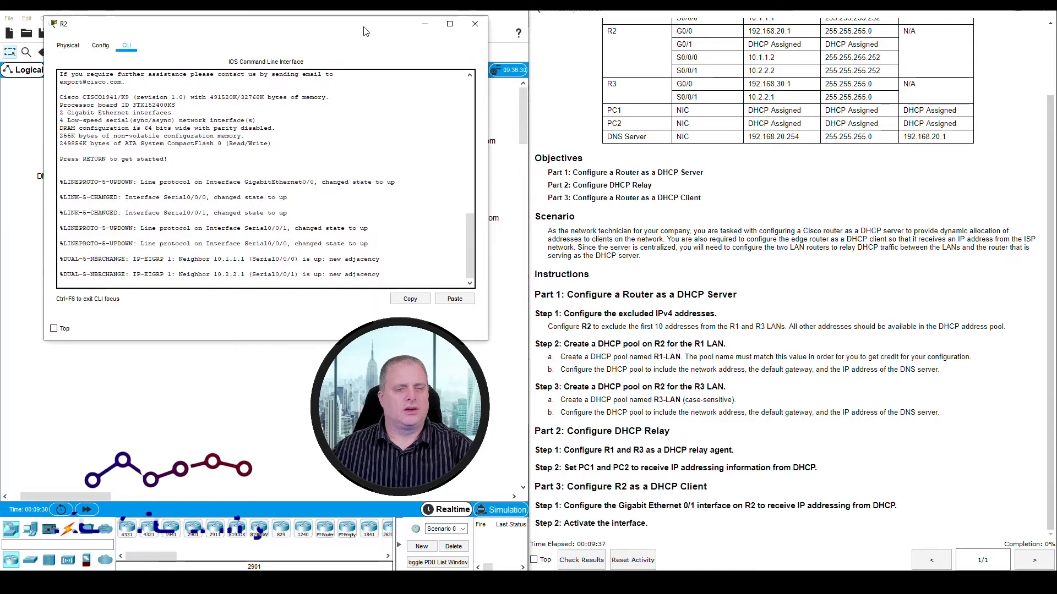
# - Enter privileged mode and global configuration mode on R2 with the commands en and conf t
pyautogui.click(315, 146)
pyautogui.press('Return')
pyautogui.write('en')
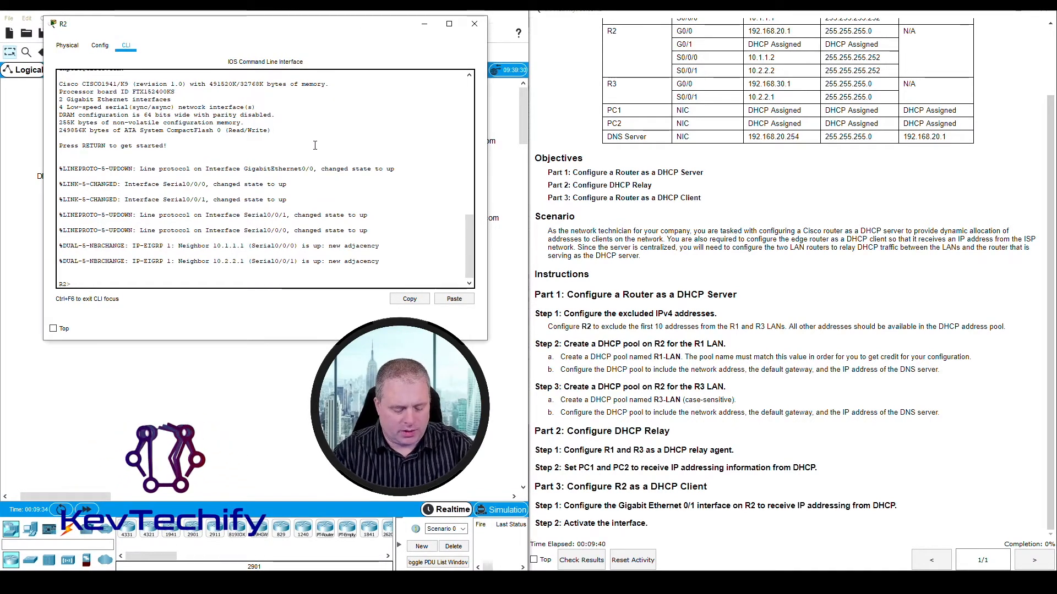
pyautogui.press('Return')
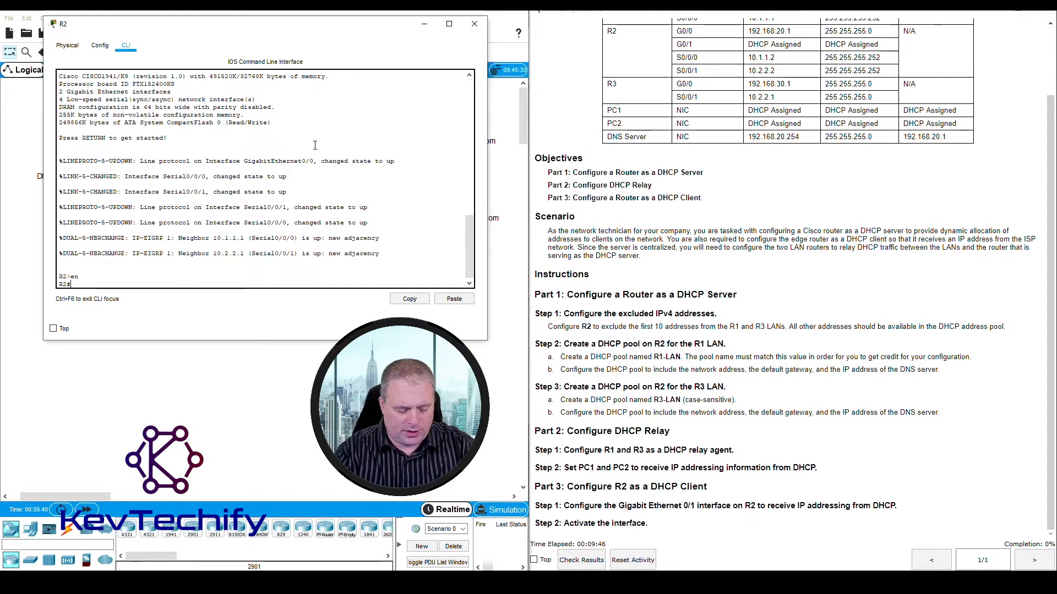
pyautogui.write('conf t')
pyautogui.press('Return')
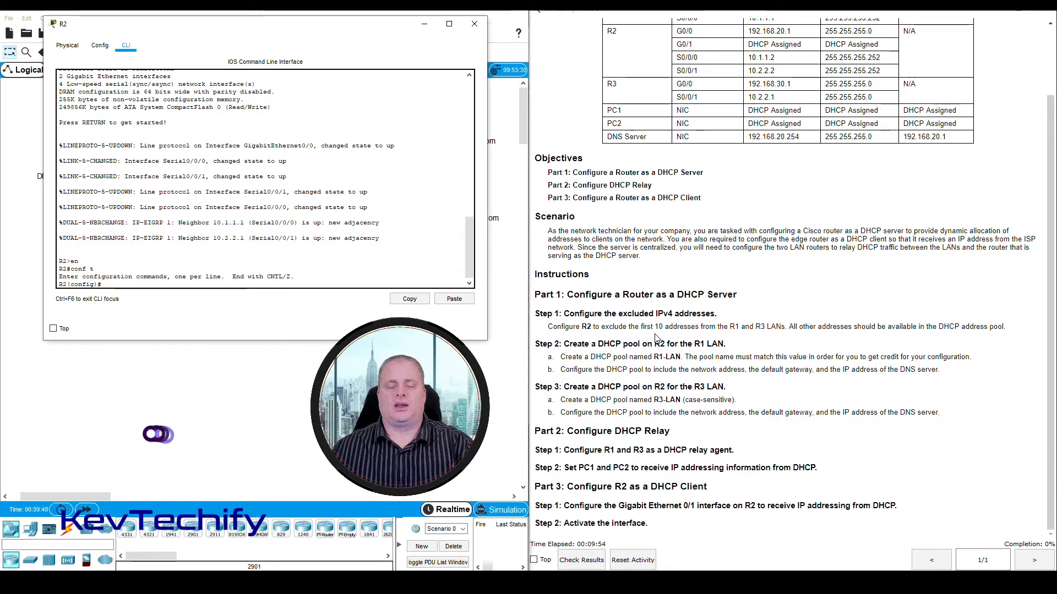
# - Compare R1's G0/0 and S0/0/0 interfaces in the addressing table with R1's links in the topology
pyautogui.scroll(3, 674, 325)
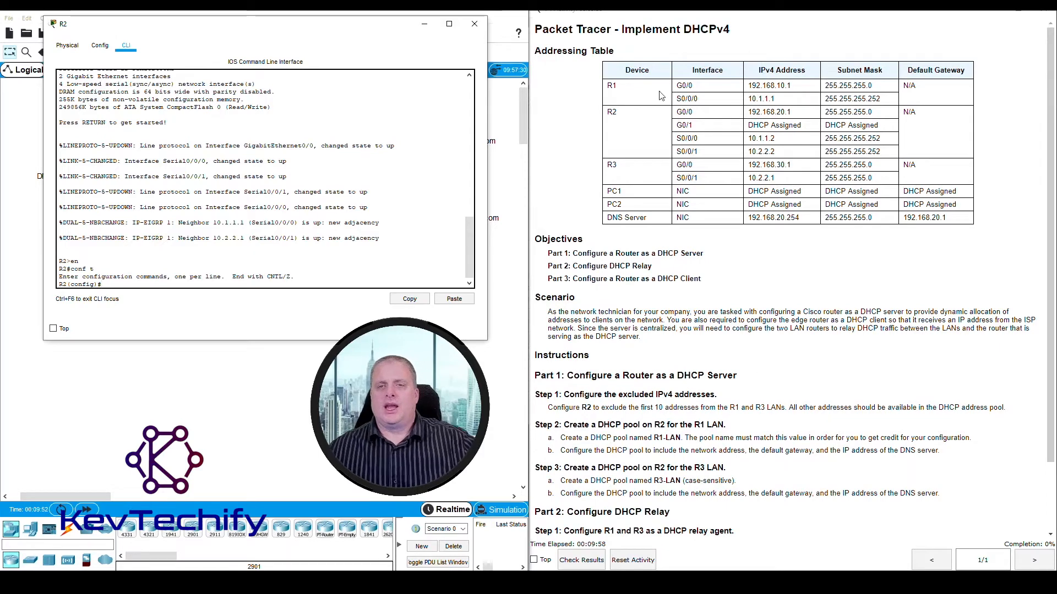
pyautogui.click(610, 85)
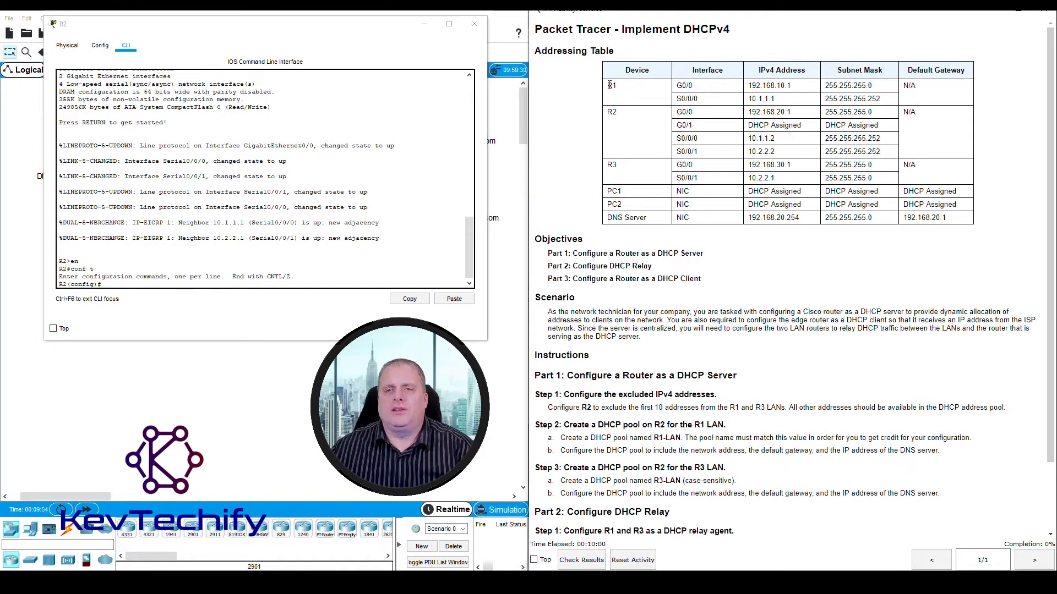
pyautogui.moveTo(692, 86); pyautogui.dragTo(702, 87)
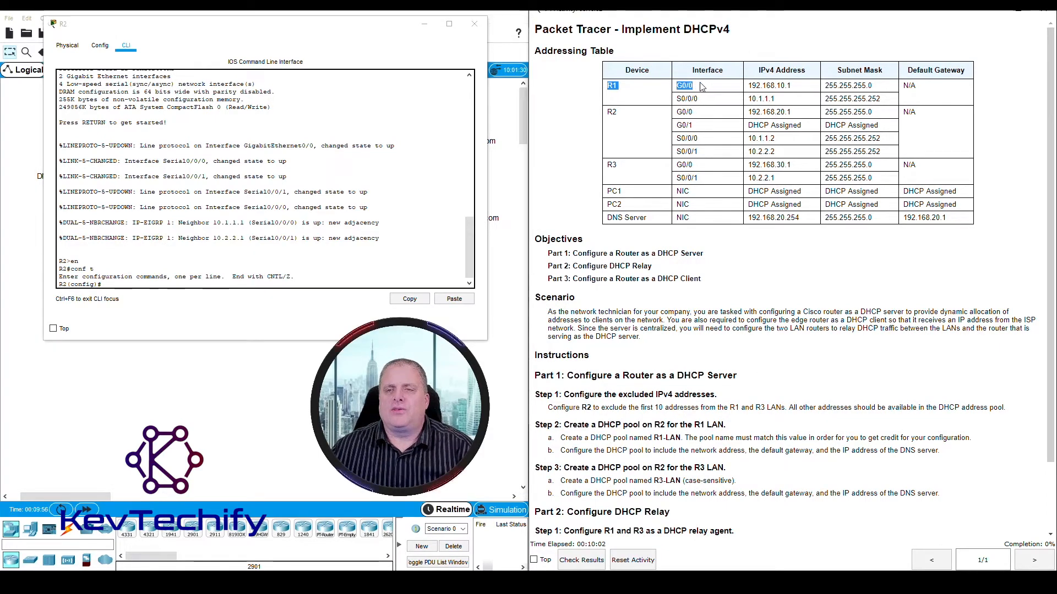
pyautogui.doubleClick(686, 98)
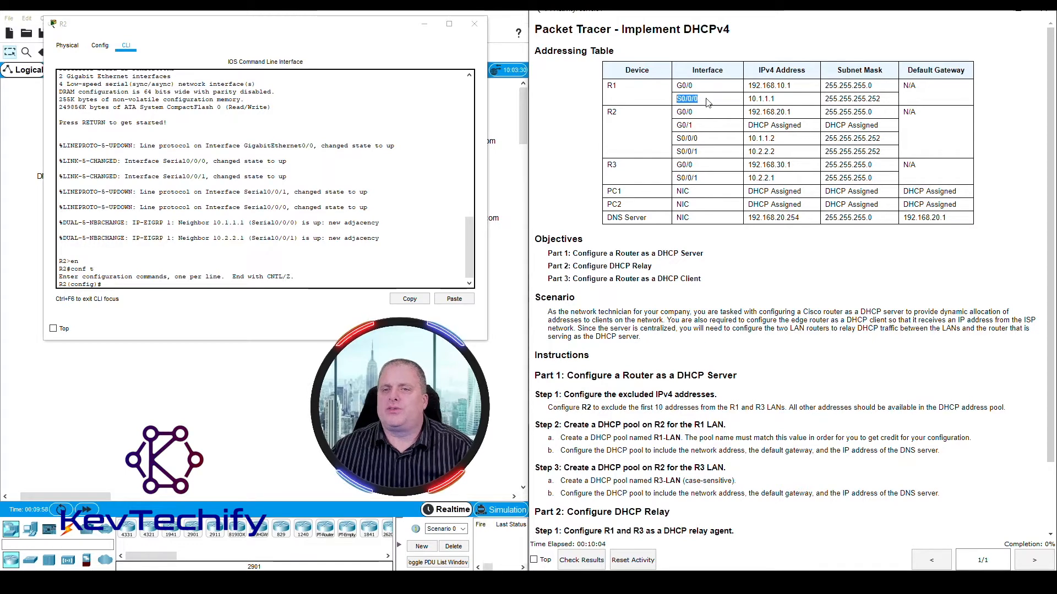
pyautogui.moveTo(387, 35); pyautogui.dragTo(387, 335)
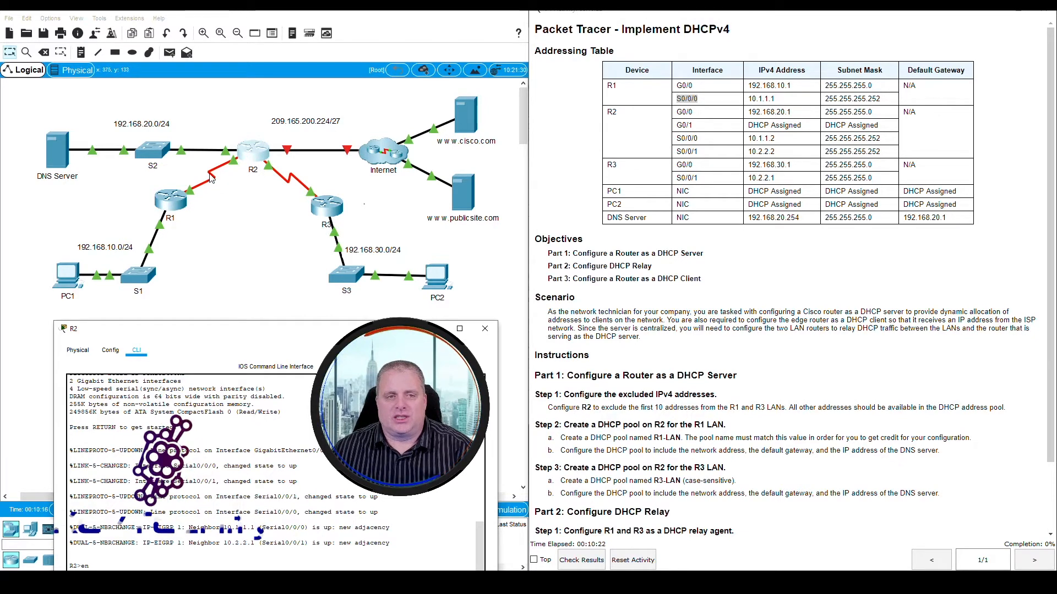
pyautogui.moveTo(229, 331); pyautogui.dragTo(222, 23)
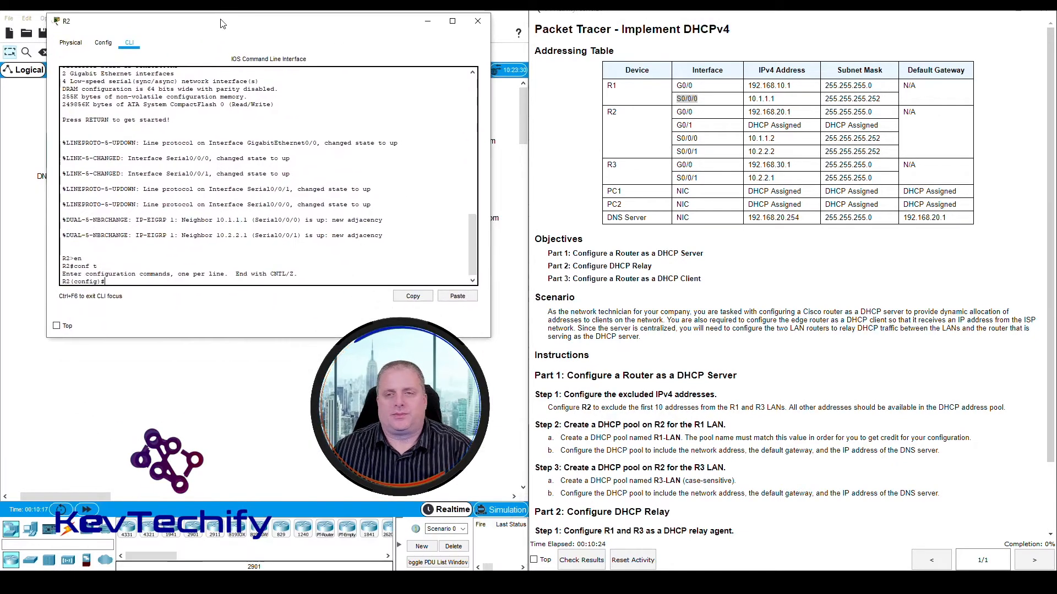
# - Examine the IPv4 address and subnet mask of R1's G0/0 interface and locate its LAN in the topology
pyautogui.click(679, 85)
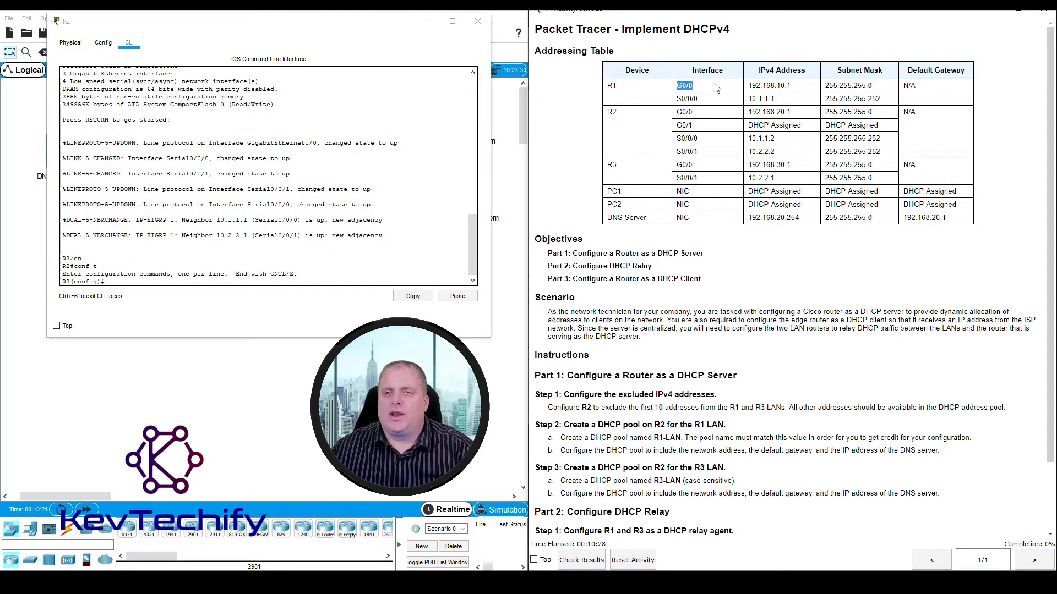
pyautogui.moveTo(716, 88); pyautogui.dragTo(782, 85)
pyautogui.click(750, 88)
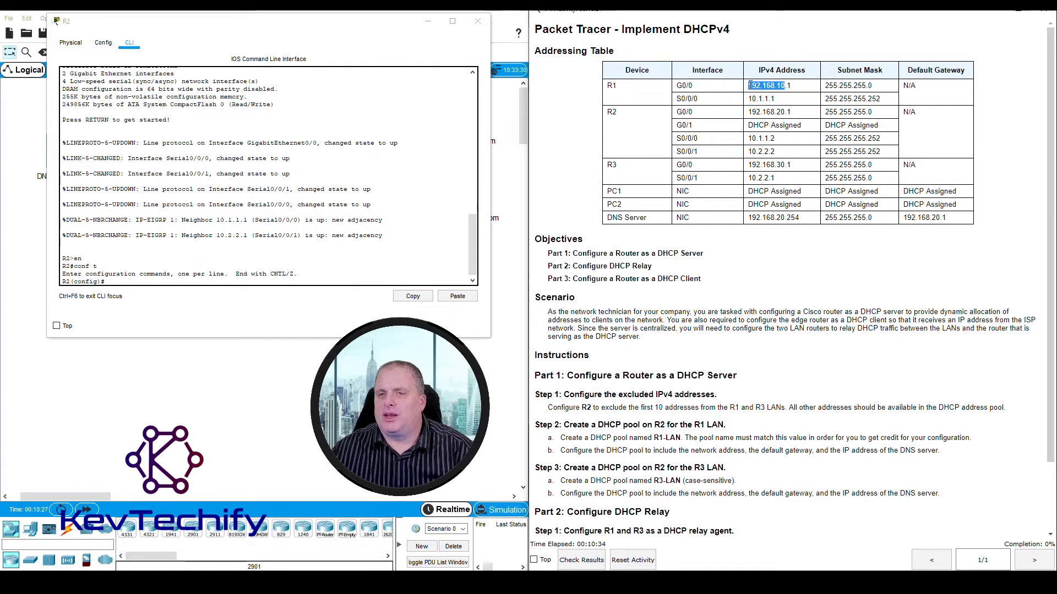
pyautogui.click(827, 86)
pyautogui.moveTo(828, 86); pyautogui.dragTo(860, 83)
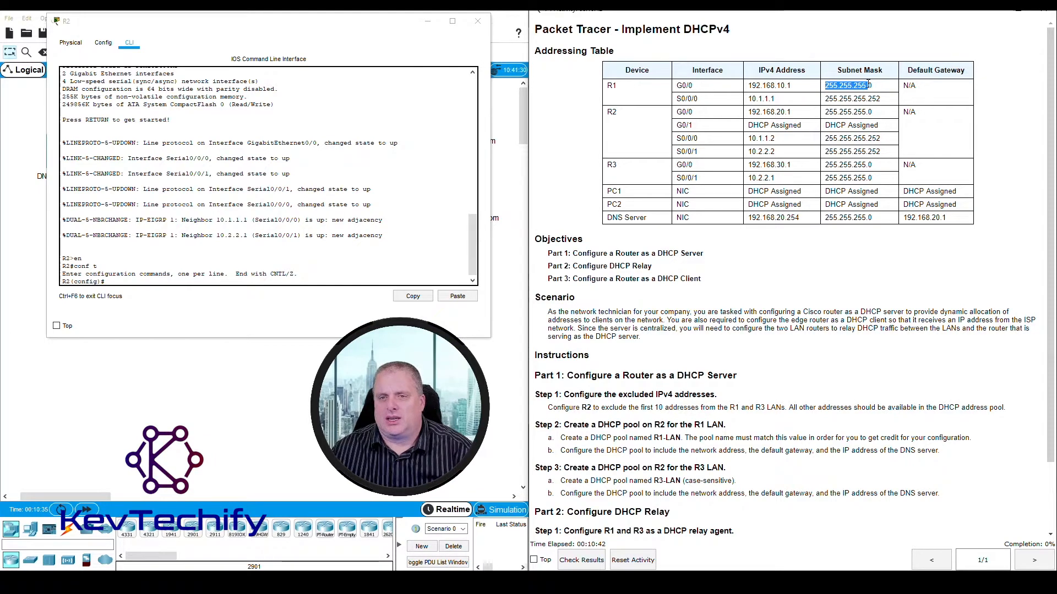
pyautogui.moveTo(749, 86); pyautogui.dragTo(777, 85)
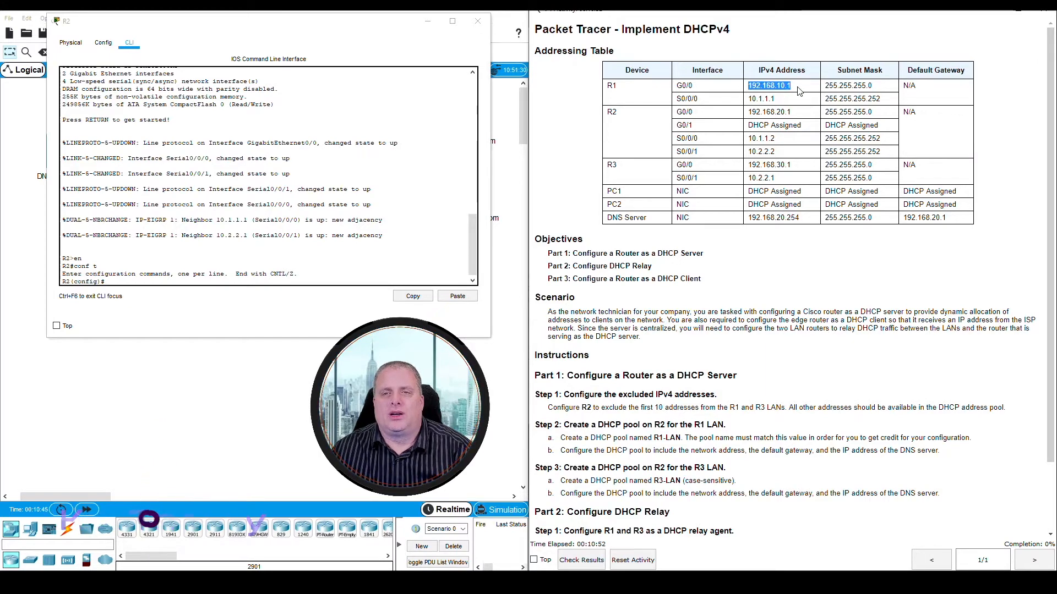
pyautogui.moveTo(749, 86); pyautogui.dragTo(757, 87)
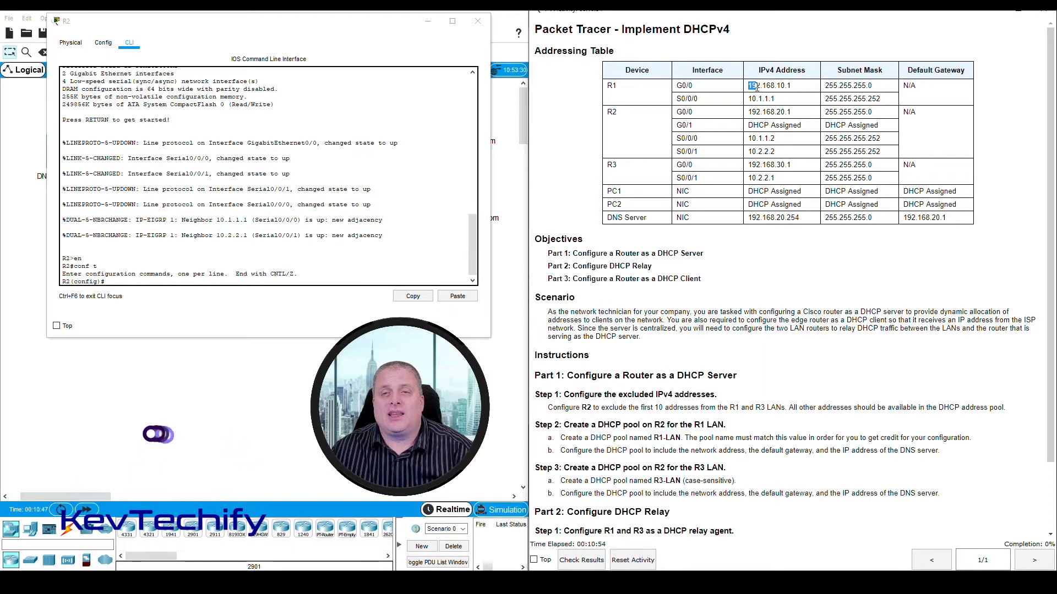
pyautogui.moveTo(356, 26); pyautogui.dragTo(825, 263)
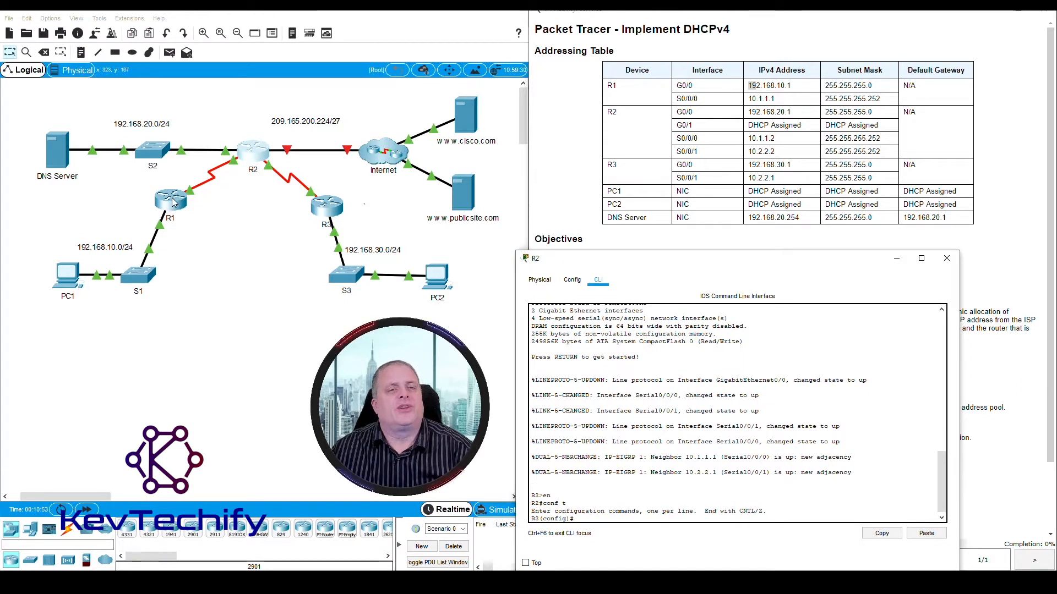
pyautogui.moveTo(740, 265); pyautogui.dragTo(284, 33)
# - Examine the IPv4 address and subnet mask of R3's G0/0 interface in the addressing table
pyautogui.click(630, 172)
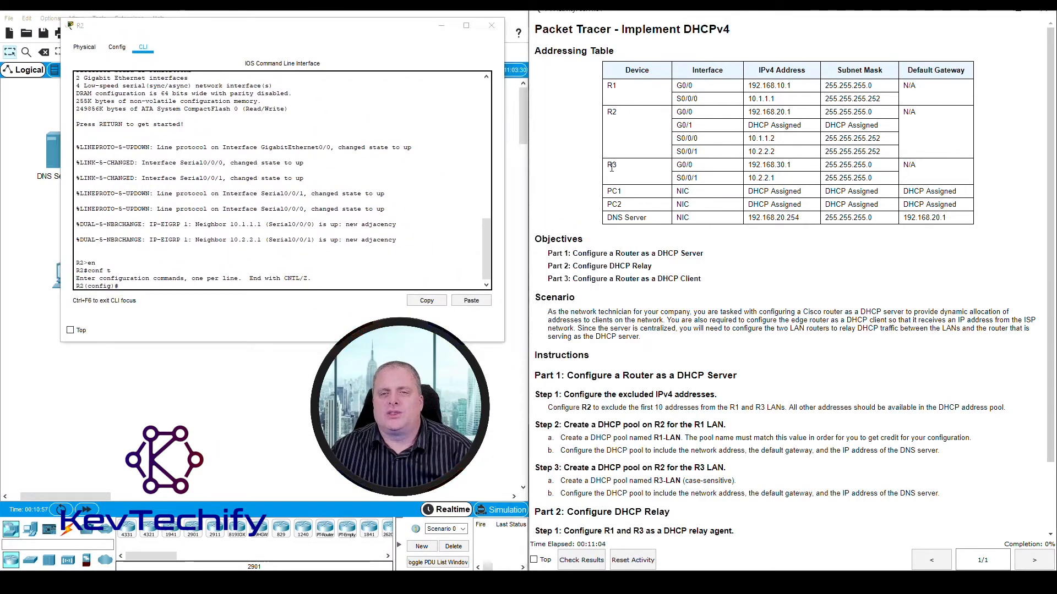
pyautogui.moveTo(607, 165); pyautogui.dragTo(800, 169)
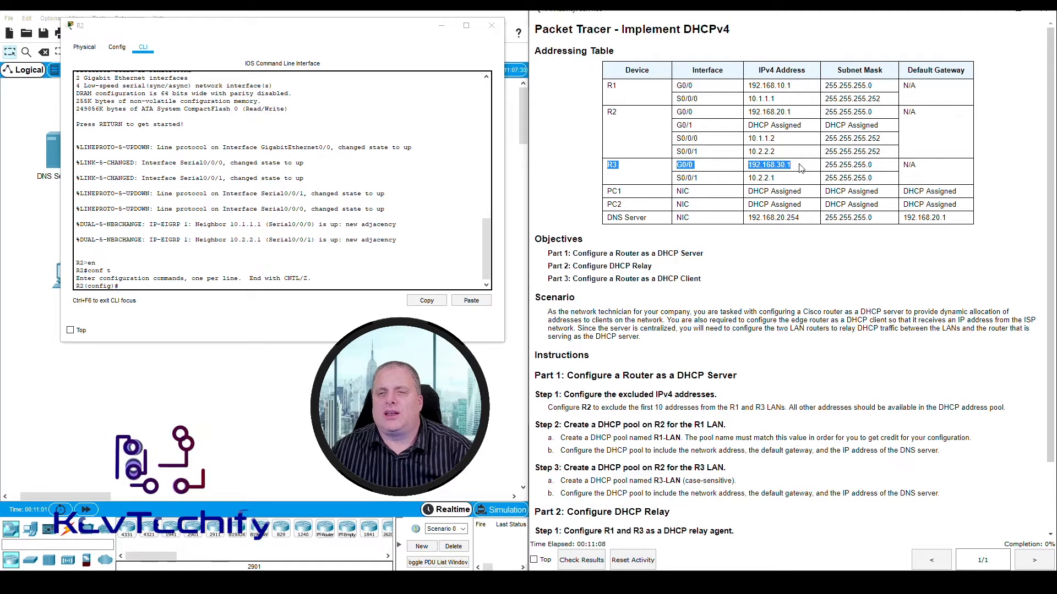
pyautogui.click(754, 165)
pyautogui.moveTo(748, 165); pyautogui.dragTo(794, 168)
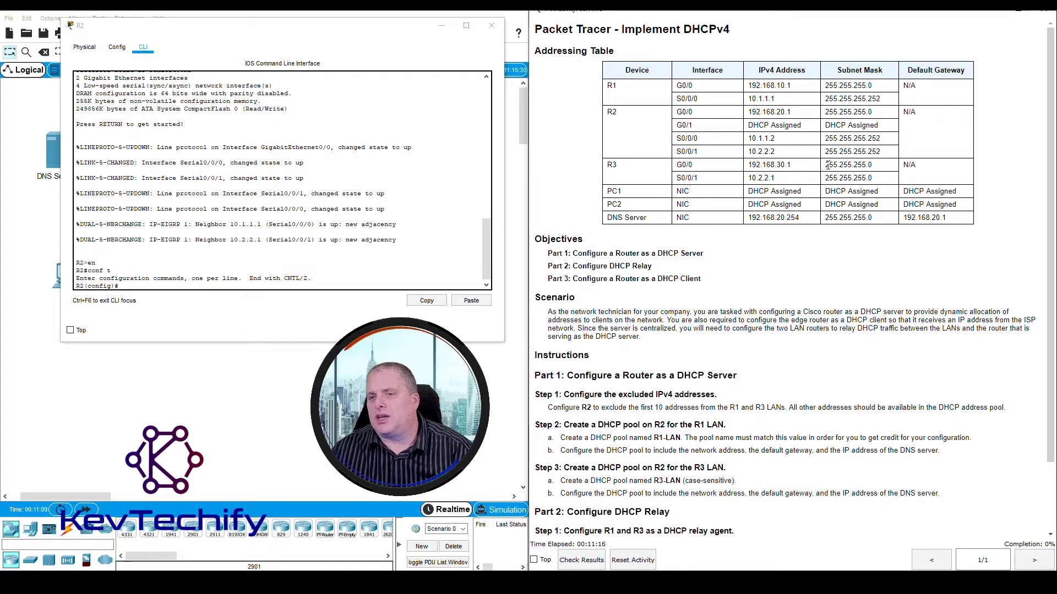
pyautogui.moveTo(825, 165); pyautogui.dragTo(874, 170)
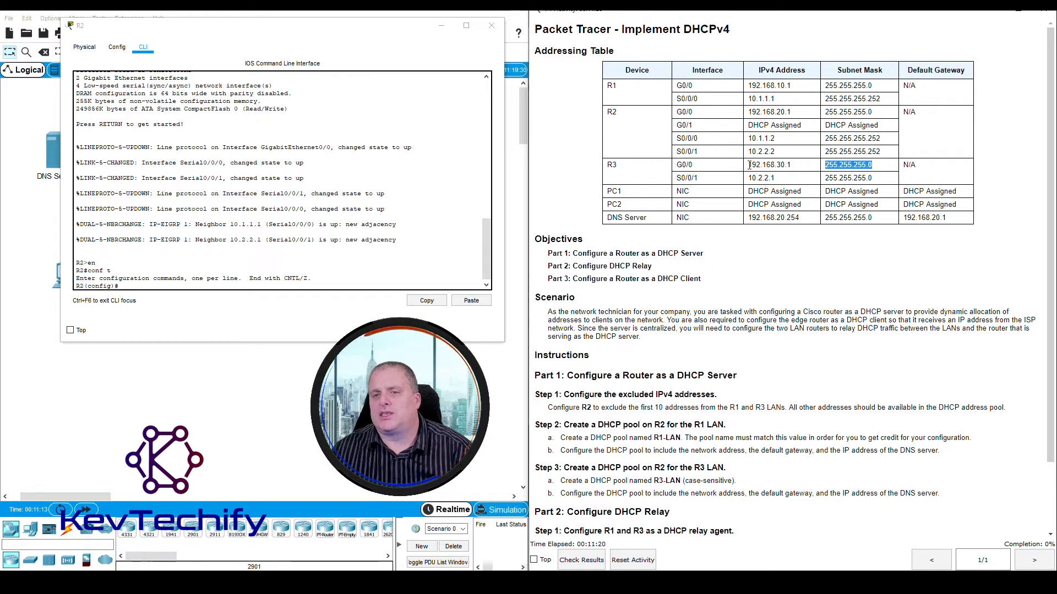
# - Try to exclude R1 LAN addresses in the 192.168.10 range from DHCP on R2 with the ip dhcp excluded-address command
pyautogui.moveTo(749, 165); pyautogui.dragTo(785, 165)
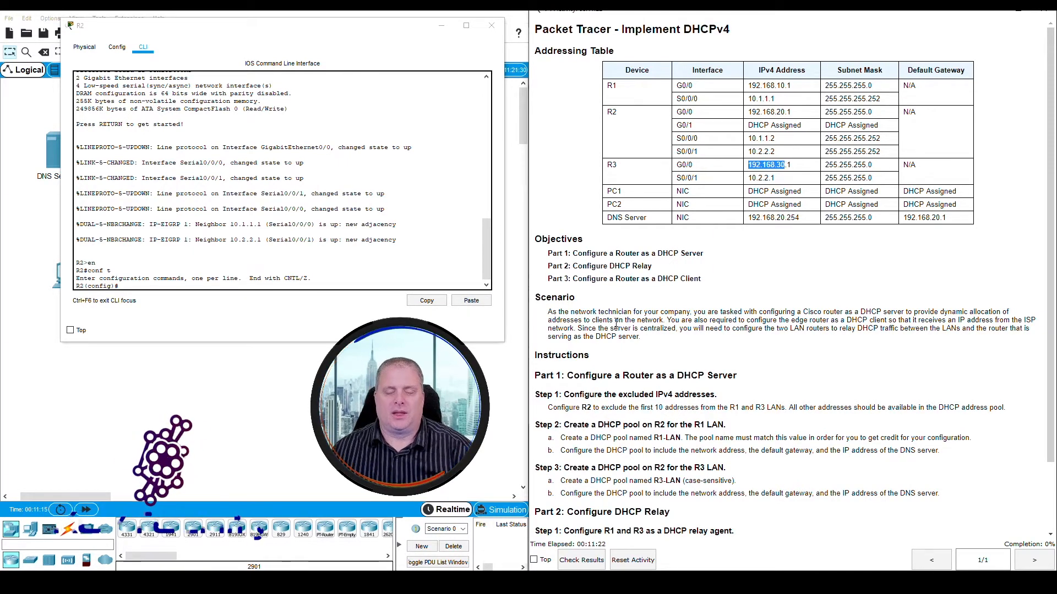
pyautogui.click(189, 285)
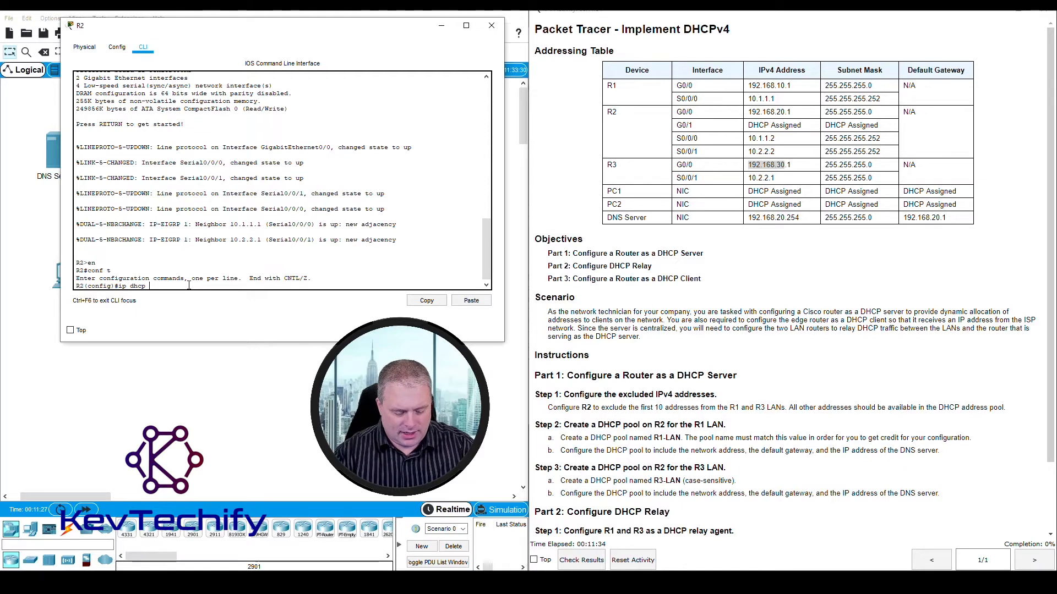
pyautogui.write('luded')
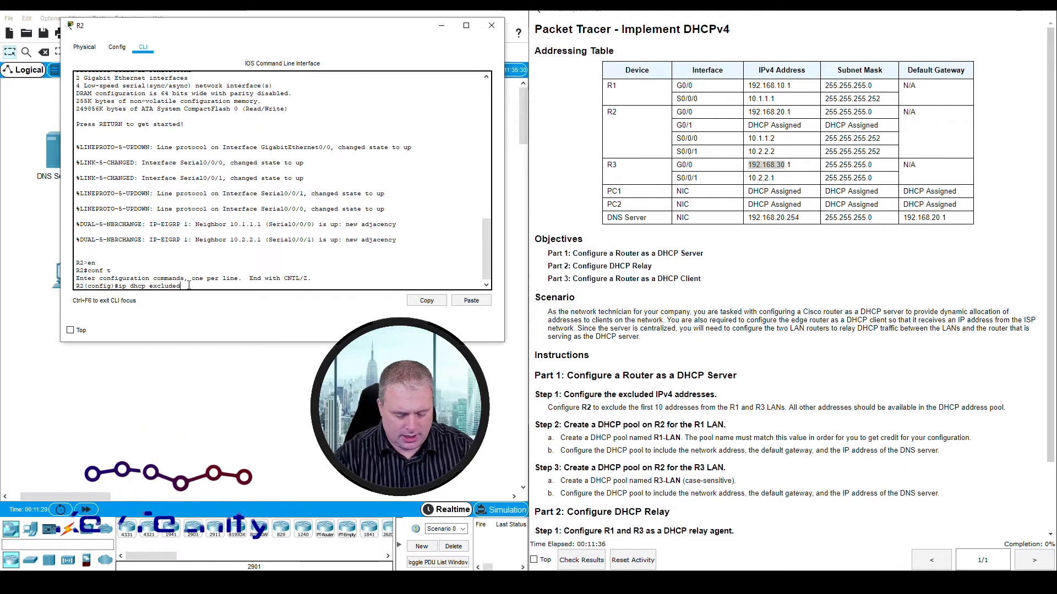
pyautogui.write('-address')
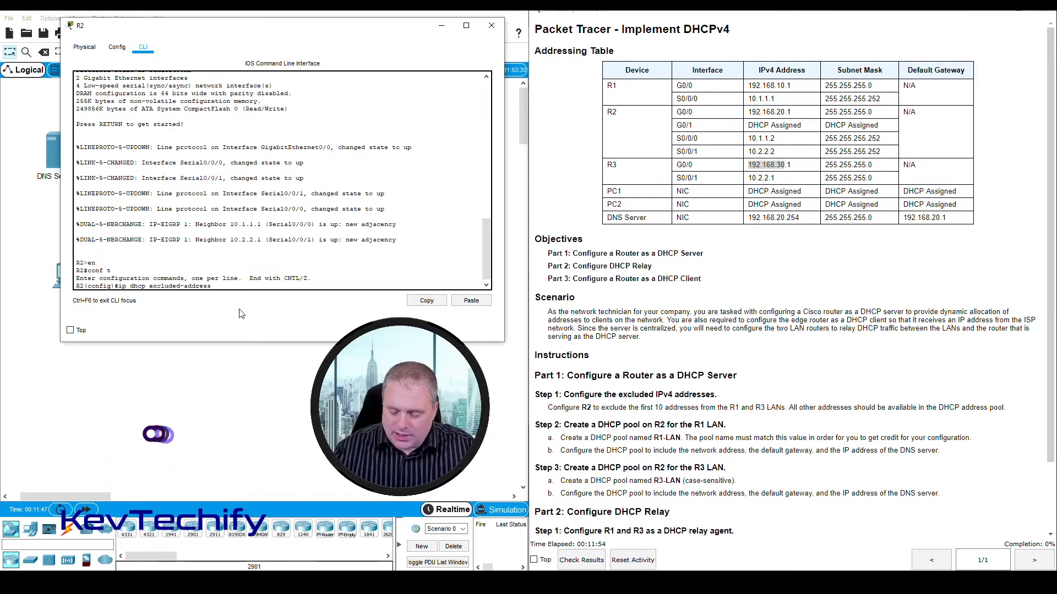
pyautogui.write('192.16')
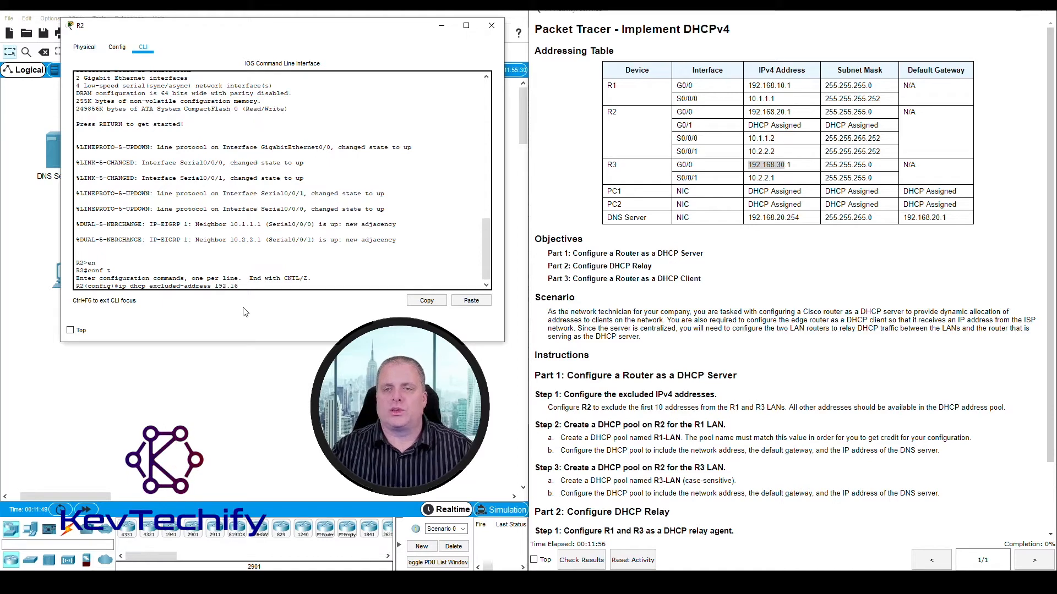
pyautogui.write('8')
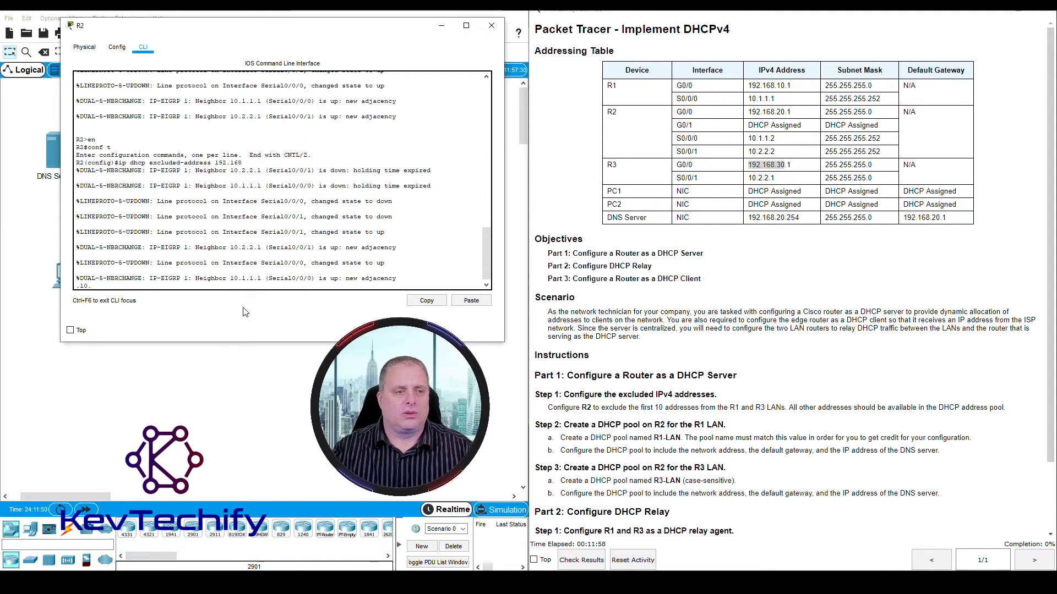
pyautogui.press('Return')
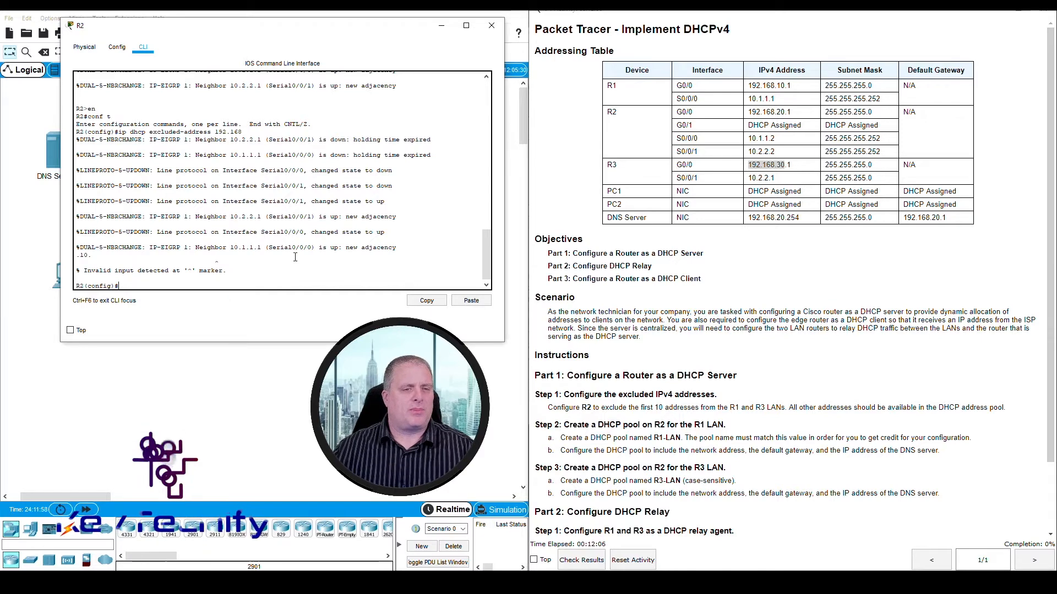
pyautogui.press('Return')
pyautogui.press('Return')
pyautogui.press('Return')
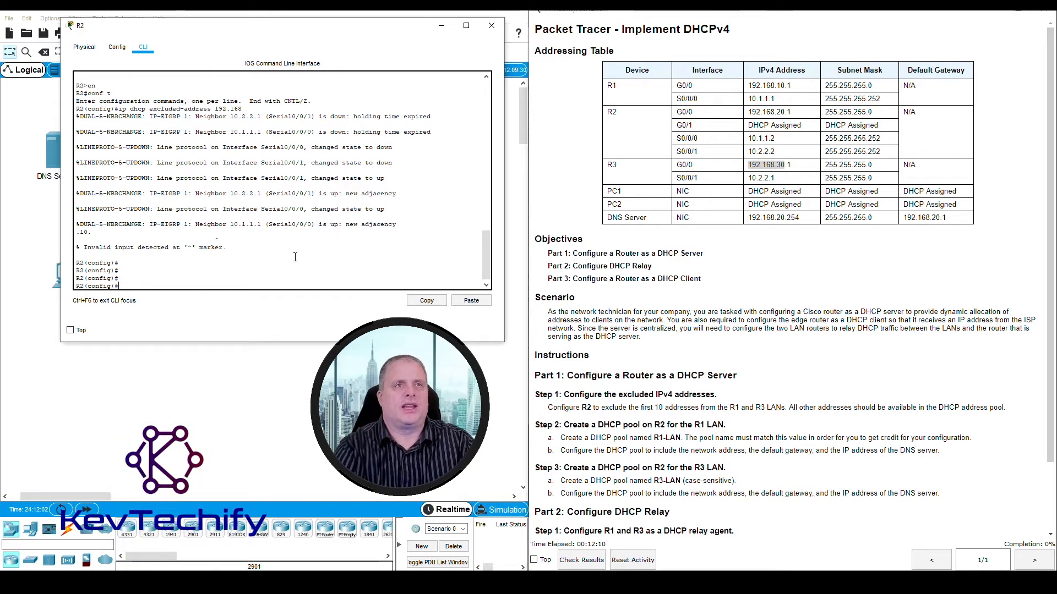
# - Exclude the R1 LAN addresses from DHCP on R2 with ip dhcp excluded-address 192.168.10.1 192.168.10.10
pyautogui.write('i')
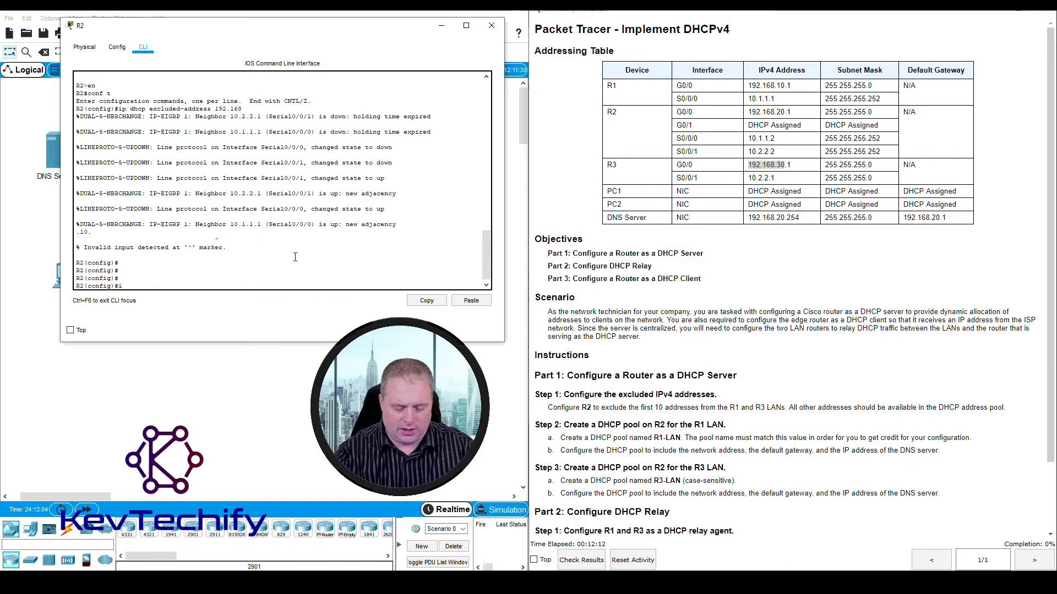
pyautogui.write('p')
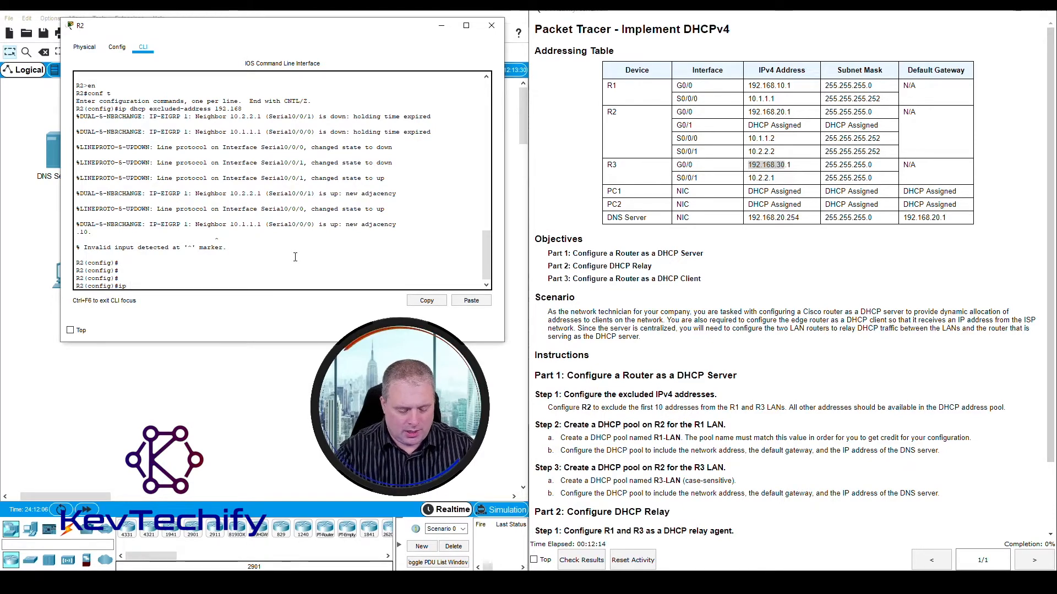
pyautogui.write(' dhcp ex')
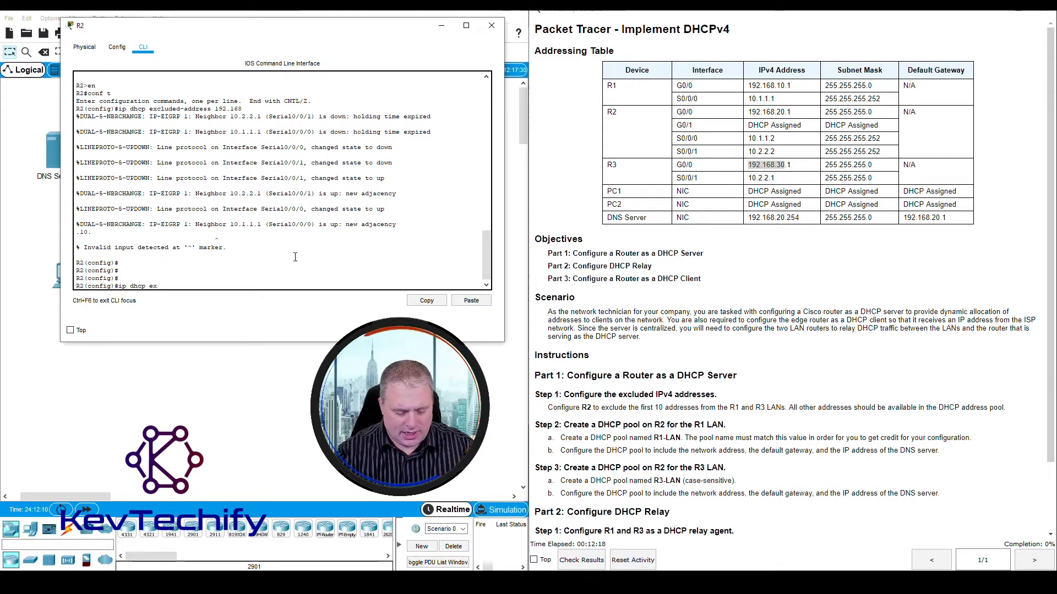
pyautogui.write('cluded')
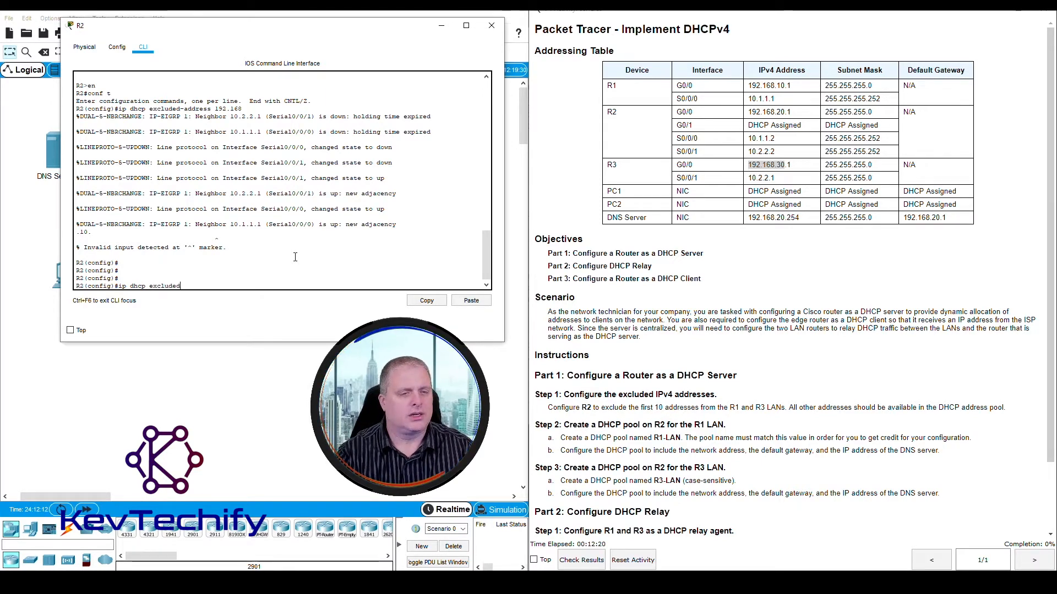
pyautogui.write('-addr')
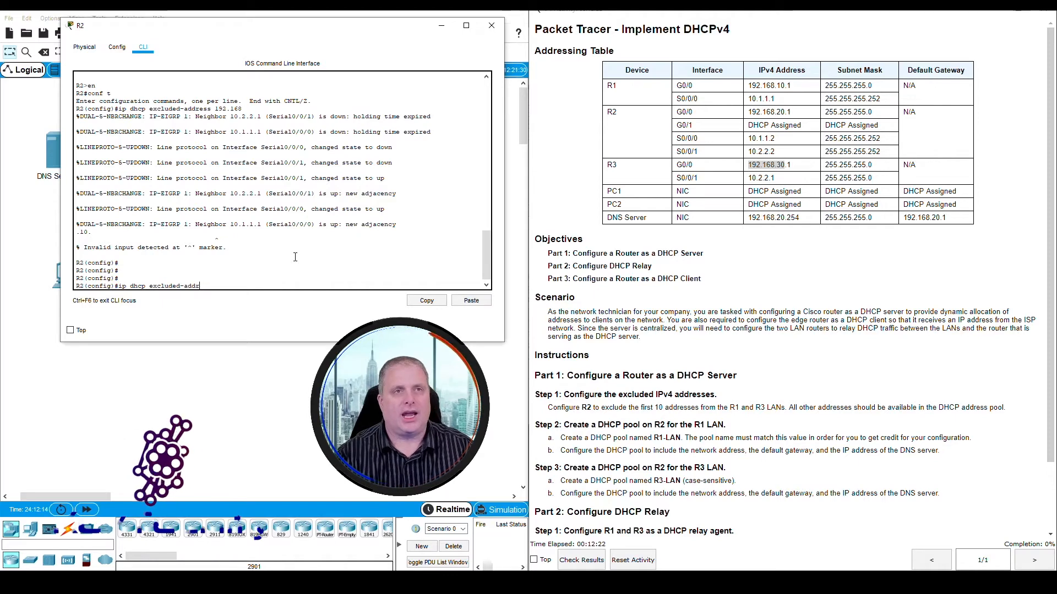
pyautogui.write('ess ')
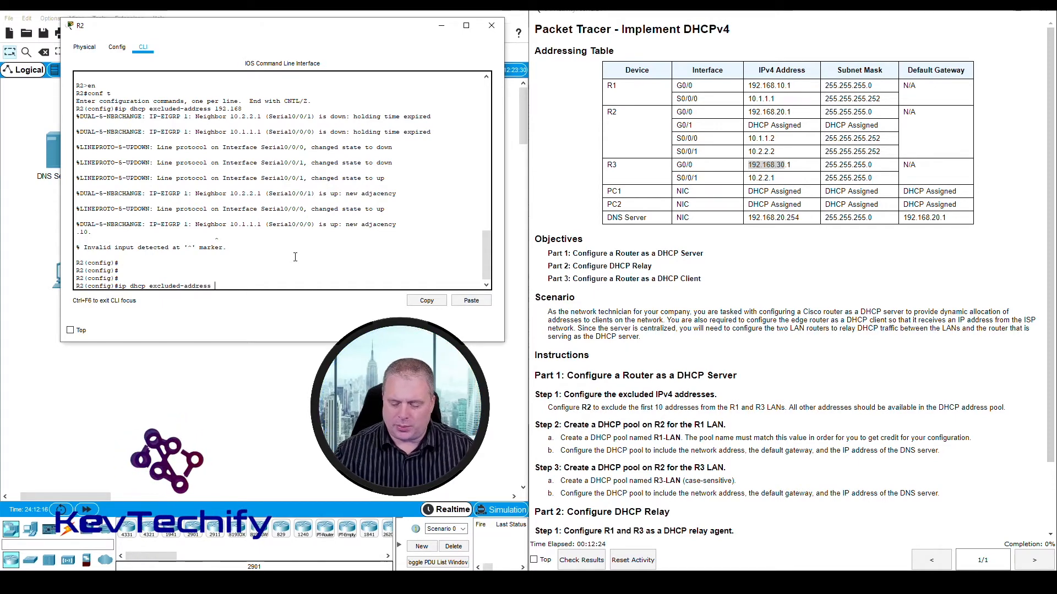
pyautogui.write('192.168.1')
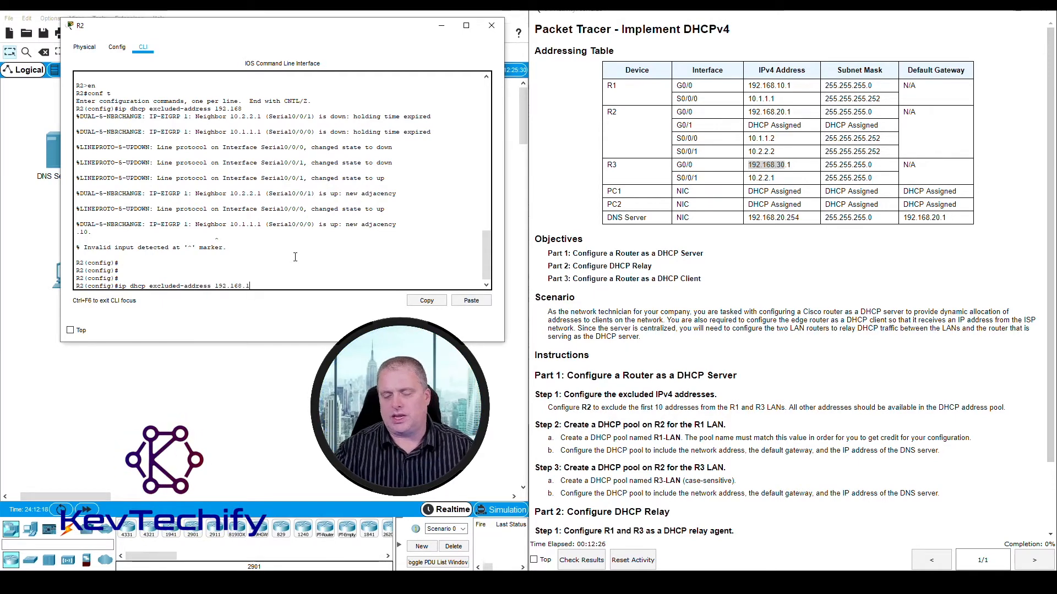
pyautogui.write('0.1 192.168')
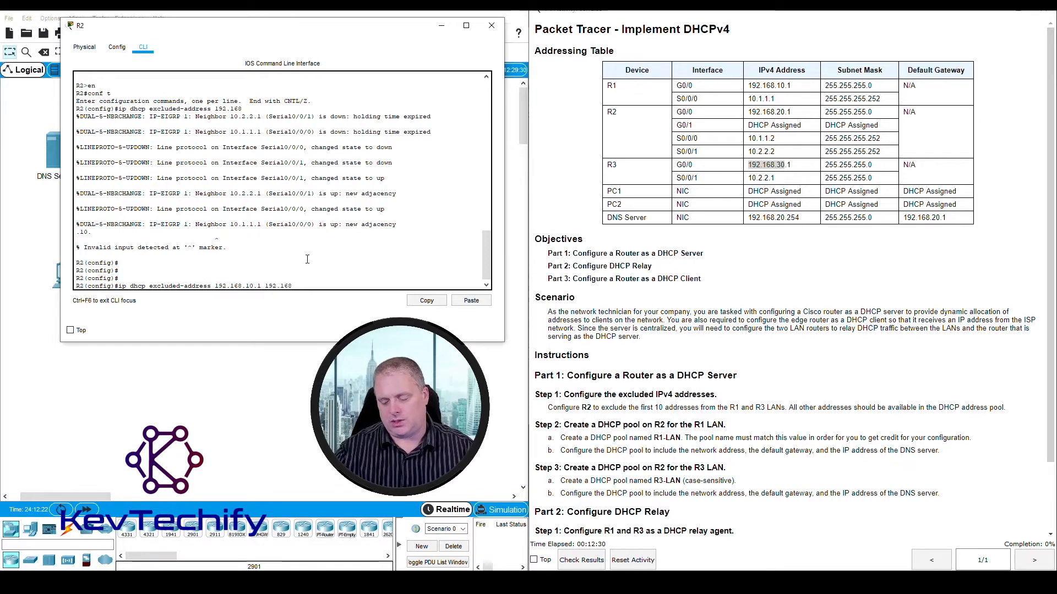
pyautogui.write('.10.10')
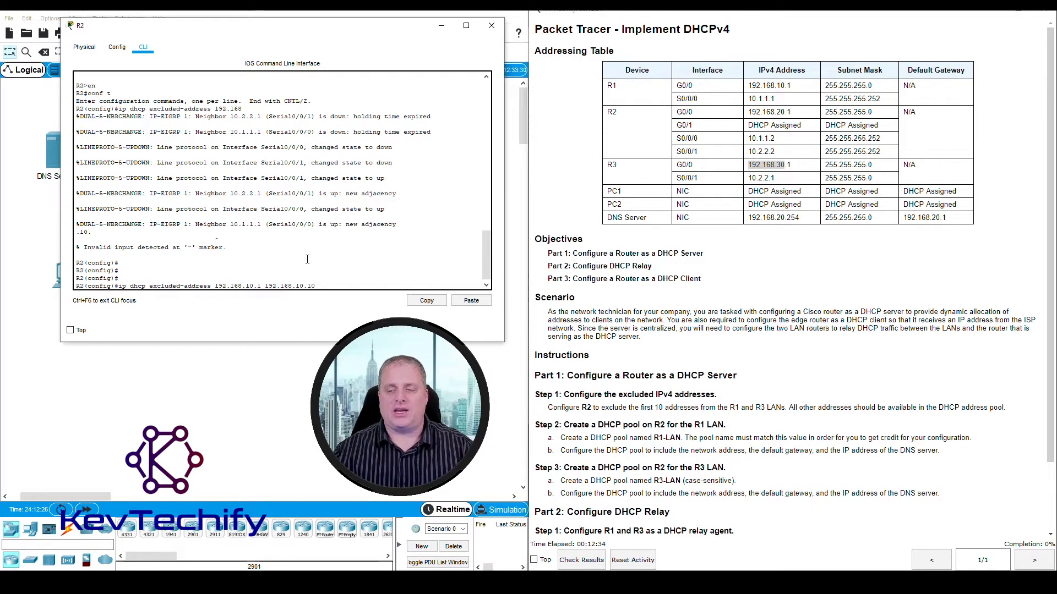
pyautogui.press('Return')
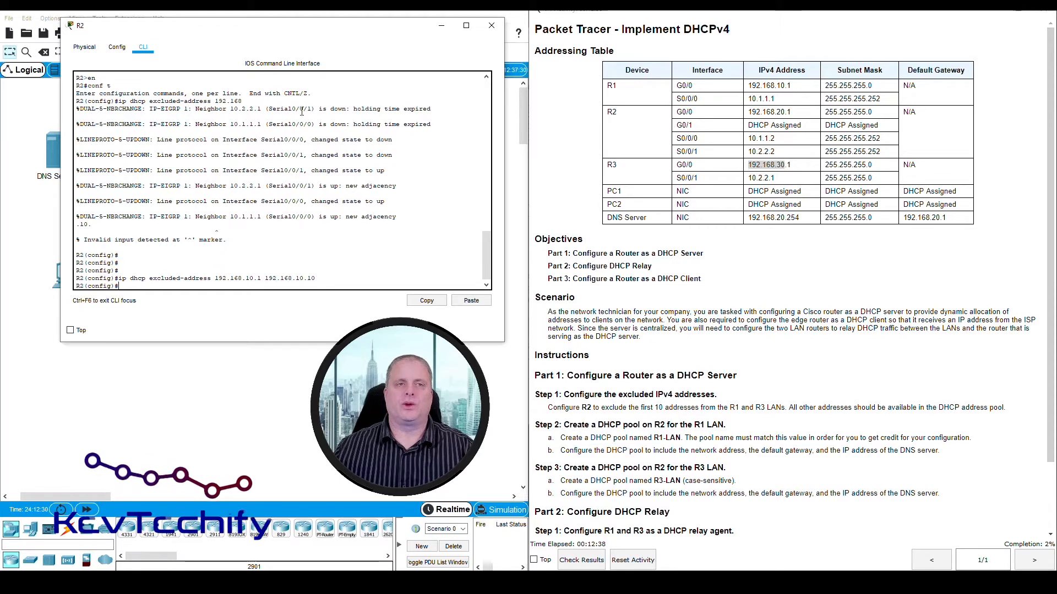
# - Check the LANs in the topology and exclude R3's with ip dhcp excluded-address 192.168.30.1 192.168.30.10 on R2
pyautogui.moveTo(306, 30); pyautogui.dragTo(620, 214)
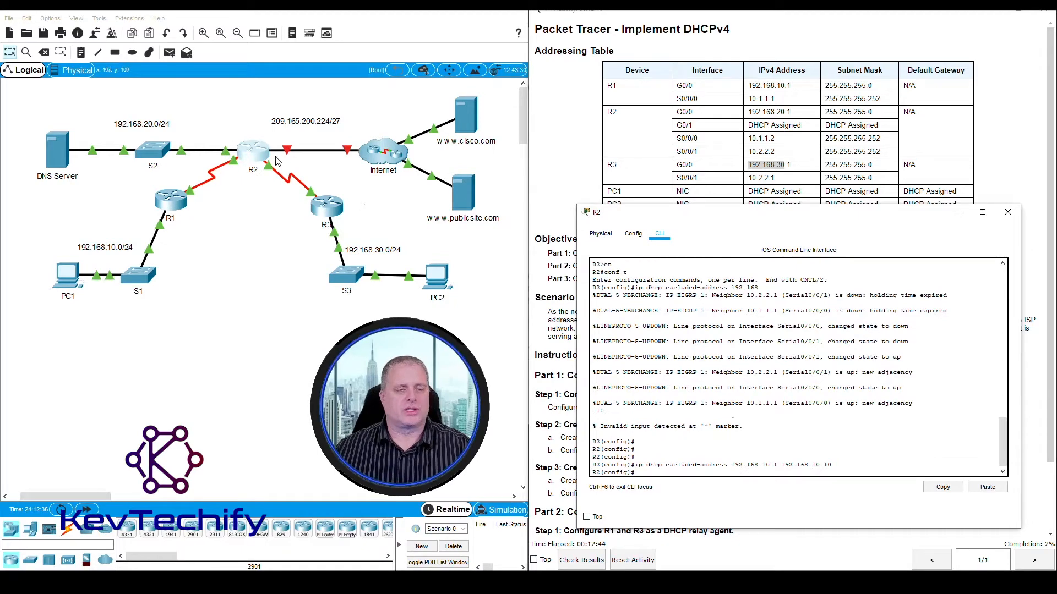
pyautogui.moveTo(693, 216); pyautogui.dragTo(163, 31)
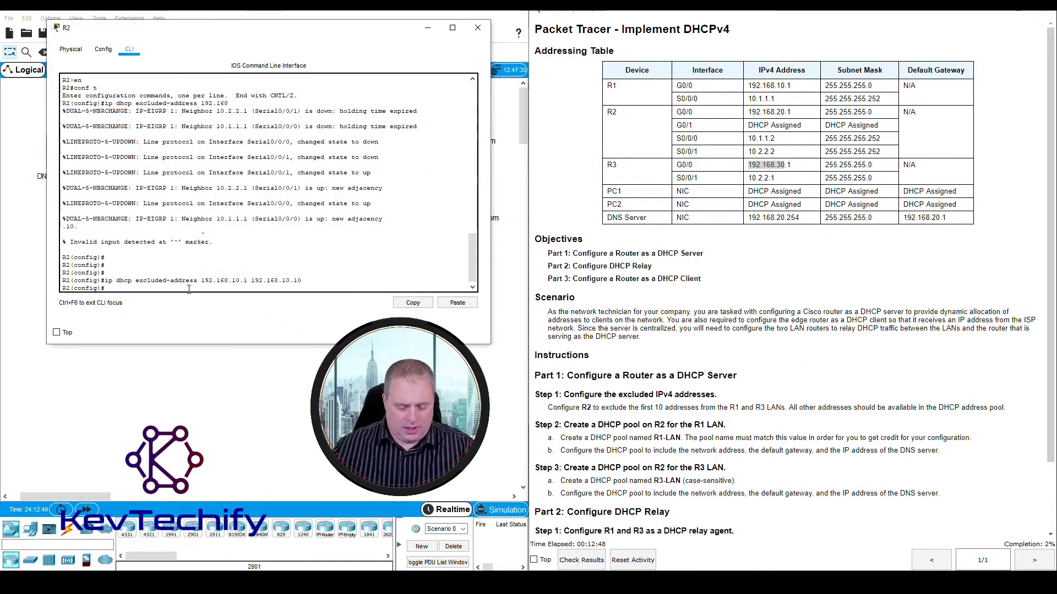
pyautogui.write('i')
pyautogui.write('p d')
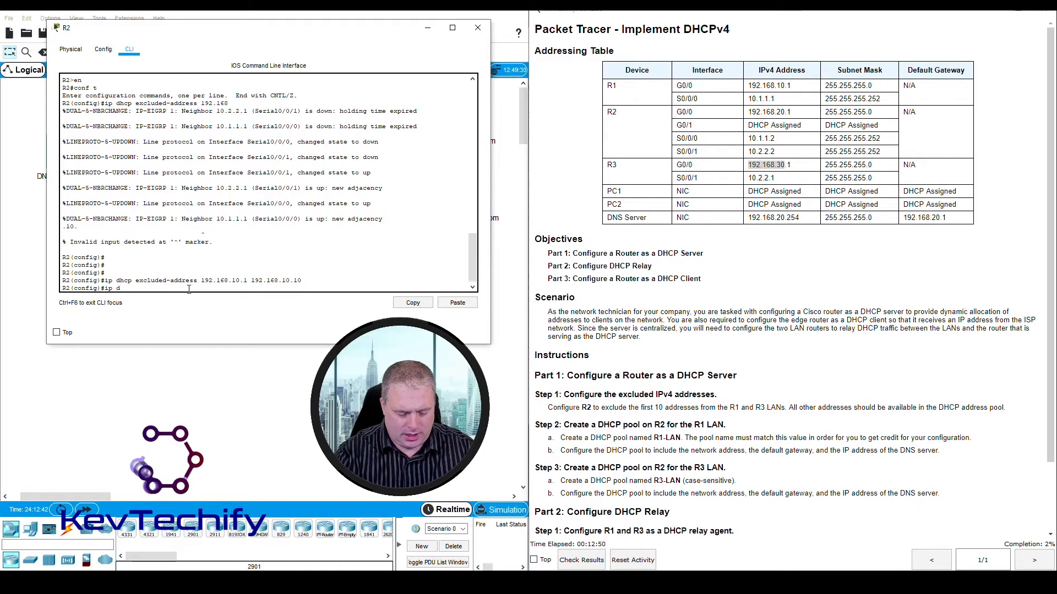
pyautogui.write('hcp exclu')
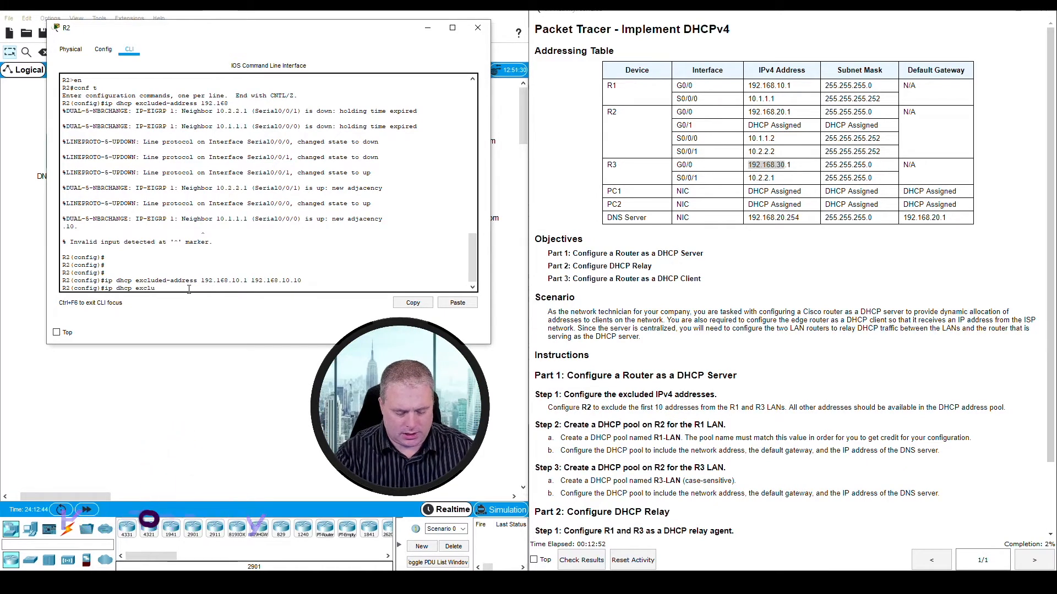
pyautogui.write('ded-address')
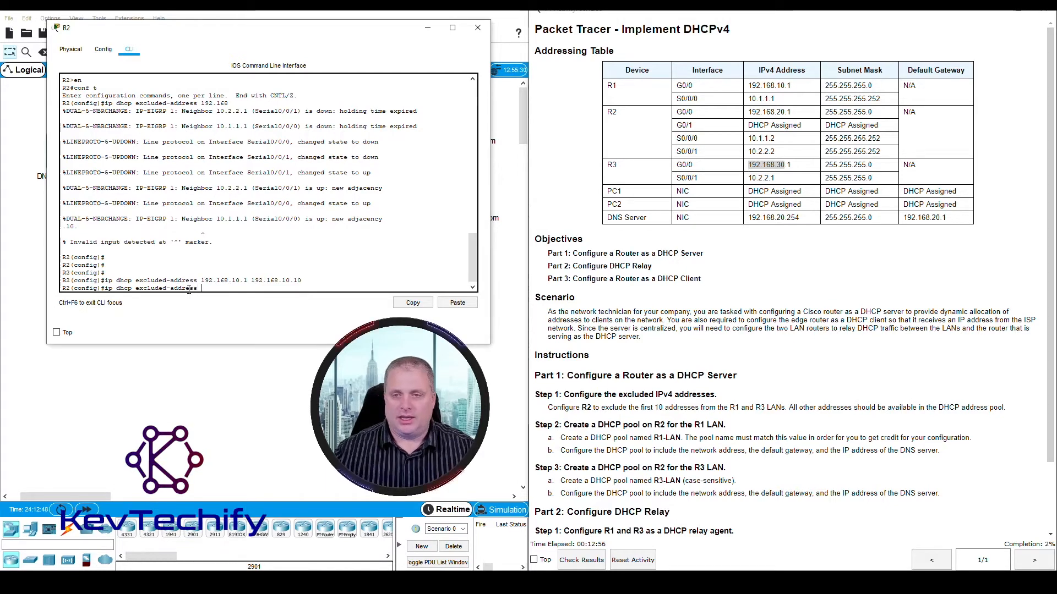
pyautogui.click(794, 164)
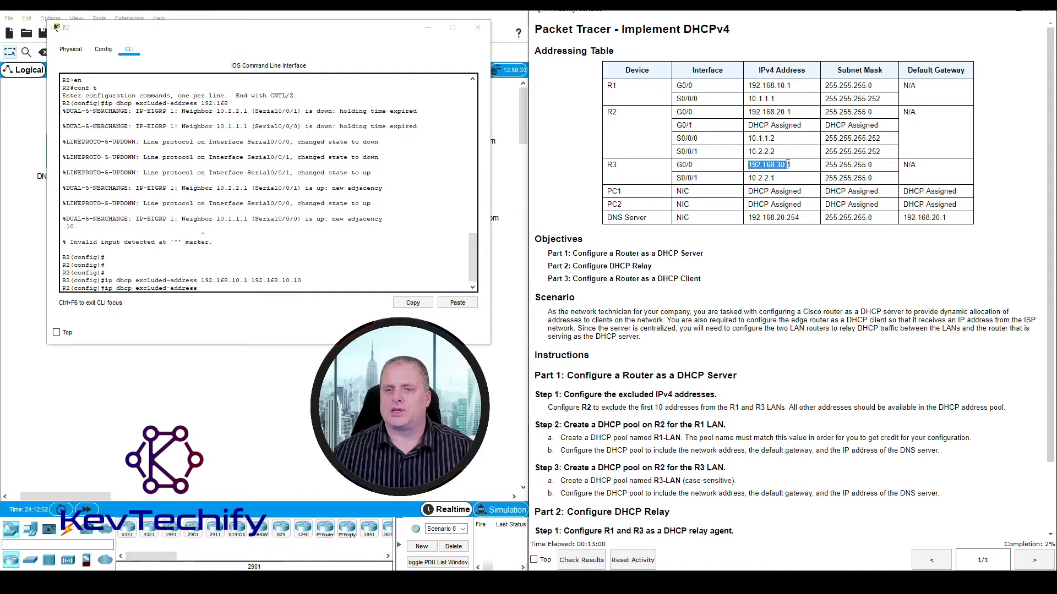
pyautogui.moveTo(788, 165); pyautogui.dragTo(794, 167)
pyautogui.click(210, 287)
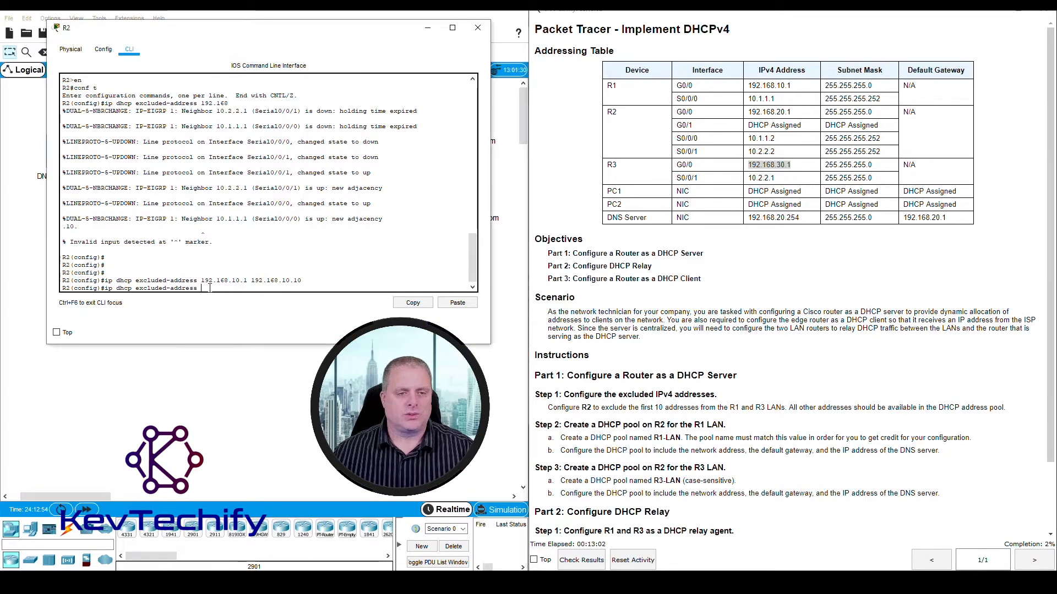
pyautogui.write('192')
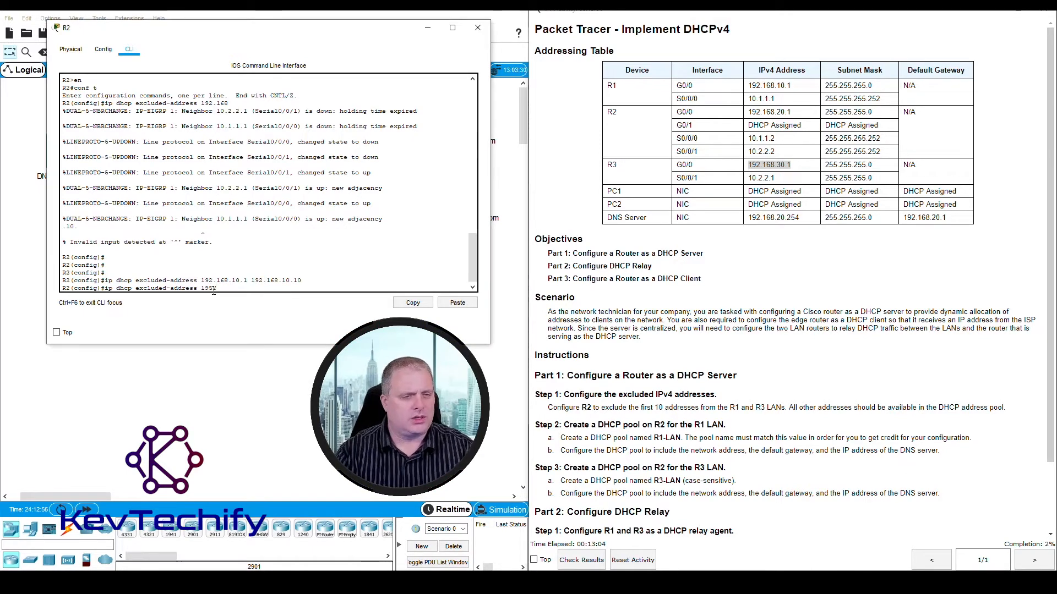
pyautogui.press('BackSpace')
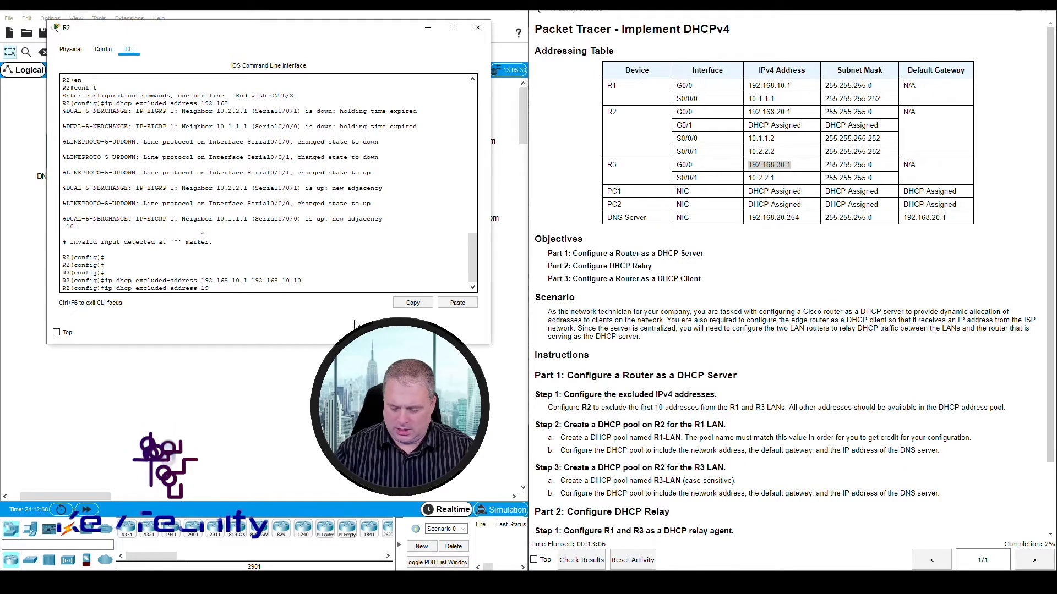
pyautogui.write('2.168.30')
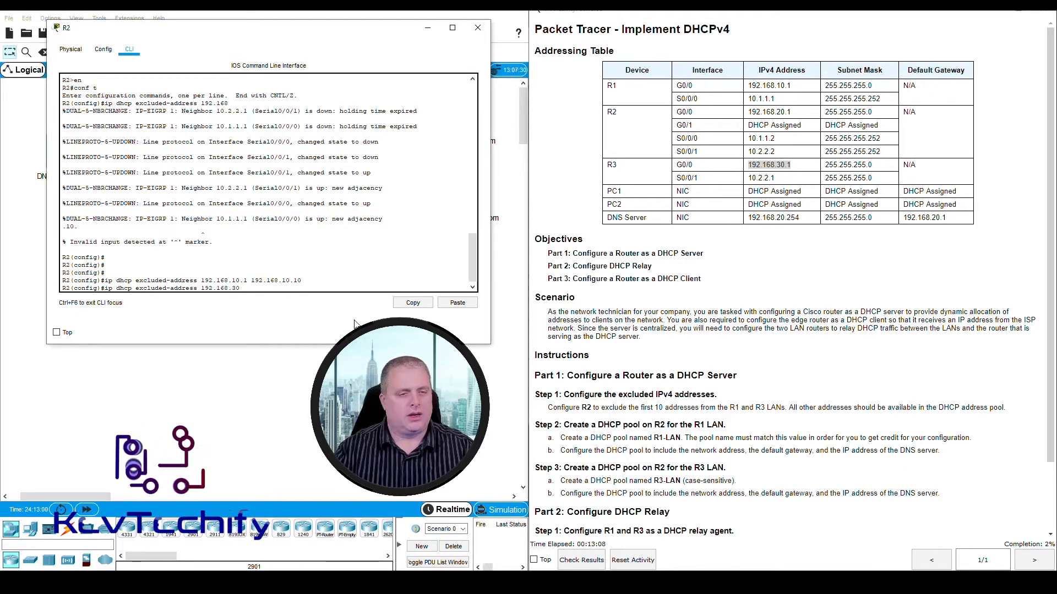
pyautogui.write('.1 1923')
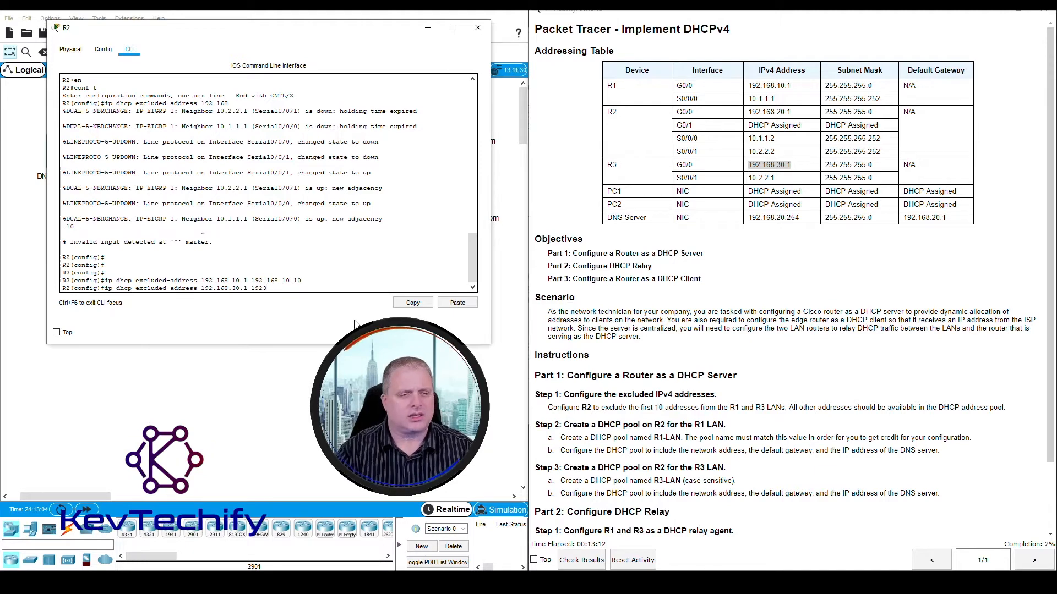
pyautogui.press('BackSpace')
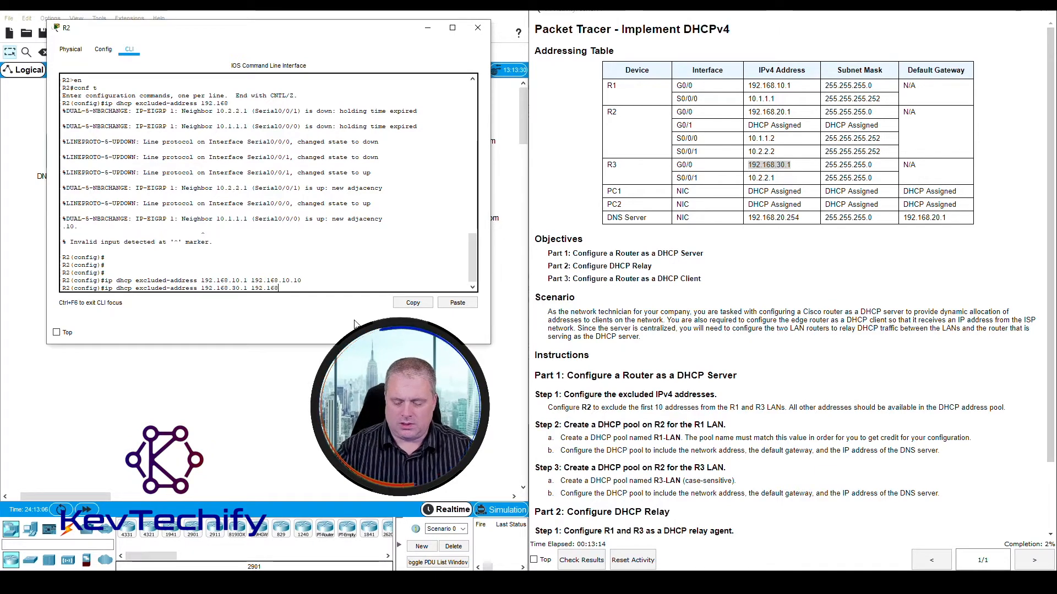
pyautogui.write('.168.3')
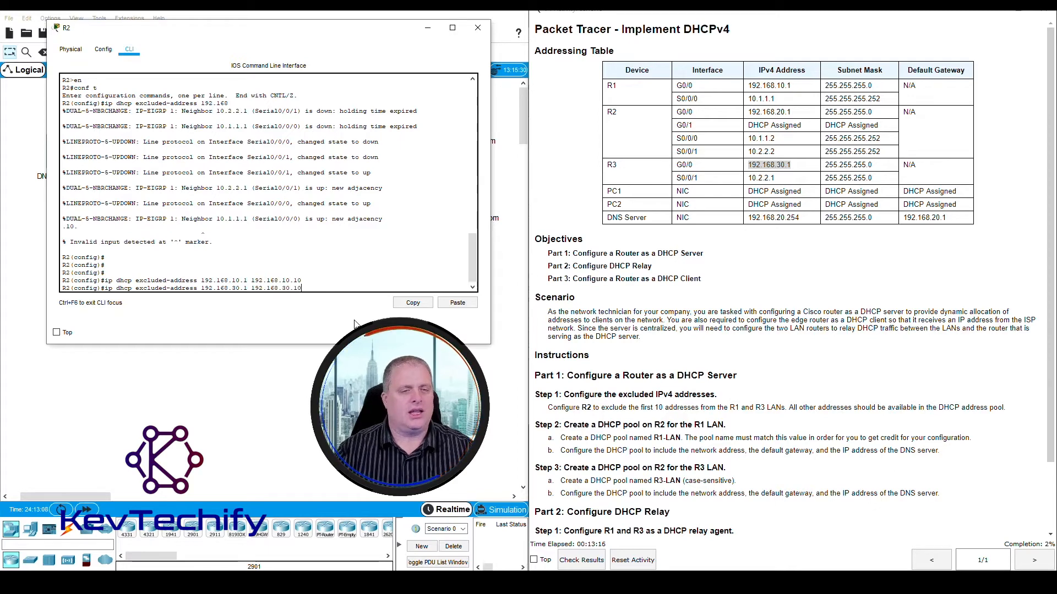
pyautogui.write('0.10')
pyautogui.press('Return')
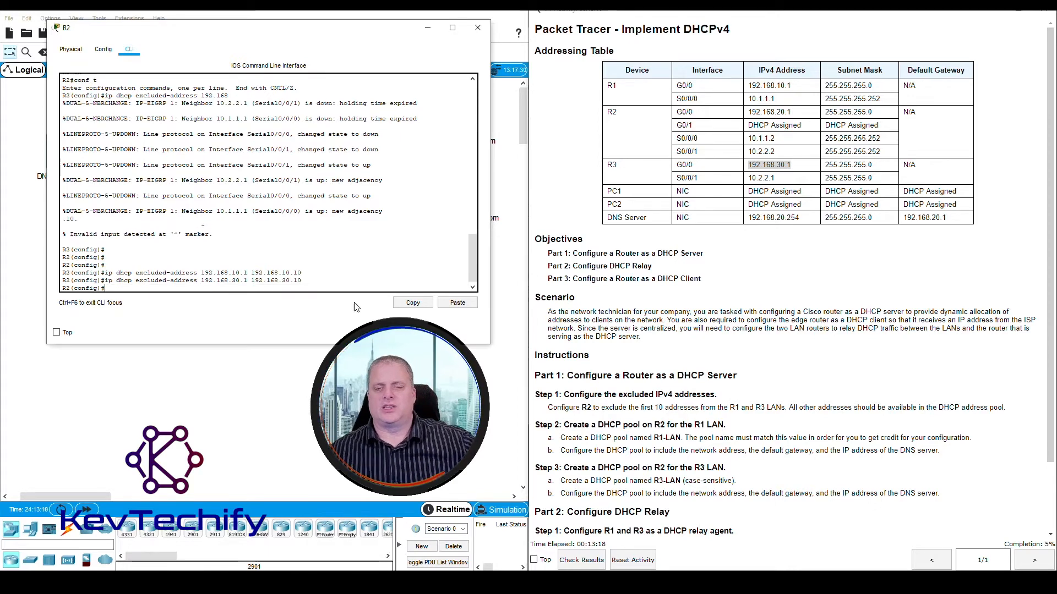
# - Read the lab instructions for excluding addresses and for creating the R1 LAN DHCP pool on R2, including the required pool name
pyautogui.moveTo(654, 408); pyautogui.dragTo(798, 408)
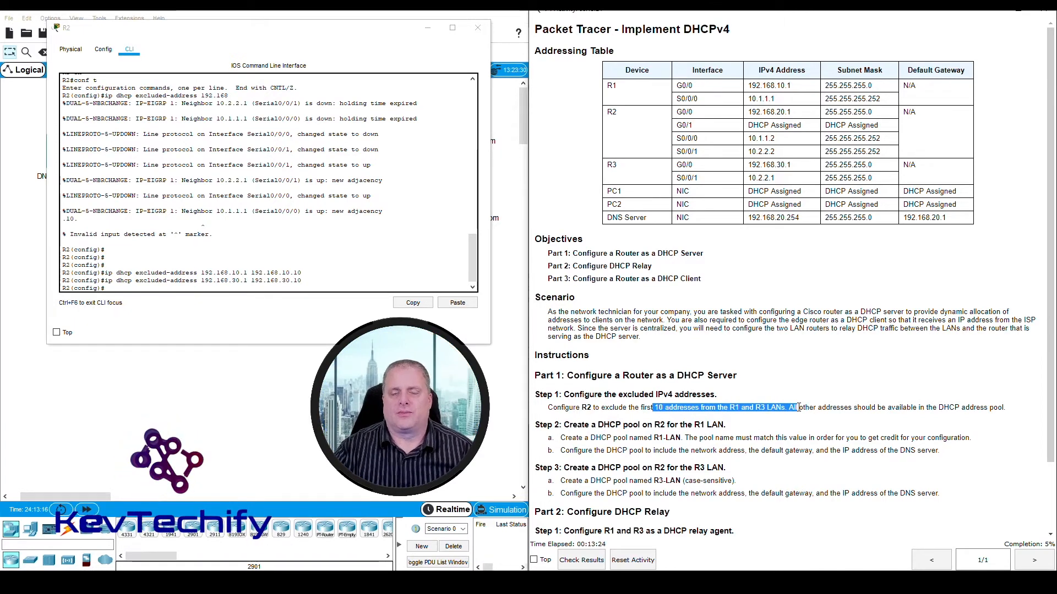
pyautogui.scroll(-3, 799, 408)
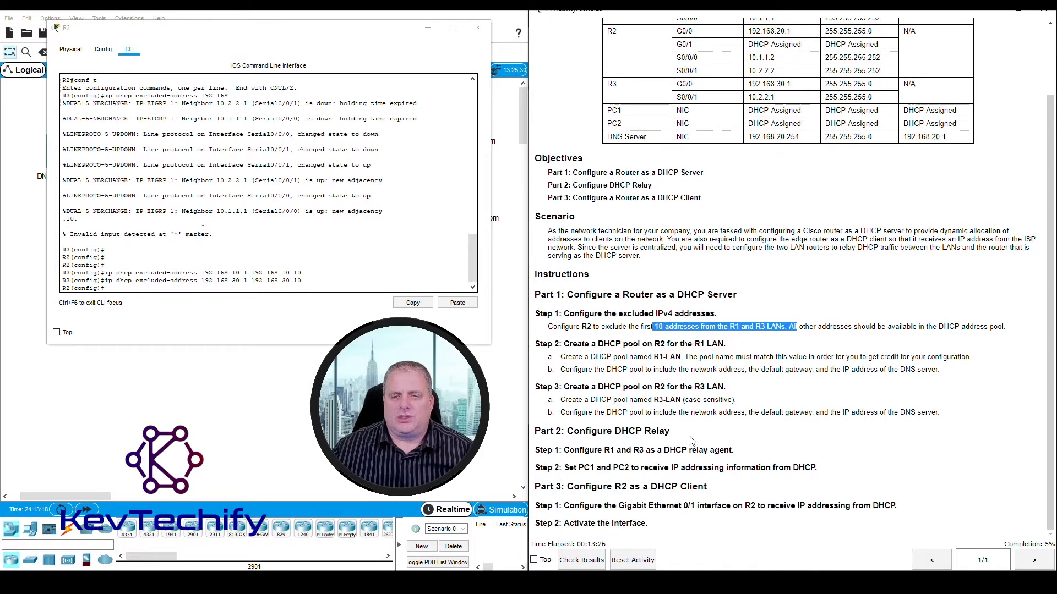
pyautogui.click(573, 355)
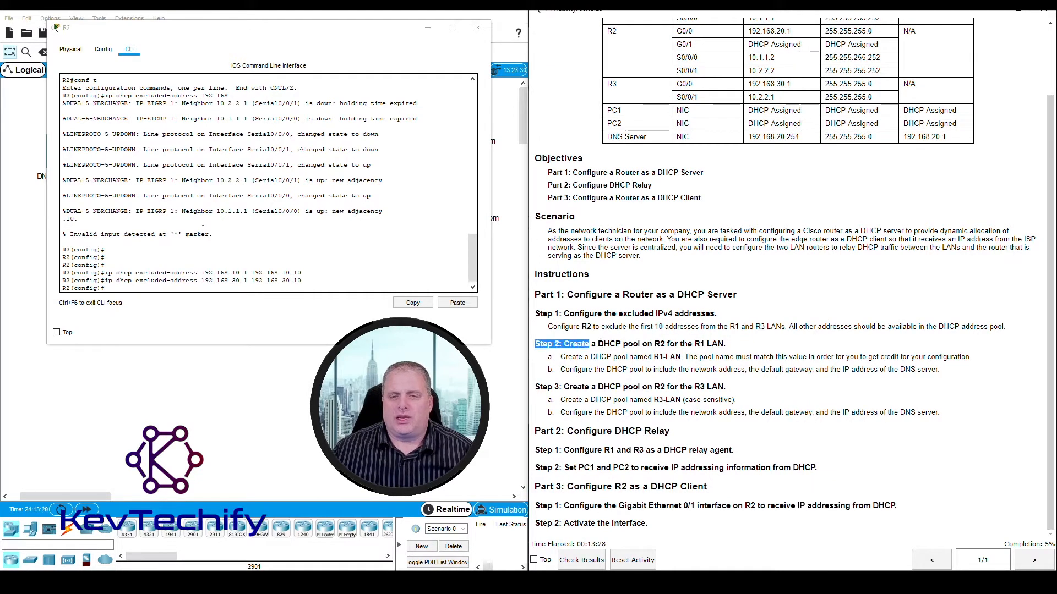
pyautogui.moveTo(599, 342); pyautogui.dragTo(687, 344)
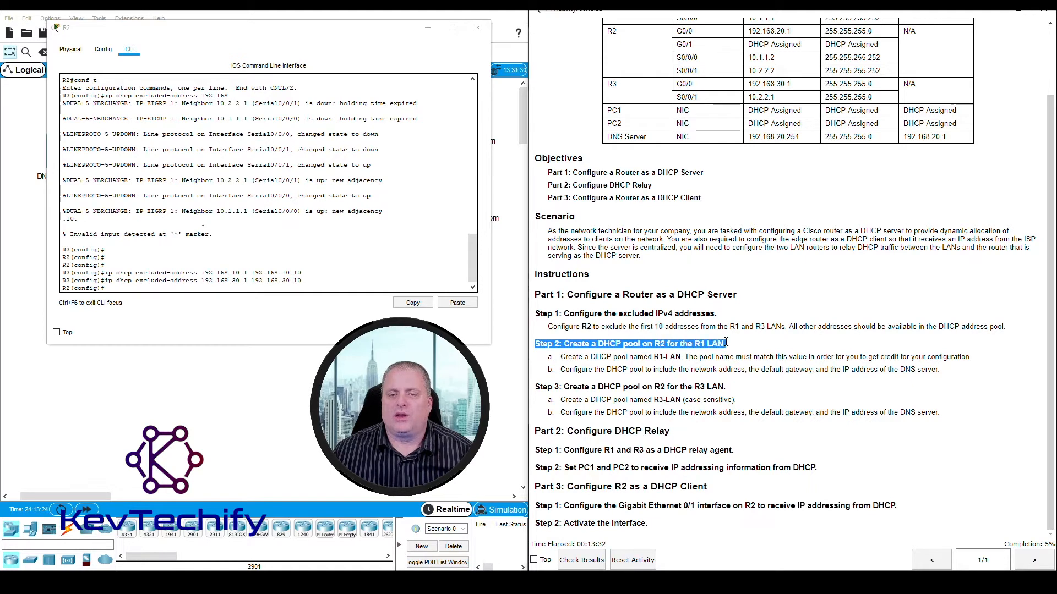
pyautogui.moveTo(562, 357); pyautogui.dragTo(667, 354)
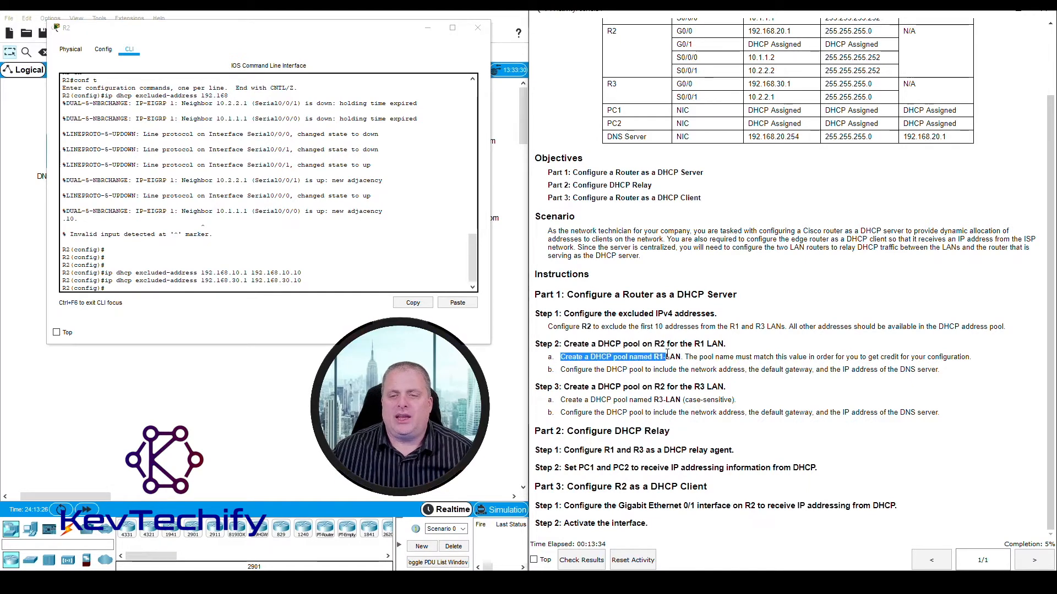
pyautogui.click(664, 357)
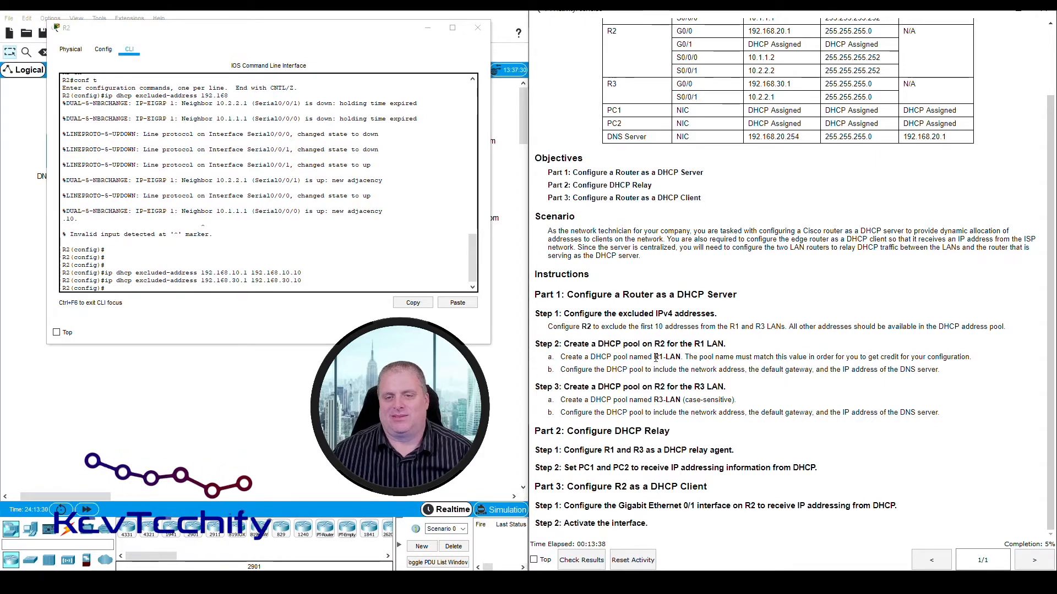
pyautogui.moveTo(655, 357); pyautogui.dragTo(675, 356)
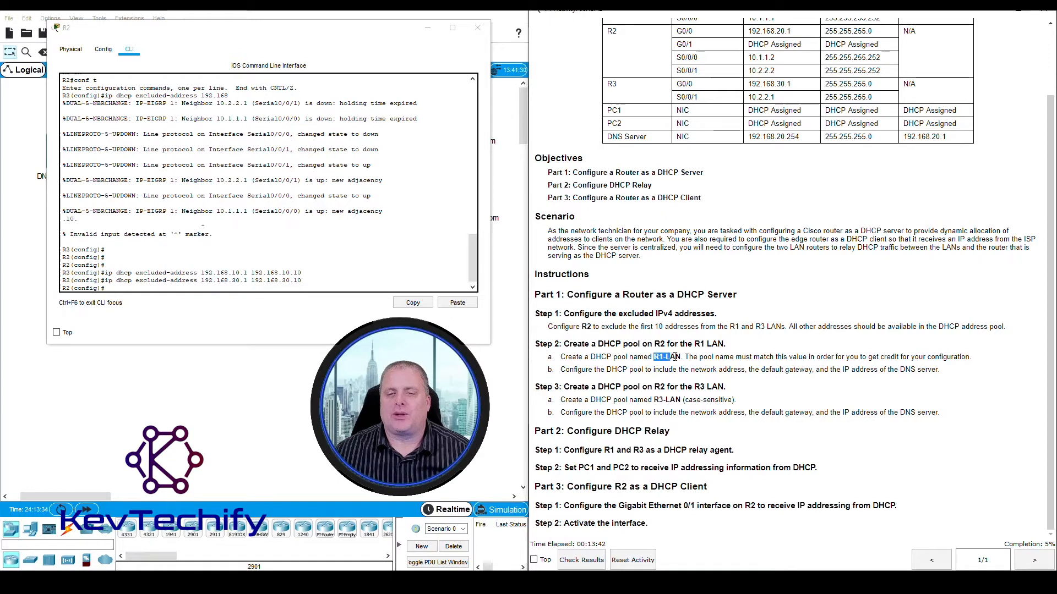
# - Create the DHCP pool for the R1 LAN on R2 with ip dhcp pool R1-LAN
pyautogui.click(225, 319)
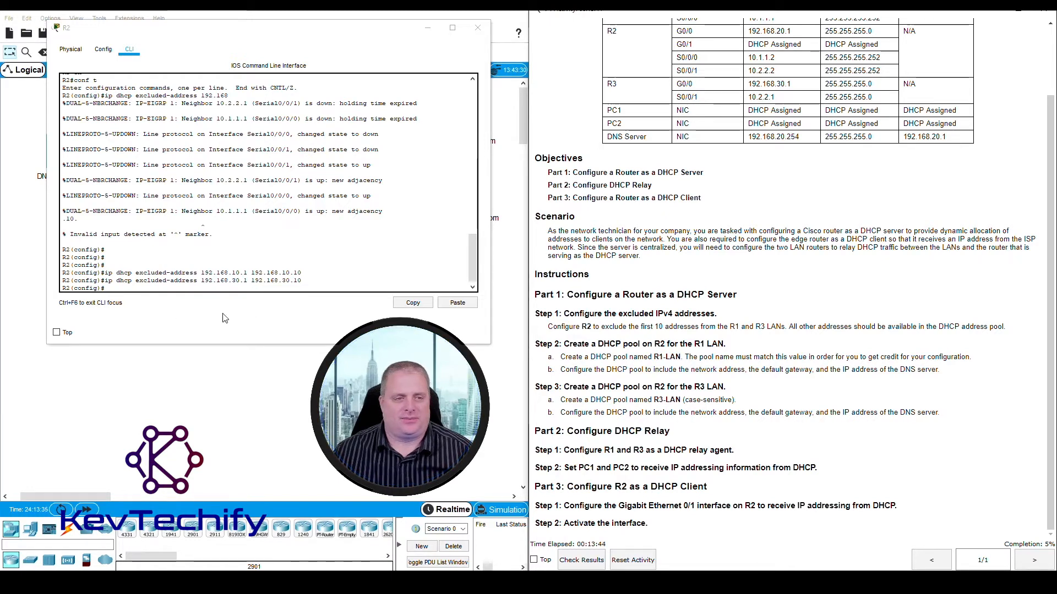
pyautogui.click(134, 287)
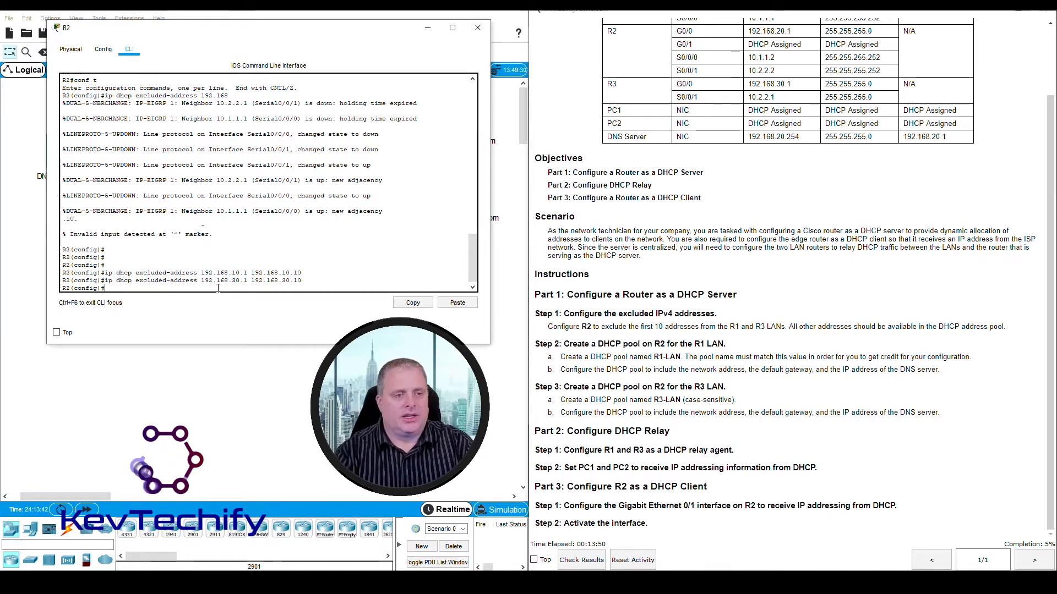
pyautogui.write('ip')
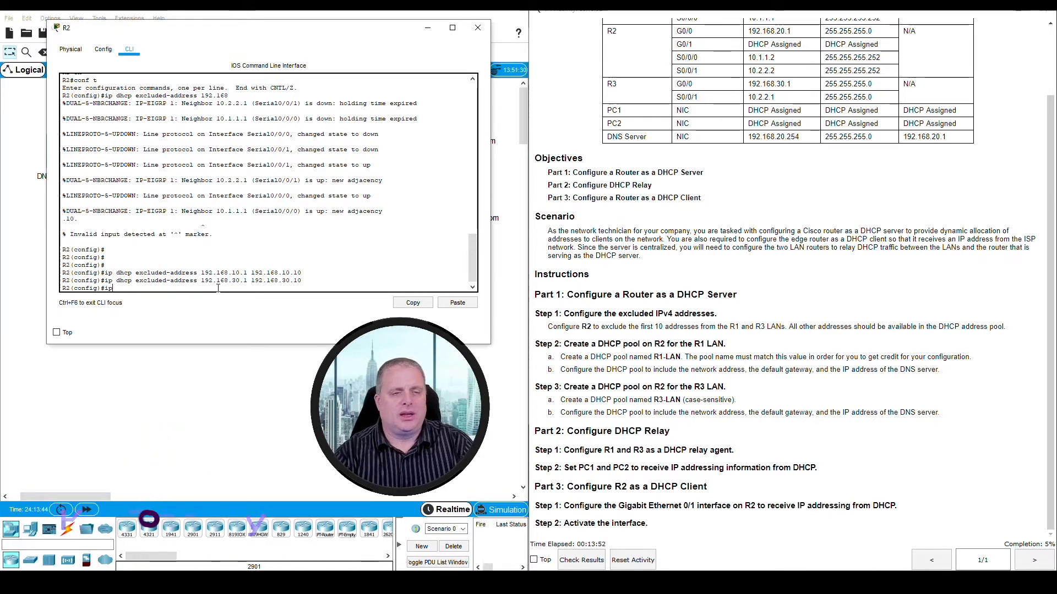
pyautogui.write(' dhcp pool R')
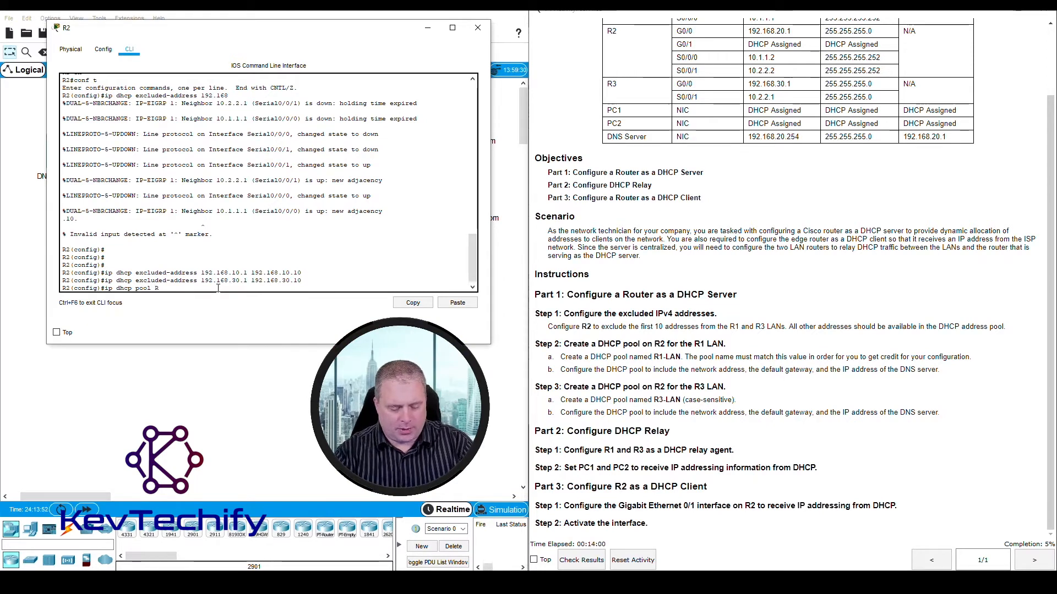
pyautogui.write('1-LA')
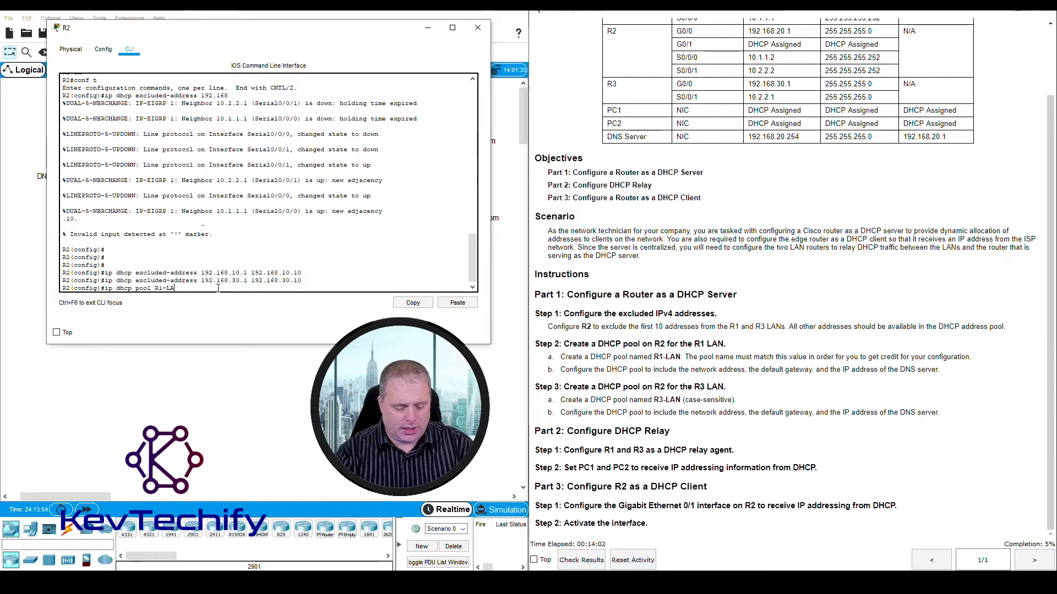
pyautogui.write('N')
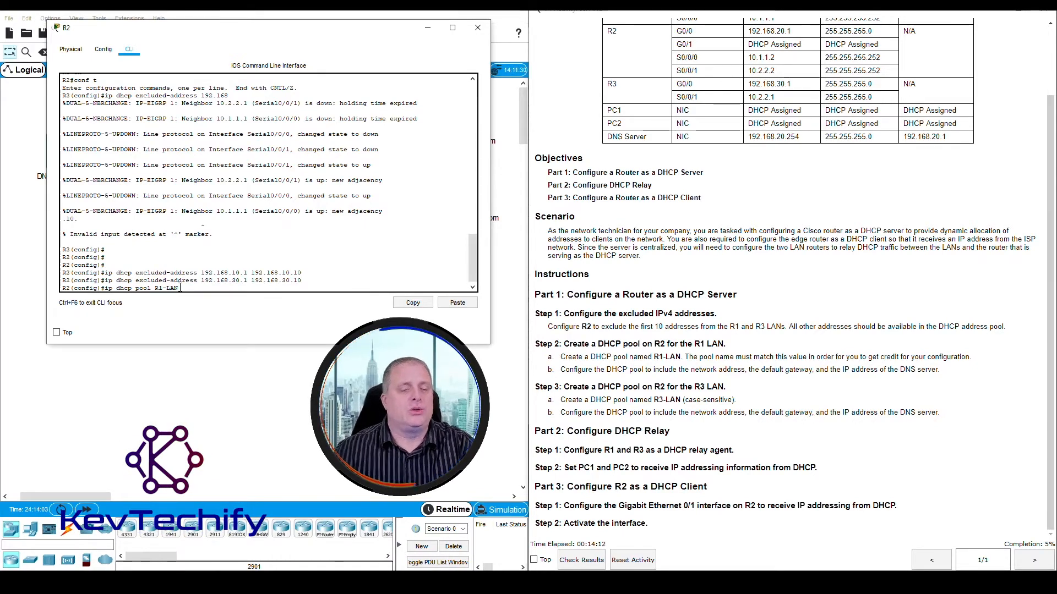
pyautogui.press('Return')
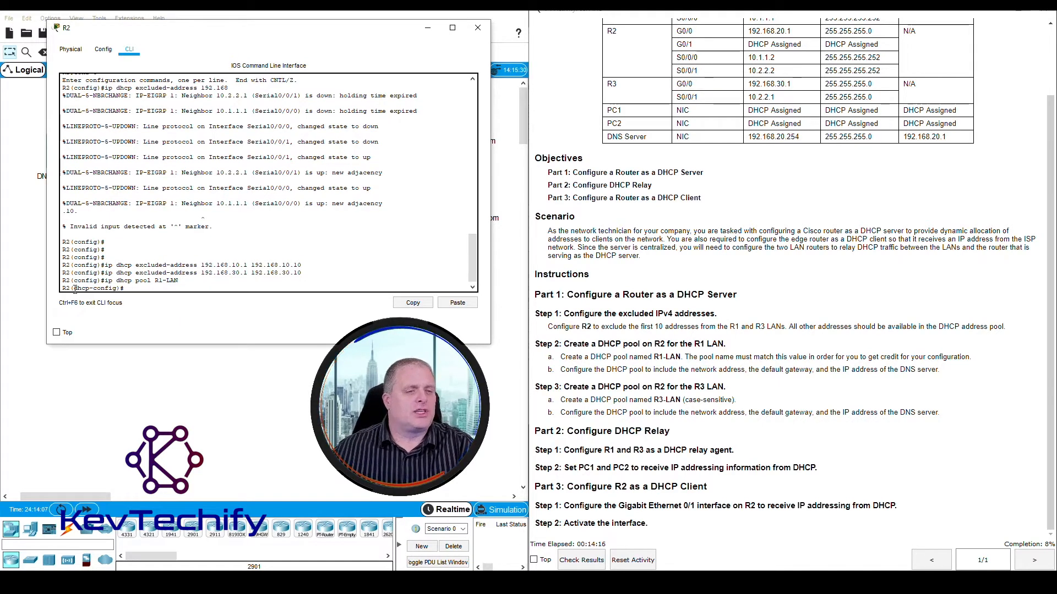
pyautogui.moveTo(75, 290); pyautogui.dragTo(117, 291)
pyautogui.click(159, 289)
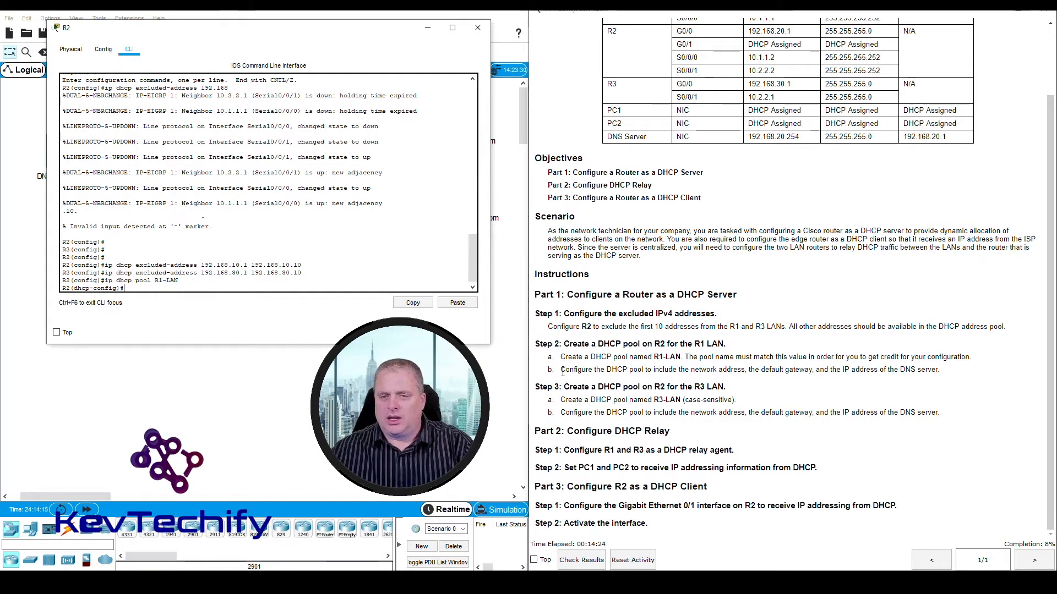
# - Examine the required settings for the R1 LAN pool and the address and subnet mask of R1's G0/0 interface
pyautogui.moveTo(561, 371); pyautogui.dragTo(936, 372)
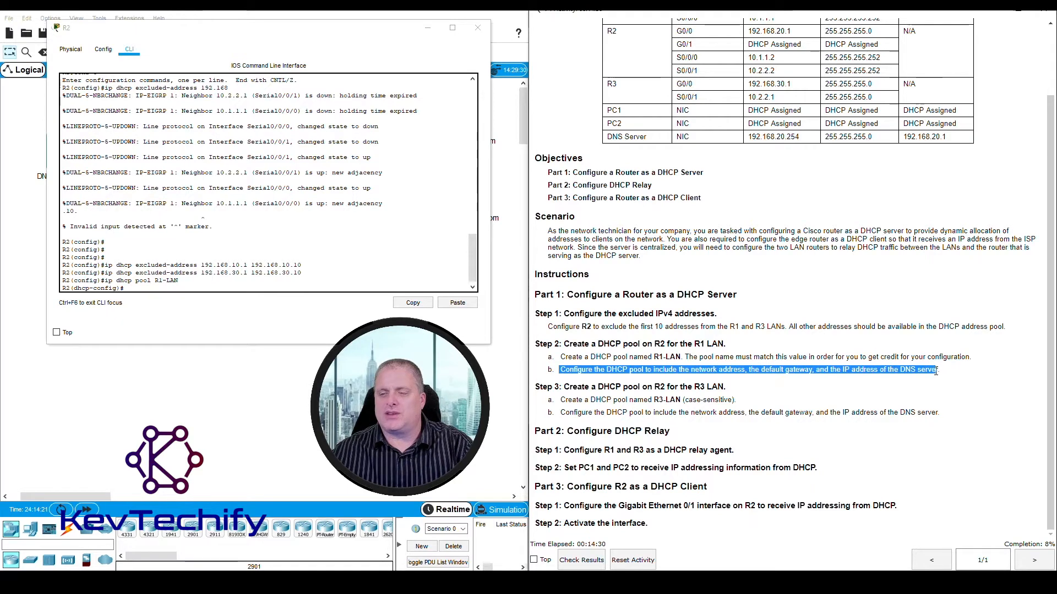
pyautogui.scroll(1, 792, 392)
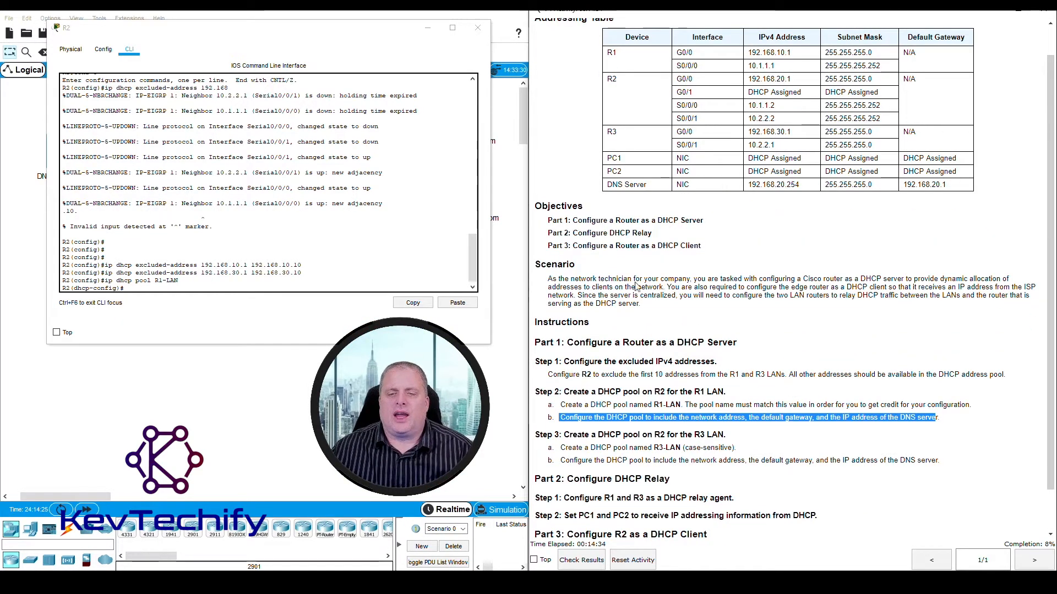
pyautogui.click(680, 53)
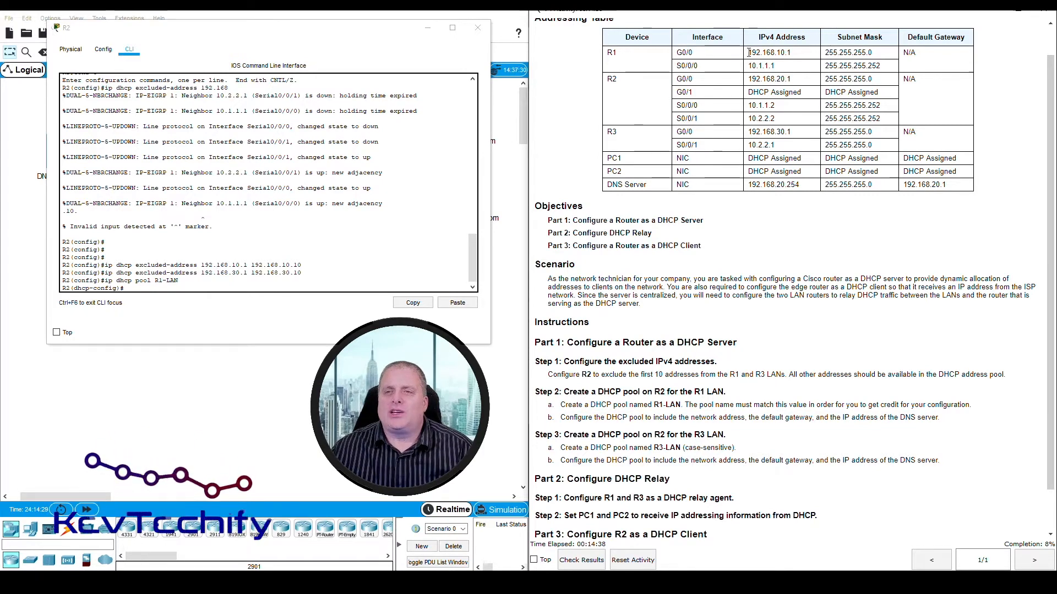
pyautogui.moveTo(749, 53); pyautogui.dragTo(758, 52)
pyautogui.click(825, 52)
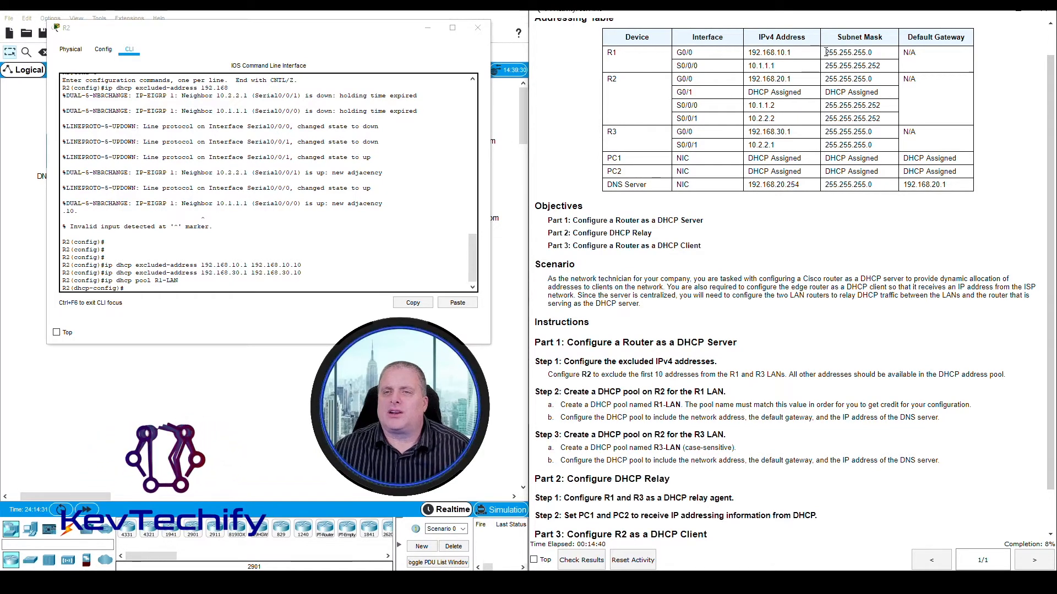
pyautogui.moveTo(826, 52); pyautogui.dragTo(874, 54)
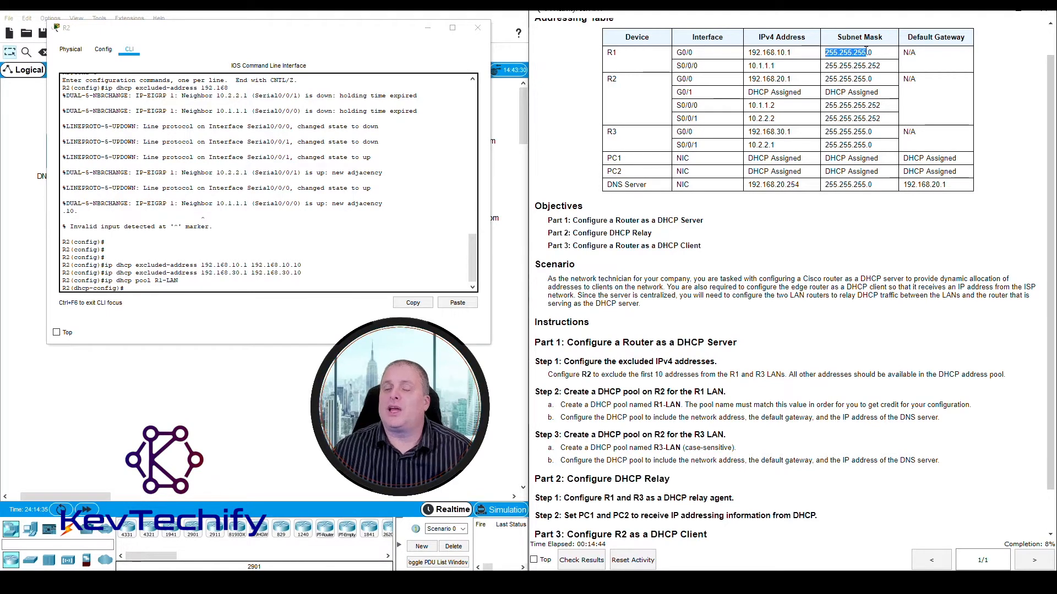
pyautogui.click(750, 52)
pyautogui.moveTo(750, 53); pyautogui.dragTo(782, 52)
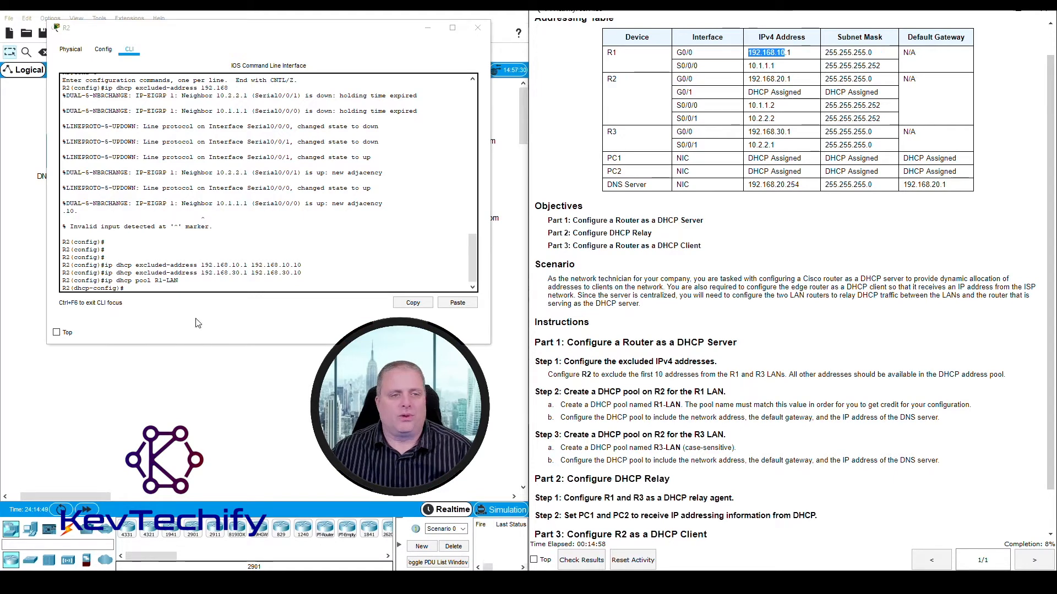
# - Set the R1-LAN pool's network on R2 with network 192.168.10.0 255.255.255.0
pyautogui.click(146, 288)
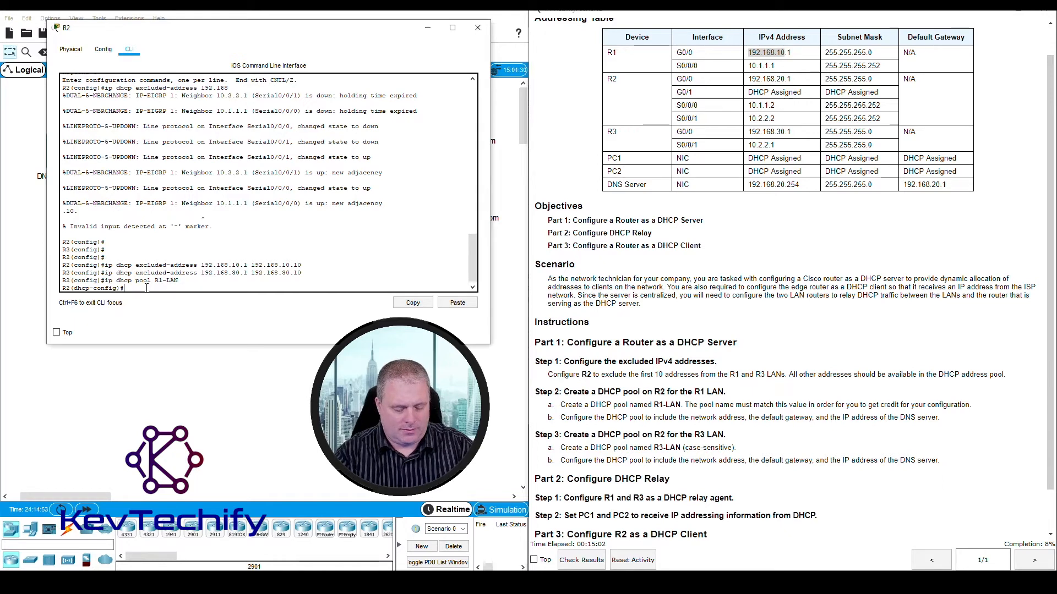
pyautogui.write('network ')
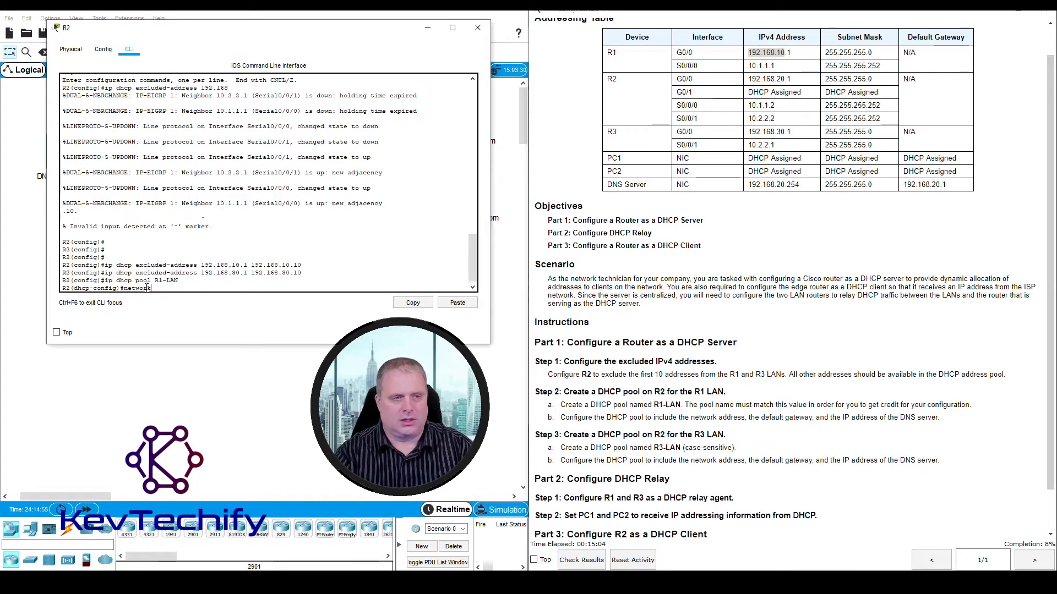
pyautogui.write('192')
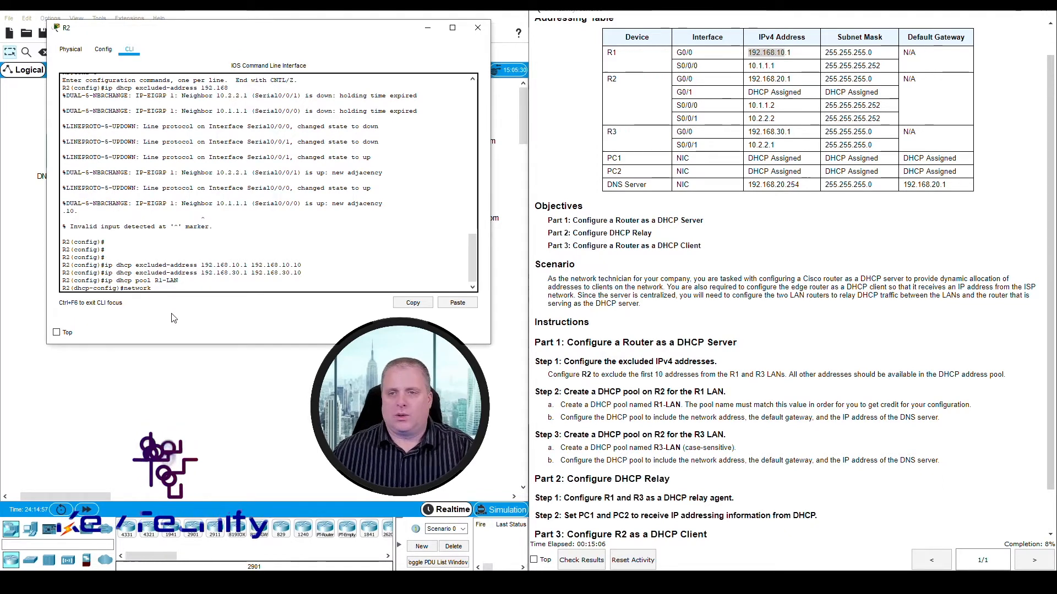
pyautogui.write('.1')
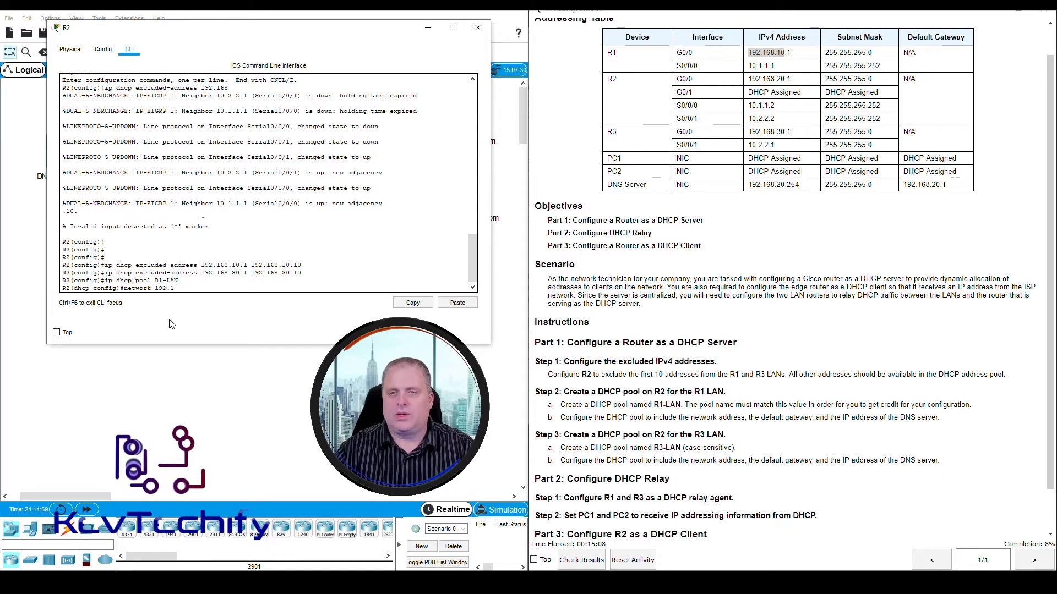
pyautogui.write('68.10.')
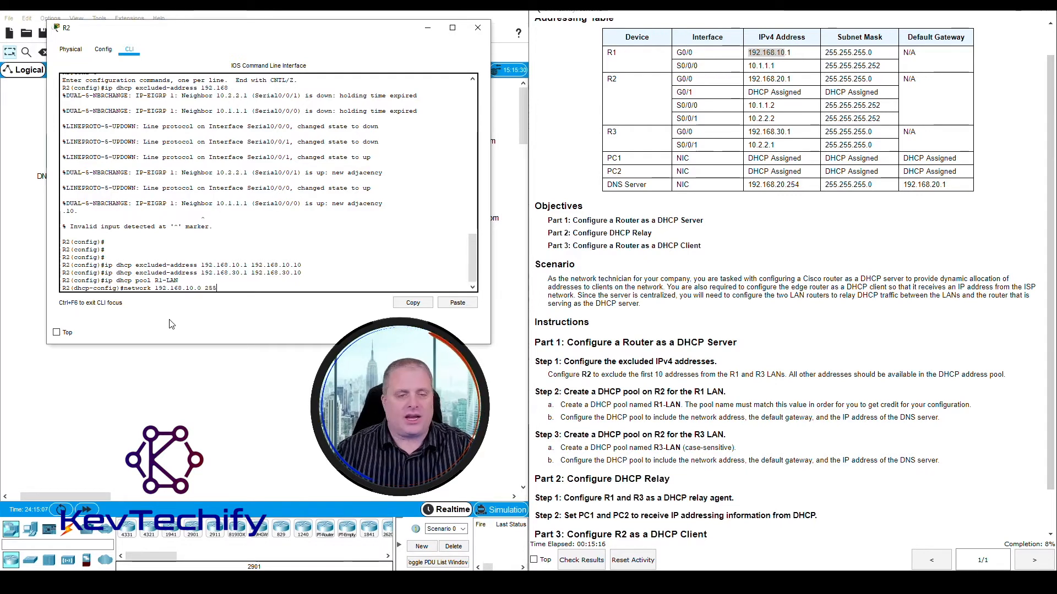
pyautogui.write('55.255.0')
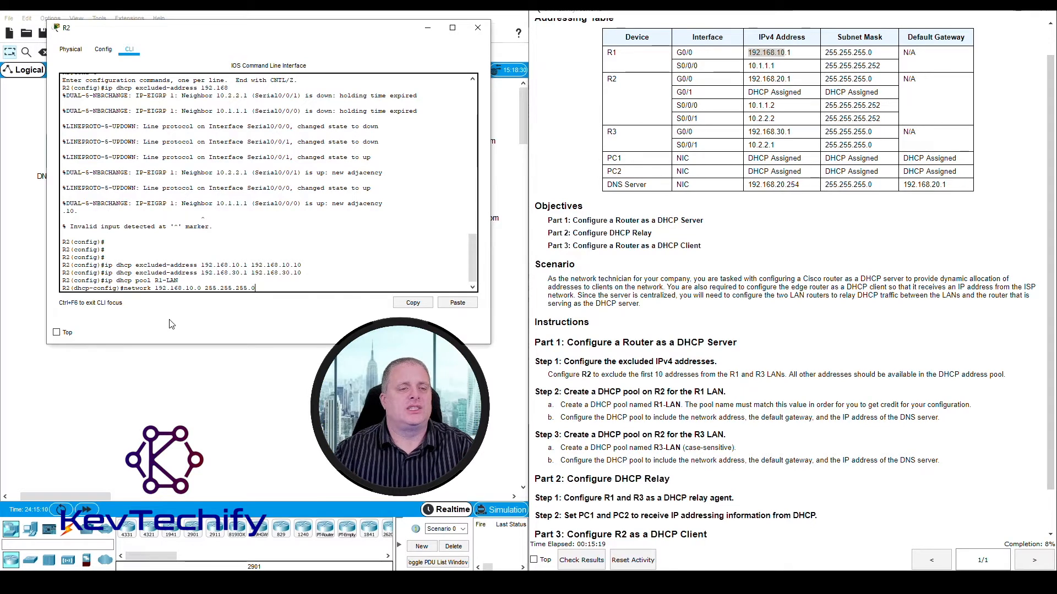
pyautogui.press('Return')
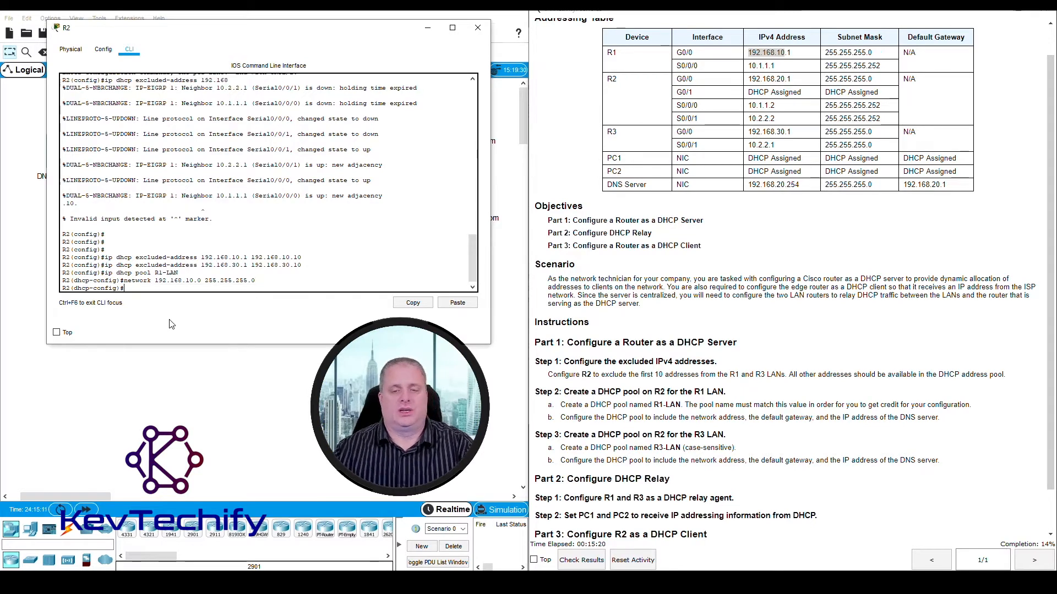
# - Check the default gateway requirement, R1's place in the topology and R1's G0/0 address in the addressing table
pyautogui.click(748, 435)
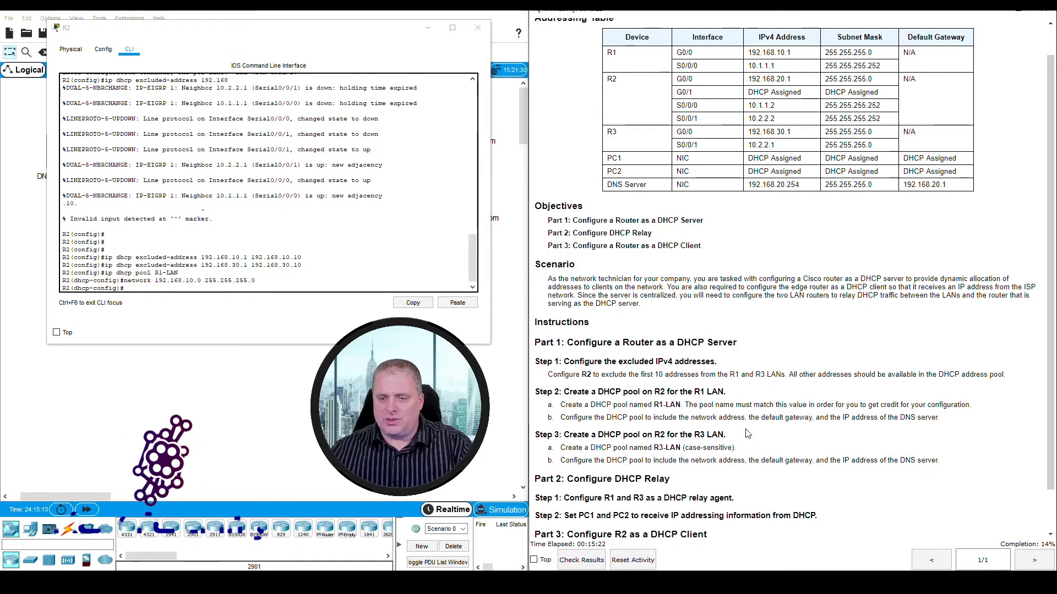
pyautogui.moveTo(750, 417); pyautogui.dragTo(812, 417)
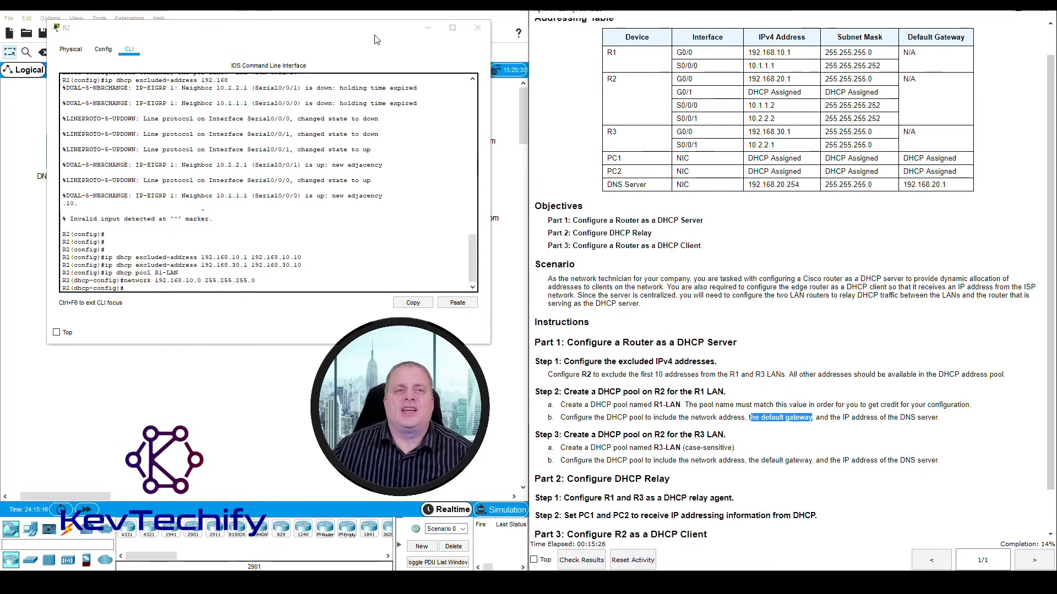
pyautogui.moveTo(374, 40); pyautogui.dragTo(919, 239)
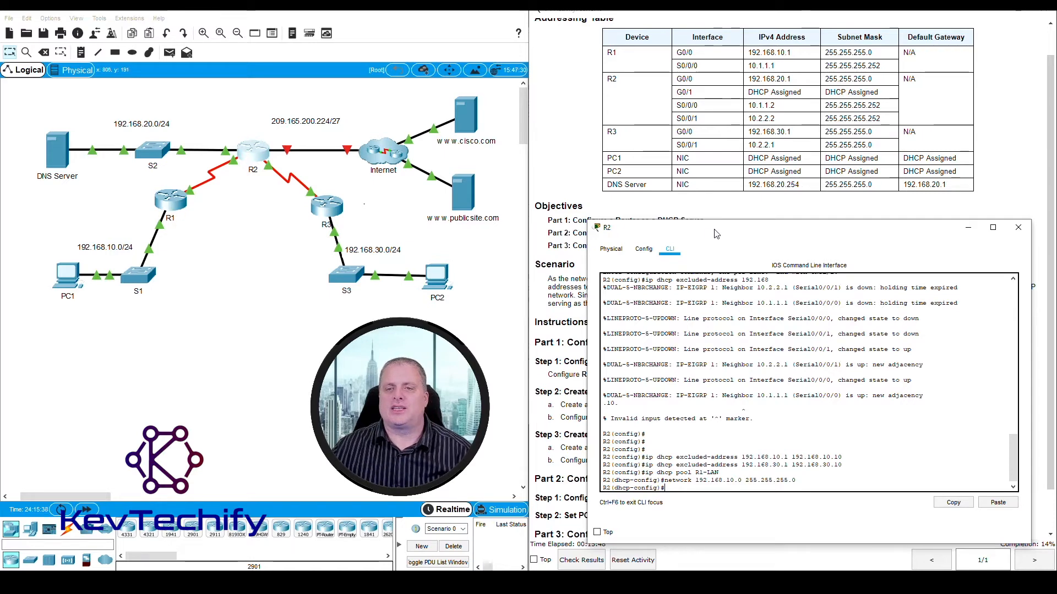
pyautogui.moveTo(715, 234); pyautogui.dragTo(179, 28)
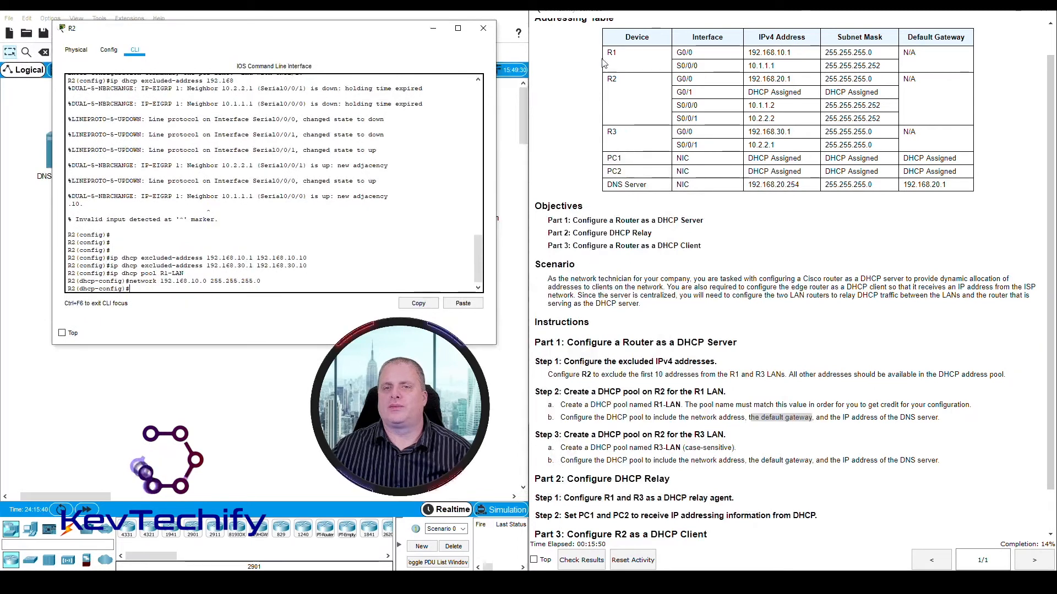
pyautogui.moveTo(605, 53); pyautogui.dragTo(804, 55)
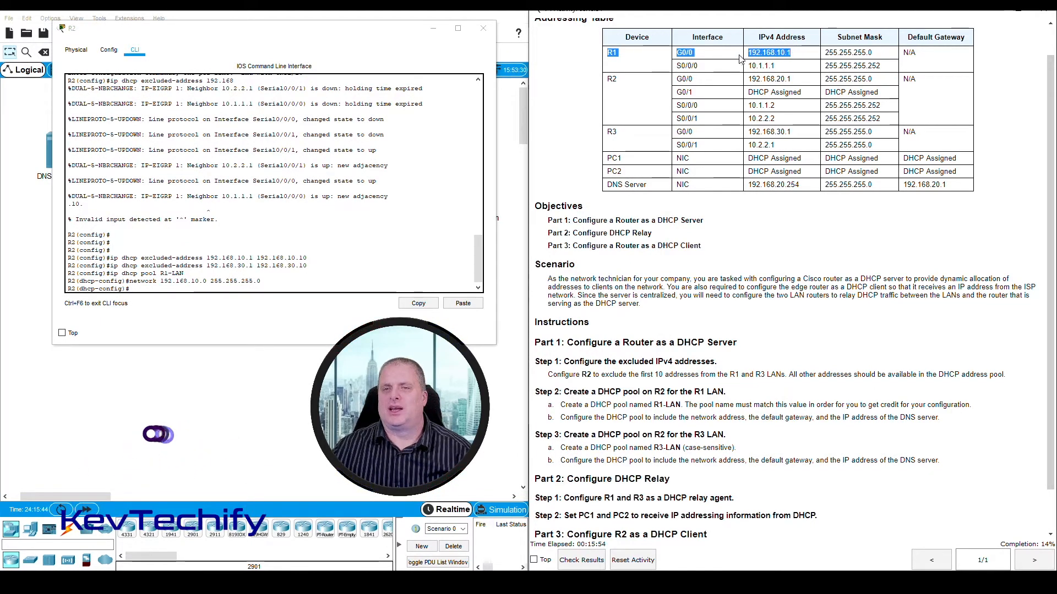
pyautogui.moveTo(748, 53); pyautogui.dragTo(788, 54)
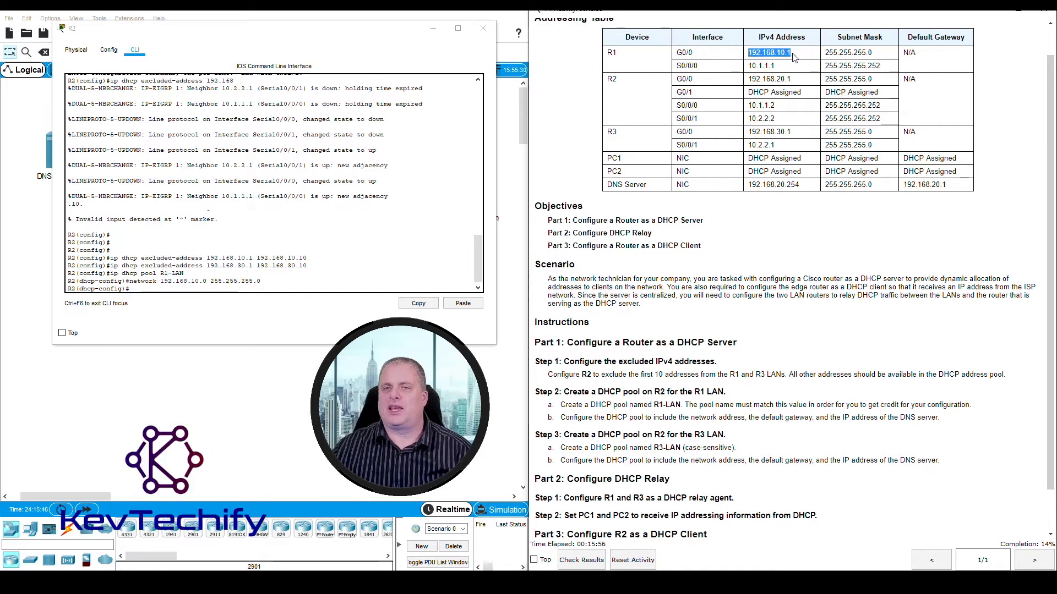
pyautogui.click(215, 290)
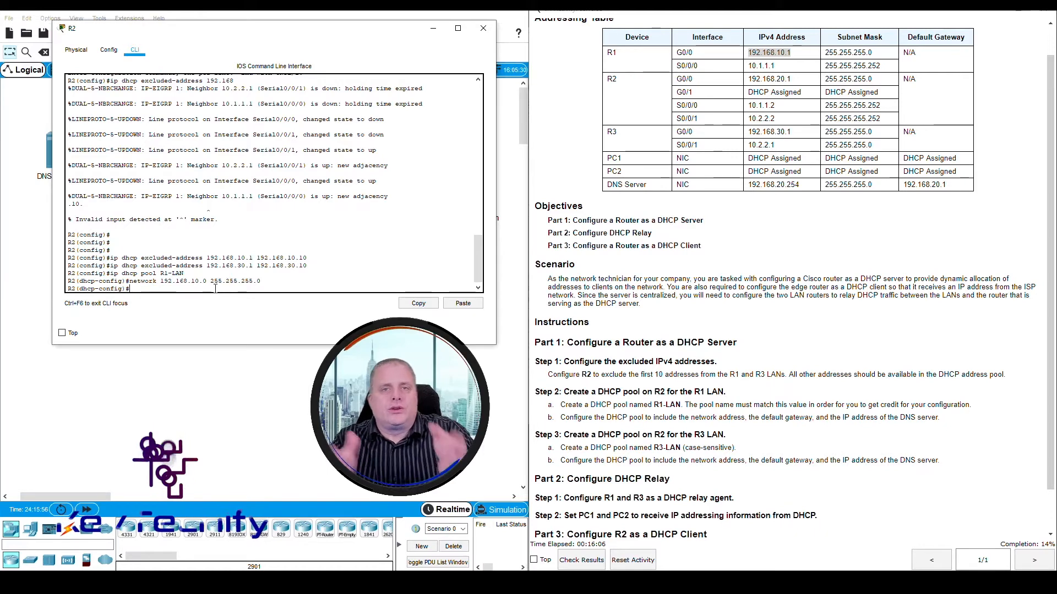
# - Set the R1-LAN pool's default gateway on R2 with default-router 192.168.10.1
pyautogui.write('d')
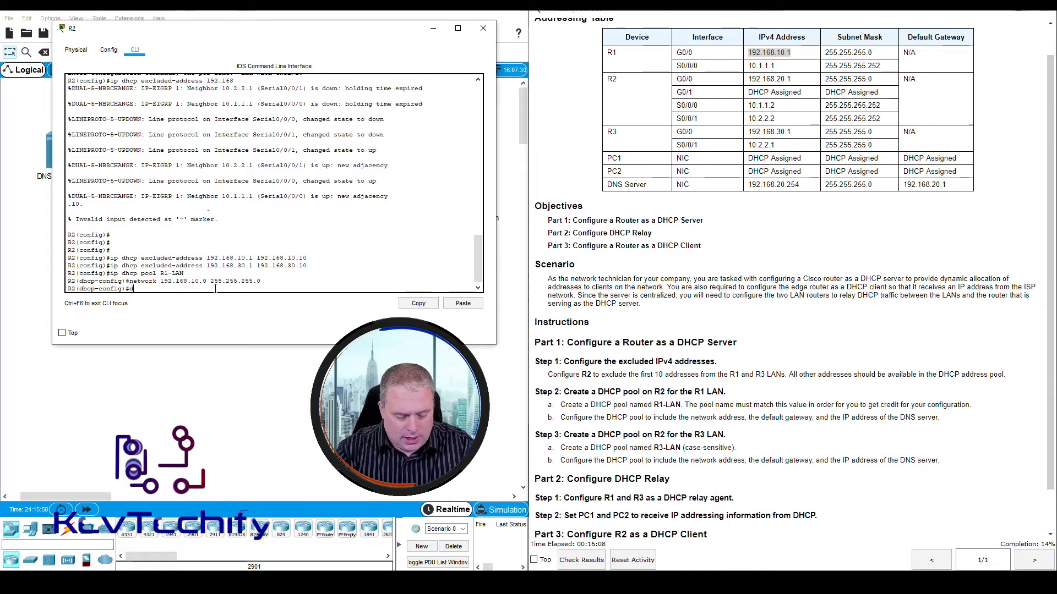
pyautogui.write('efault-')
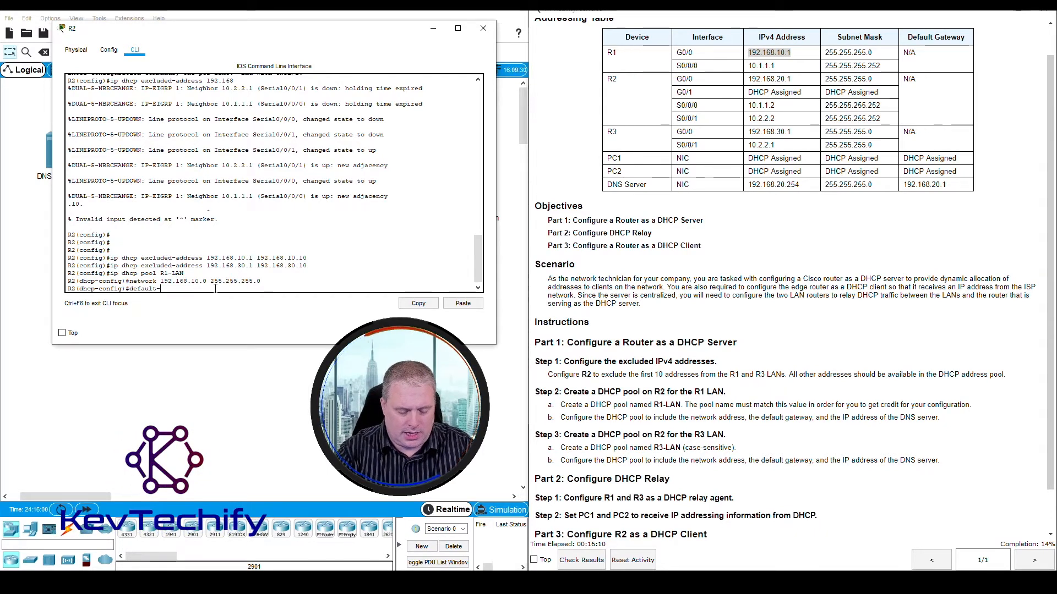
pyautogui.write('router')
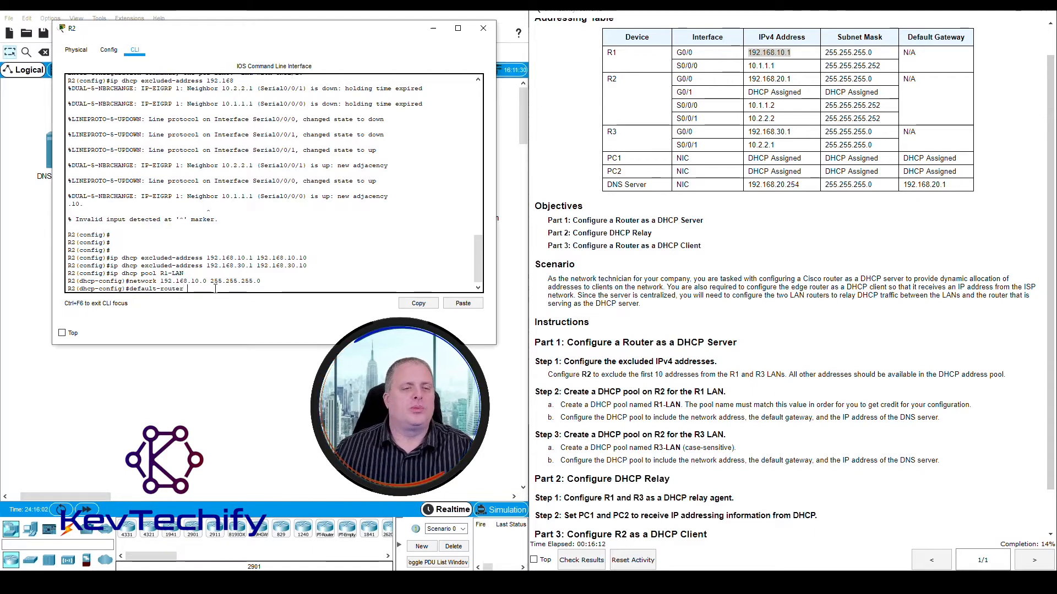
pyautogui.write(' 19')
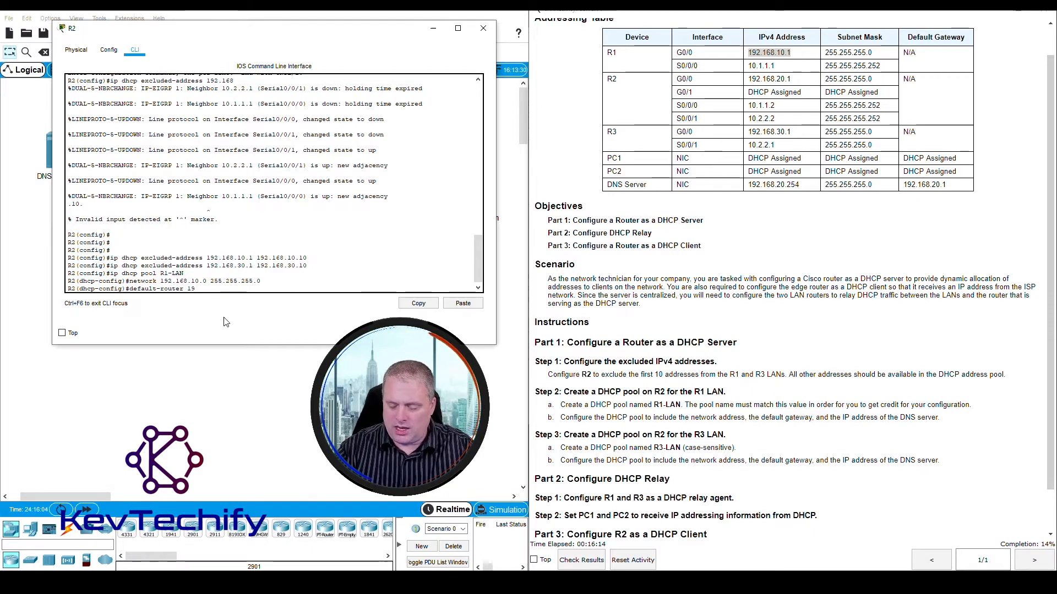
pyautogui.write('2.168.10.')
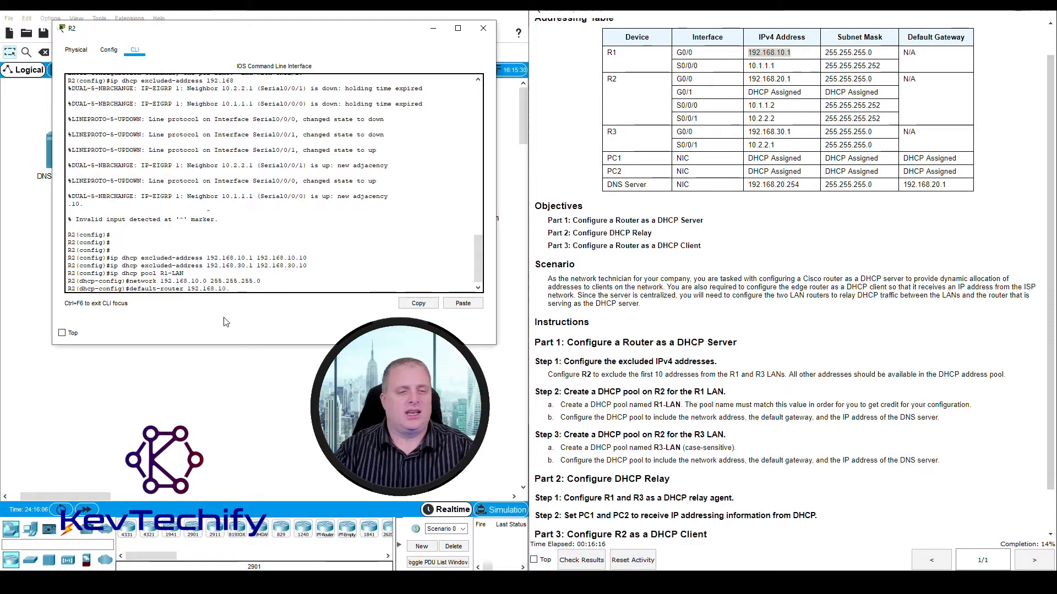
pyautogui.write('1')
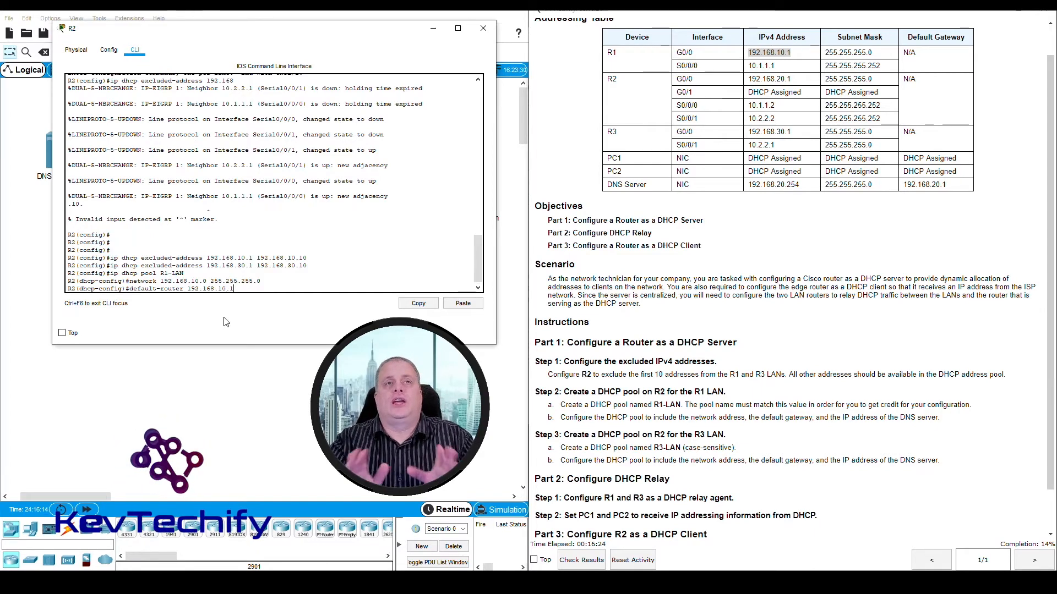
pyautogui.press('Return')
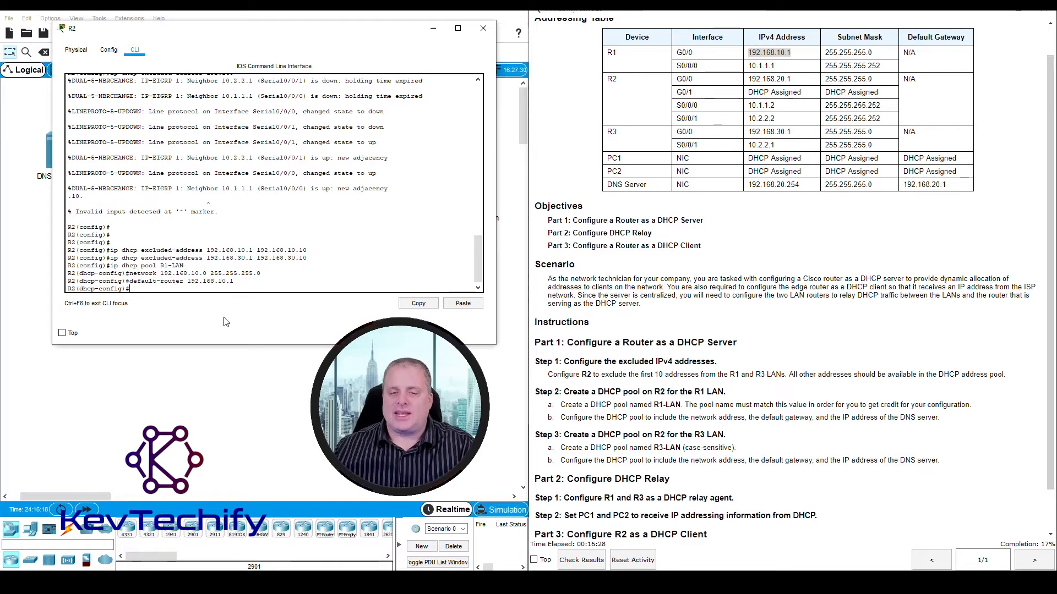
# - Look up the DNS server's address in the addressing table and set it for the R1-LAN pool with dns-server 192.168.20.254
pyautogui.moveTo(842, 418); pyautogui.dragTo(939, 418)
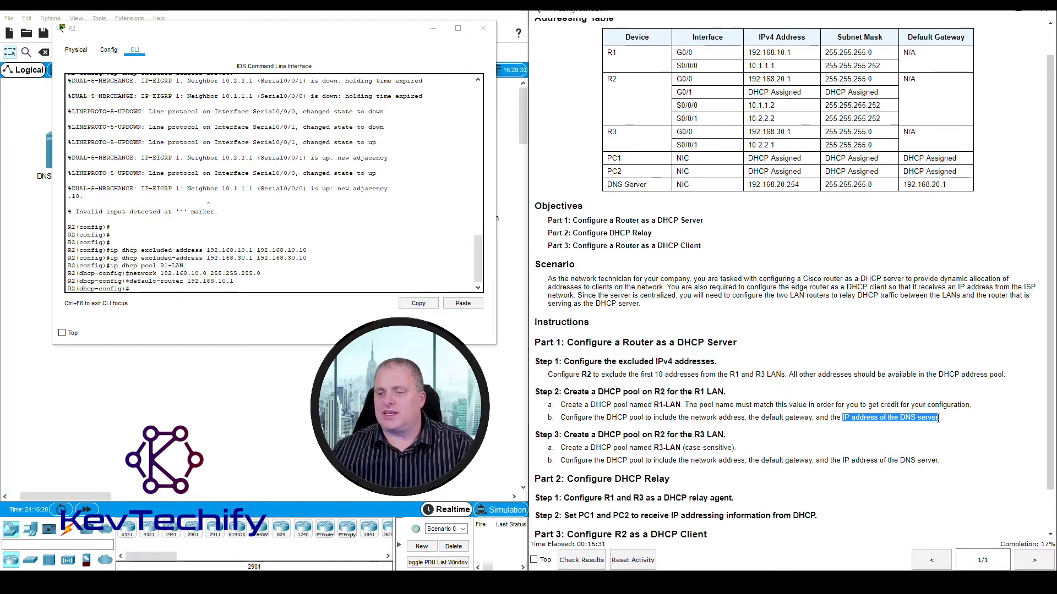
pyautogui.click(612, 185)
pyautogui.moveTo(785, 186); pyautogui.dragTo(801, 189)
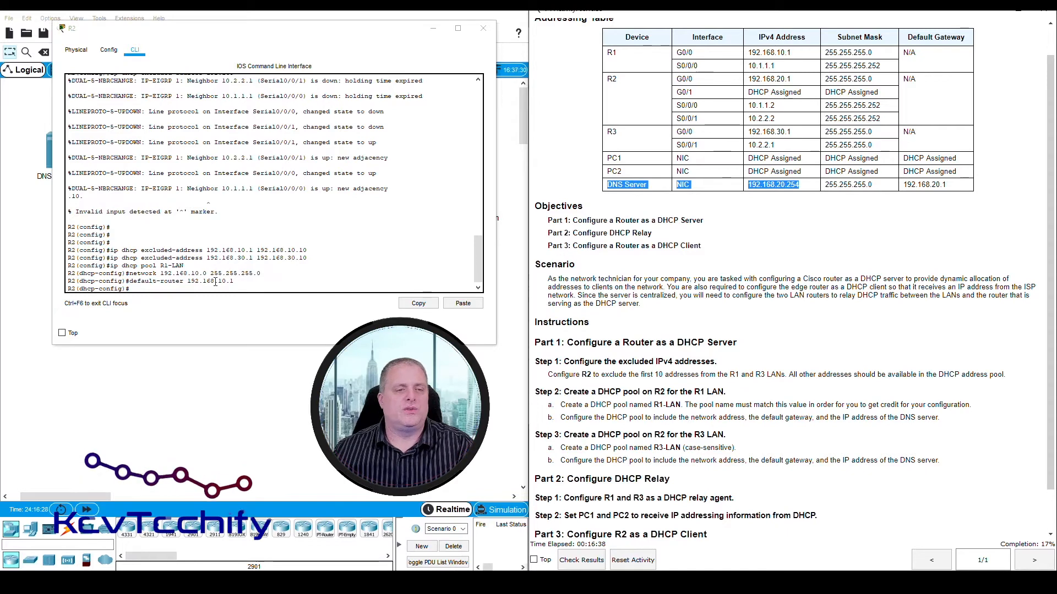
pyautogui.click(199, 290)
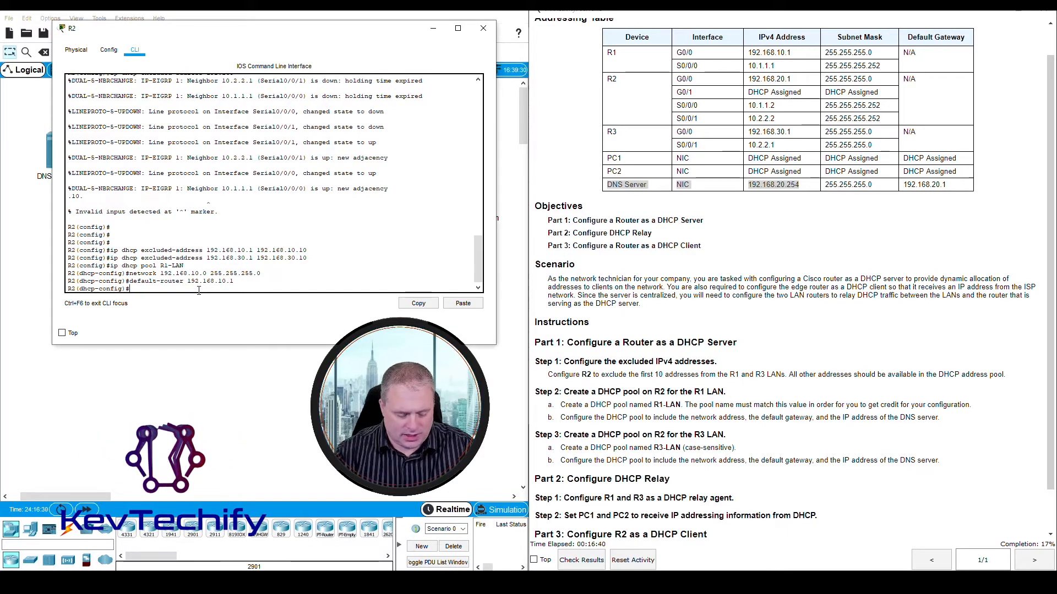
pyautogui.write('dns-se')
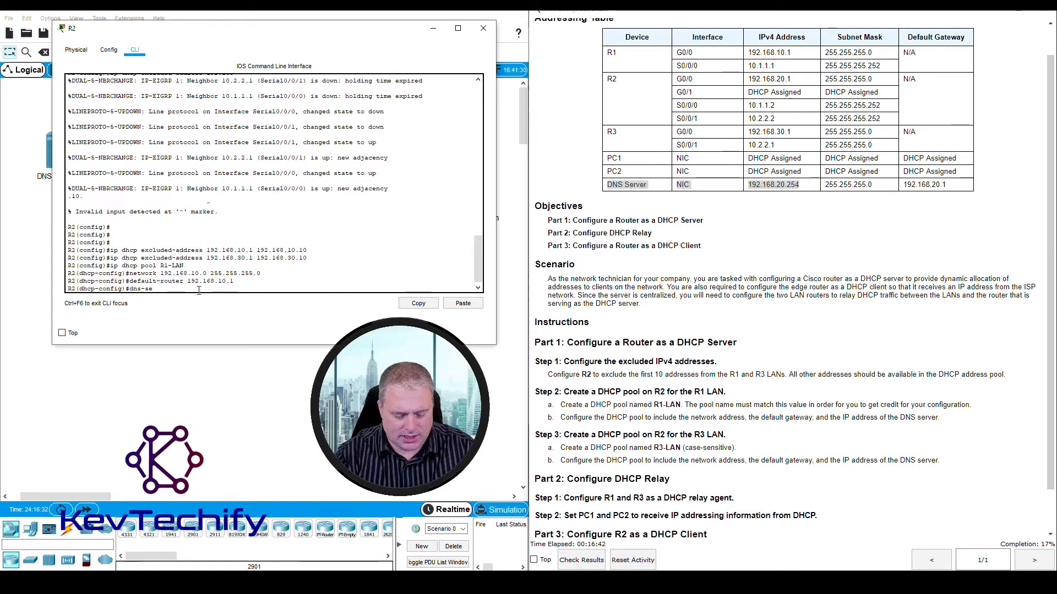
pyautogui.write('rver 192.168.20.254')
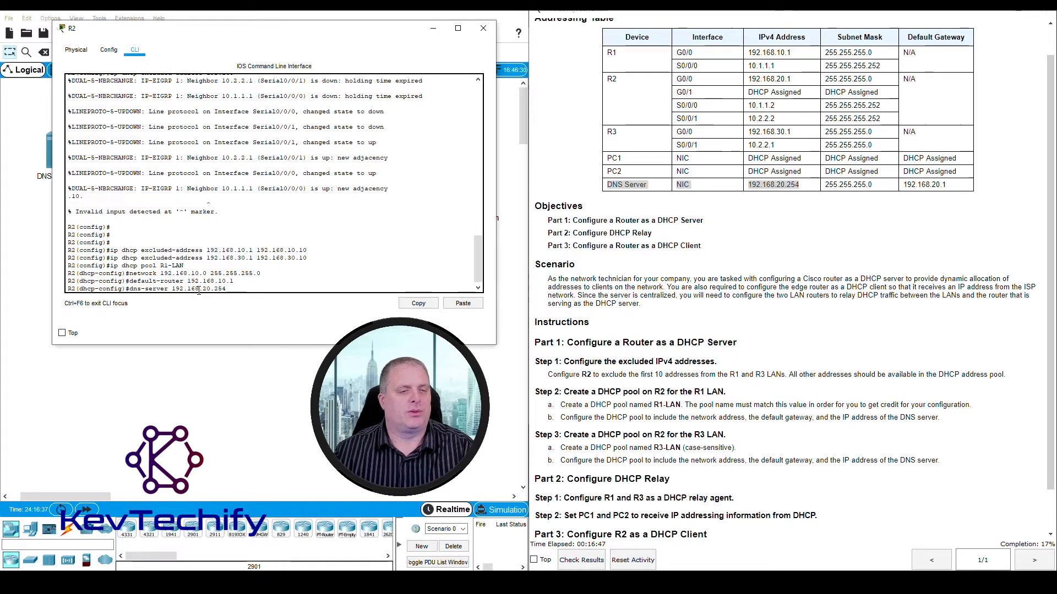
pyautogui.press('Return')
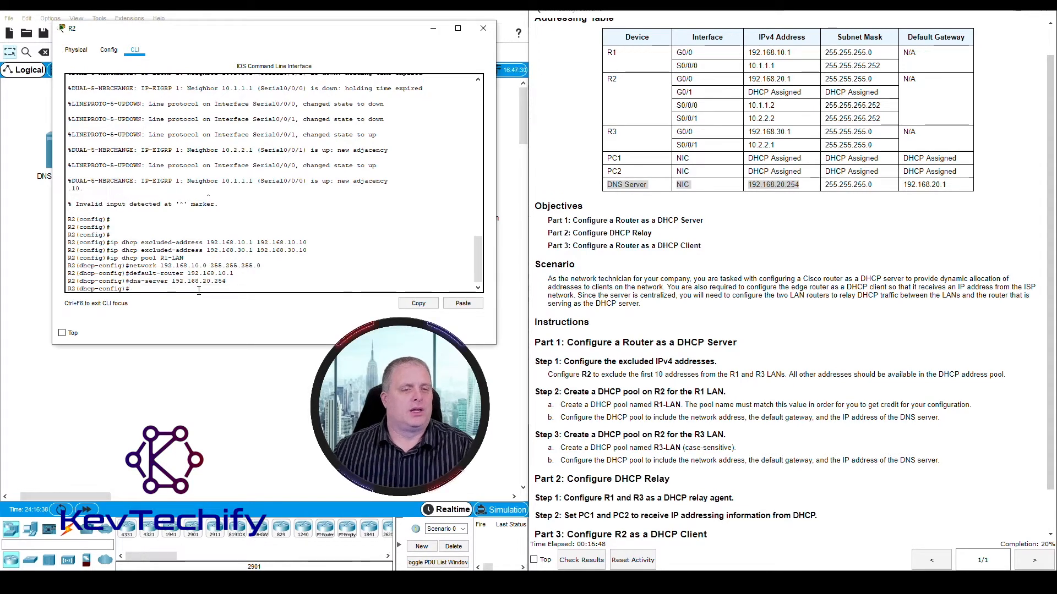
# - Review the R1-LAN pool commands against the Step 2 requirements and read the Step 3 instructions for the R3 LAN pool
pyautogui.moveTo(69, 268); pyautogui.dragTo(226, 281)
pyautogui.click(143, 288)
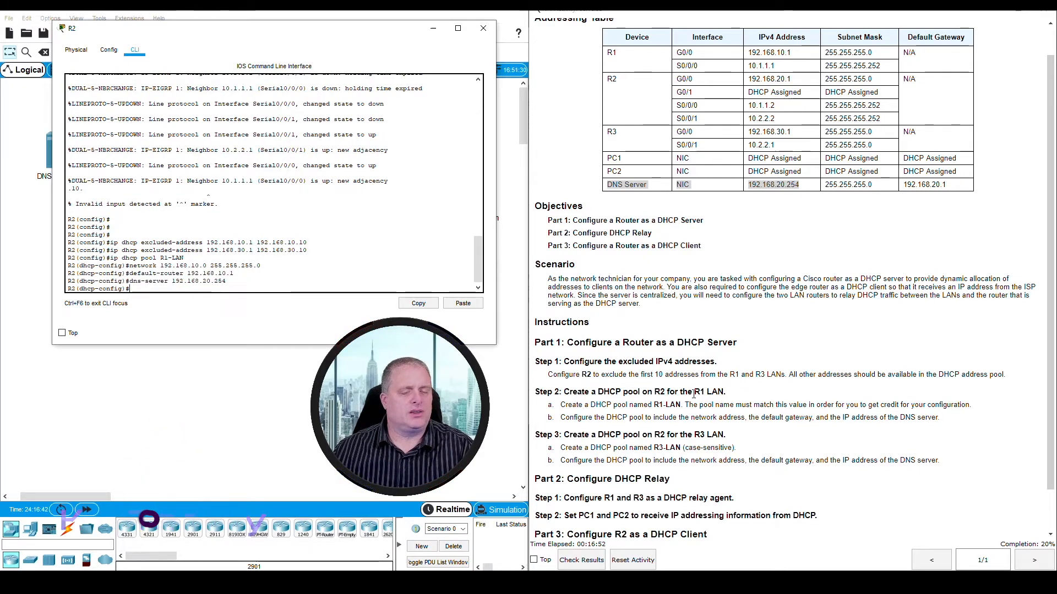
pyautogui.moveTo(685, 417); pyautogui.dragTo(913, 416)
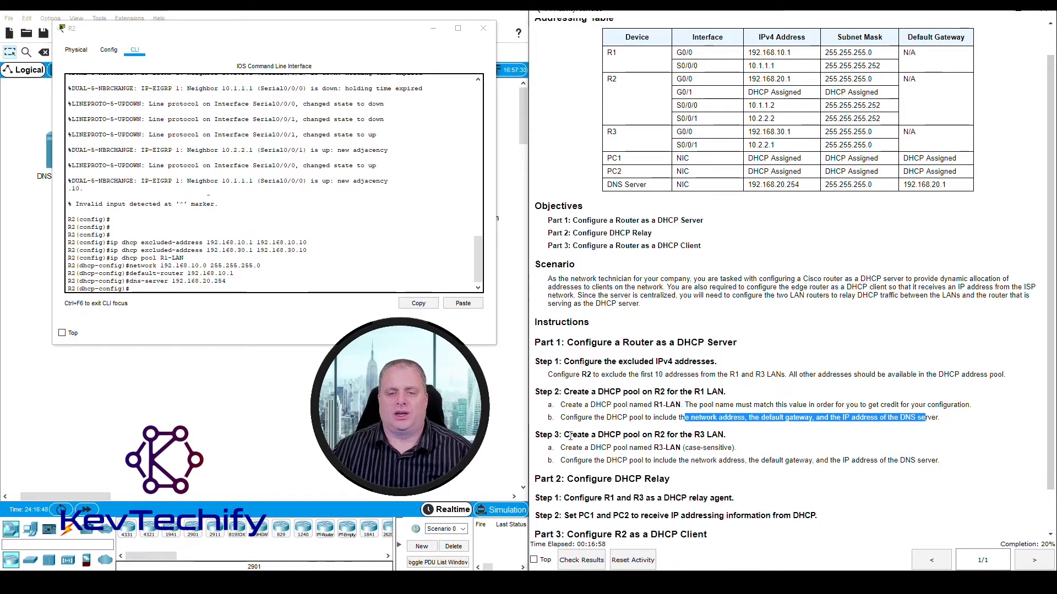
pyautogui.moveTo(567, 435); pyautogui.dragTo(729, 434)
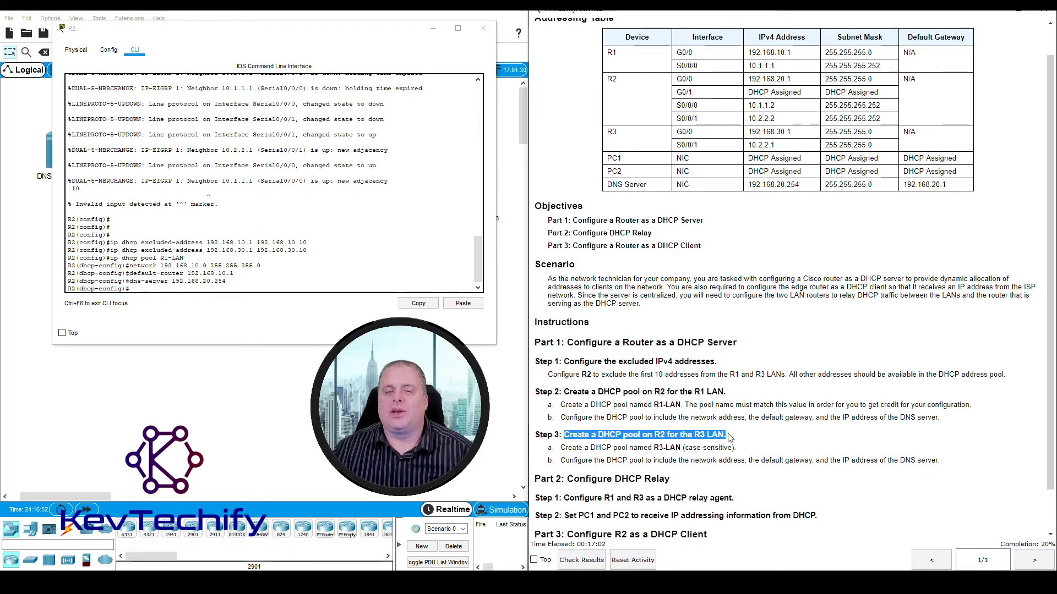
pyautogui.moveTo(561, 447); pyautogui.dragTo(683, 447)
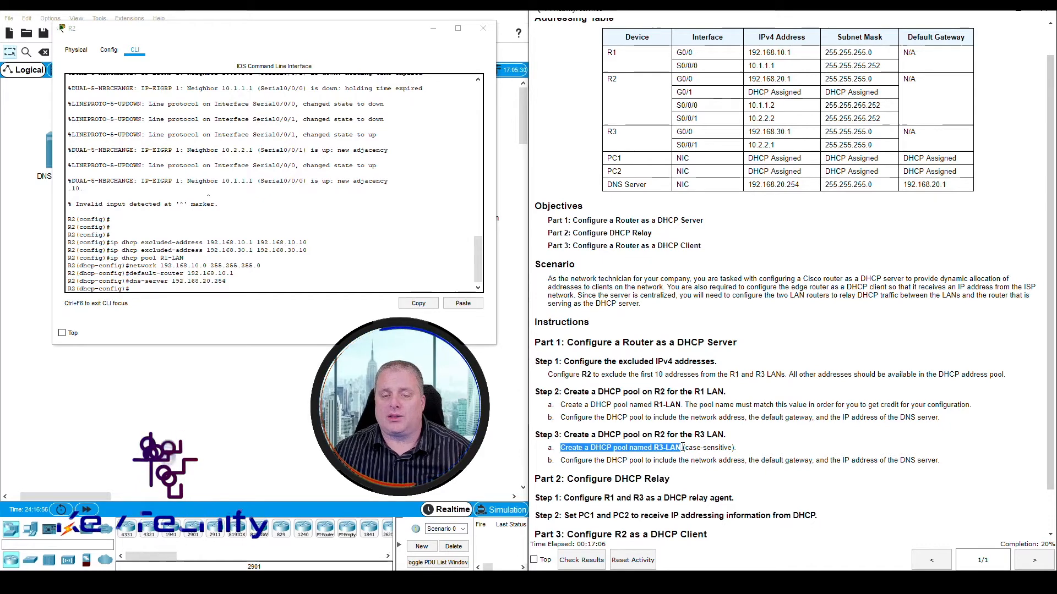
pyautogui.click(682, 447)
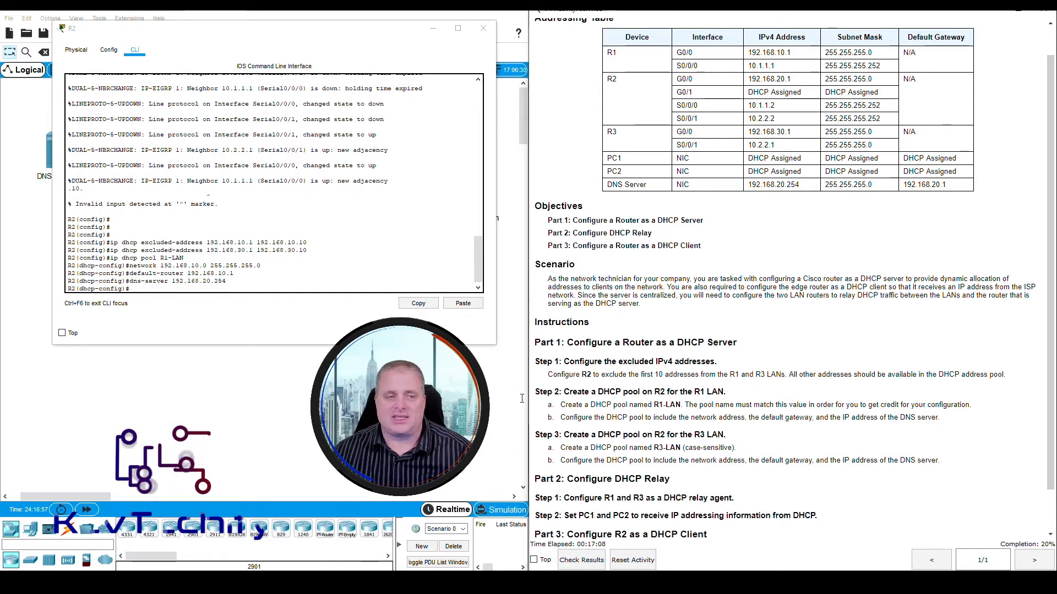
# - Exit the R1-LAN pool configuration and create the R3 LAN pool on R2 with ip dhcp pool R3-LAN
pyautogui.click(147, 289)
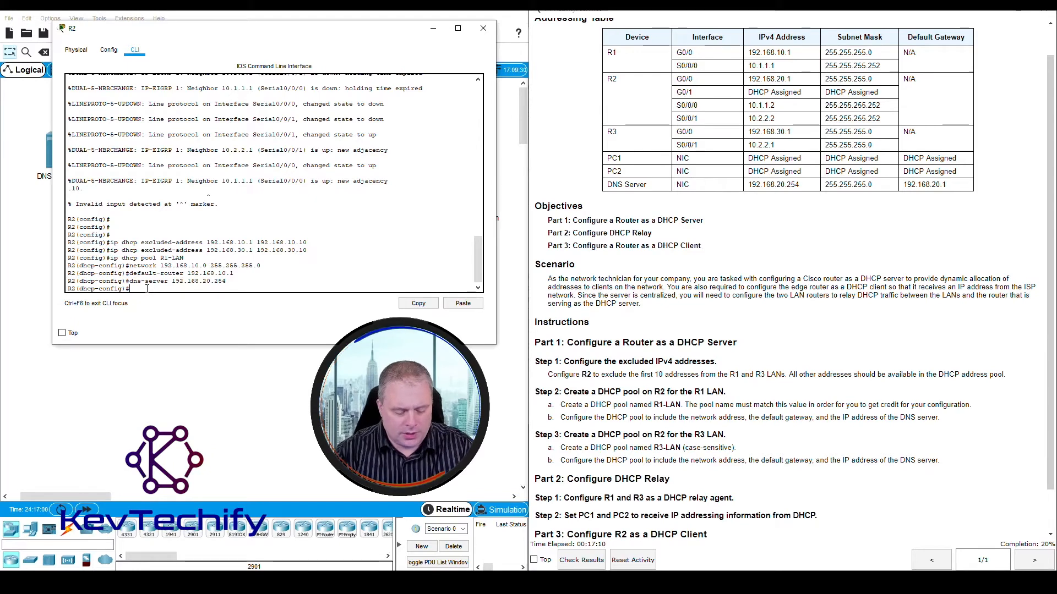
pyautogui.write('exit')
pyautogui.press('Return')
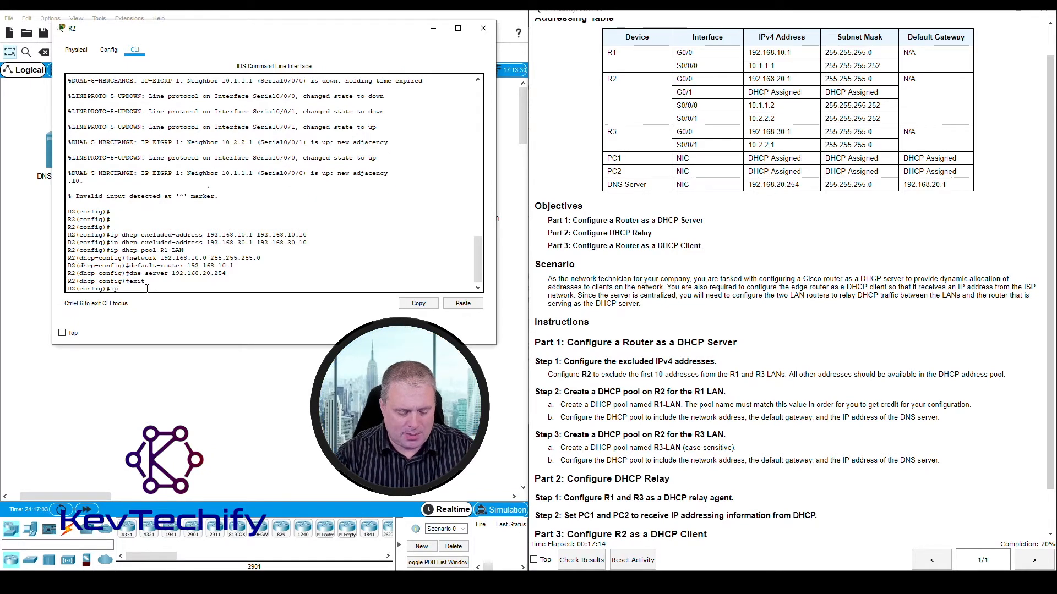
pyautogui.write('ip dhcp pool')
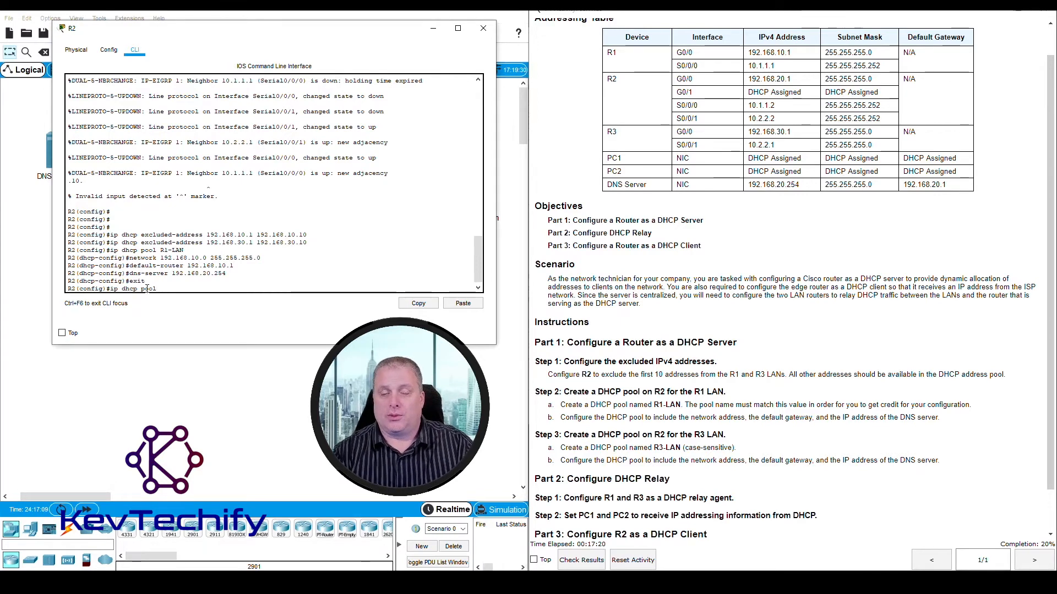
pyautogui.write('R')
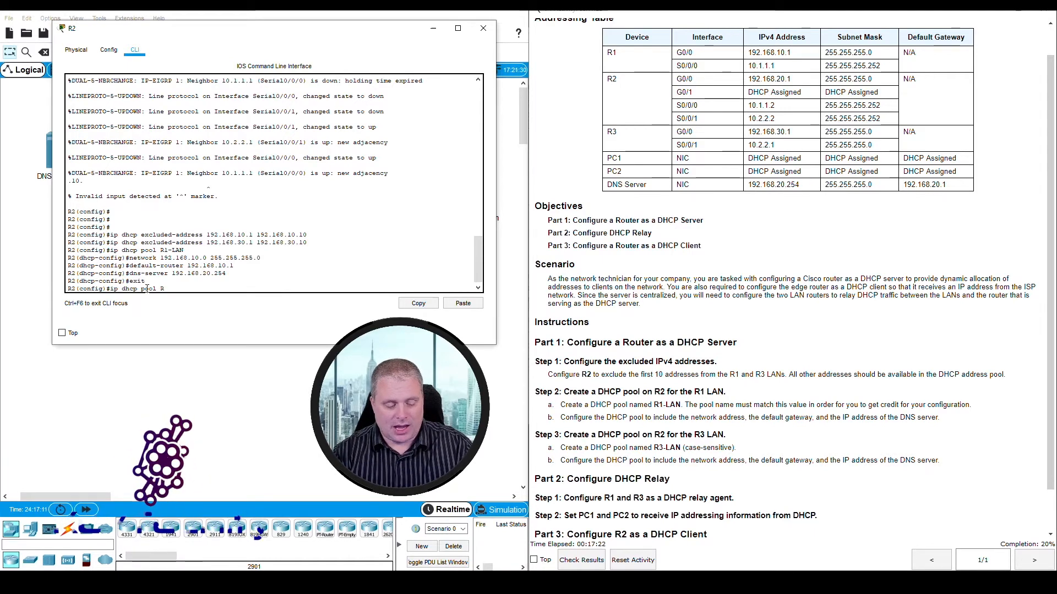
pyautogui.write('3-L')
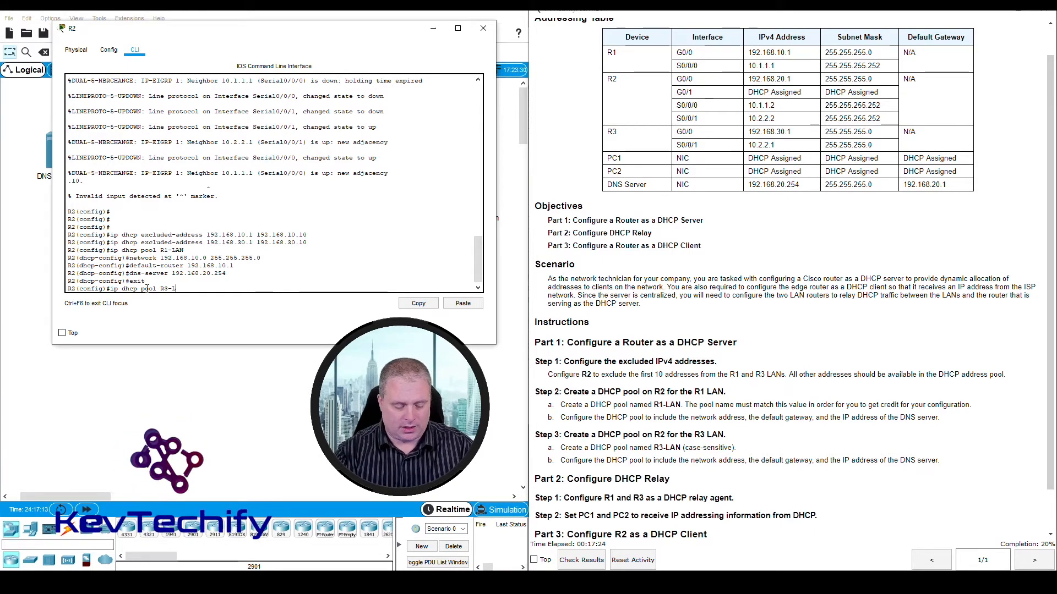
pyautogui.write('AN')
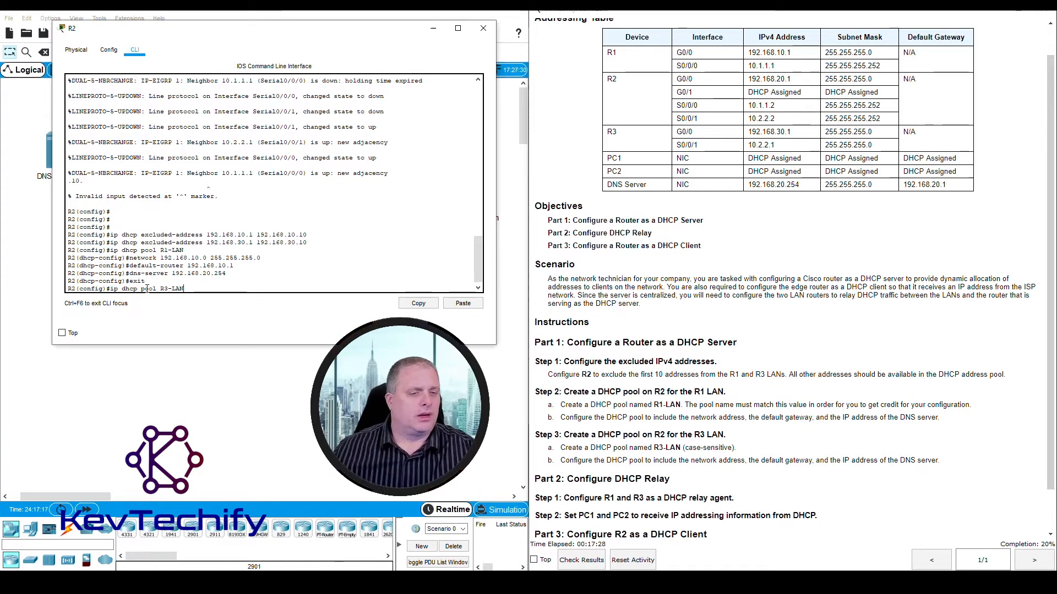
pyautogui.press('Return')
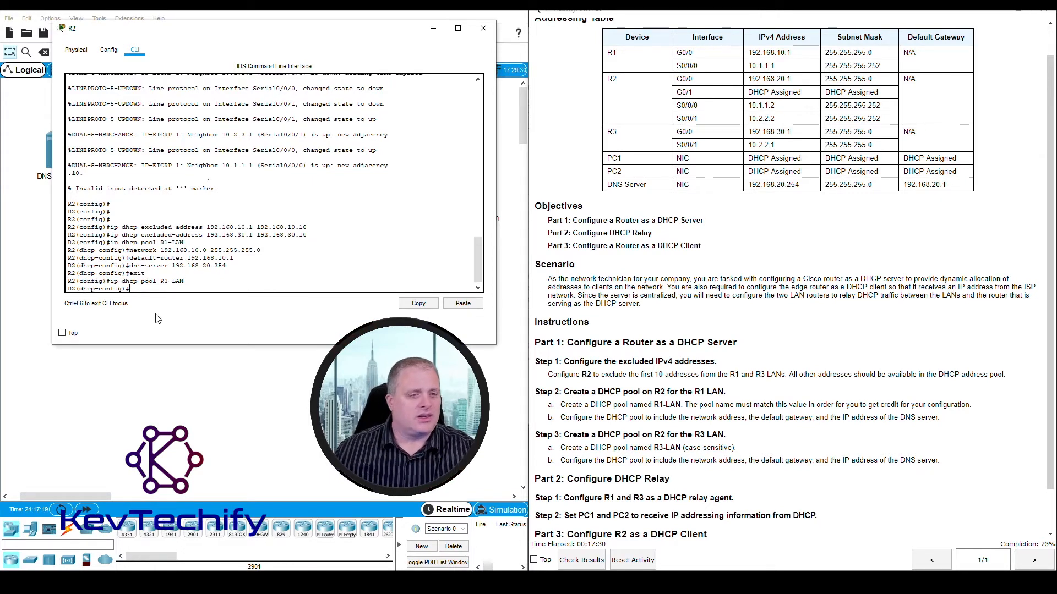
pyautogui.click(140, 289)
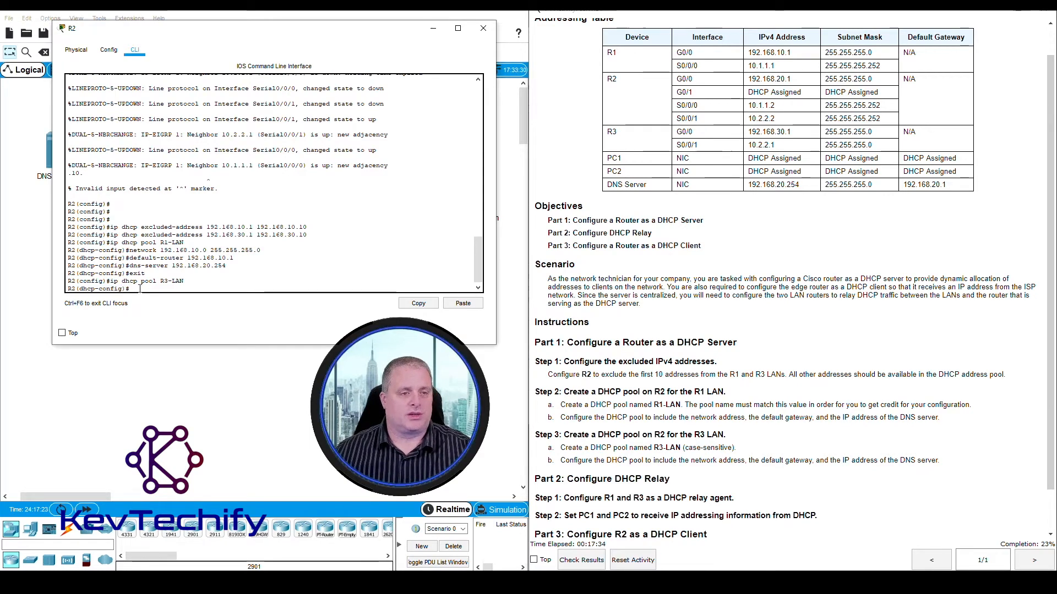
# - Check the Step 3 network address requirement and look up R3's G0/0 address and subnet mask in the addressing table
pyautogui.moveTo(691, 460); pyautogui.dragTo(748, 461)
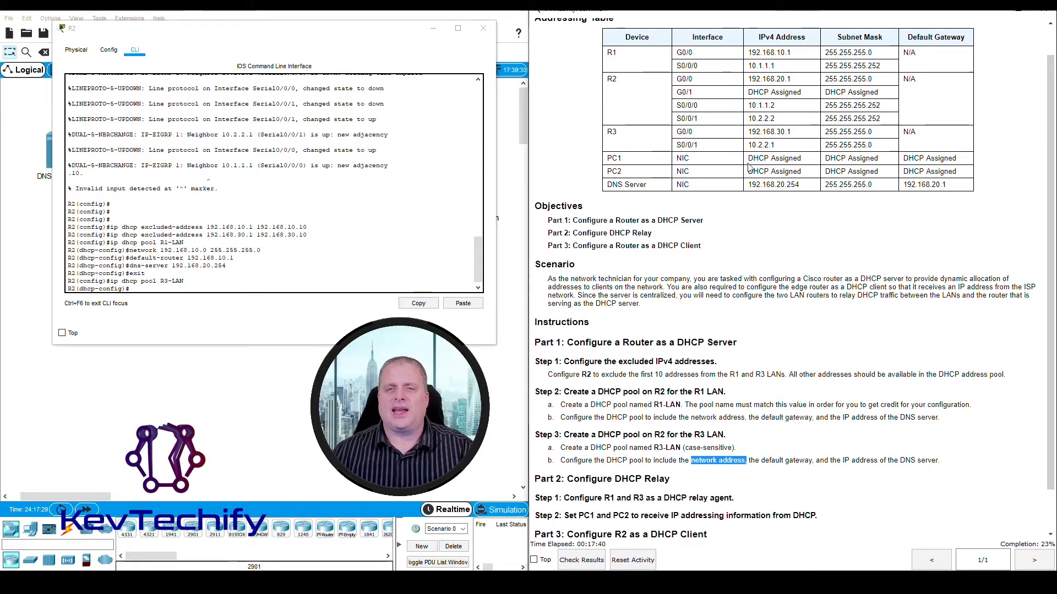
pyautogui.click(678, 129)
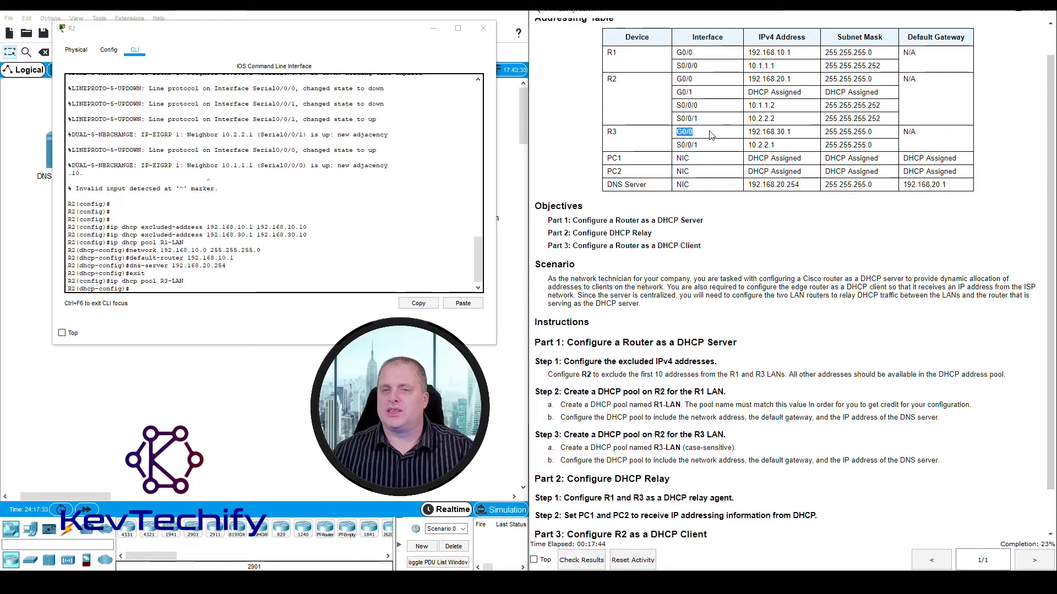
pyautogui.moveTo(710, 135); pyautogui.dragTo(795, 137)
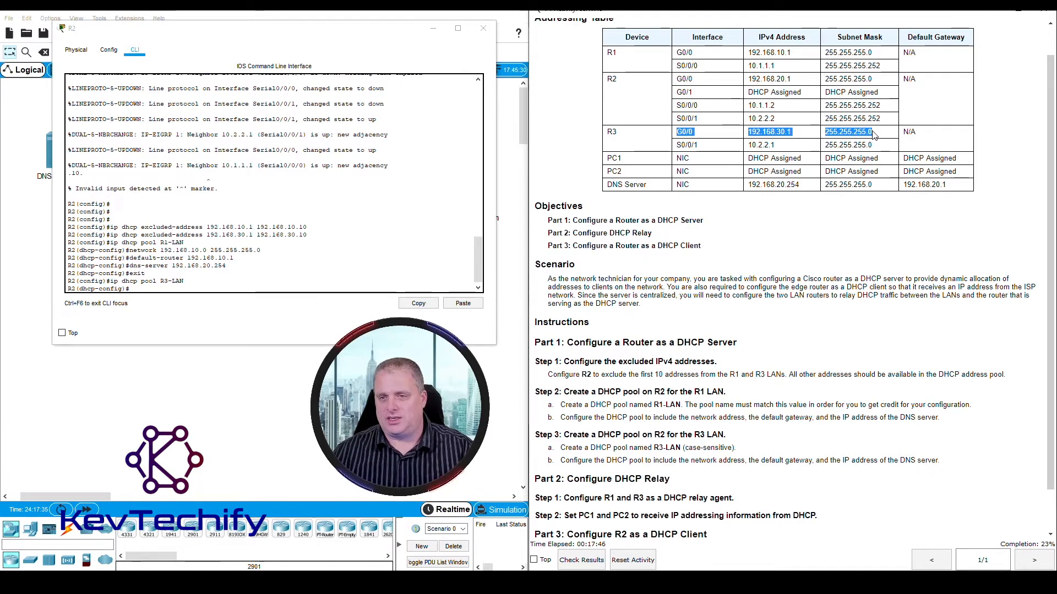
pyautogui.click(826, 137)
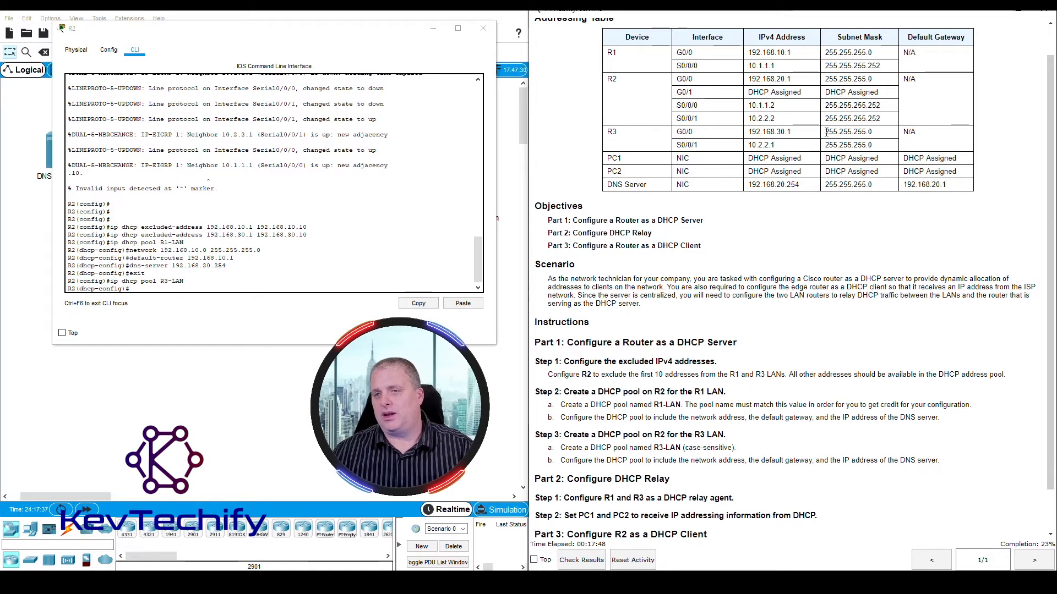
pyautogui.moveTo(825, 133); pyautogui.dragTo(864, 131)
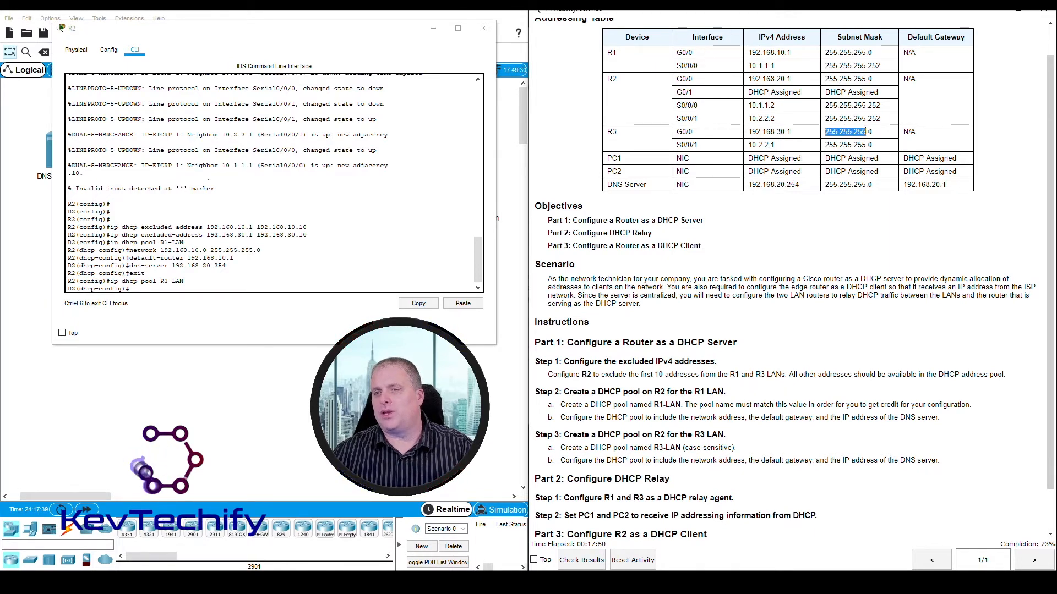
pyautogui.click(749, 133)
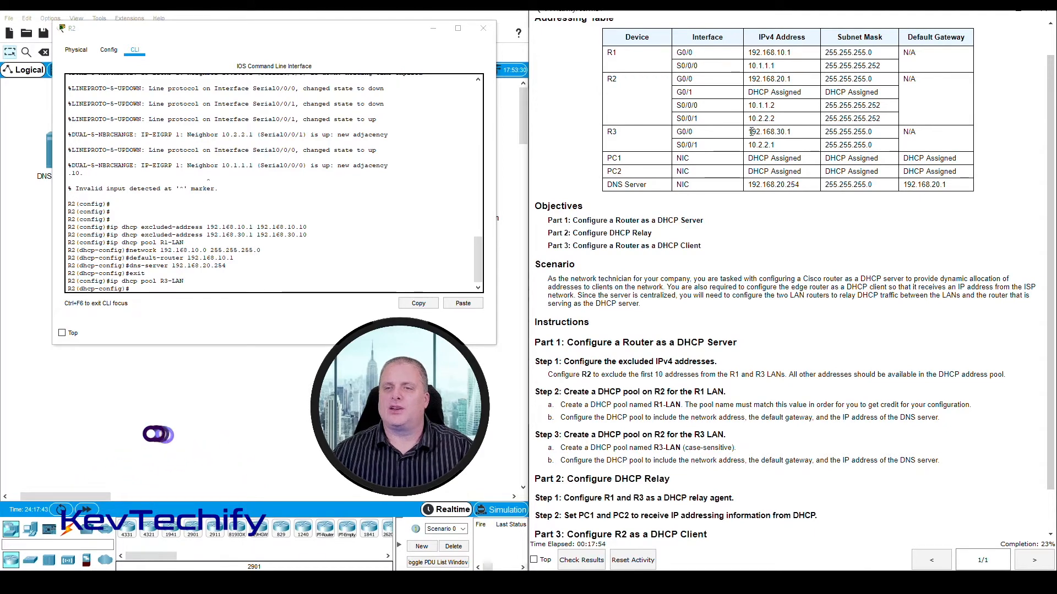
pyautogui.moveTo(750, 132); pyautogui.dragTo(783, 132)
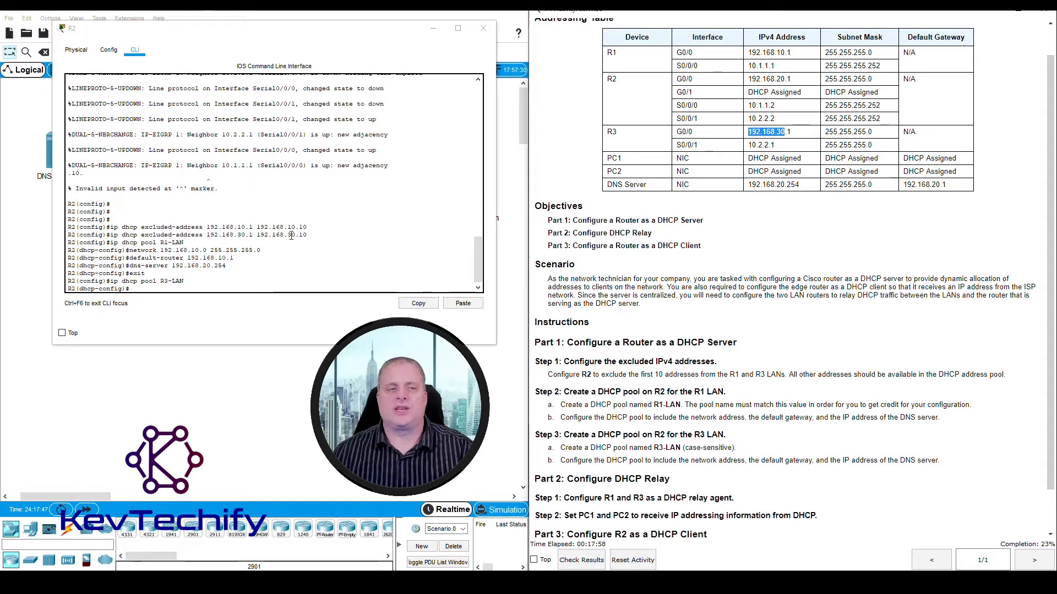
# - Try to set the R3-LAN pool's network on R2 with the partial command network 192.168.30
pyautogui.click(139, 290)
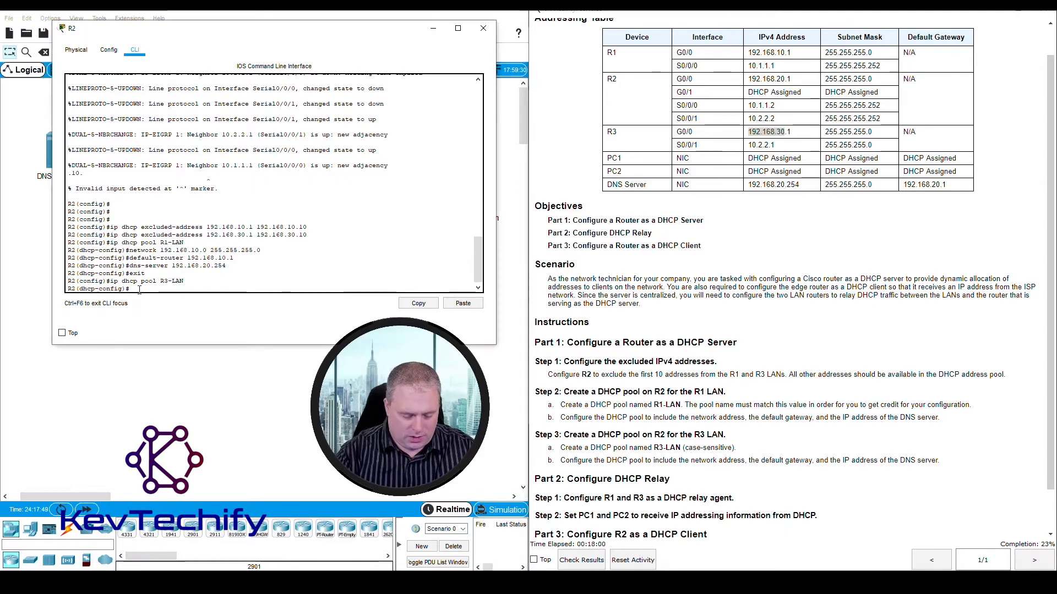
pyautogui.write('network')
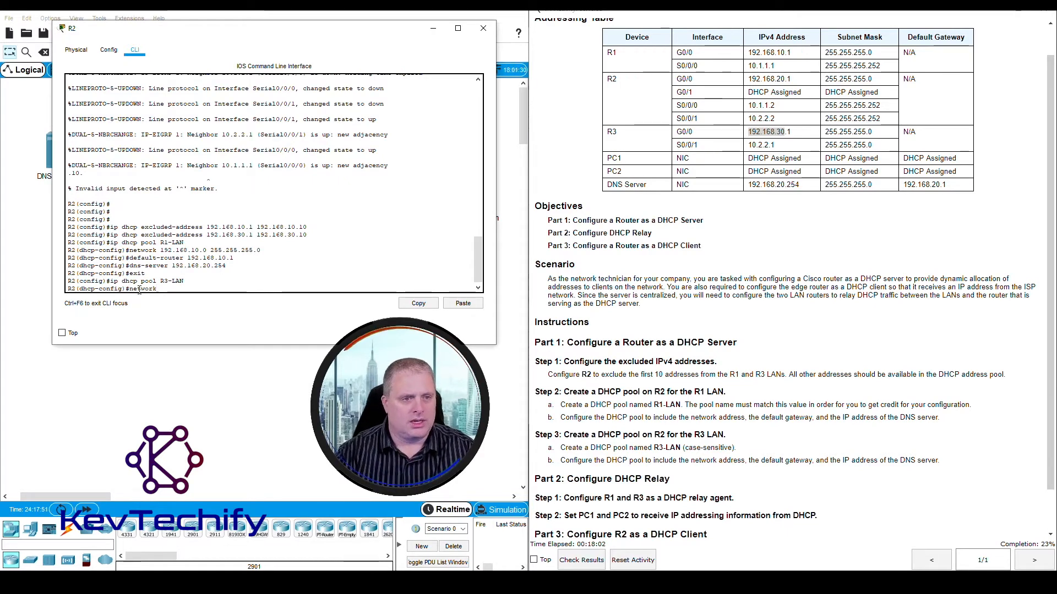
pyautogui.write(' 192.')
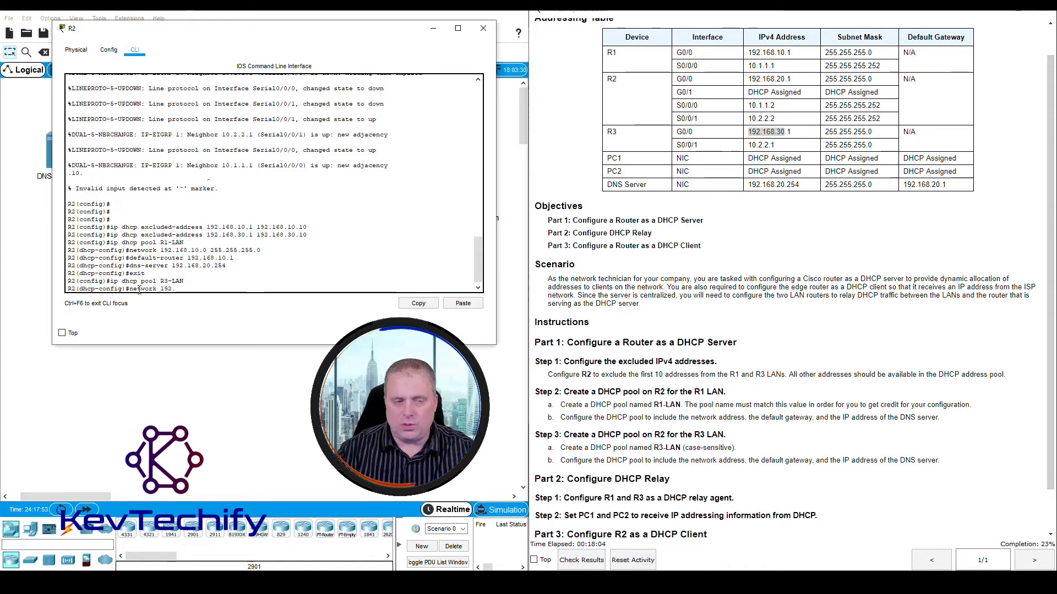
pyautogui.write('168.')
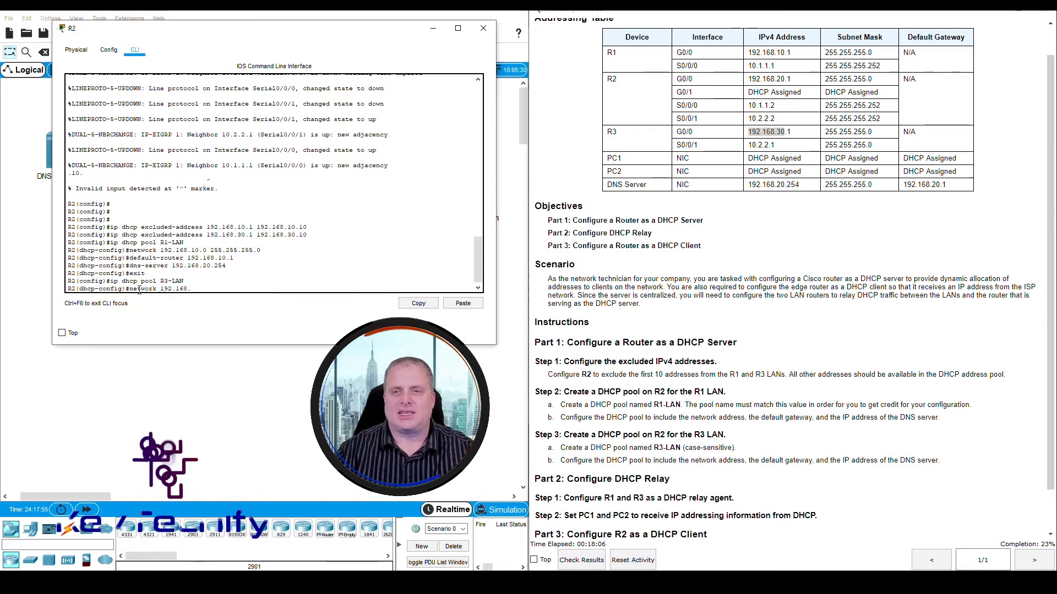
pyautogui.write('3')
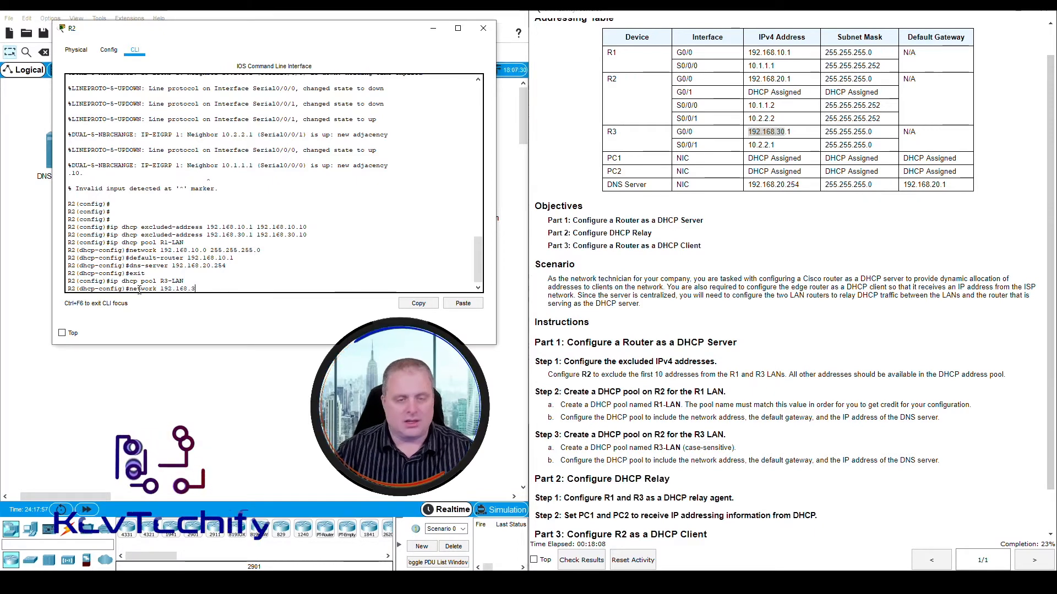
pyautogui.write('0.')
pyautogui.press('Return')
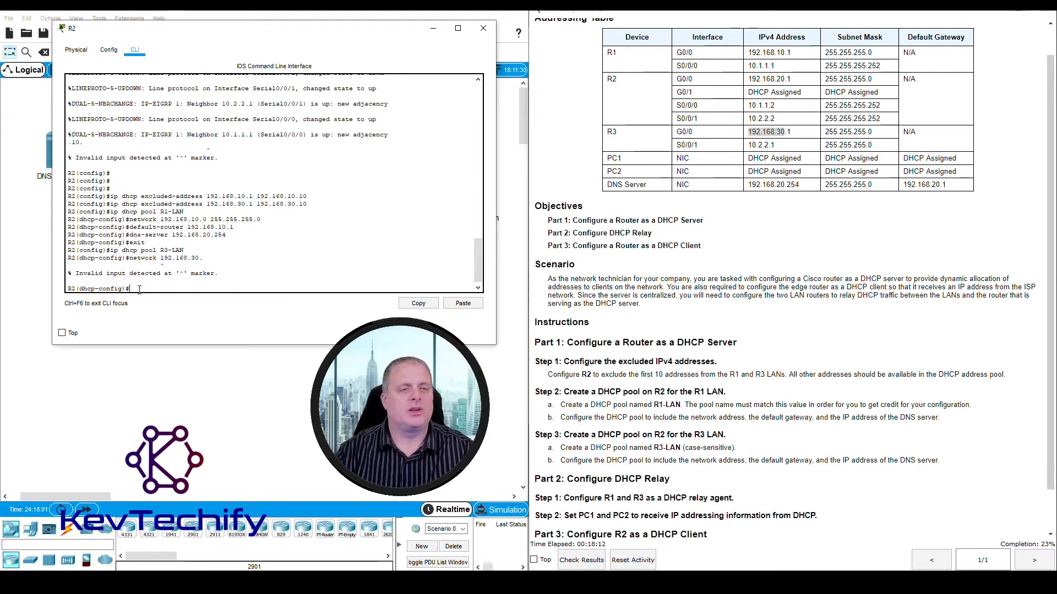
# - Reissue the R3-LAN pool's network command in full as network 192.168.30.0 255.255.255.0
pyautogui.press('Up')
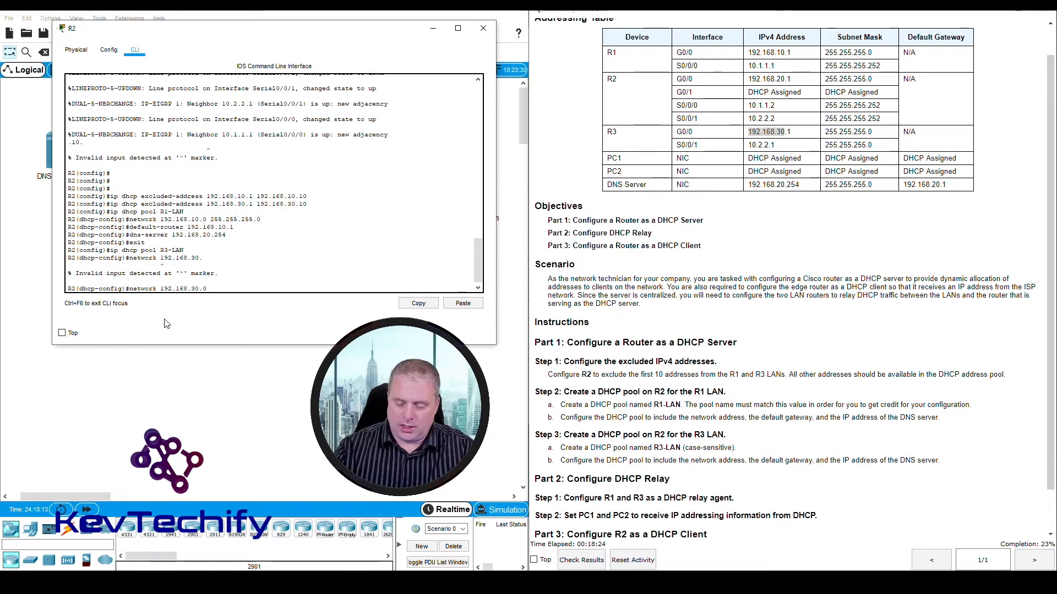
pyautogui.write('255.255.25')
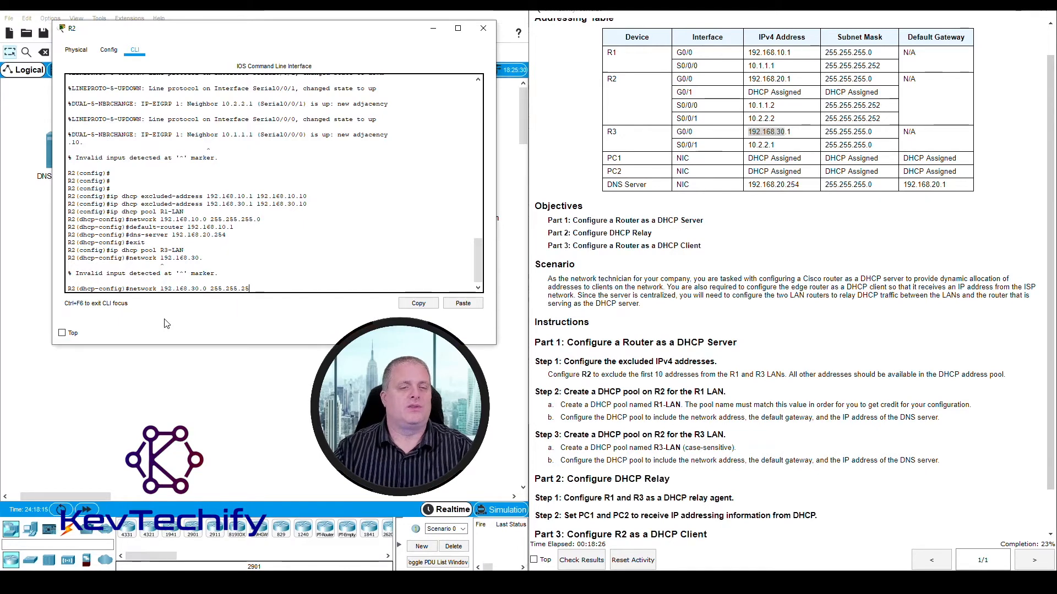
pyautogui.write('5.0')
pyautogui.press('Return')
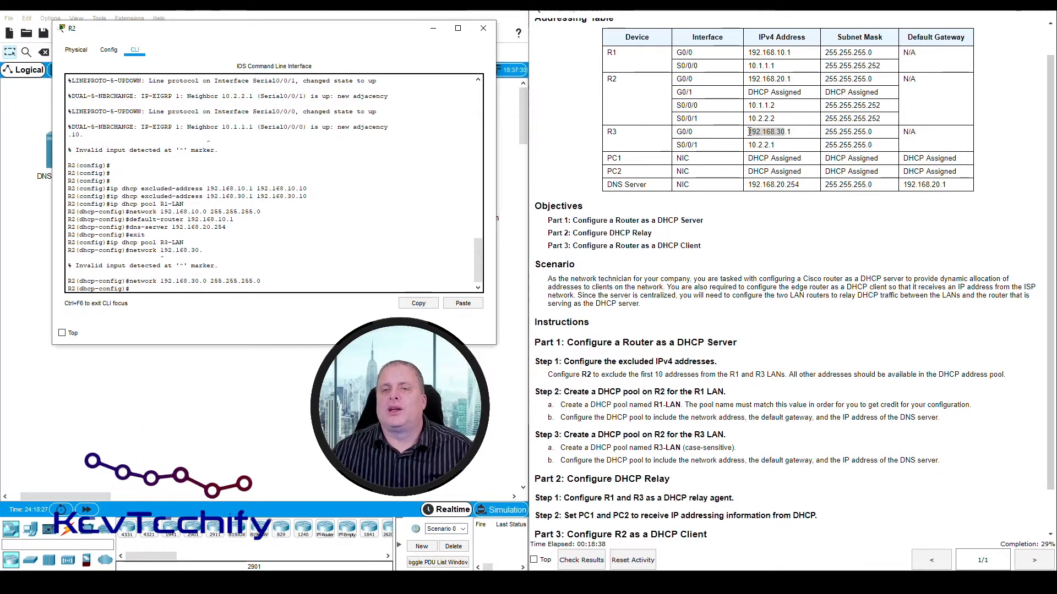
# - Check R3's G0/0 address against the topology and addressing table, and set the R3-LAN pool's gateway with default-router 192.168.30.1
pyautogui.moveTo(749, 131)
pyautogui.mouseDown()
pyautogui.moveTo(782, 133)
pyautogui.moveTo(749, 132)
pyautogui.mouseUp()
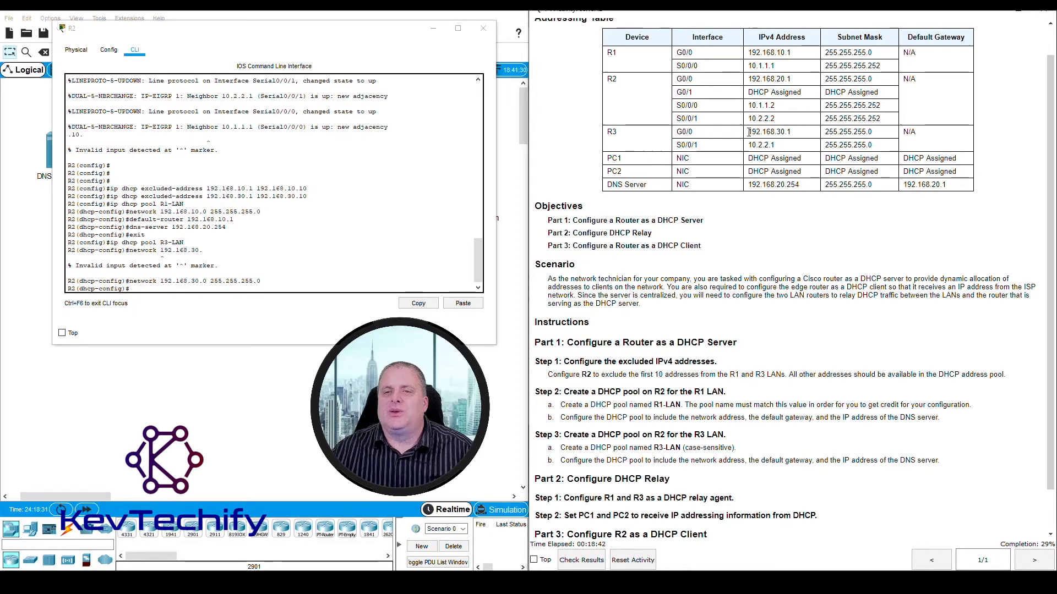
pyautogui.moveTo(341, 33); pyautogui.dragTo(856, 170)
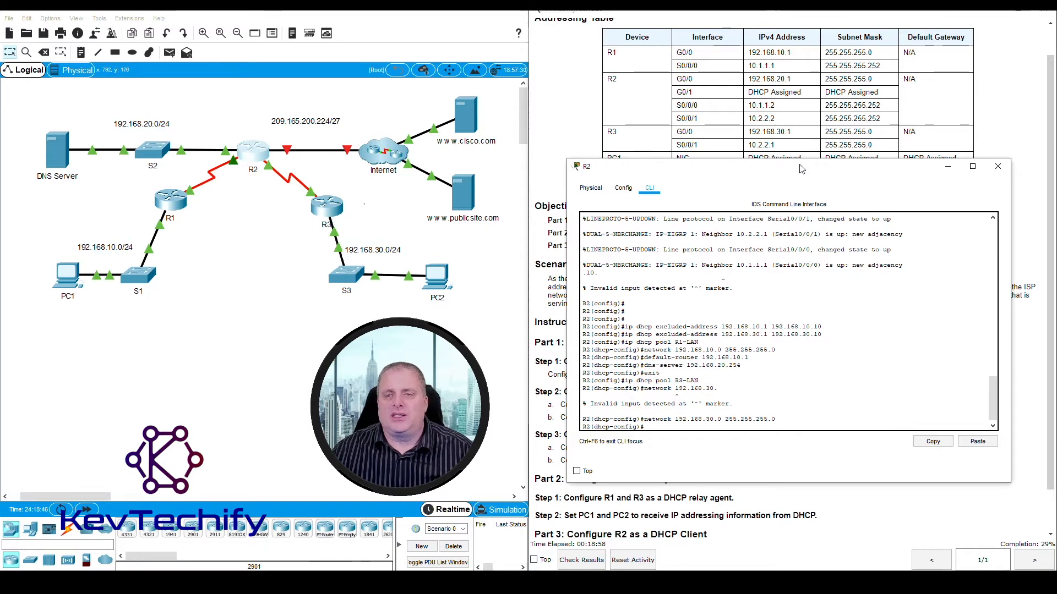
pyautogui.moveTo(801, 169); pyautogui.dragTo(284, 20)
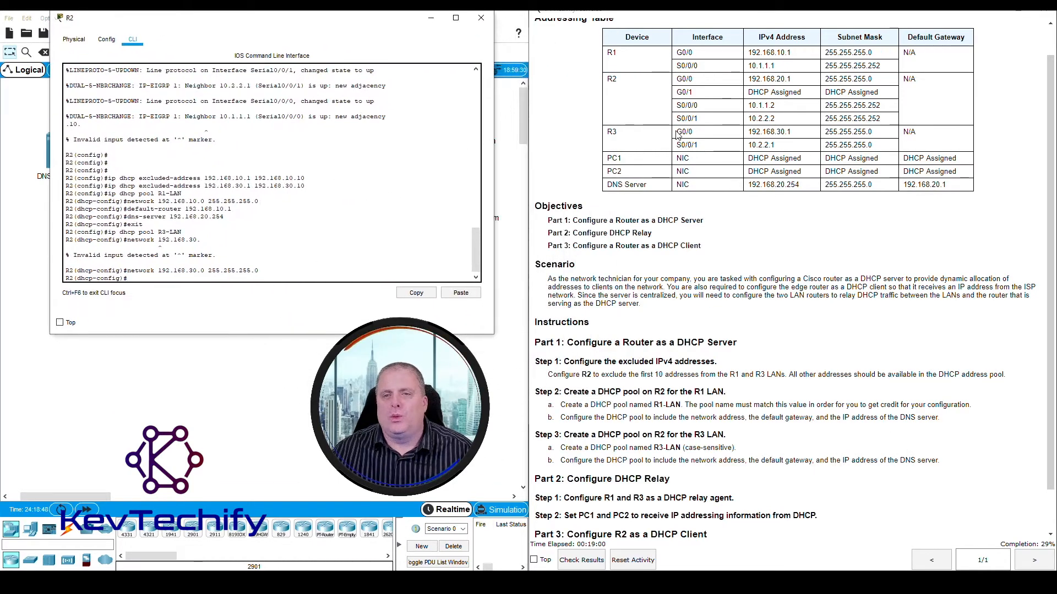
pyautogui.click(677, 134)
pyautogui.moveTo(777, 130); pyautogui.dragTo(791, 132)
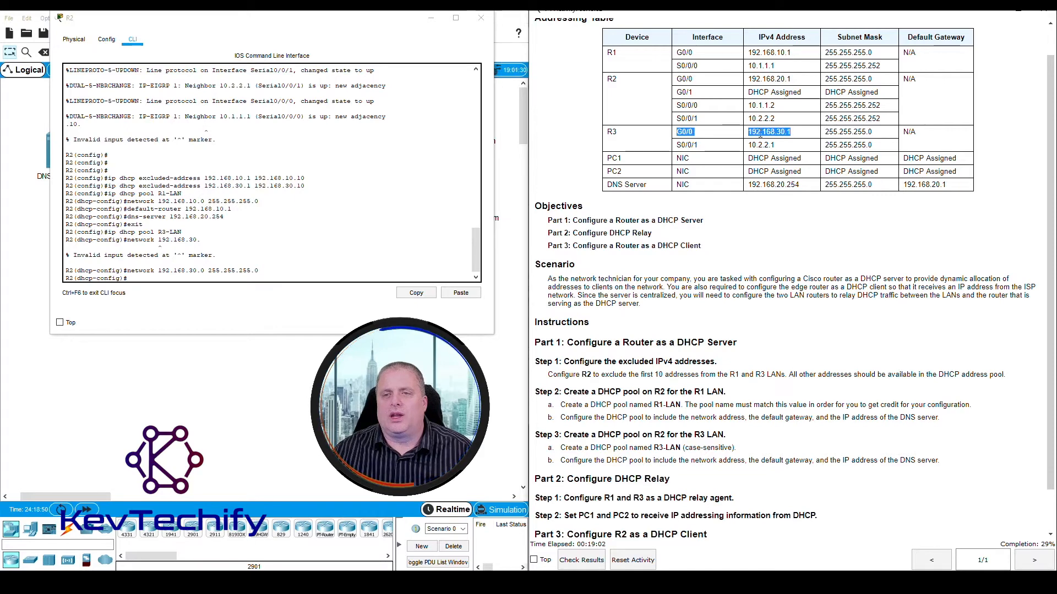
pyautogui.click(163, 280)
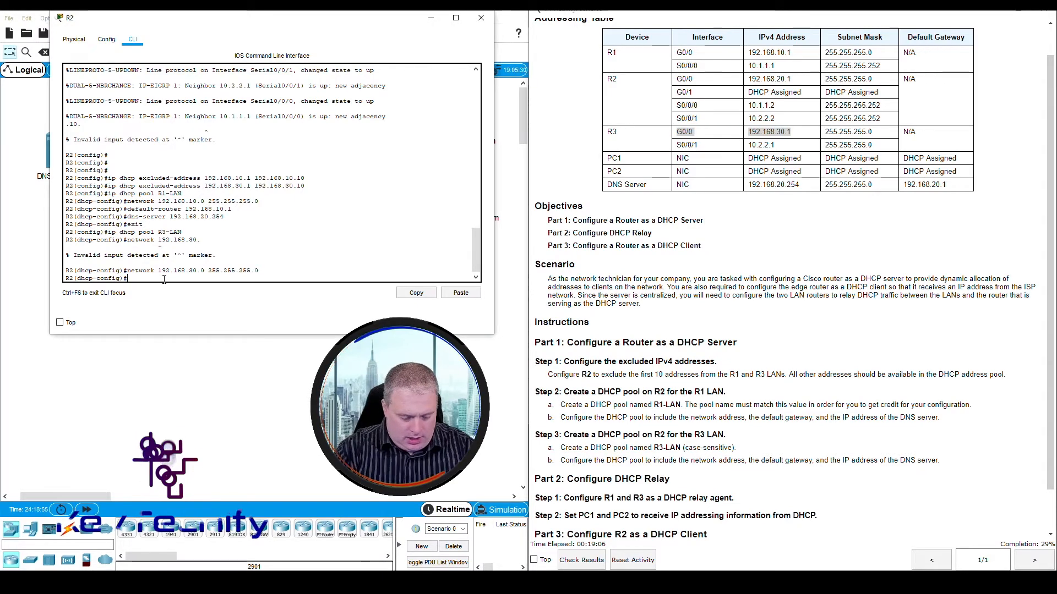
pyautogui.write('defa')
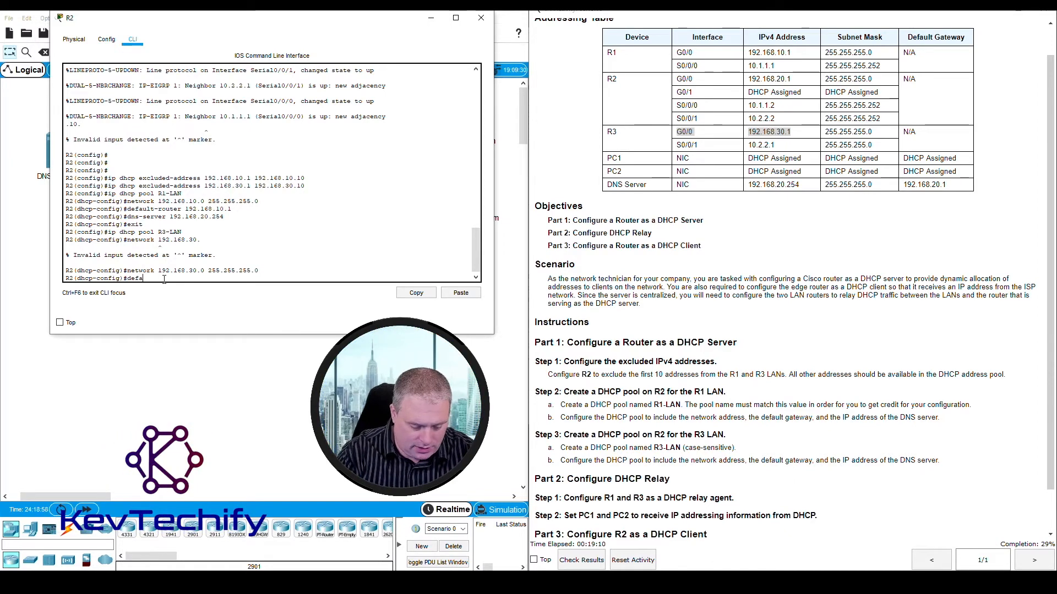
pyautogui.write('ult-router 192')
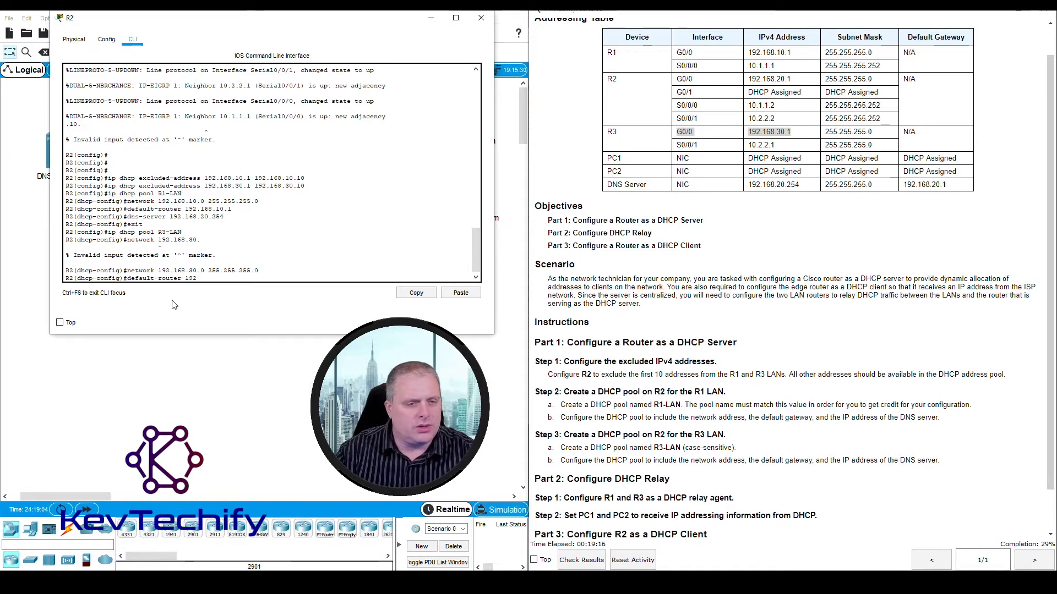
pyautogui.write('.168.30.1')
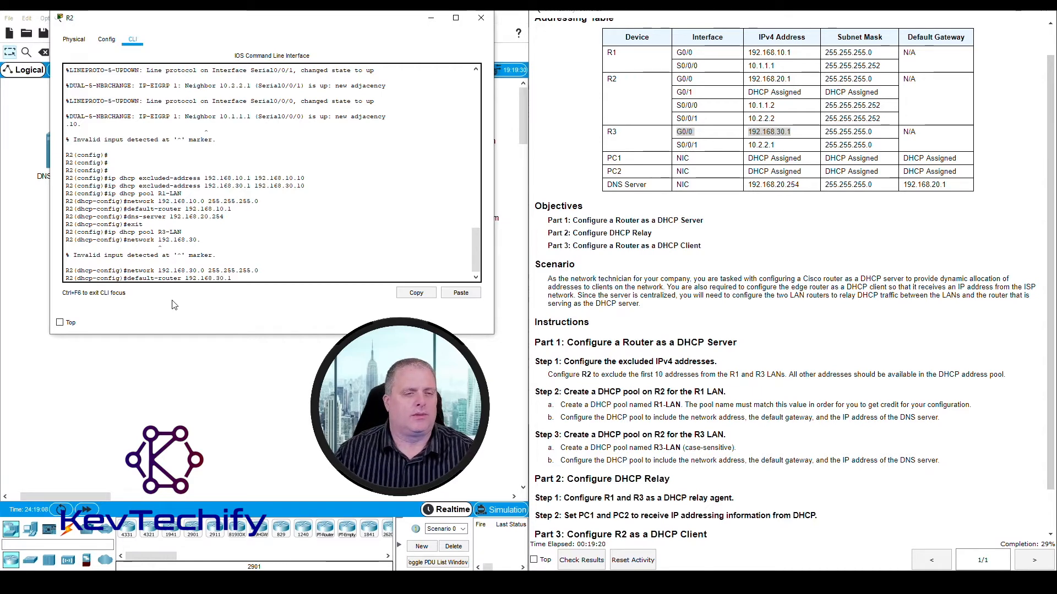
pyautogui.press('Return')
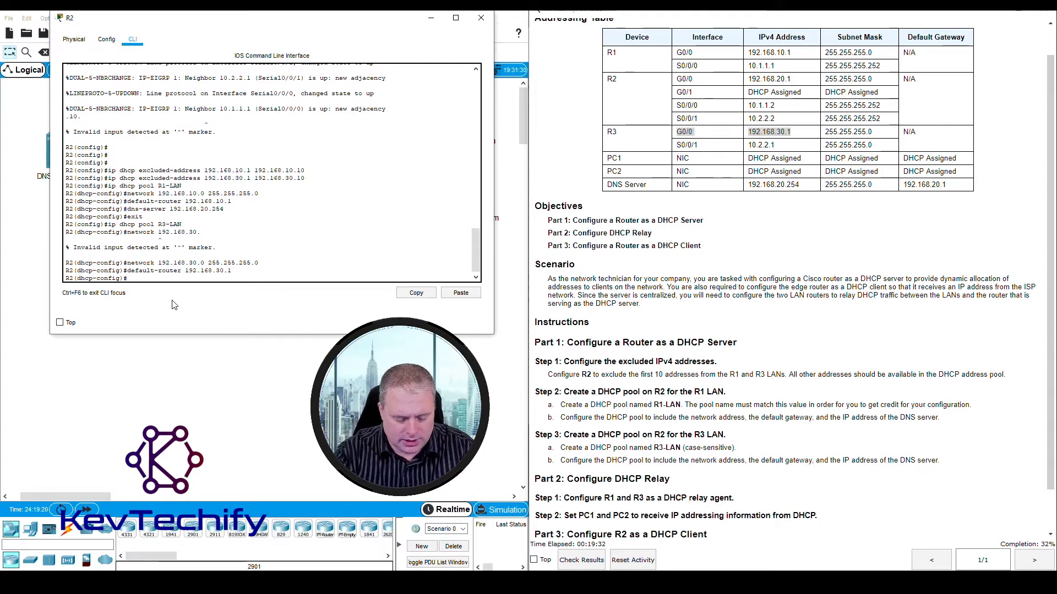
# - Look up the DNS server's address in the addressing table and set it for the R3-LAN pool with dns-server 192.168.20.254
pyautogui.write('dns-server')
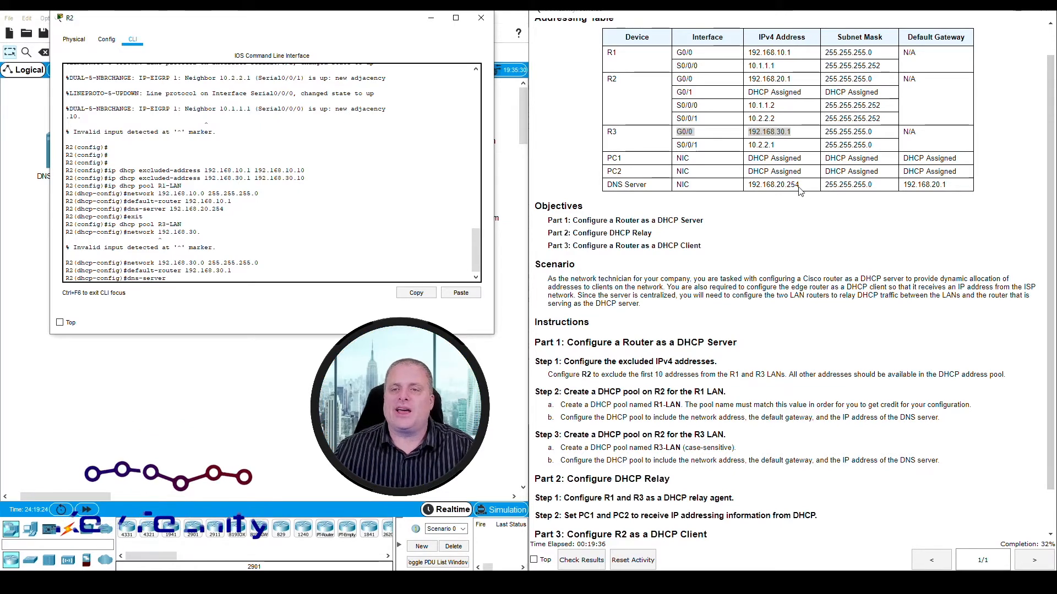
pyautogui.click(745, 187)
pyautogui.moveTo(745, 186); pyautogui.dragTo(805, 189)
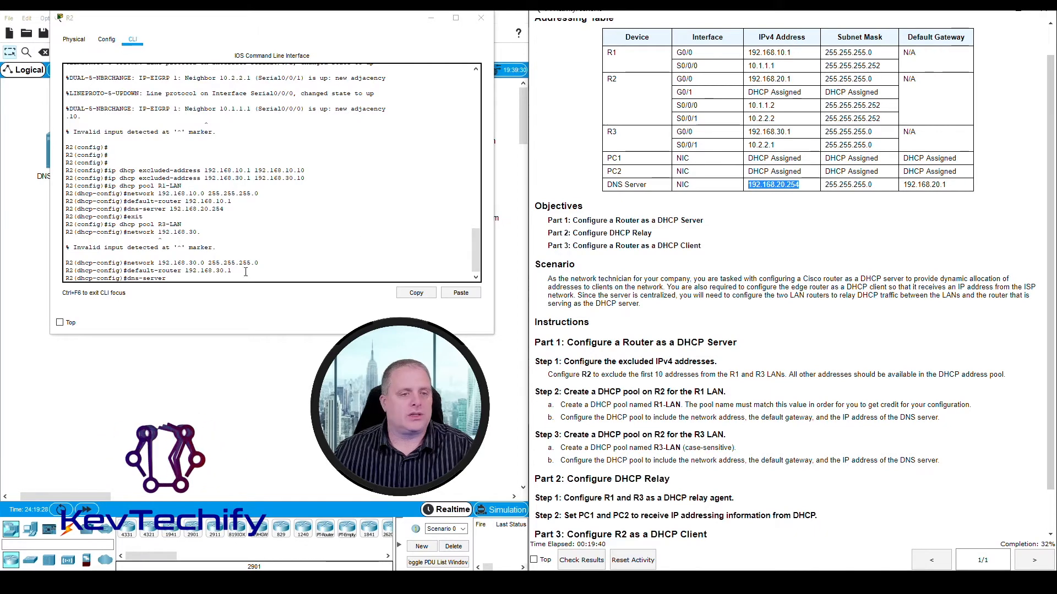
pyautogui.click(190, 281)
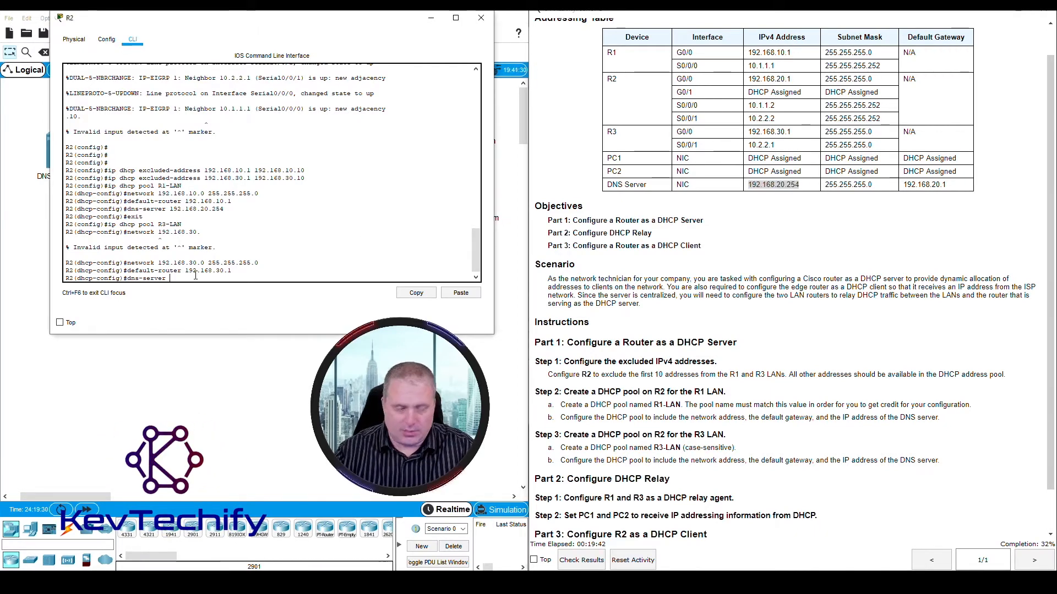
pyautogui.write('19')
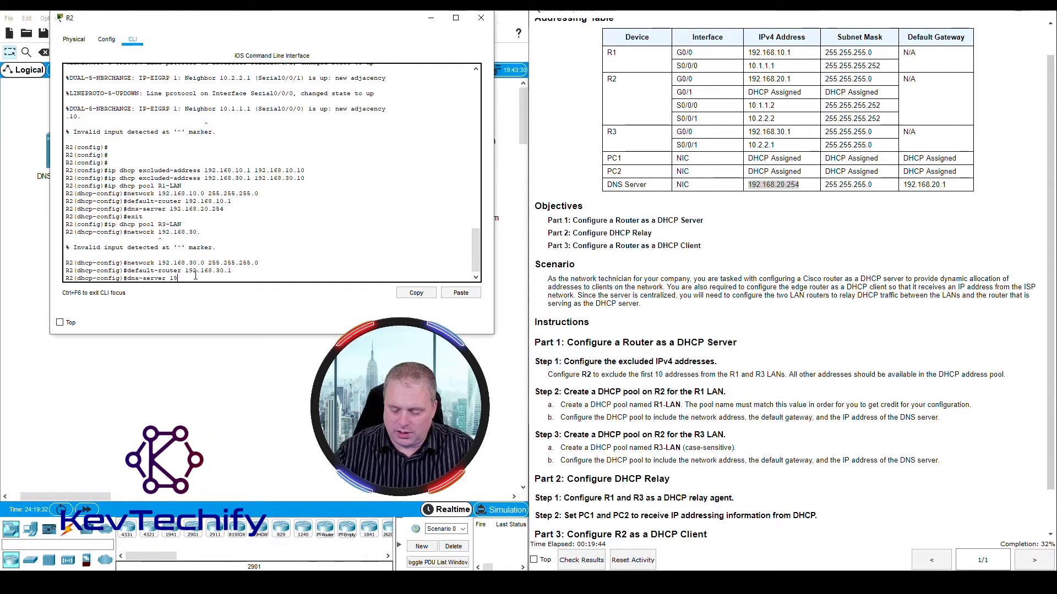
pyautogui.write('2')
pyautogui.write('.168.20.254')
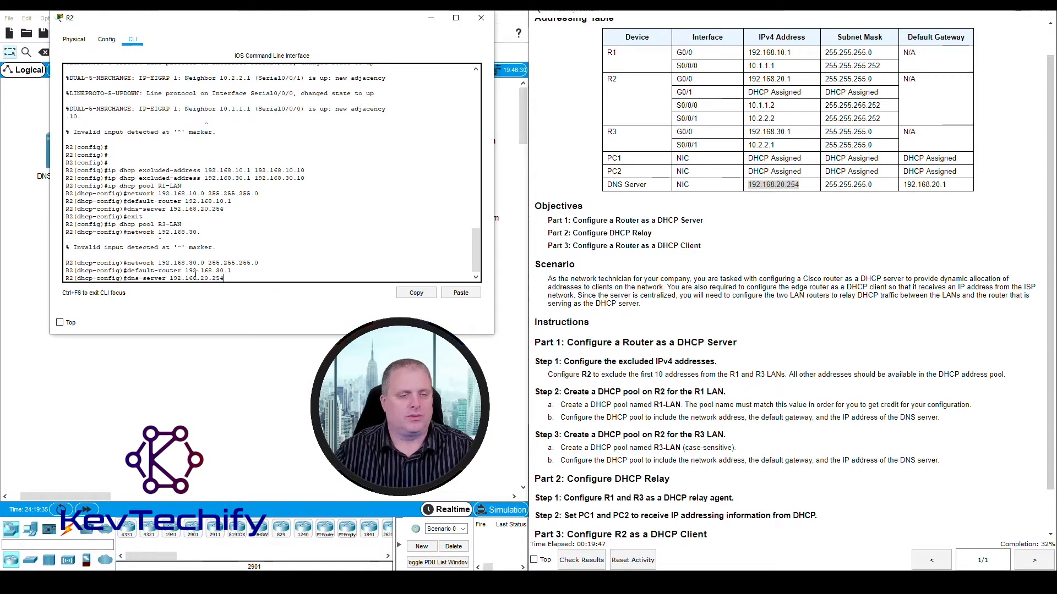
pyautogui.press('Return')
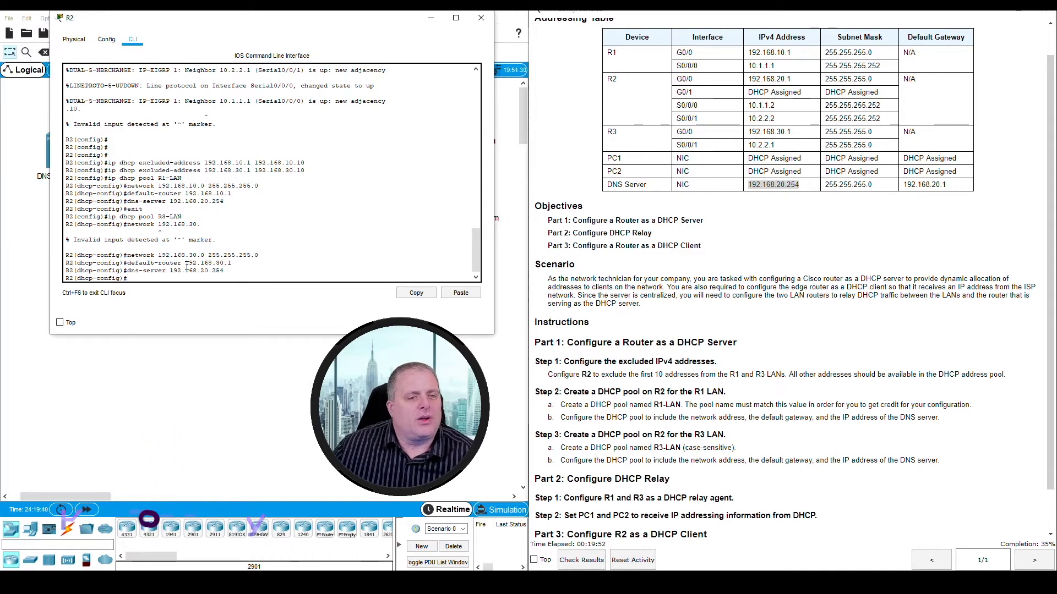
# - Review the R3-LAN pool's network and default-router entries and the excluded-address command for the R3 LAN
pyautogui.moveTo(186, 263); pyautogui.dragTo(231, 263)
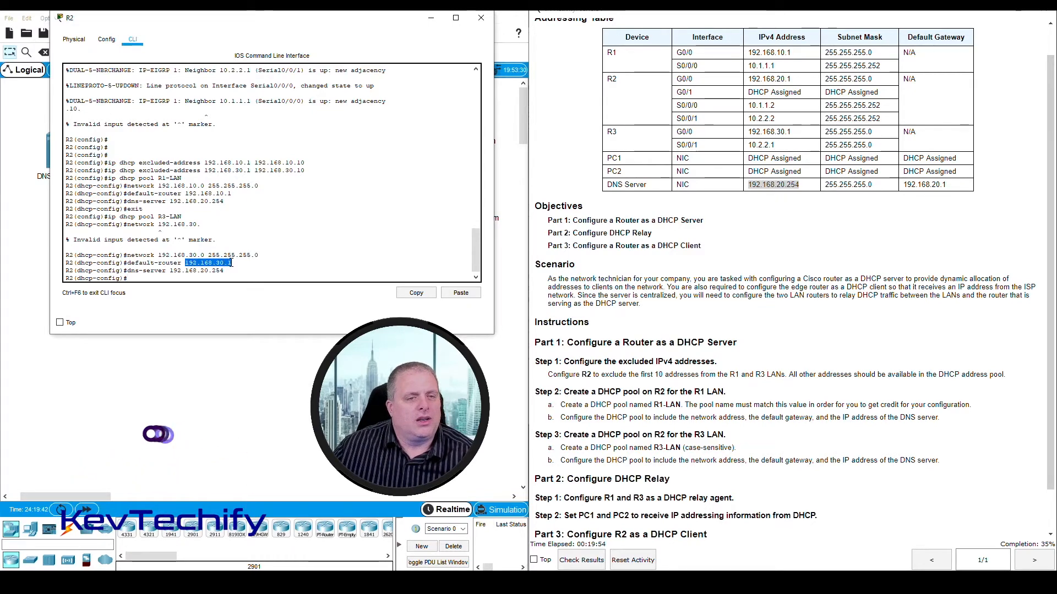
pyautogui.click(160, 256)
pyautogui.moveTo(239, 255); pyautogui.dragTo(258, 255)
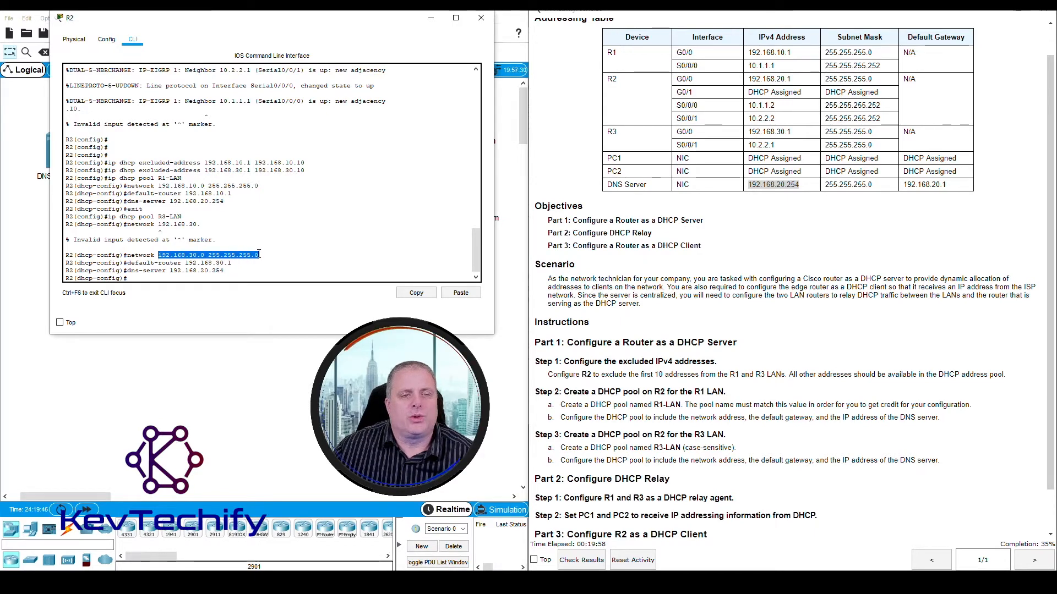
pyautogui.click(186, 263)
pyautogui.moveTo(231, 264); pyautogui.dragTo(233, 265)
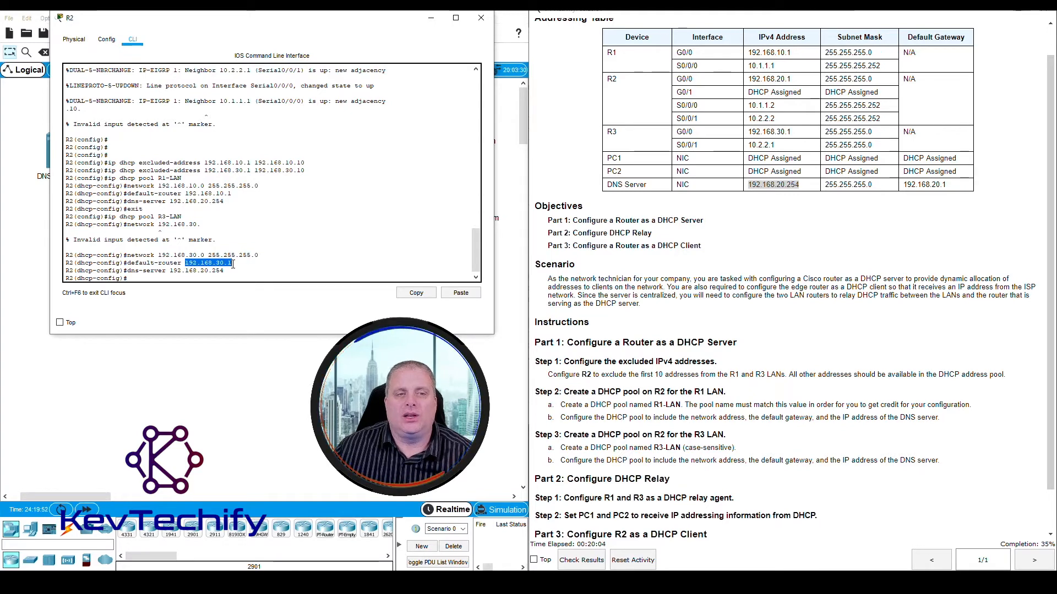
pyautogui.moveTo(108, 171); pyautogui.dragTo(306, 170)
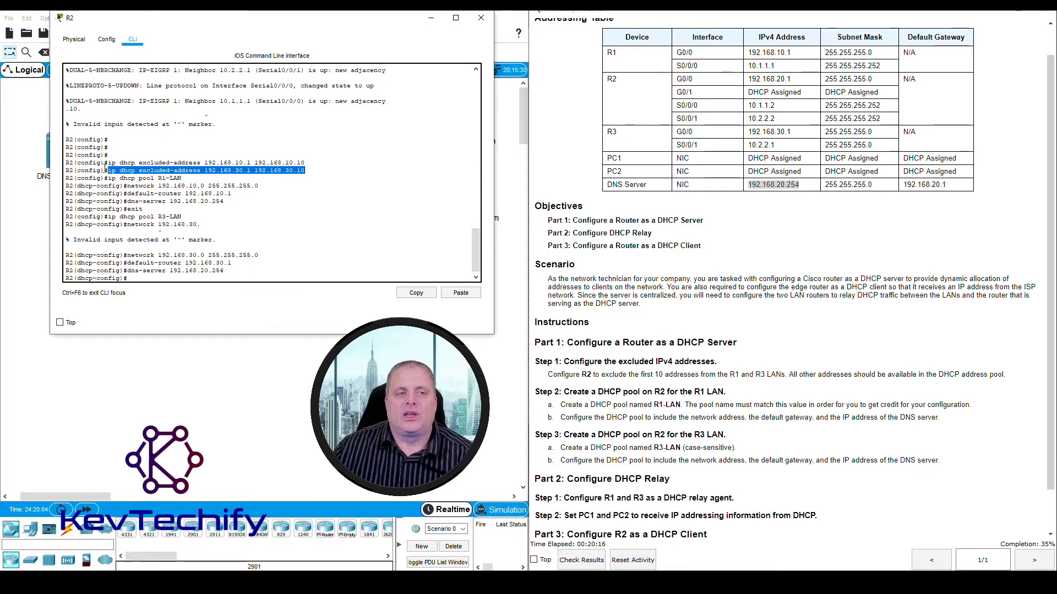
# - Review R2's excluded-address commands and the R1-LAN and R3-LAN pool entries against the Part 1 instructions
pyautogui.moveTo(106, 163); pyautogui.dragTo(309, 172)
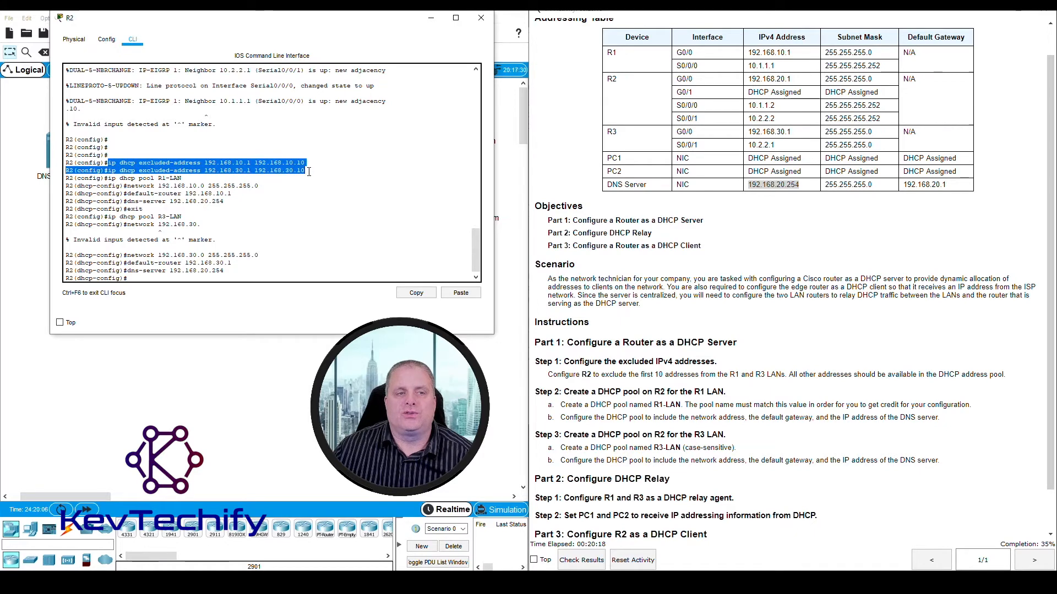
pyautogui.moveTo(108, 179); pyautogui.dragTo(188, 178)
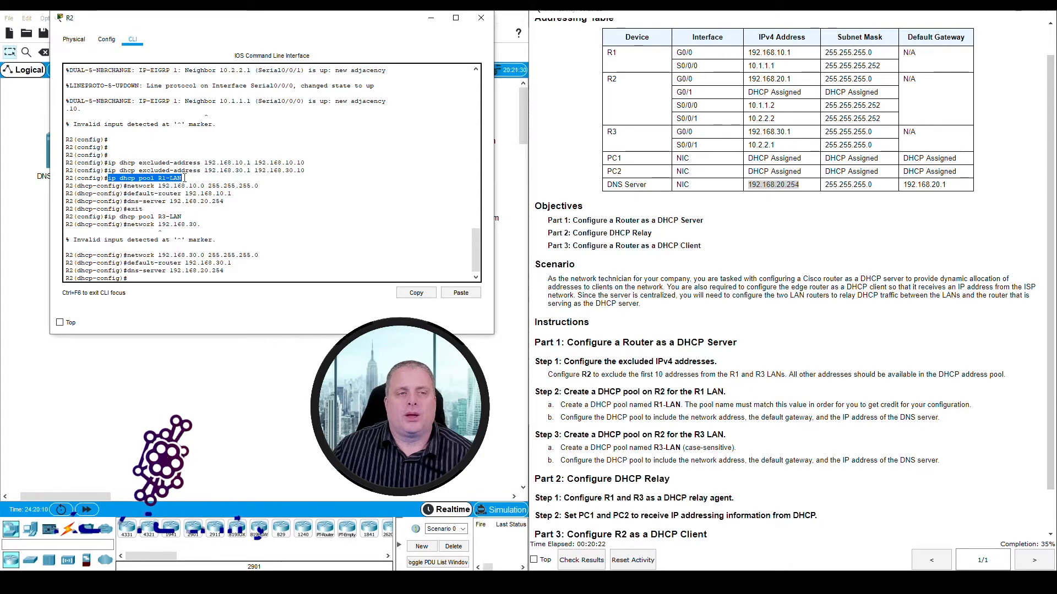
pyautogui.moveTo(123, 185); pyautogui.dragTo(244, 202)
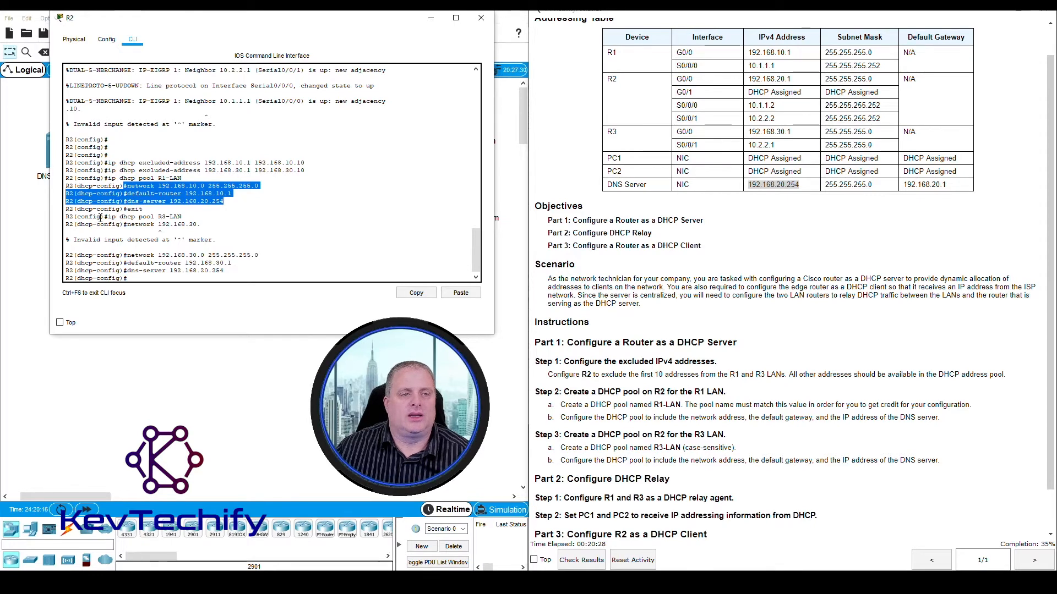
pyautogui.moveTo(104, 218); pyautogui.dragTo(231, 276)
pyautogui.scroll(-1, 702, 445)
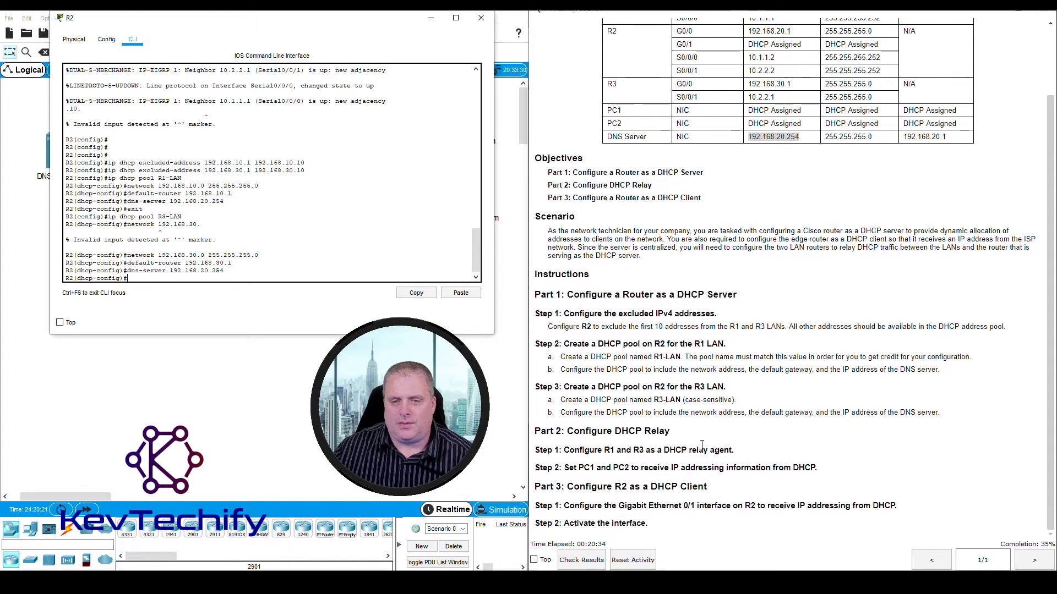
pyautogui.moveTo(539, 387); pyautogui.dragTo(915, 408)
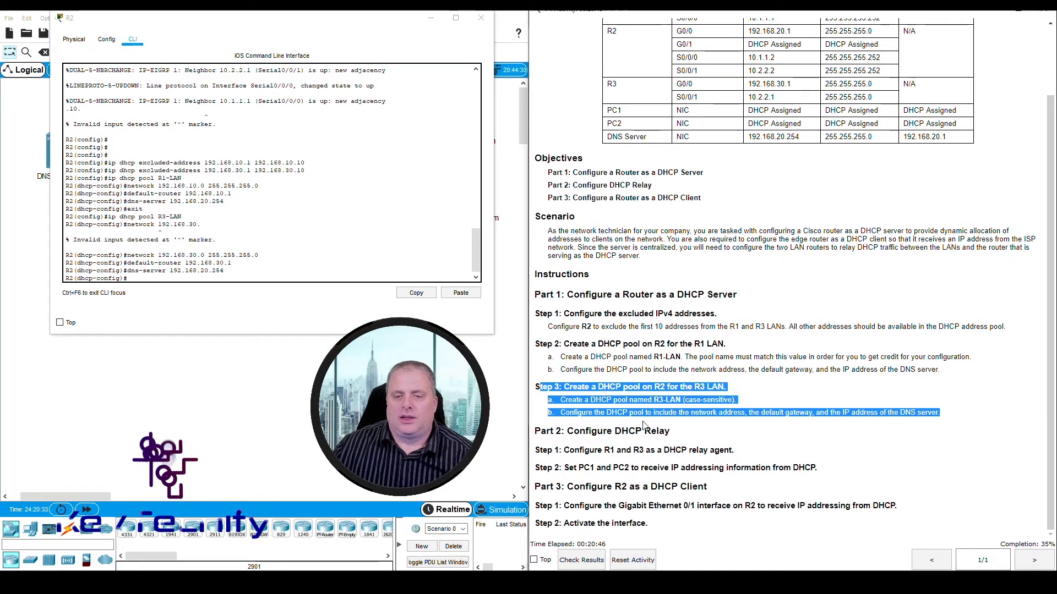
# - Minimize R2's window and open the command line of router R1 in a widened window beside the instructions
pyautogui.moveTo(331, 21); pyautogui.dragTo(846, 67)
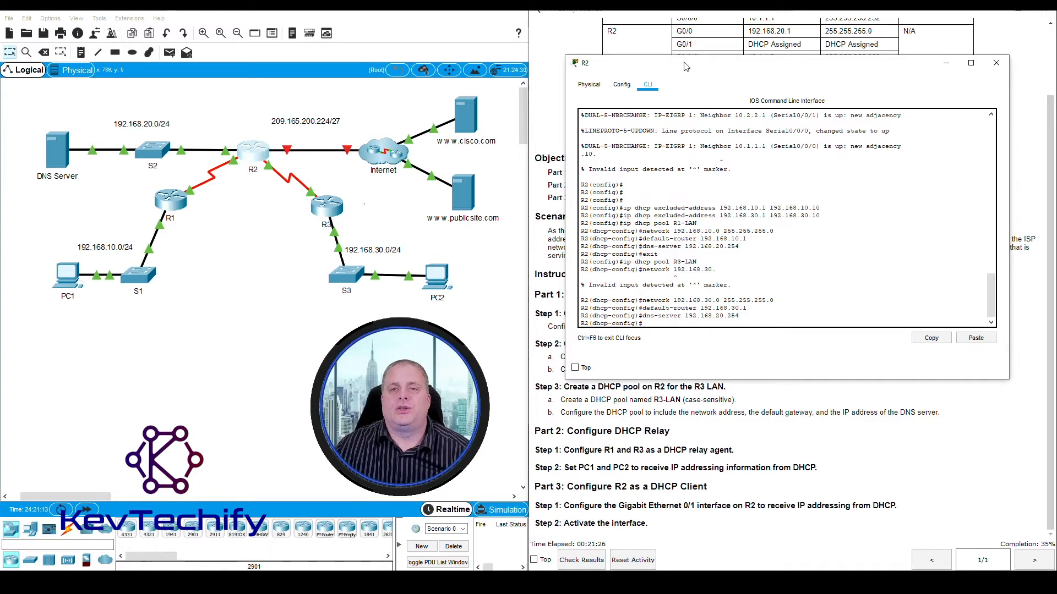
pyautogui.moveTo(709, 69); pyautogui.dragTo(169, 32)
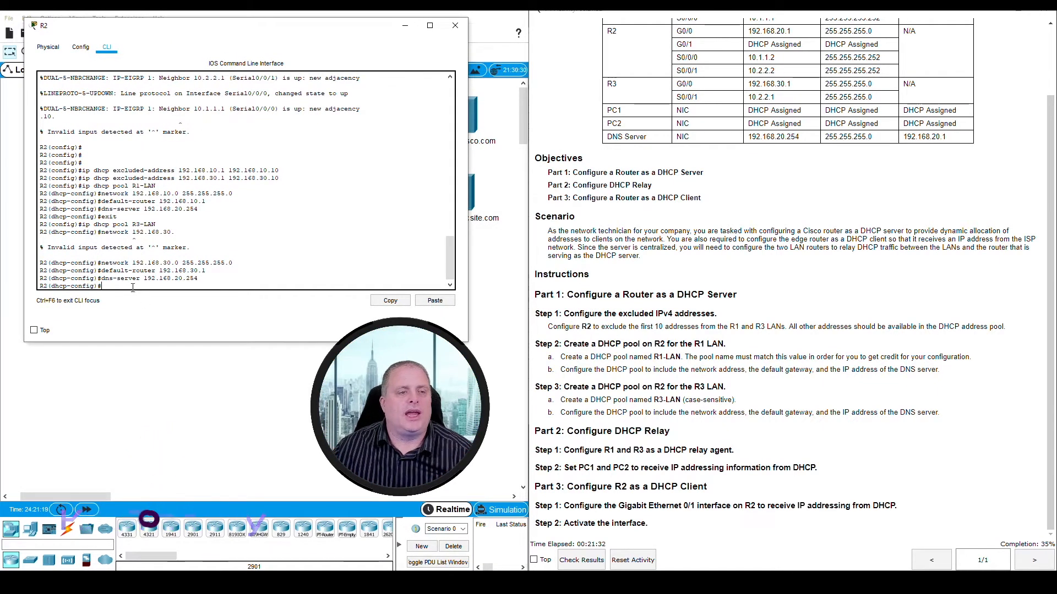
pyautogui.click(408, 29)
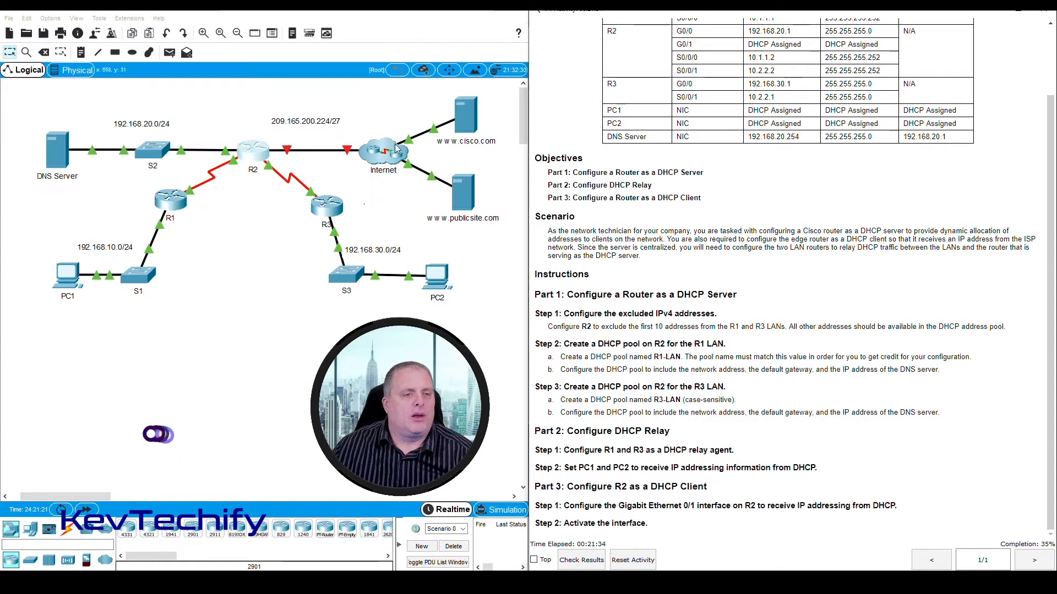
pyautogui.click(176, 206)
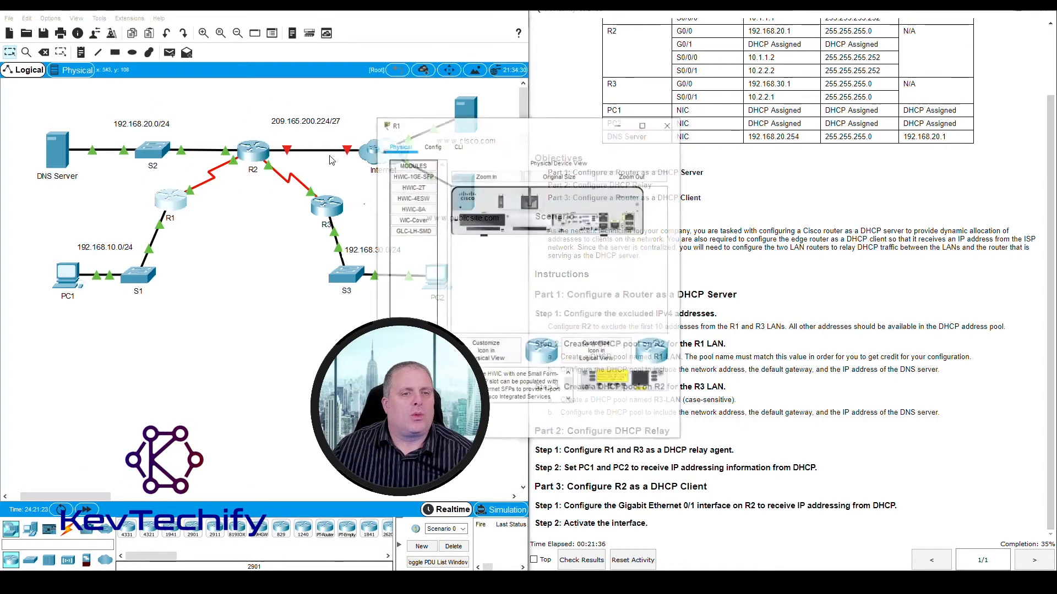
pyautogui.moveTo(487, 119); pyautogui.dragTo(162, 14)
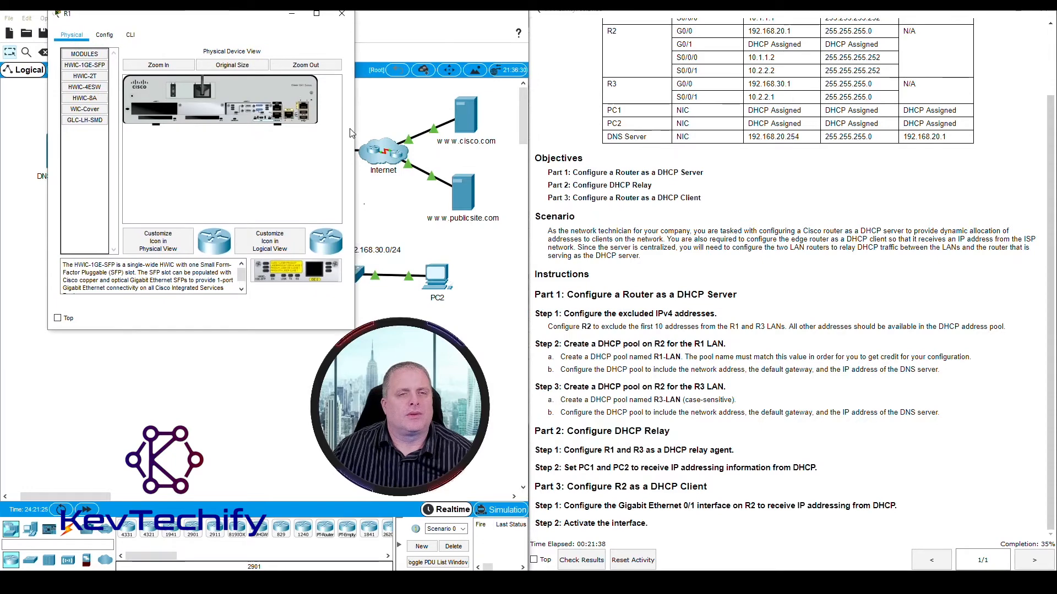
pyautogui.moveTo(355, 133); pyautogui.dragTo(500, 134)
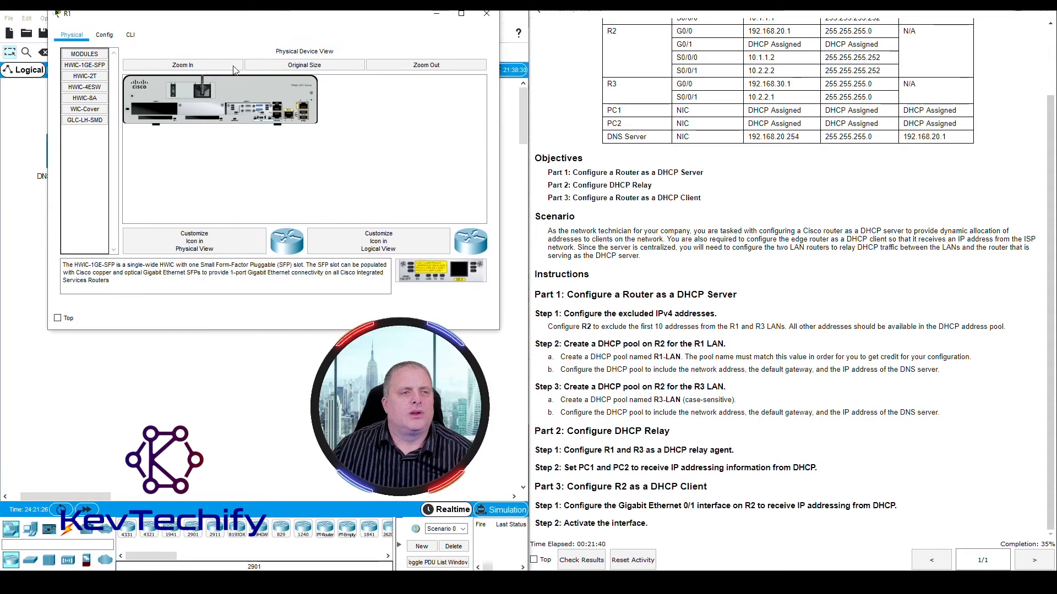
pyautogui.click(130, 35)
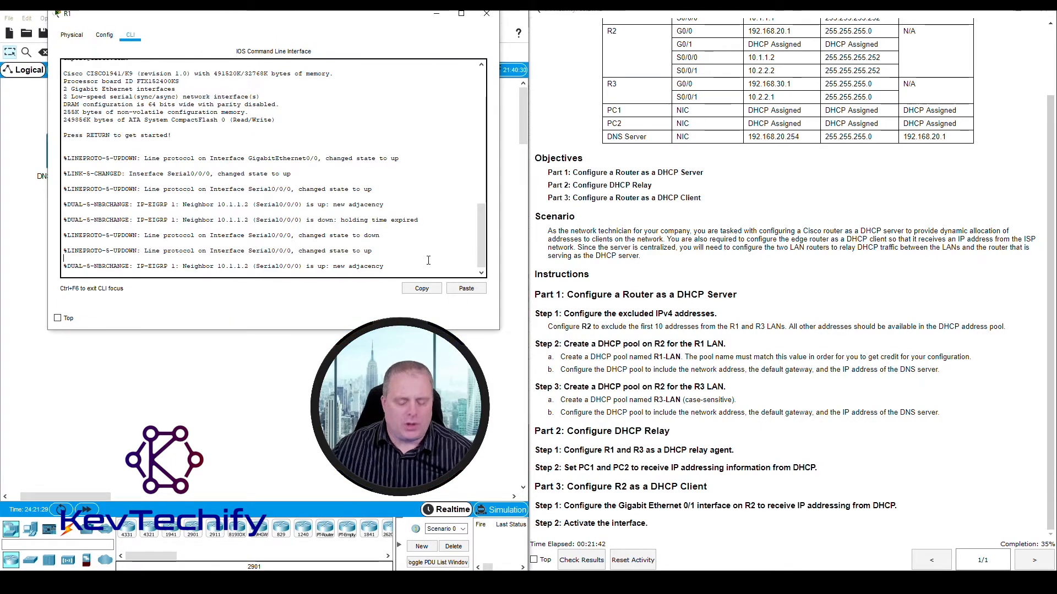
# - Enter privileged mode on R1 with en and start global configuration with conf t
pyautogui.press('Return')
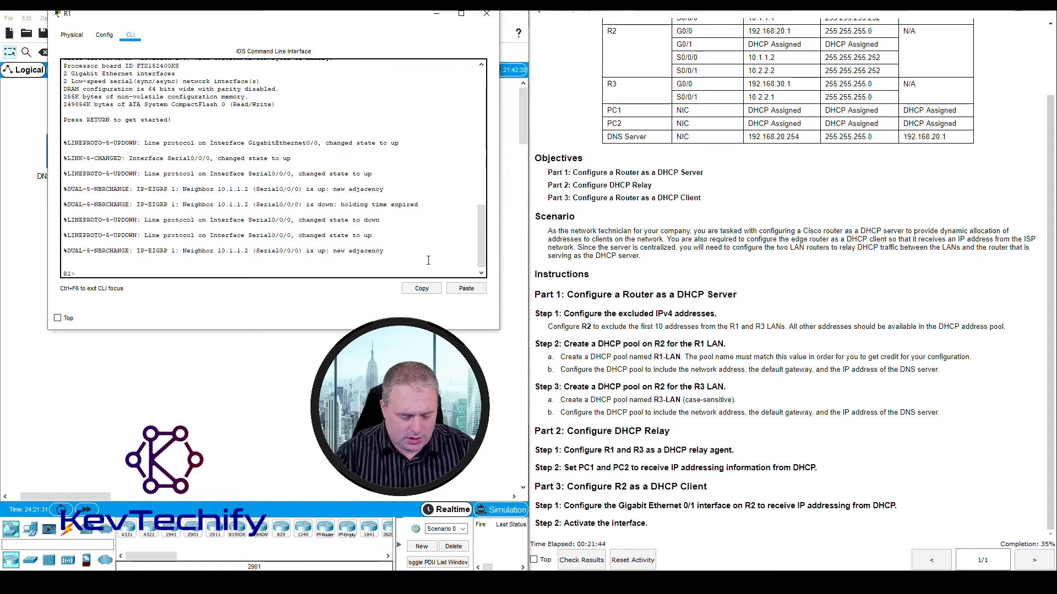
pyautogui.write('en')
pyautogui.press('Return')
pyautogui.write('conf t')
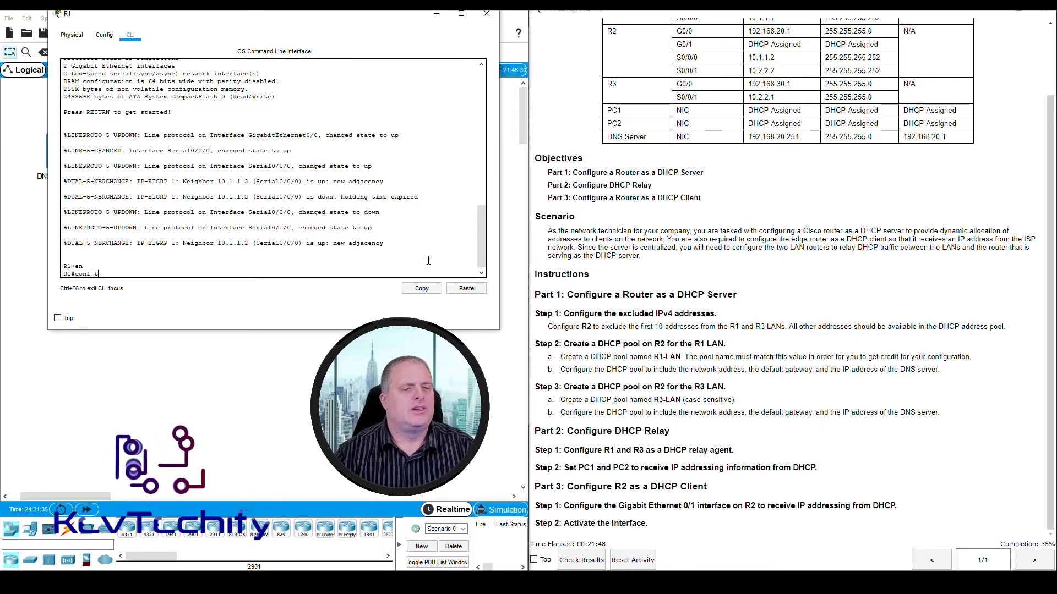
pyautogui.press('Return')
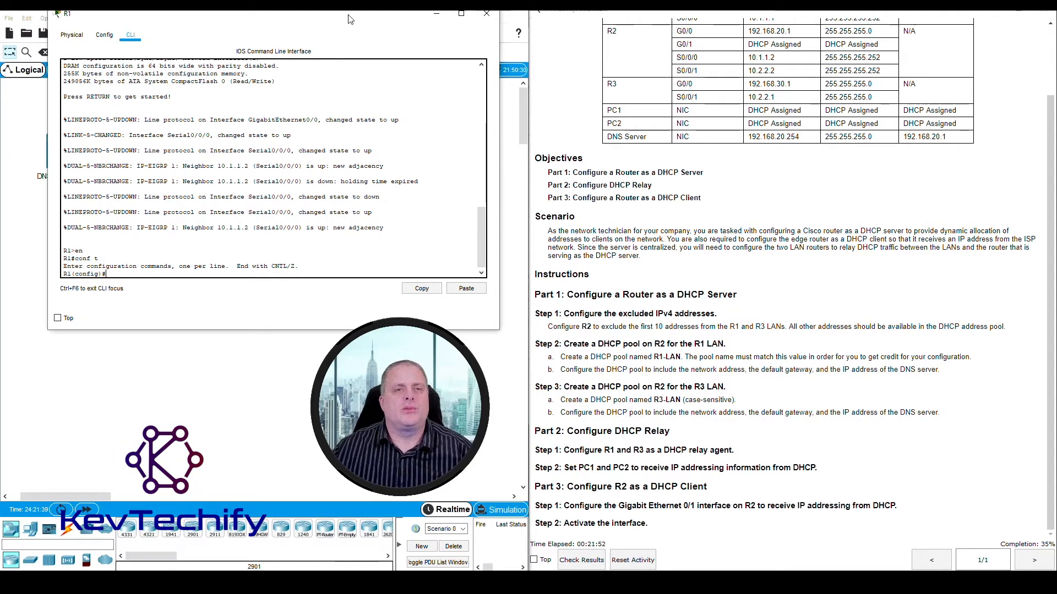
# - Check R1's LAN interface in the topology and addressing table, and enter its configuration with interface g0/0
pyautogui.moveTo(348, 19); pyautogui.dragTo(830, 89)
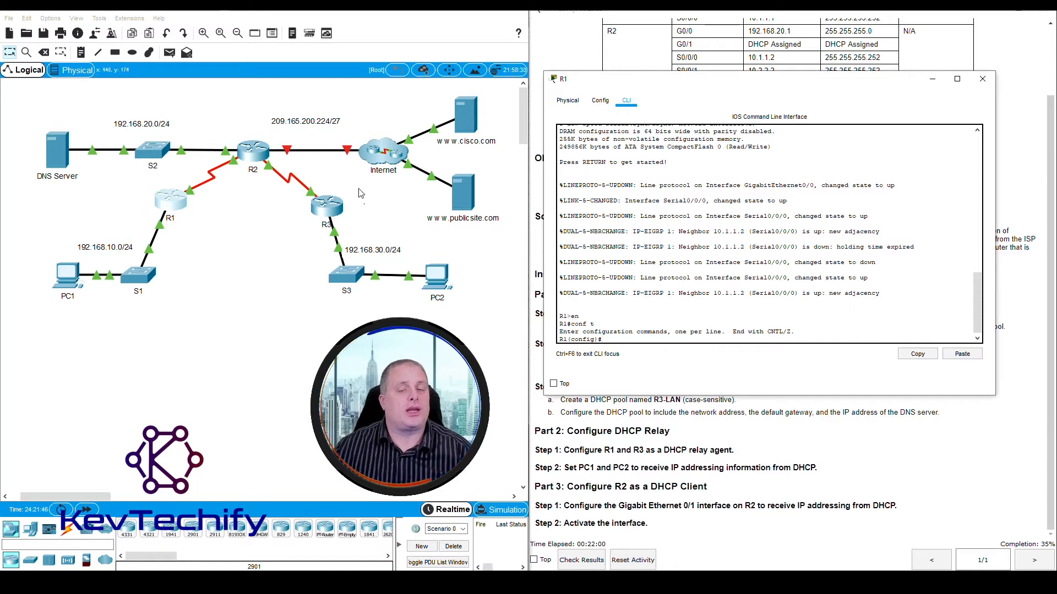
pyautogui.moveTo(689, 79); pyautogui.dragTo(200, 79)
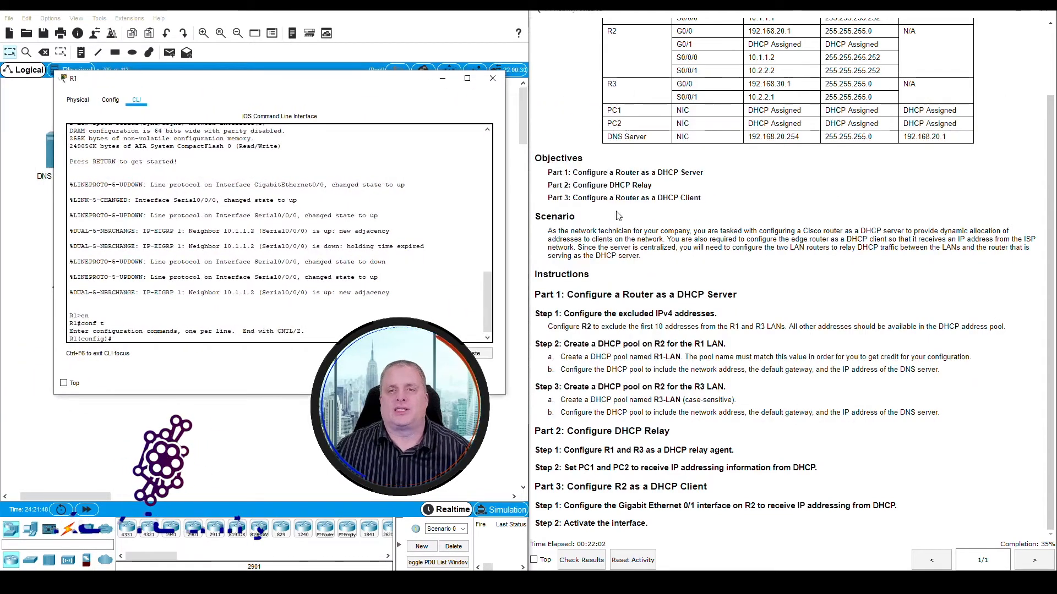
pyautogui.scroll(2, 618, 217)
pyautogui.moveTo(608, 86); pyautogui.dragTo(700, 89)
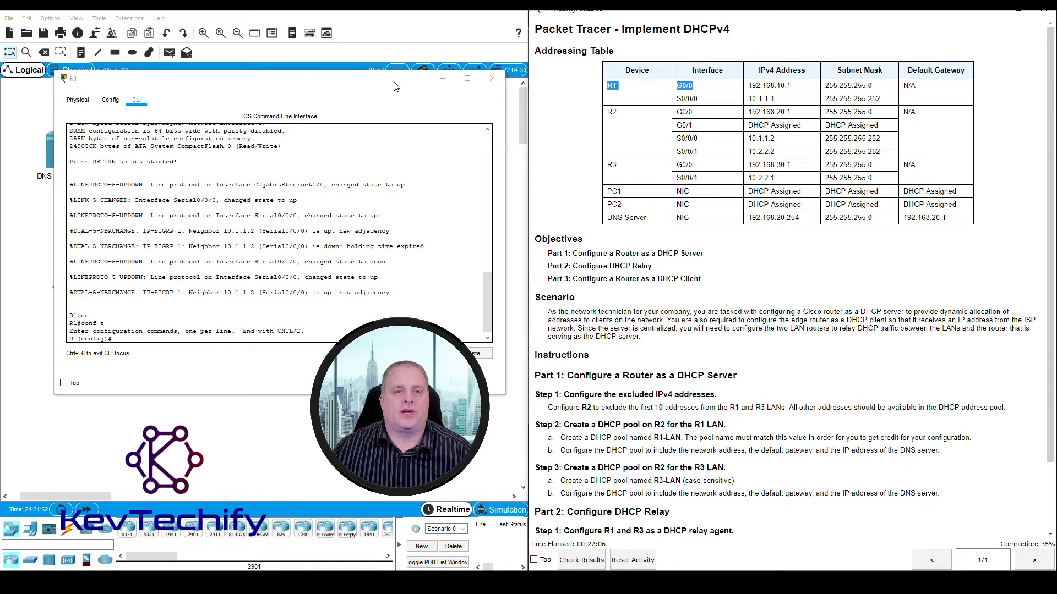
pyautogui.moveTo(394, 86); pyautogui.dragTo(401, 66)
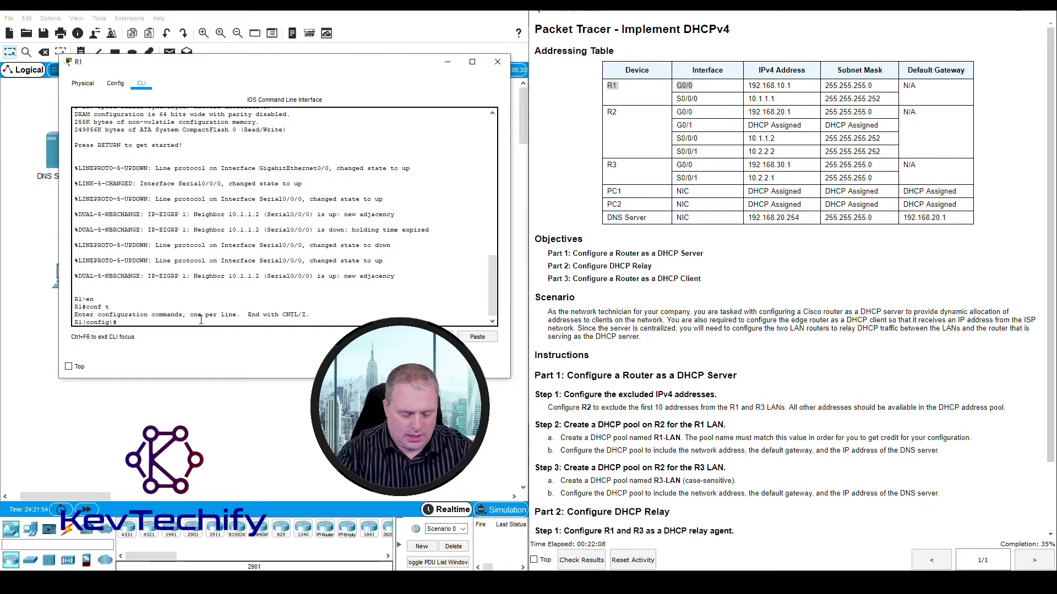
pyautogui.write('erface g0/0')
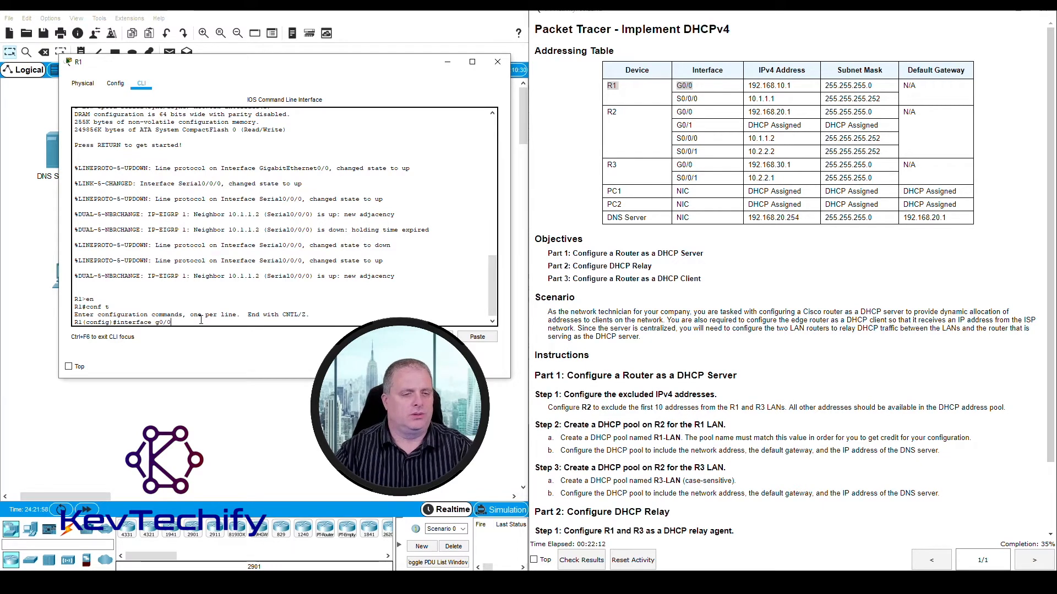
pyautogui.press('Return')
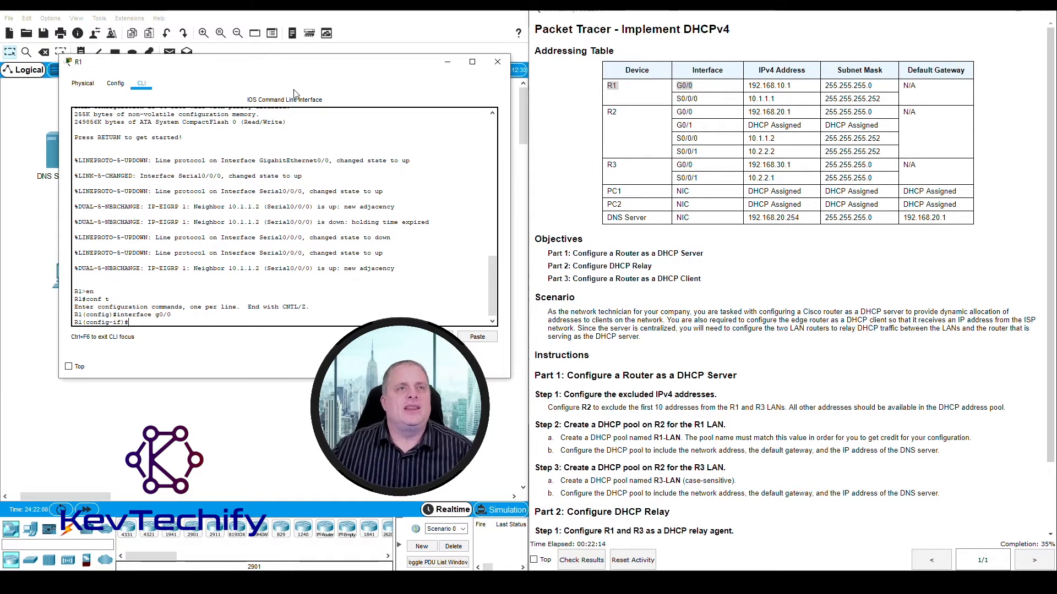
# - Compare R2's interface addresses in the addressing table with the topology to identify the R2 interface facing R1
pyautogui.moveTo(314, 65); pyautogui.dragTo(766, 43)
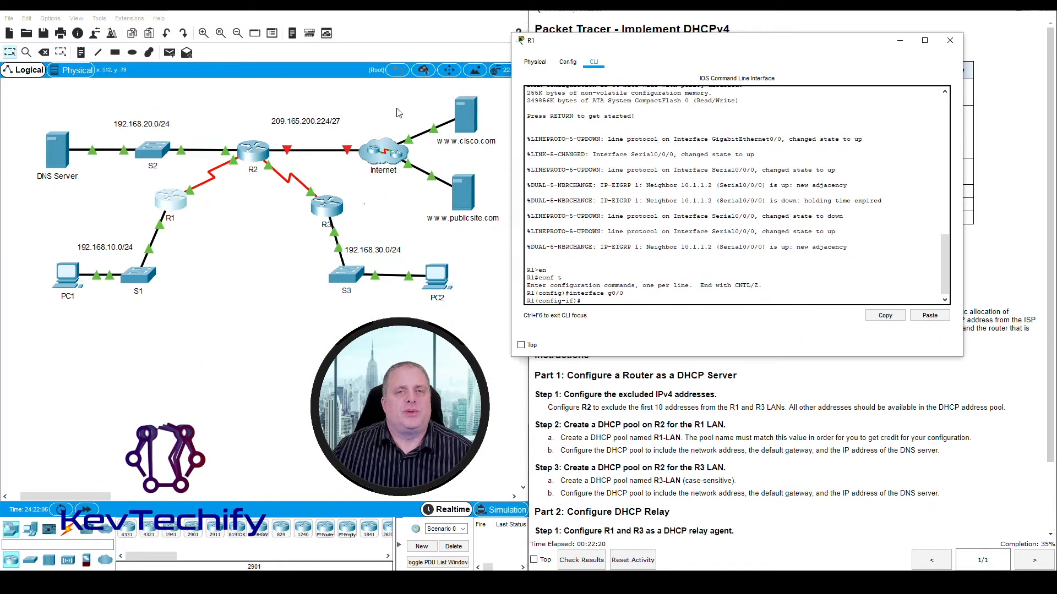
pyautogui.moveTo(648, 44); pyautogui.dragTo(194, 39)
pyautogui.click(663, 120)
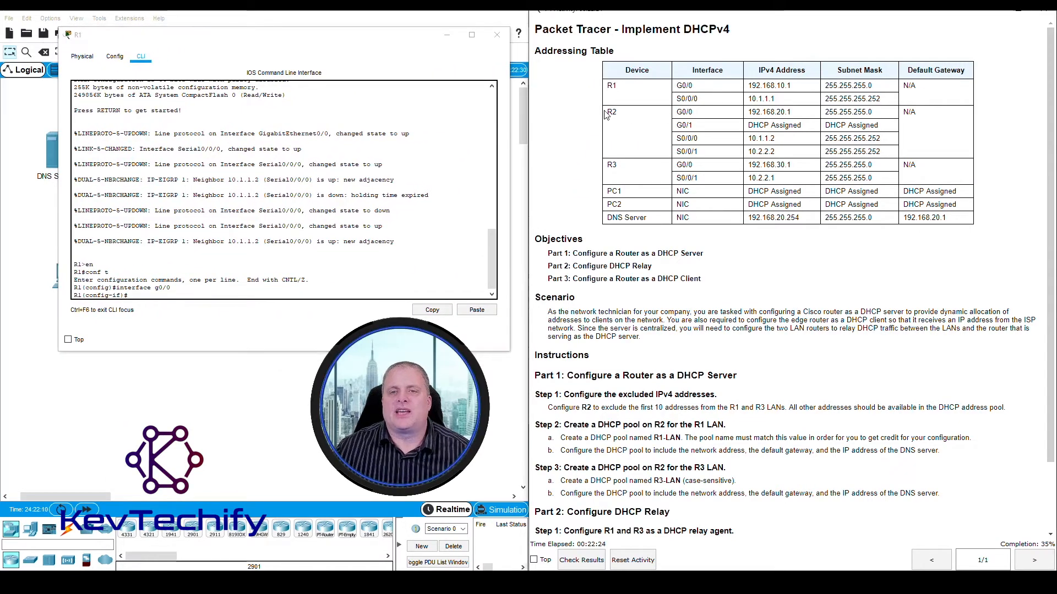
pyautogui.moveTo(606, 114); pyautogui.dragTo(795, 114)
pyautogui.click(804, 114)
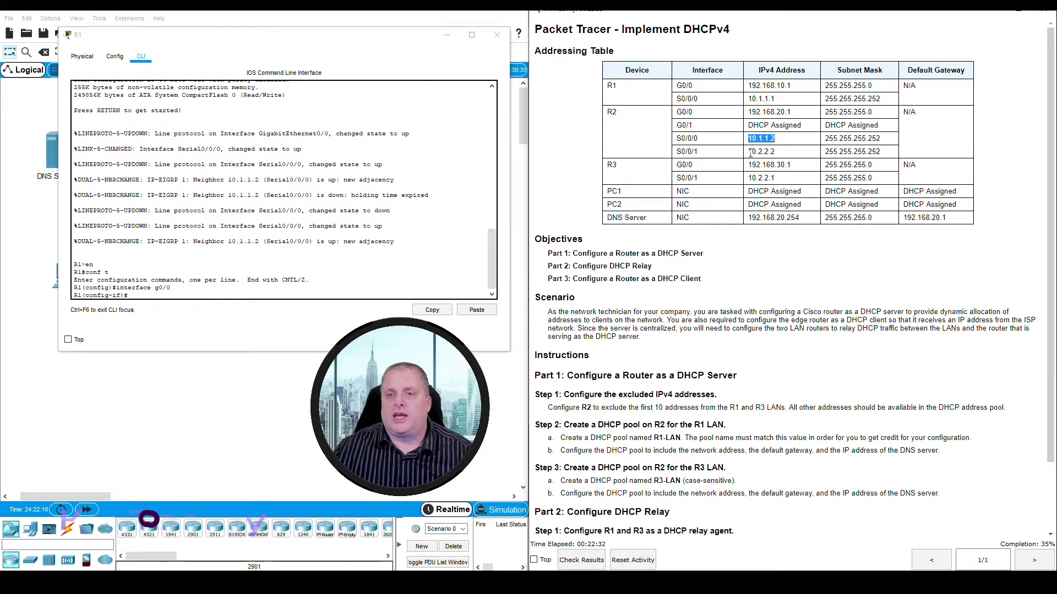
pyautogui.moveTo(749, 152); pyautogui.dragTo(782, 153)
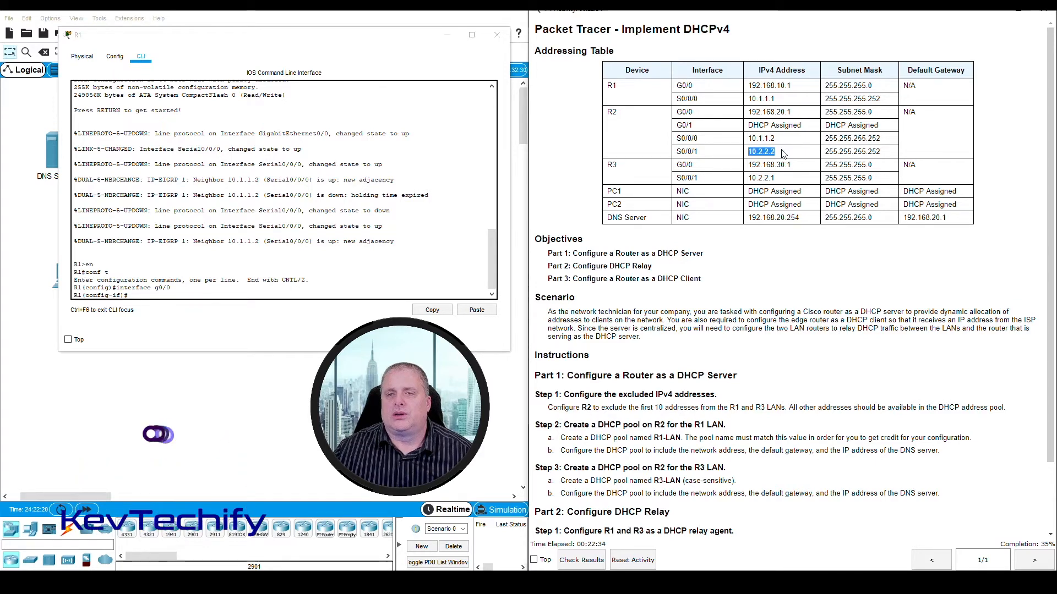
pyautogui.moveTo(410, 35); pyautogui.dragTo(893, 242)
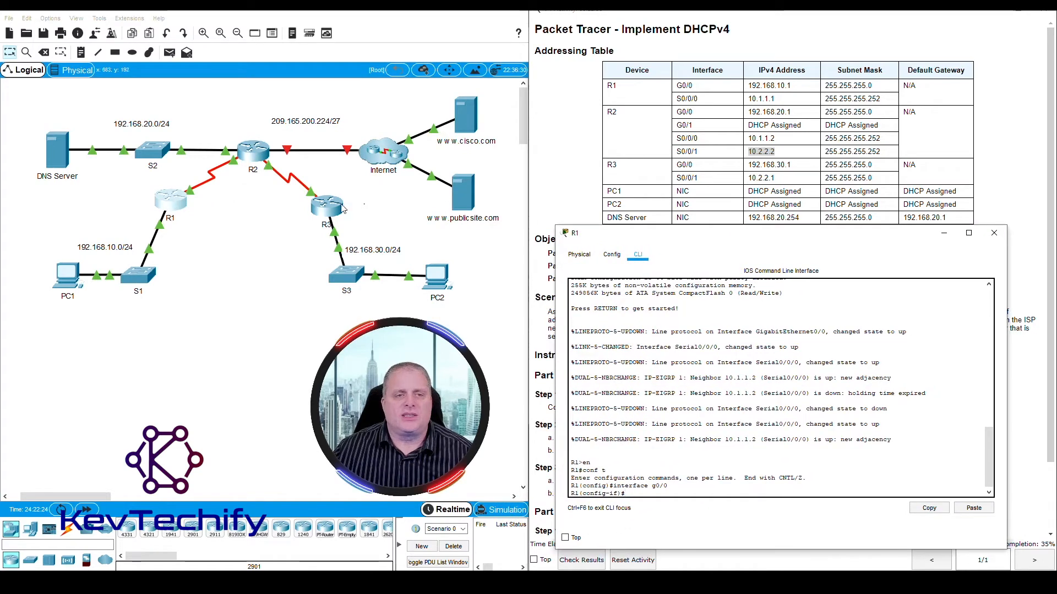
pyautogui.click(237, 208)
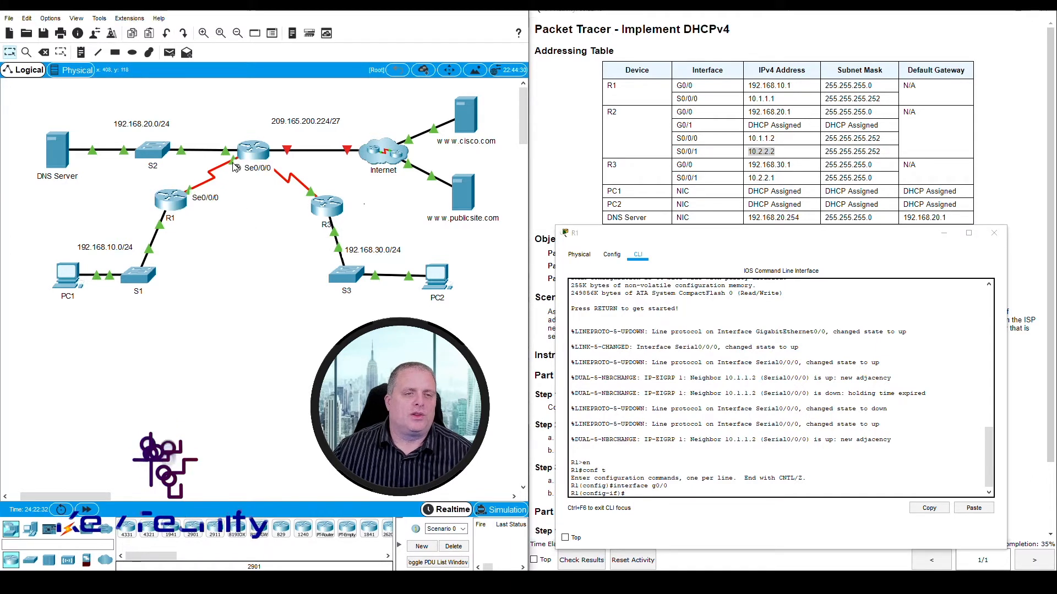
pyautogui.moveTo(239, 173)
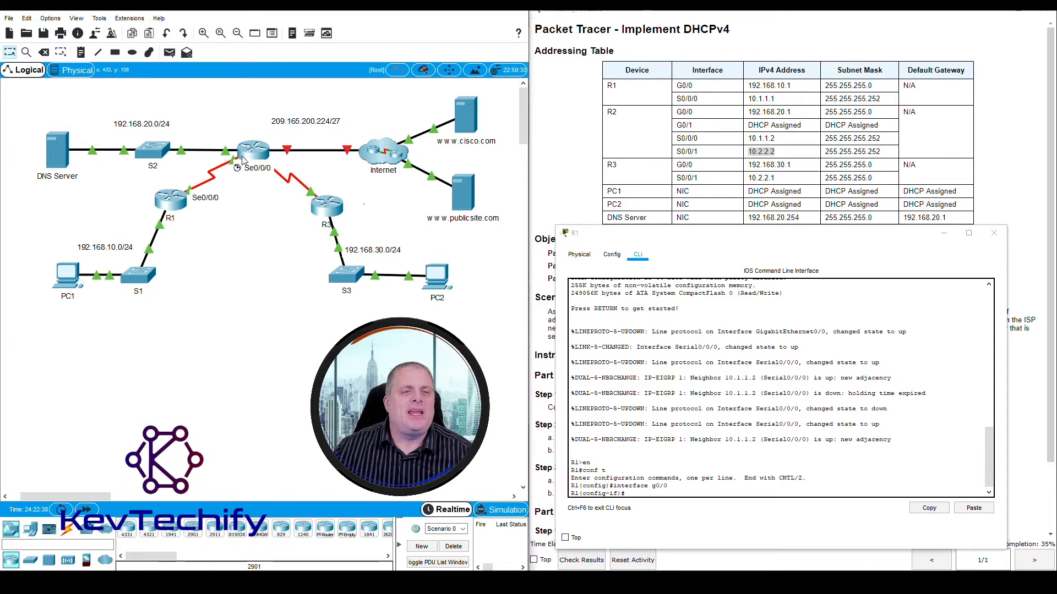
pyautogui.click(702, 147)
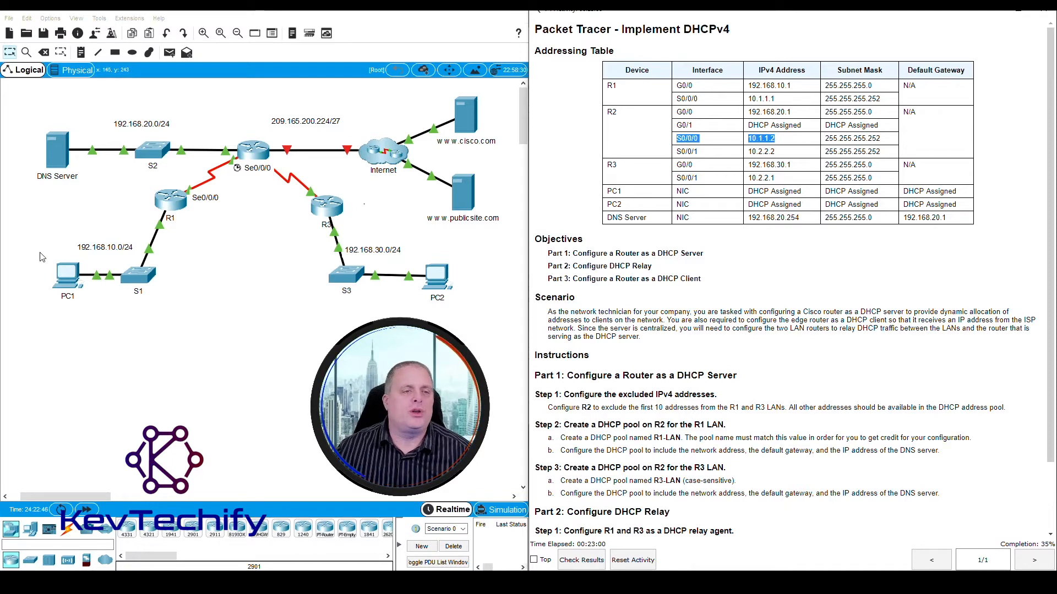
# - Make R1 relay DHCP requests to R2 by issuing ip helper-address 10.1.1.2 on R1's G0/0 interface
pyautogui.click(171, 203)
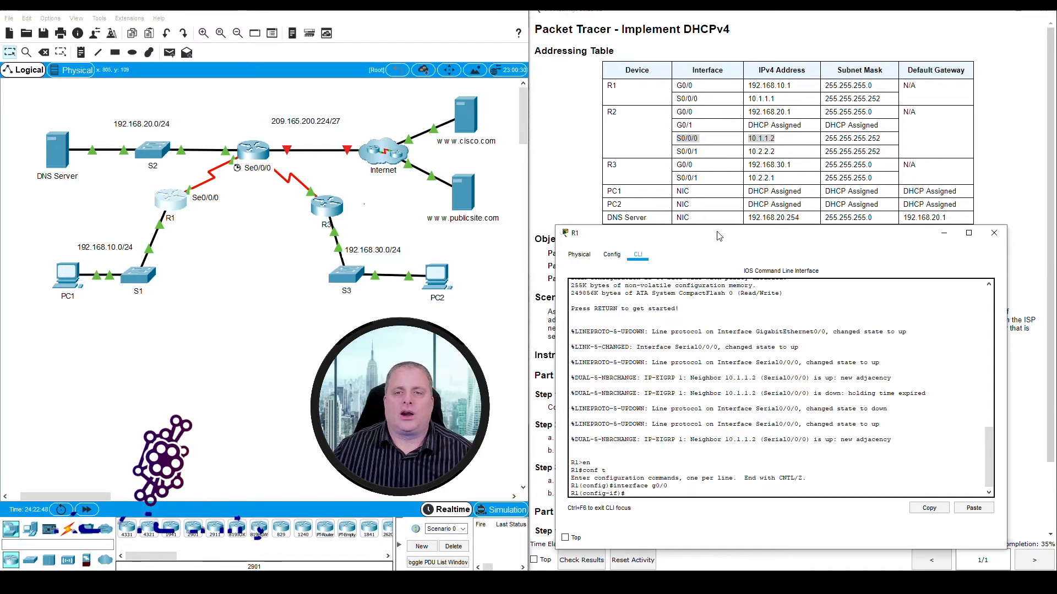
pyautogui.moveTo(718, 235); pyautogui.dragTo(209, 36)
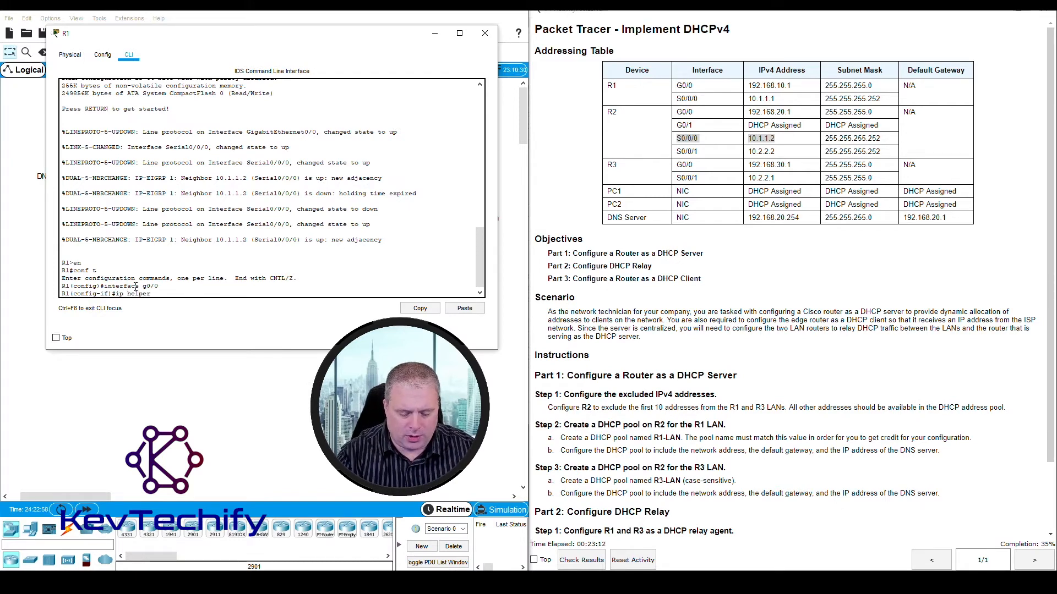
pyautogui.write('-address')
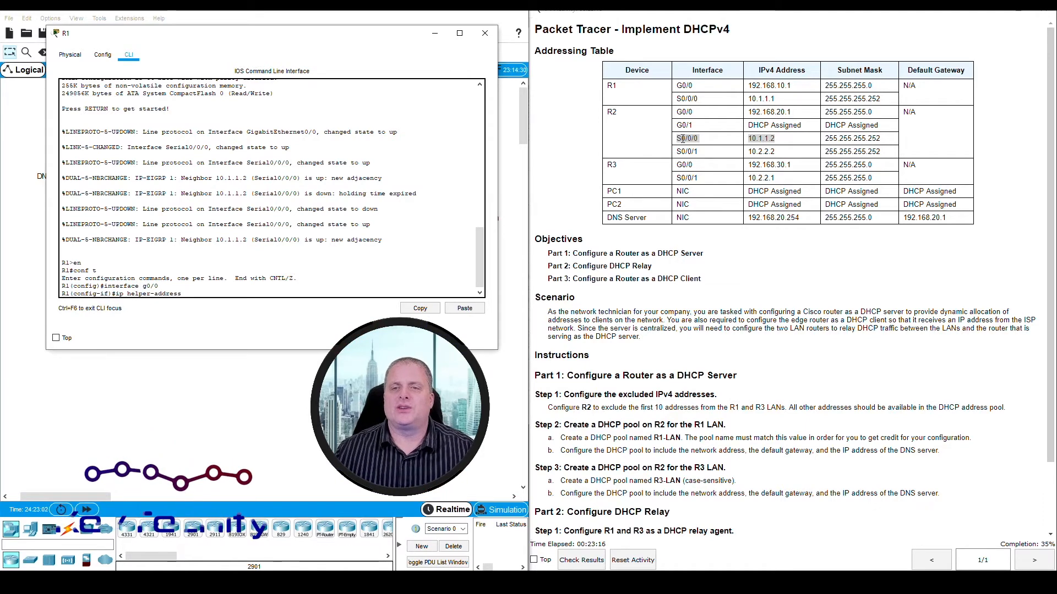
pyautogui.moveTo(396, 37); pyautogui.dragTo(902, 144)
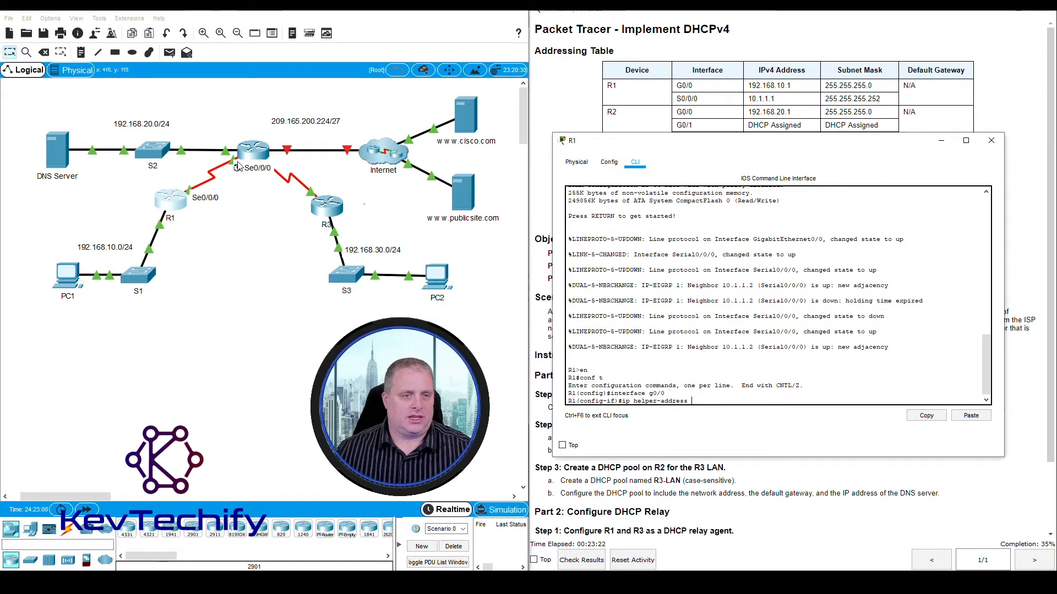
pyautogui.moveTo(793, 152); pyautogui.dragTo(295, 53)
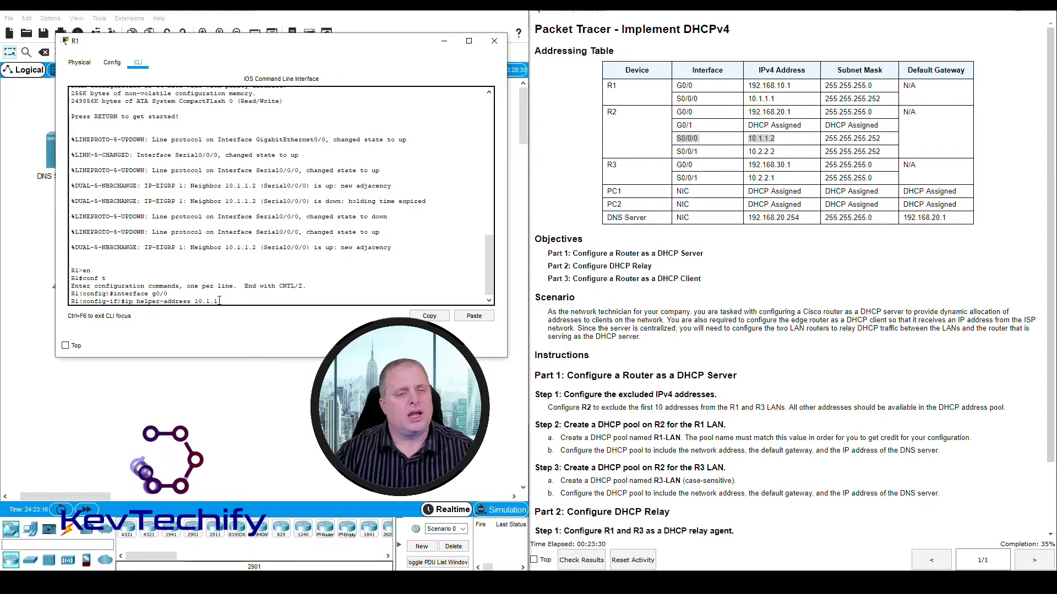
pyautogui.write('1.2')
pyautogui.press('Return')
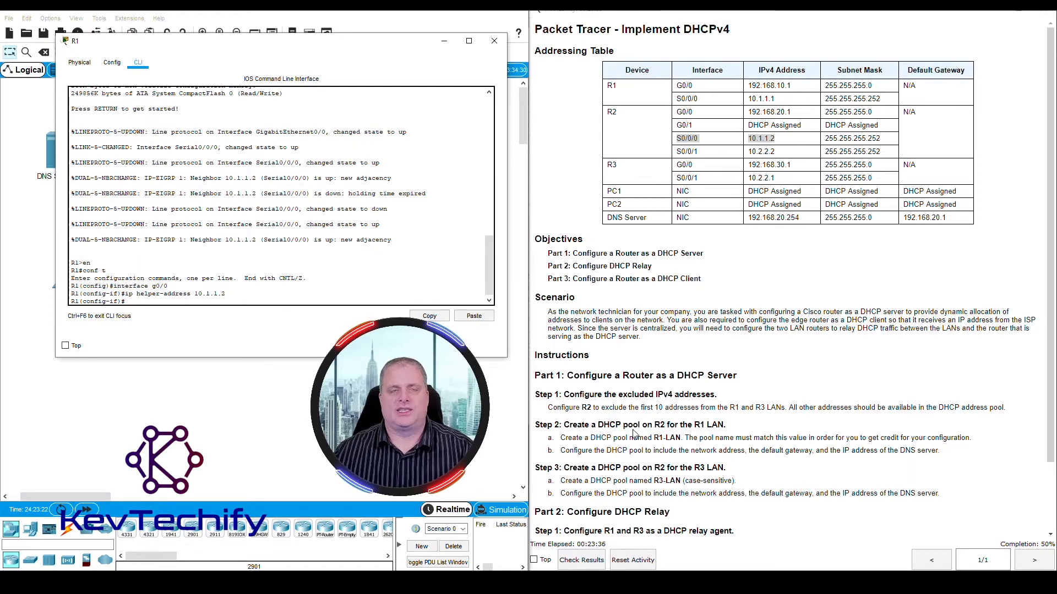
# - Put away R1's window and open R3's command line in a widened window
pyautogui.click(448, 46)
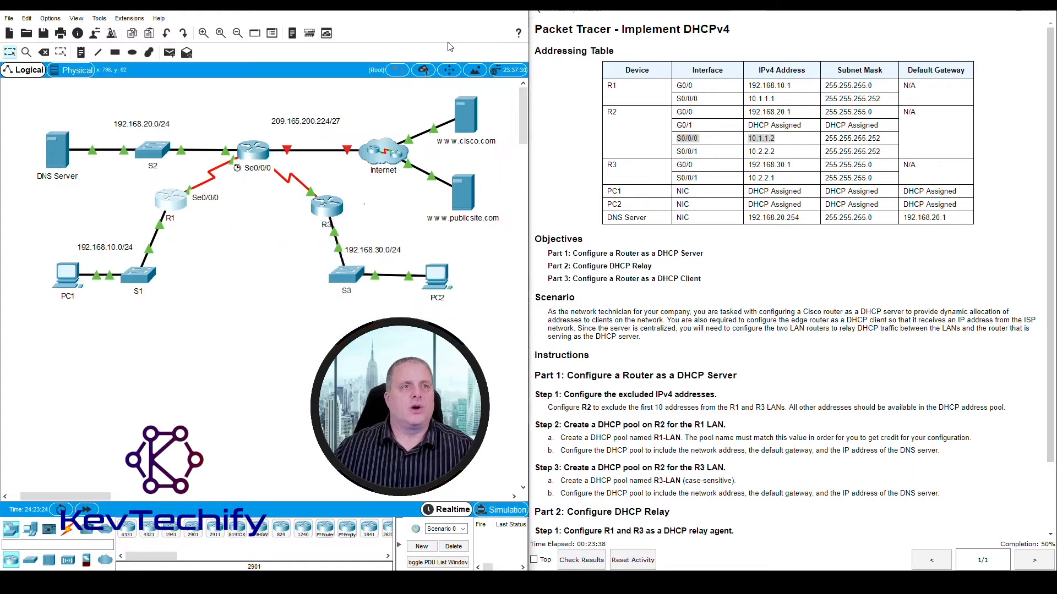
pyautogui.click(330, 206)
pyautogui.moveTo(545, 108); pyautogui.dragTo(234, 29)
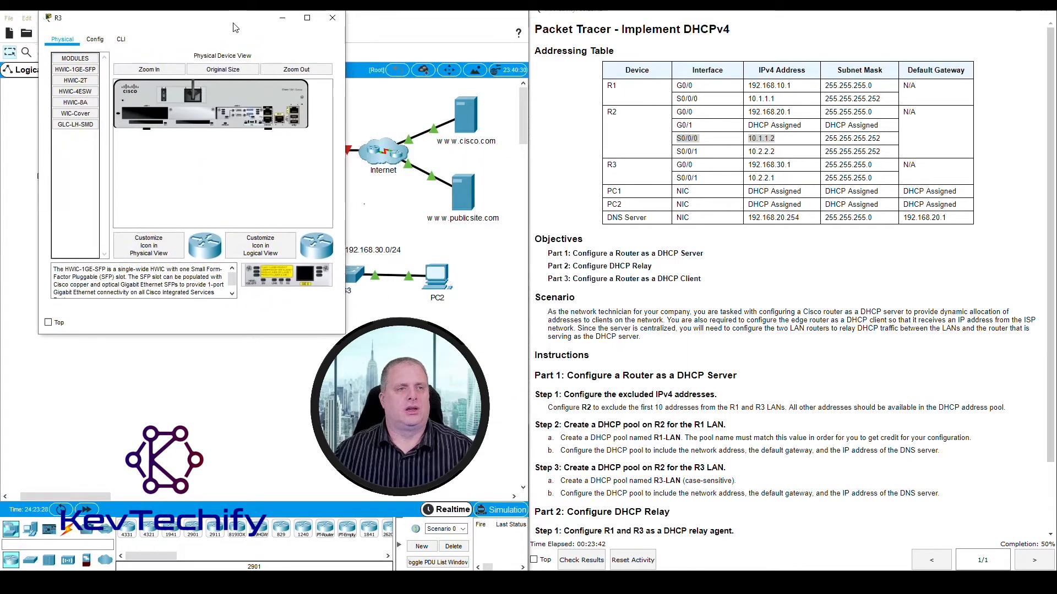
pyautogui.click(117, 24)
pyautogui.moveTo(345, 98); pyautogui.dragTo(512, 98)
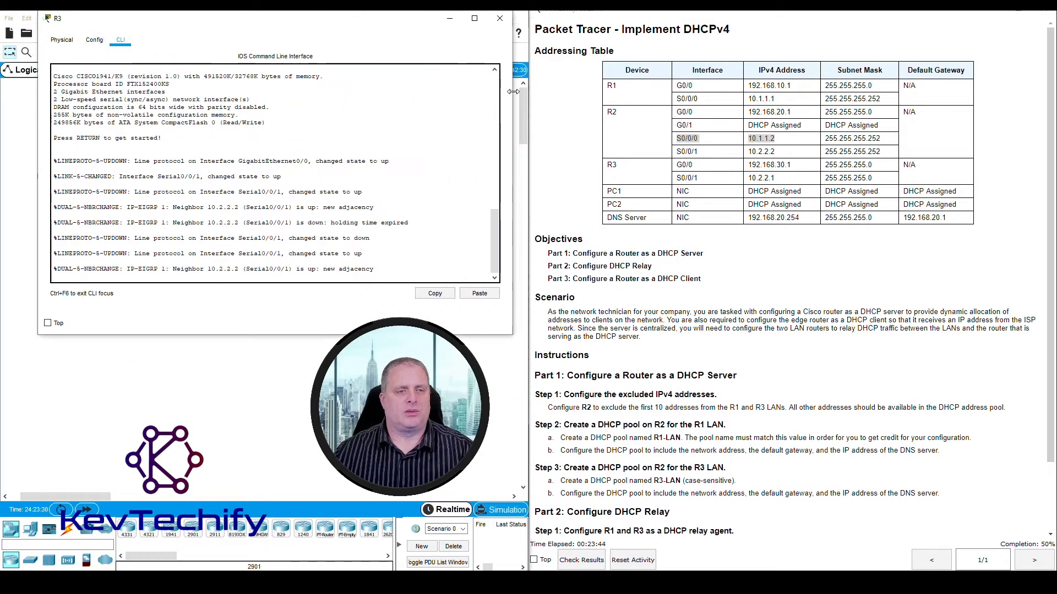
# - Enter privileged mode on R3 with en and start global configuration with conf t
pyautogui.press('Return')
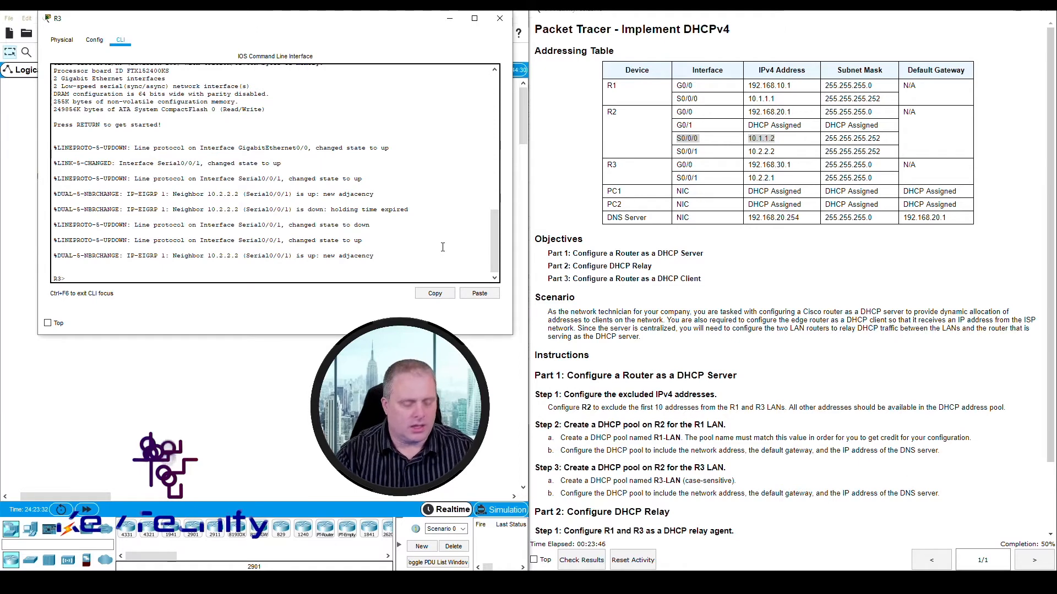
pyautogui.write('en')
pyautogui.press('Return')
pyautogui.write('conf t')
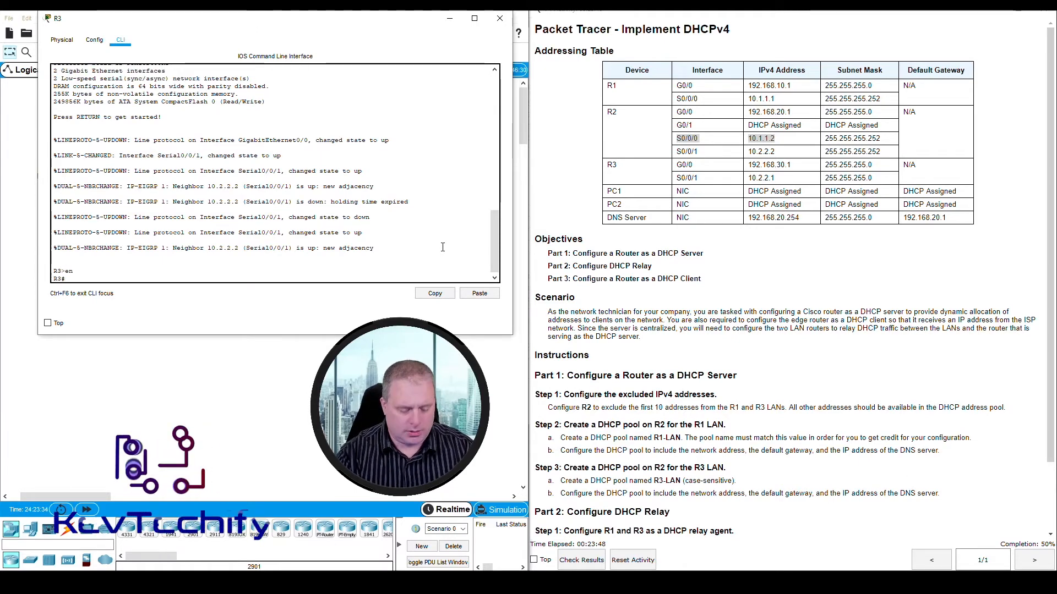
pyautogui.press('Return')
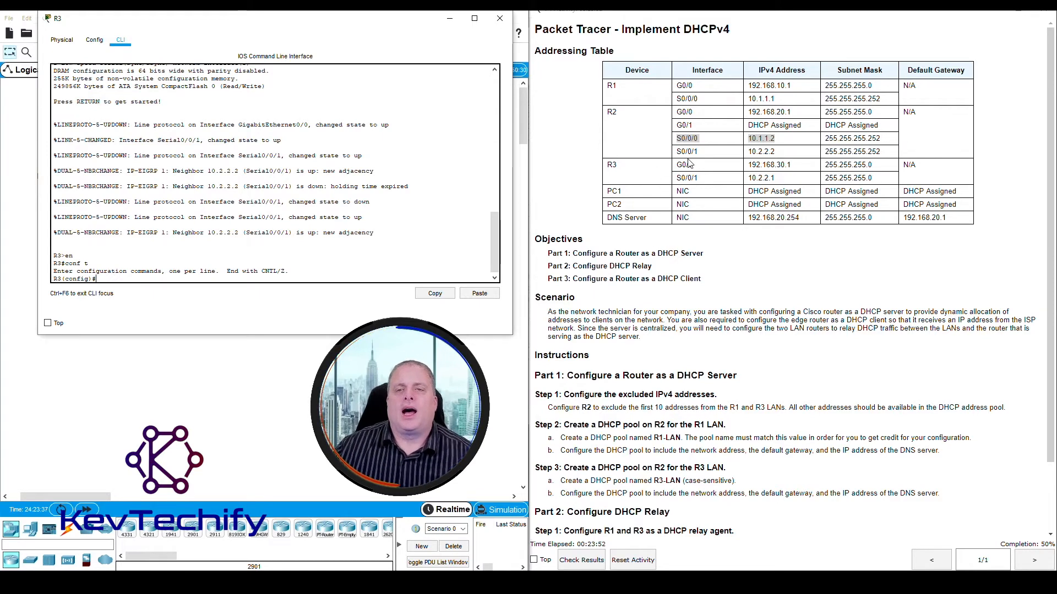
# - Look up R3's LAN interface in the addressing table and enter its configuration with interface g0/0
pyautogui.moveTo(677, 167); pyautogui.dragTo(802, 166)
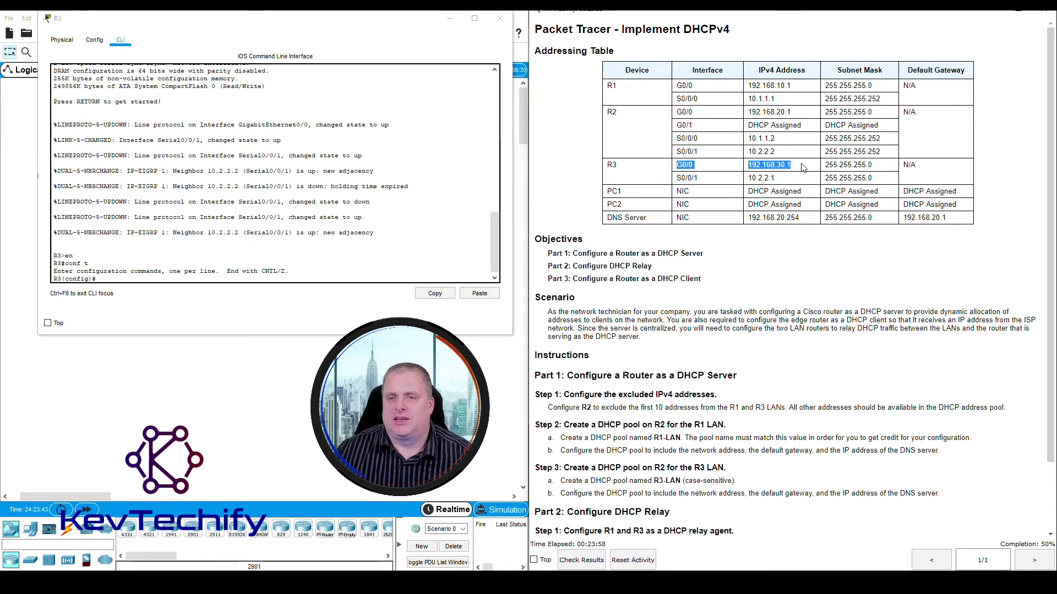
pyautogui.click(126, 279)
pyautogui.write('interf')
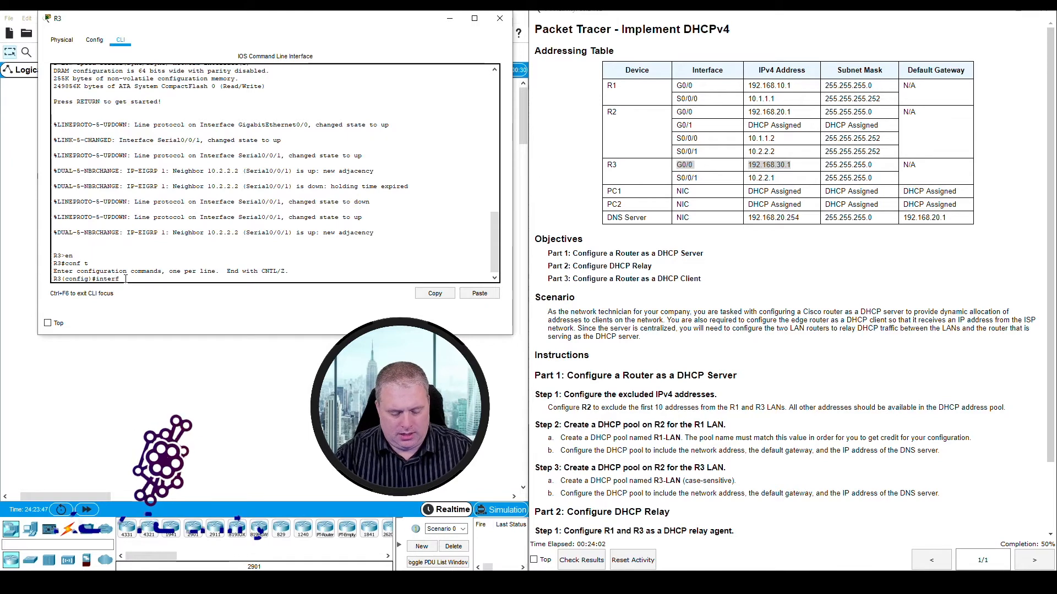
pyautogui.write('ace g0/0')
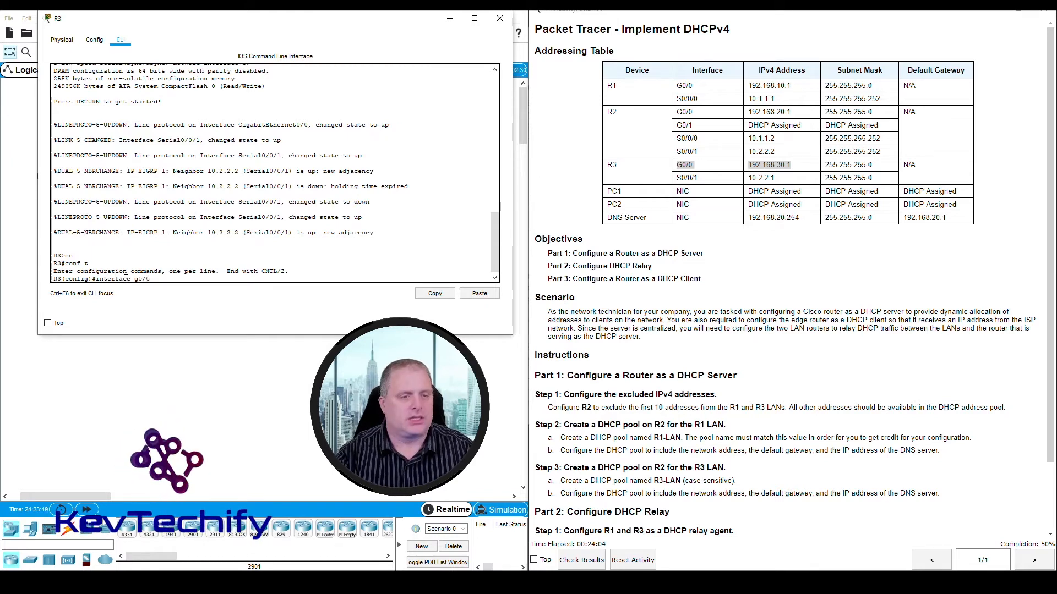
pyautogui.press('Return')
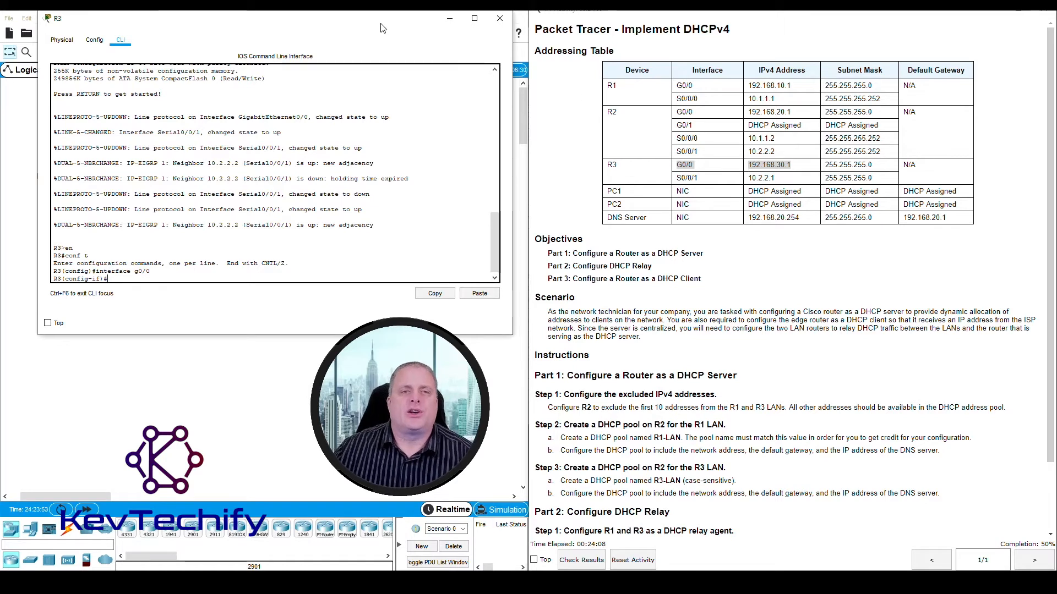
# - Check the R2–R3 link in the topology and find the address of R2's interface facing R3 in the addressing table
pyautogui.moveTo(383, 27); pyautogui.dragTo(875, 124)
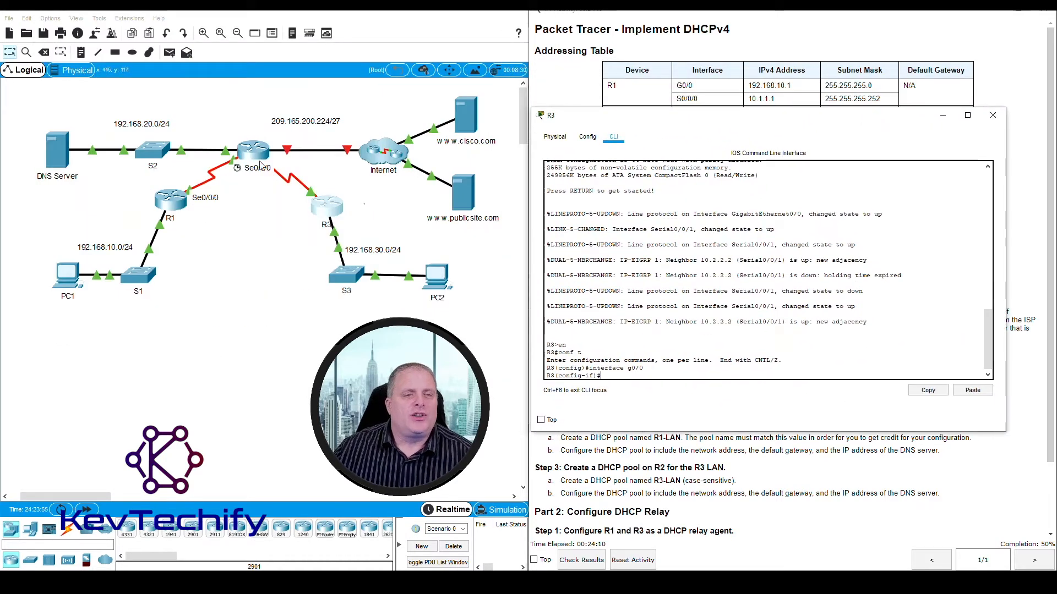
pyautogui.click(263, 224)
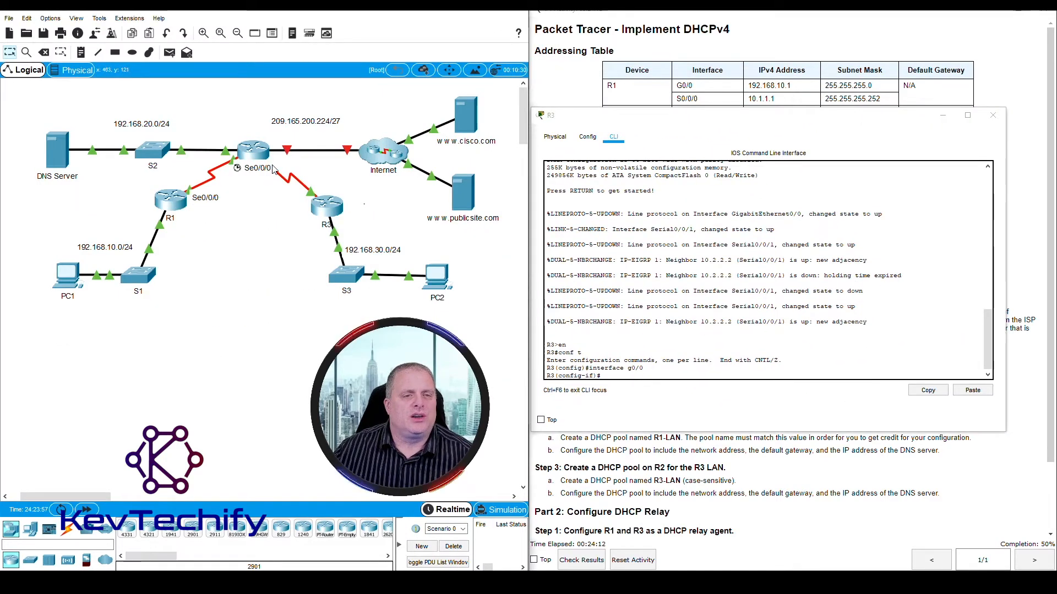
pyautogui.moveTo(269, 172)
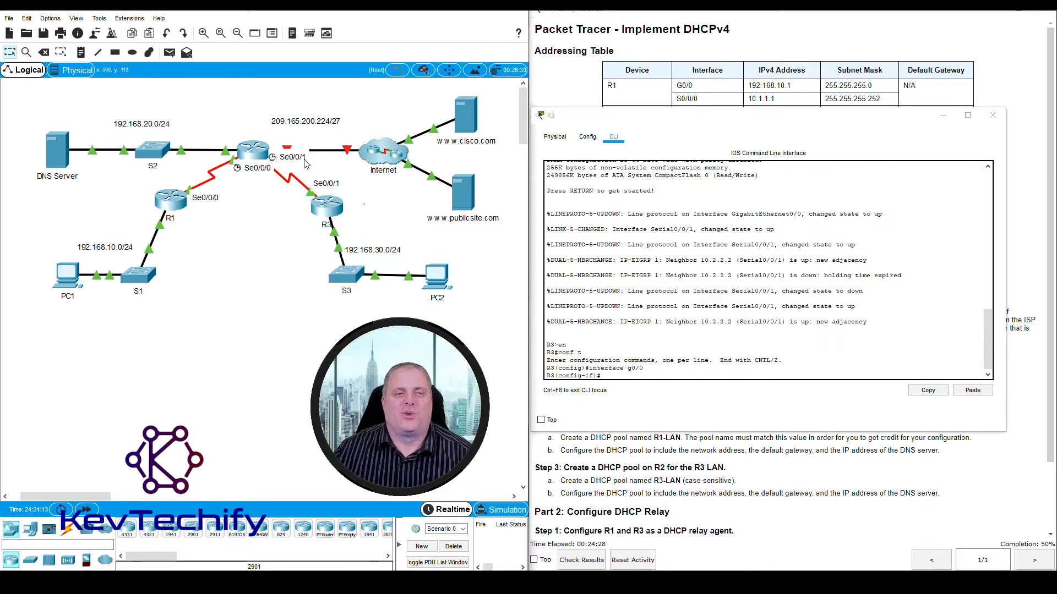
pyautogui.moveTo(732, 122); pyautogui.dragTo(235, 45)
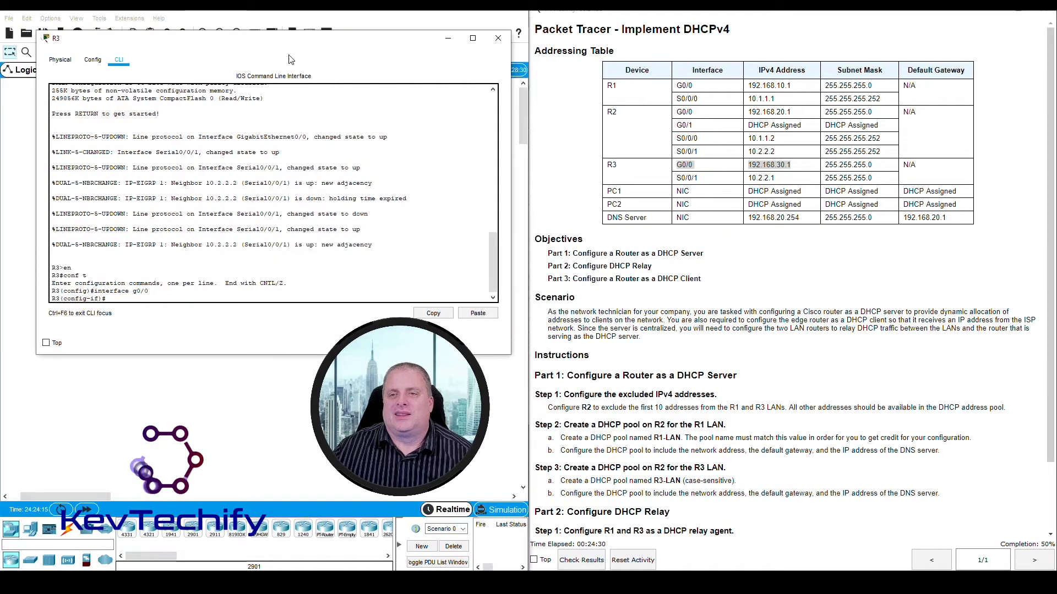
pyautogui.moveTo(678, 153); pyautogui.dragTo(773, 154)
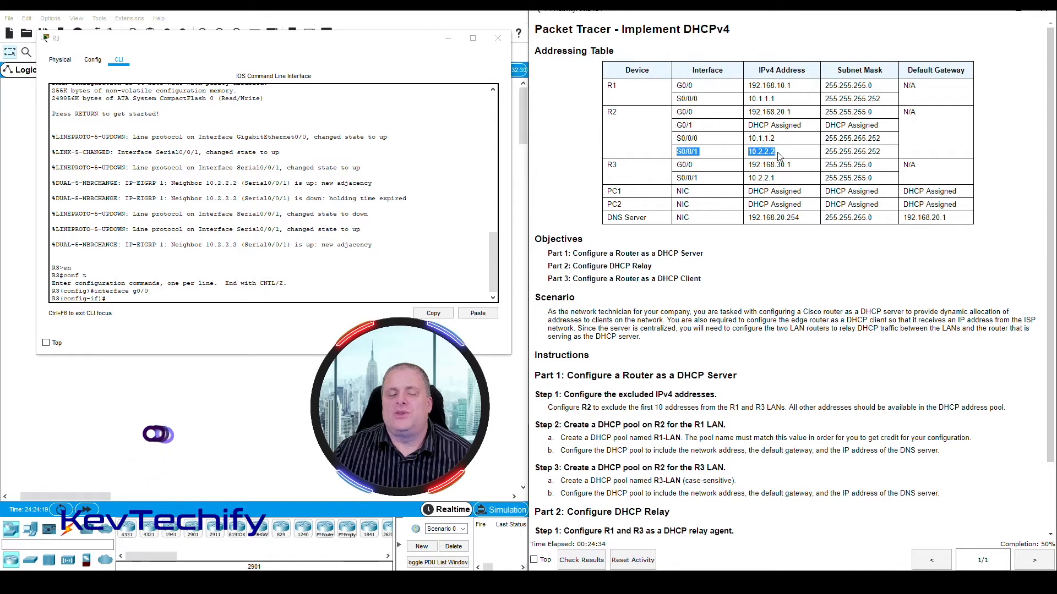
# - Make R3 relay DHCP requests to R2 by issuing ip helper-address 10.2.2.2 on R3's G0/0 interface
pyautogui.click(156, 298)
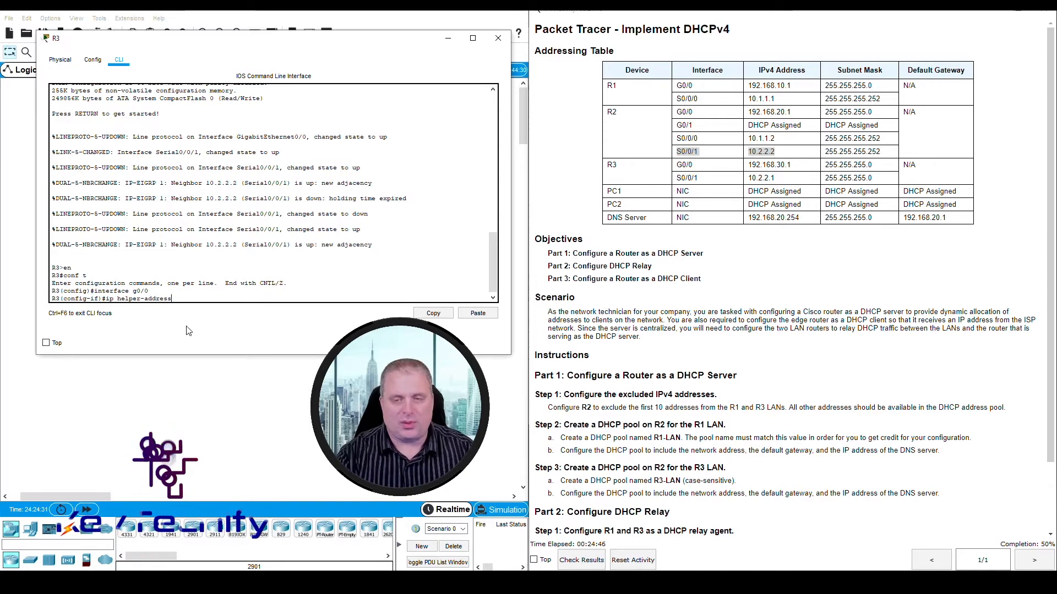
pyautogui.write('10.2')
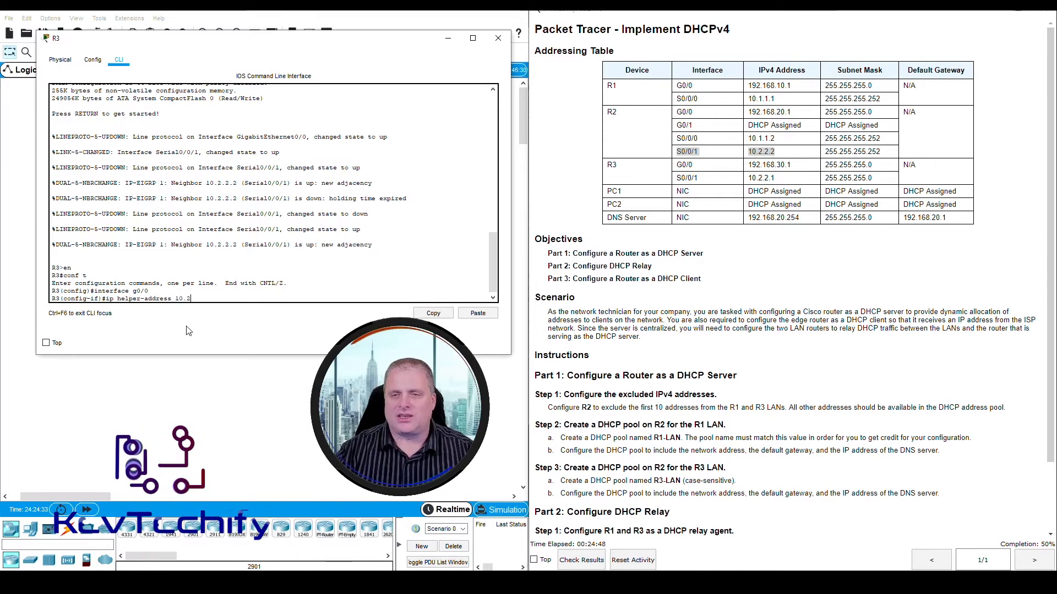
pyautogui.write('.2.2')
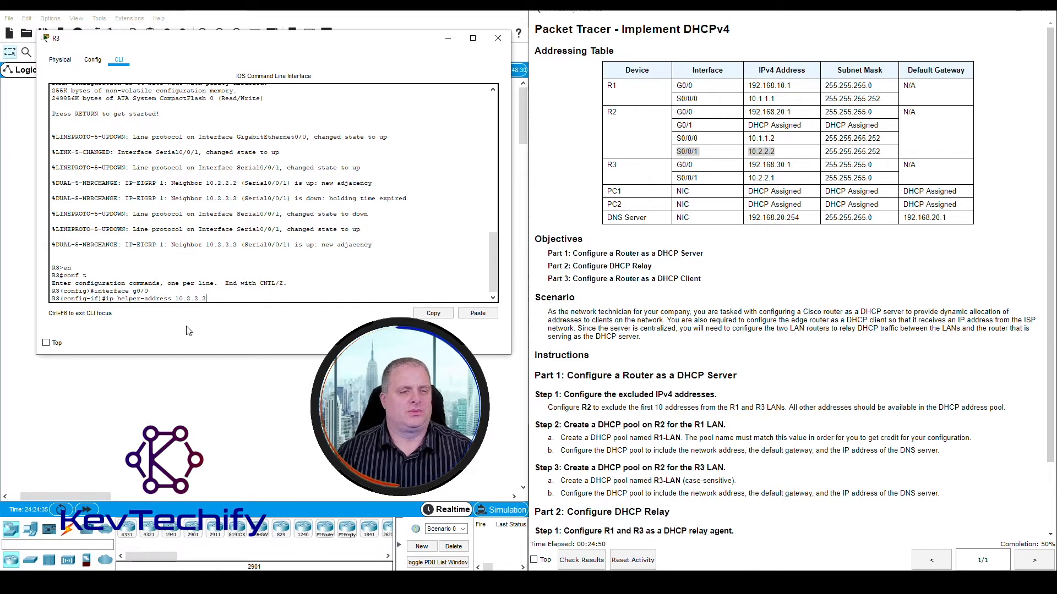
pyautogui.press('Return')
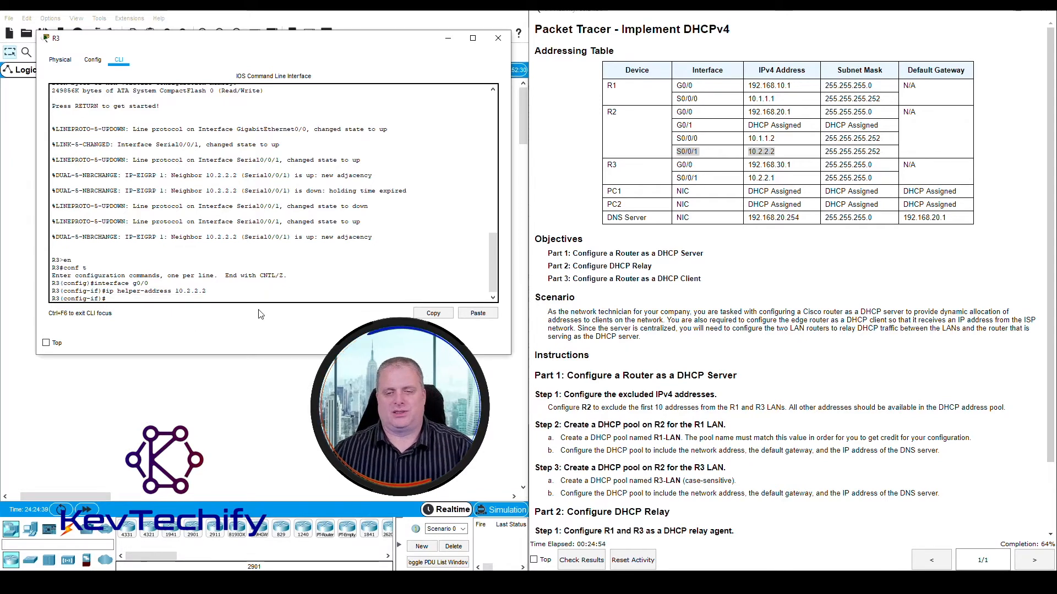
# - Review the Part 2 instructions on the DHCP relay agents and on addressing PC1 and PC2
pyautogui.scroll(-2, 720, 446)
pyautogui.click(606, 451)
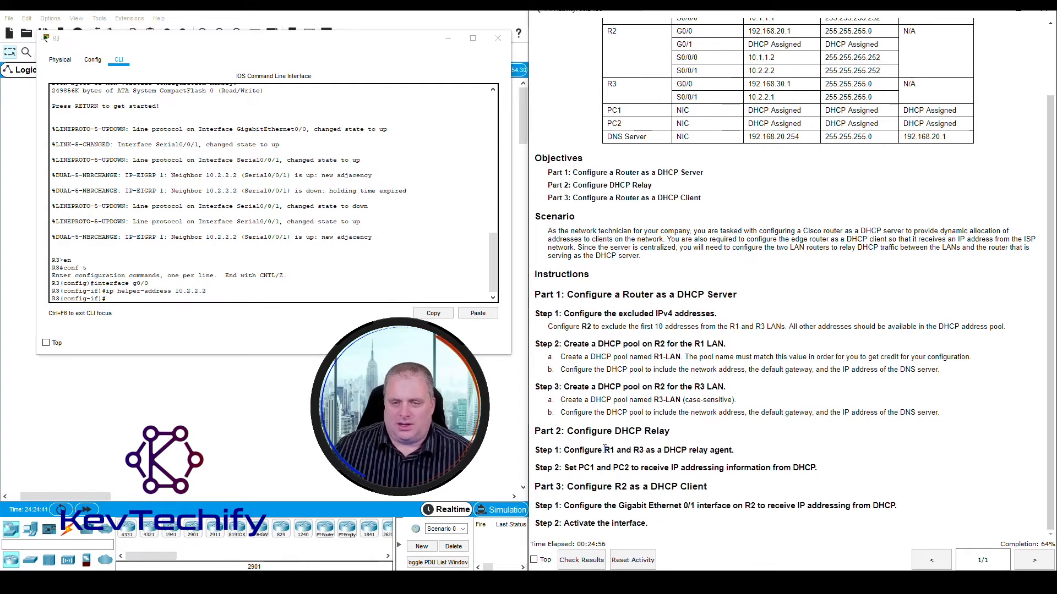
pyautogui.moveTo(562, 450); pyautogui.dragTo(721, 445)
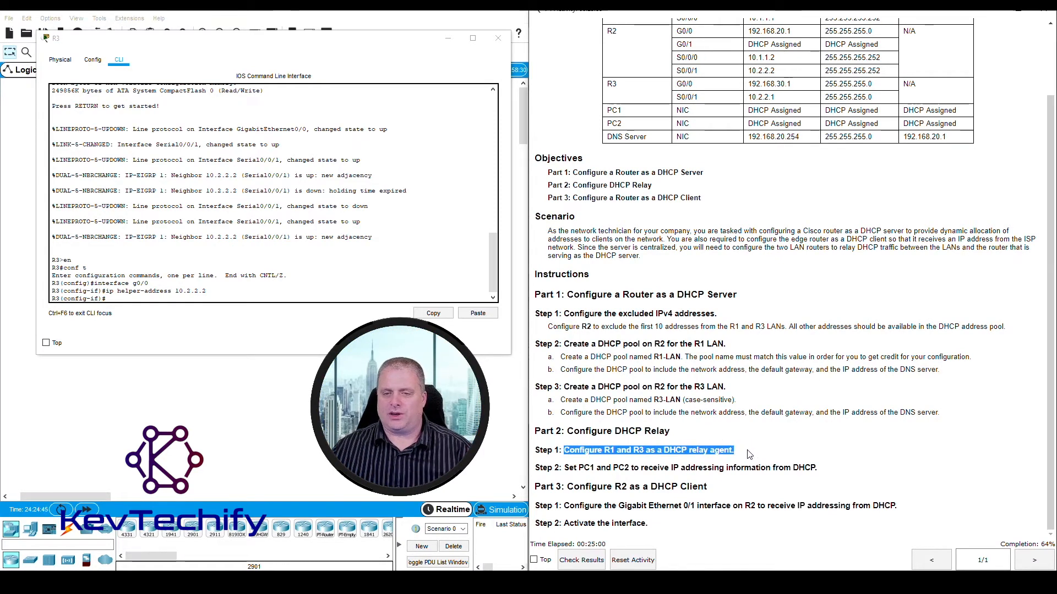
pyautogui.click(571, 469)
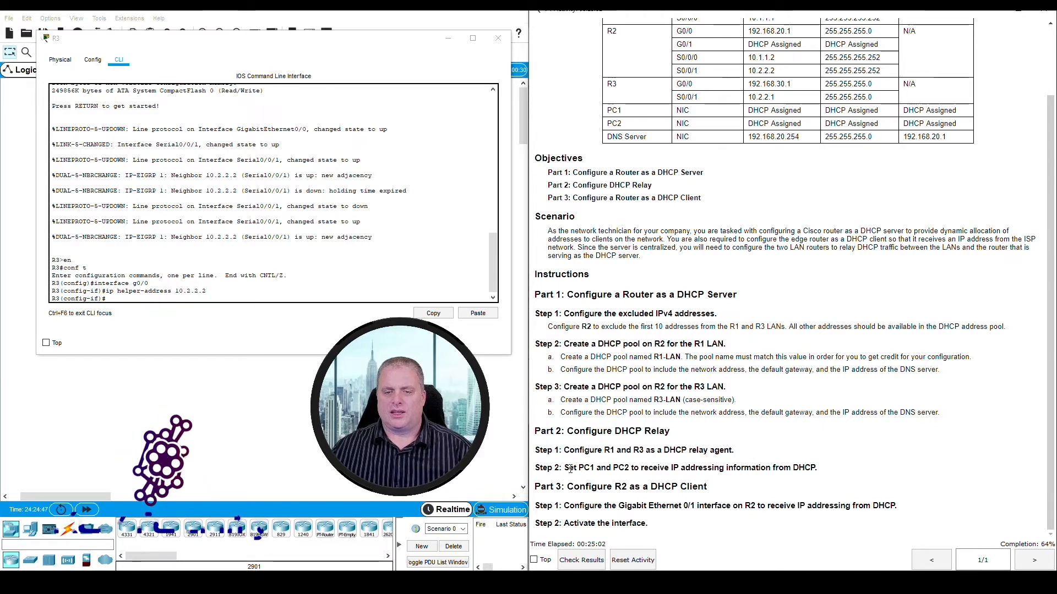
pyautogui.moveTo(571, 469); pyautogui.dragTo(846, 468)
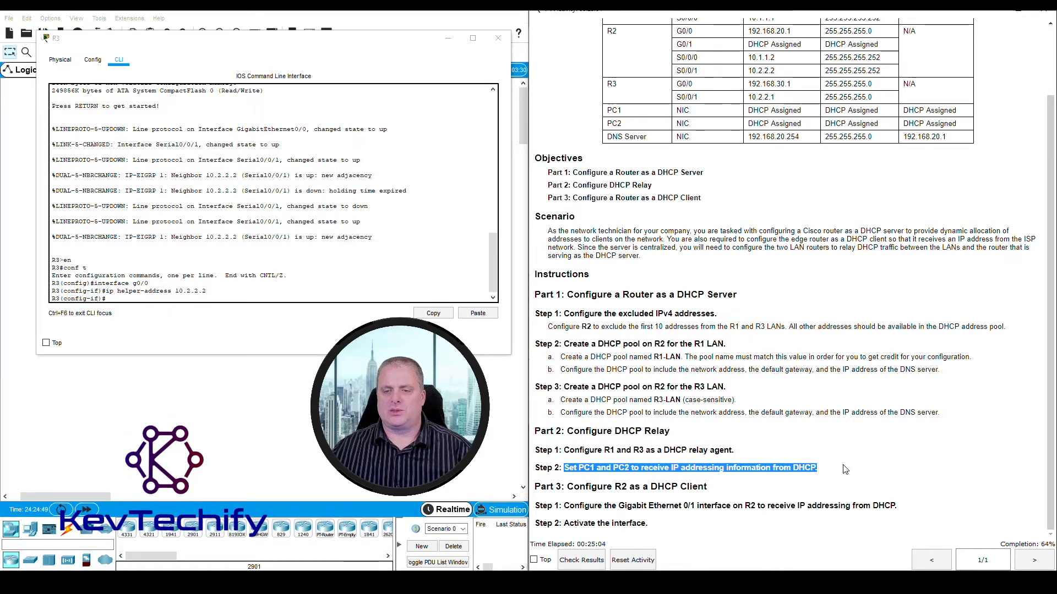
# - Put away R3's window and set PC1's IPv4 configuration to DHCP on FastEthernet0
pyautogui.click(447, 42)
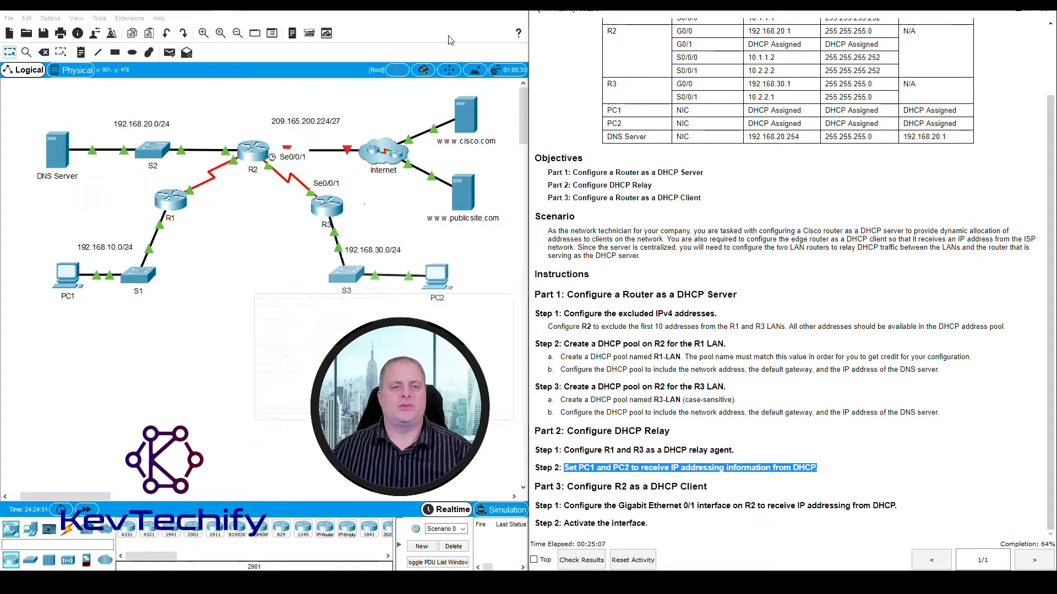
pyautogui.click(73, 282)
pyautogui.moveTo(515, 122); pyautogui.dragTo(174, 19)
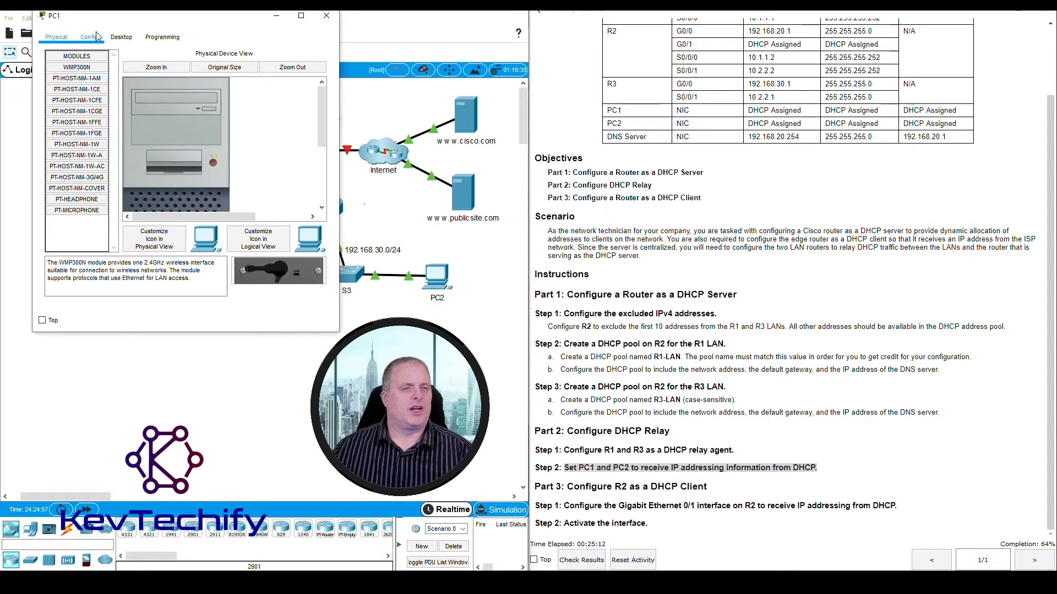
pyautogui.click(91, 37)
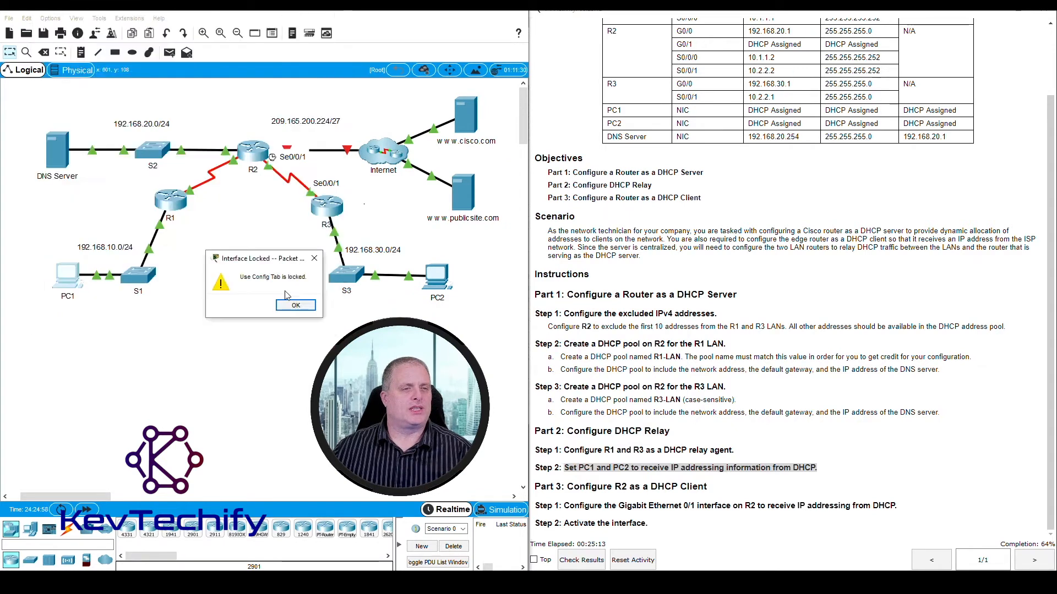
pyautogui.click(306, 312)
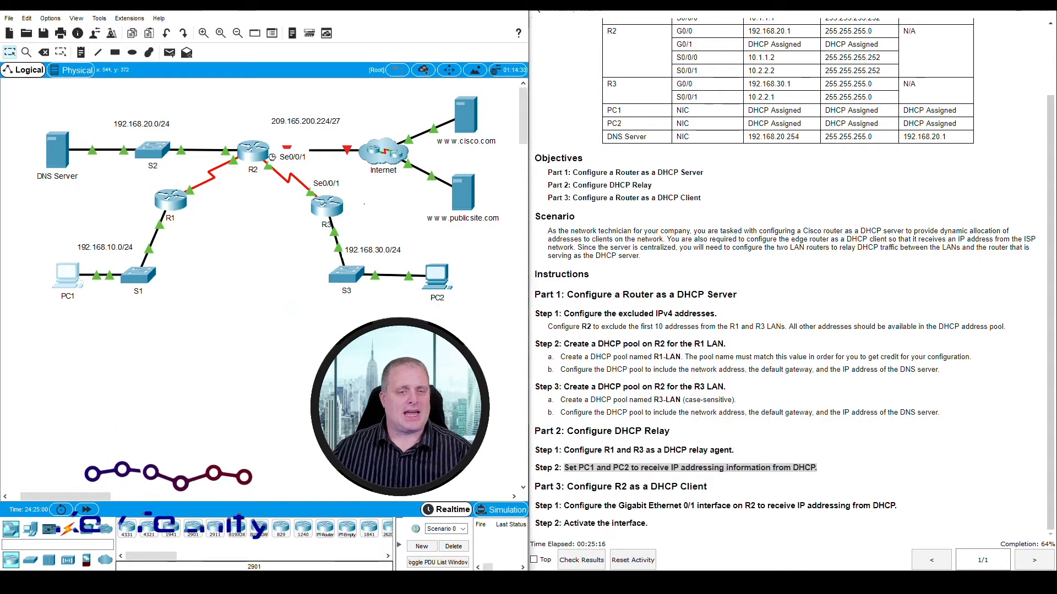
pyautogui.click(67, 275)
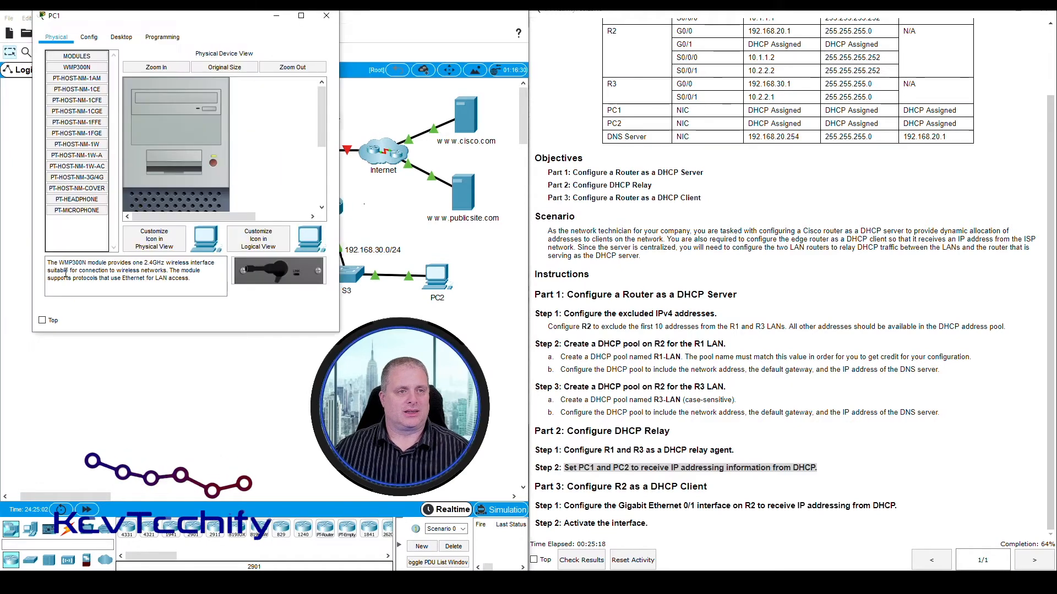
pyautogui.click(121, 37)
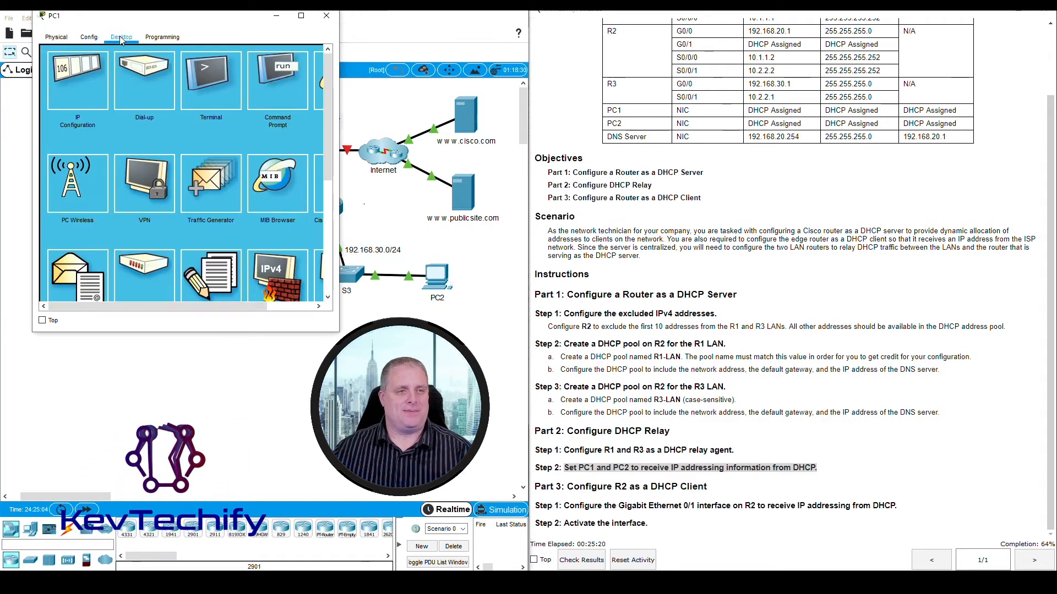
pyautogui.click(78, 75)
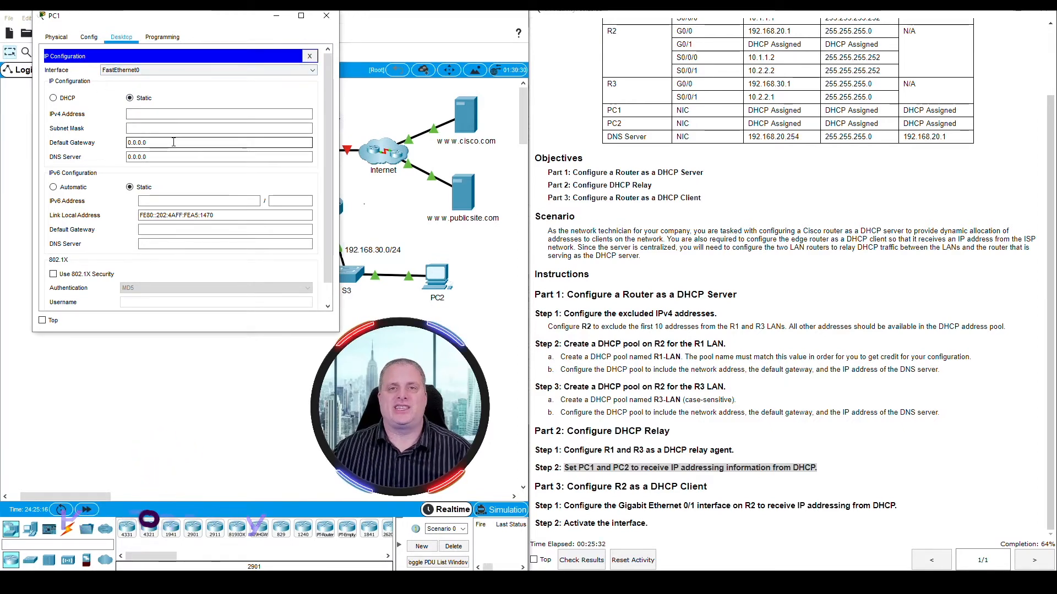
pyautogui.click(53, 100)
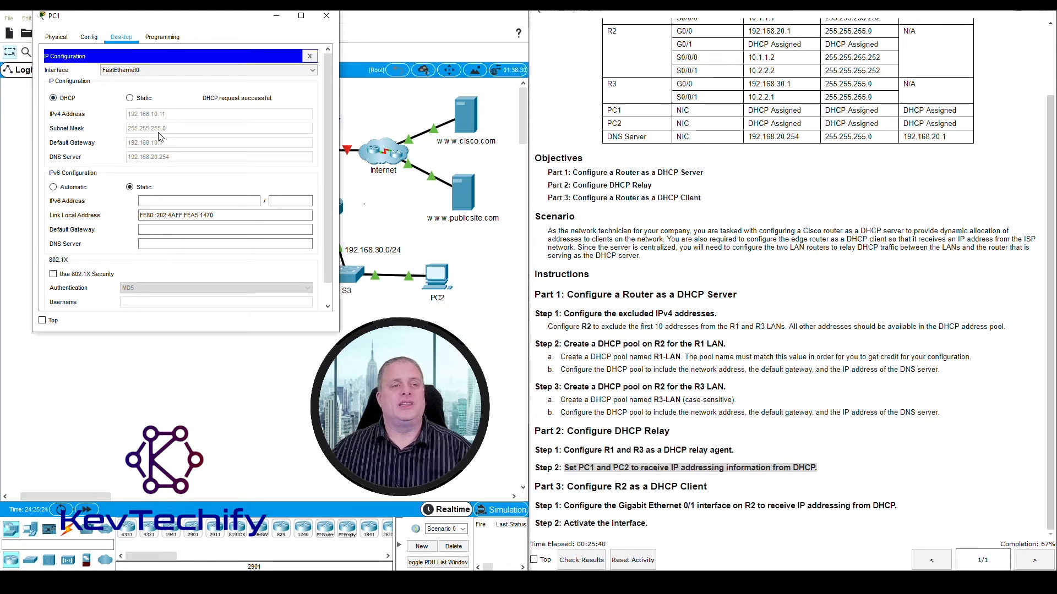
pyautogui.moveTo(180, 20); pyautogui.dragTo(651, 26)
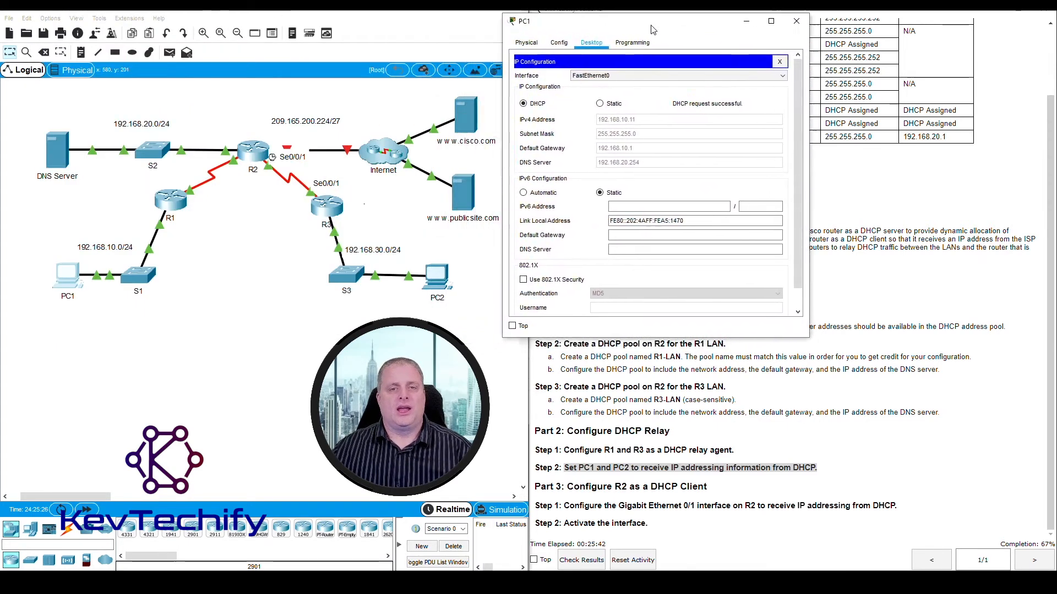
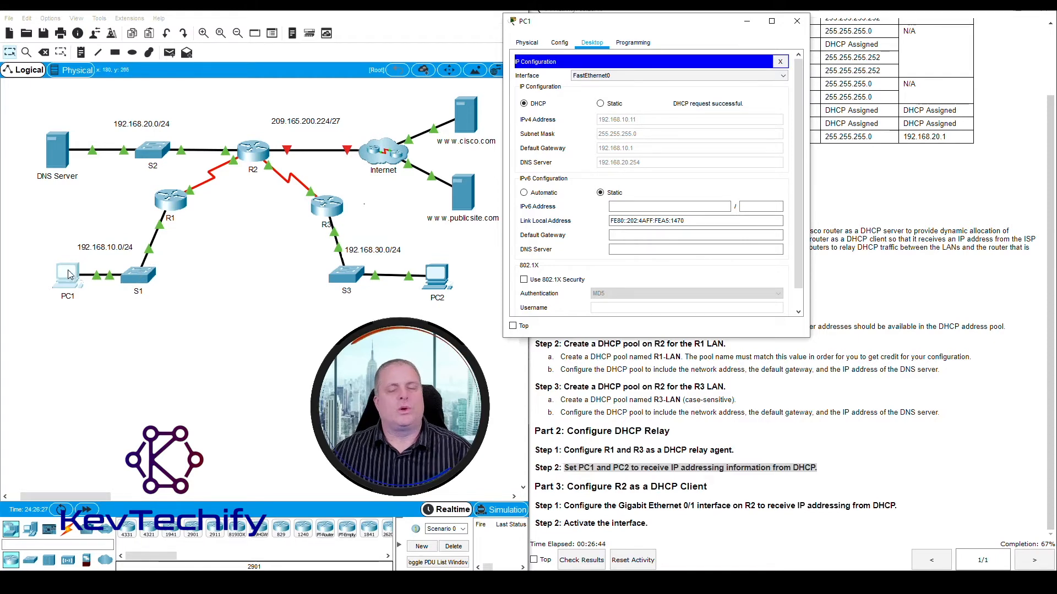
# - Run ipconfig /all in PC1's command prompt to list its full IP configuration
pyautogui.moveTo(609, 25); pyautogui.dragTo(251, 16)
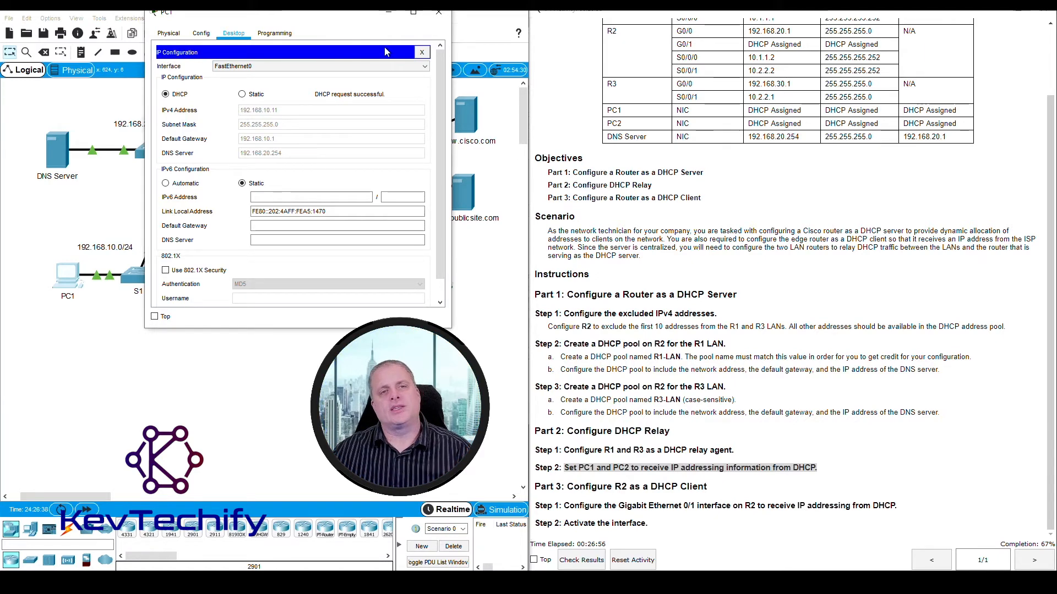
pyautogui.click(422, 52)
pyautogui.click(397, 79)
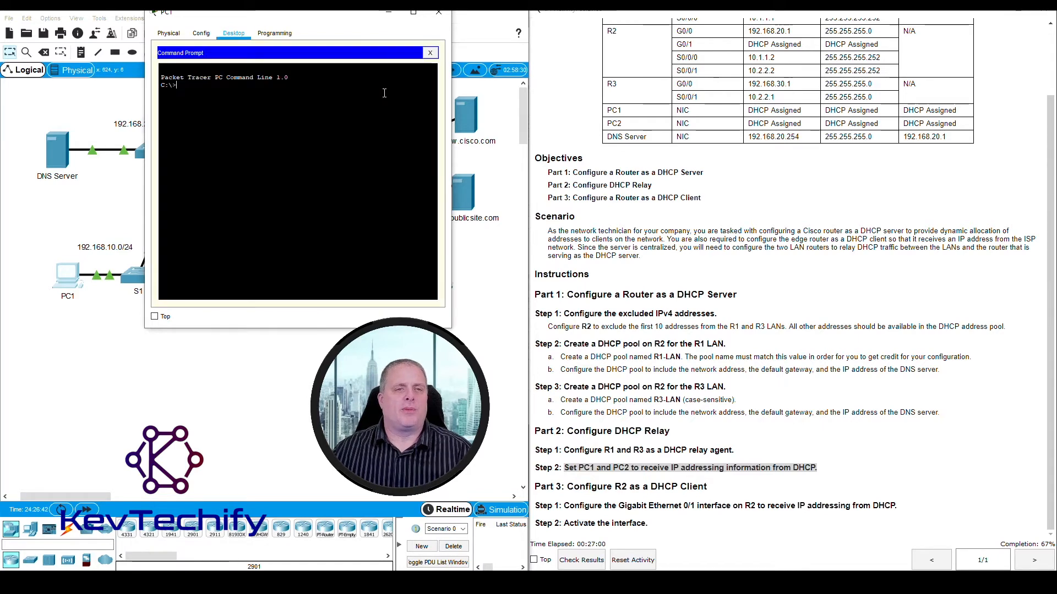
pyautogui.write('ip')
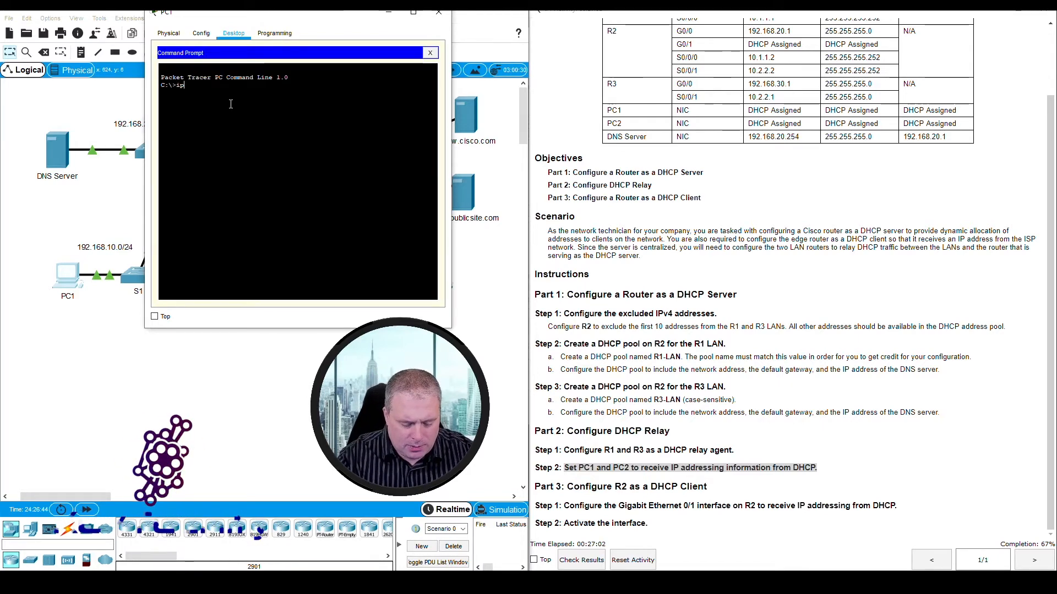
pyautogui.write('config')
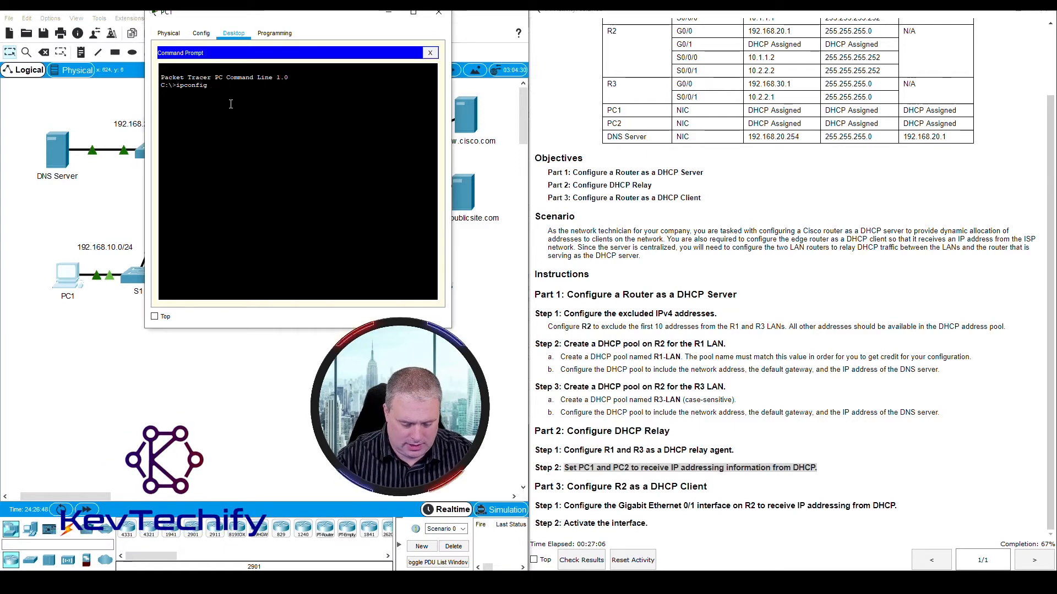
pyautogui.write(' /all')
pyautogui.press('Return')
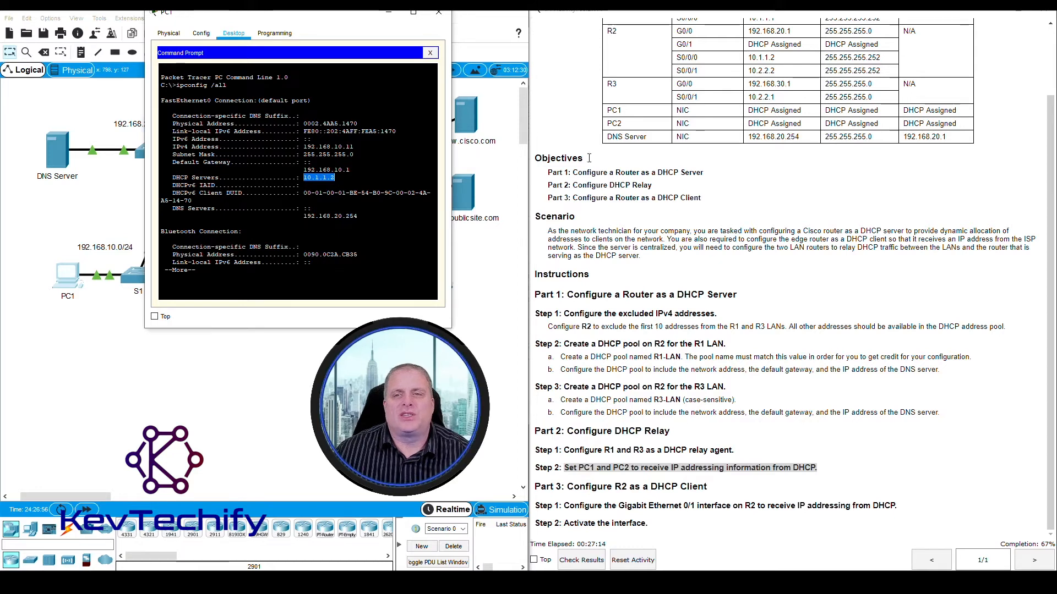
# - Compare PC1's DHCP server and IPv4 address with R2's S0/0/0 and R1's G0/0 entries in the addressing table
pyautogui.moveTo(748, 57); pyautogui.dragTo(775, 57)
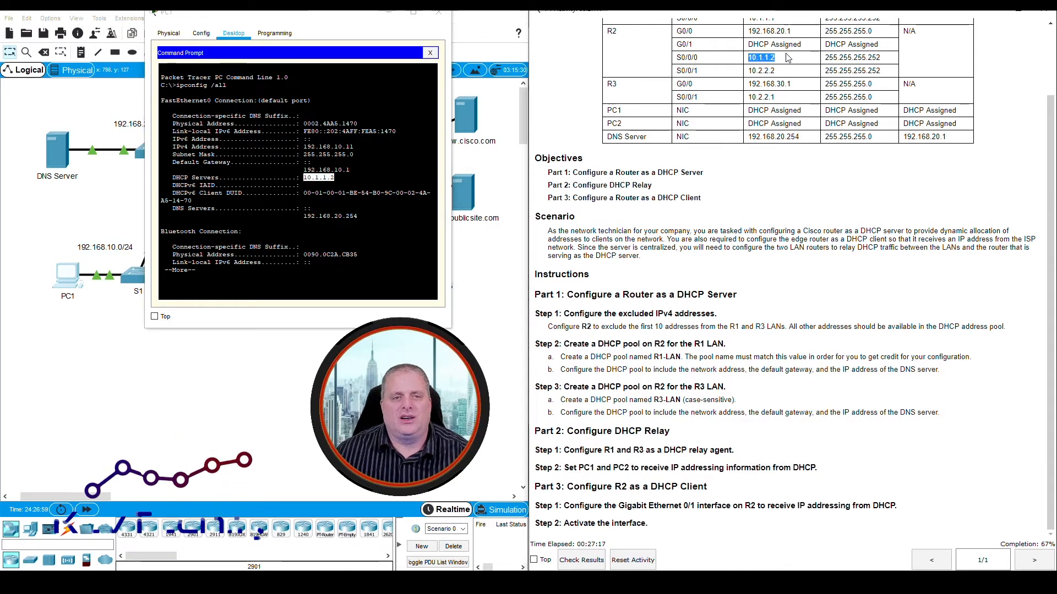
pyautogui.click(306, 147)
pyautogui.moveTo(304, 146); pyautogui.dragTo(355, 147)
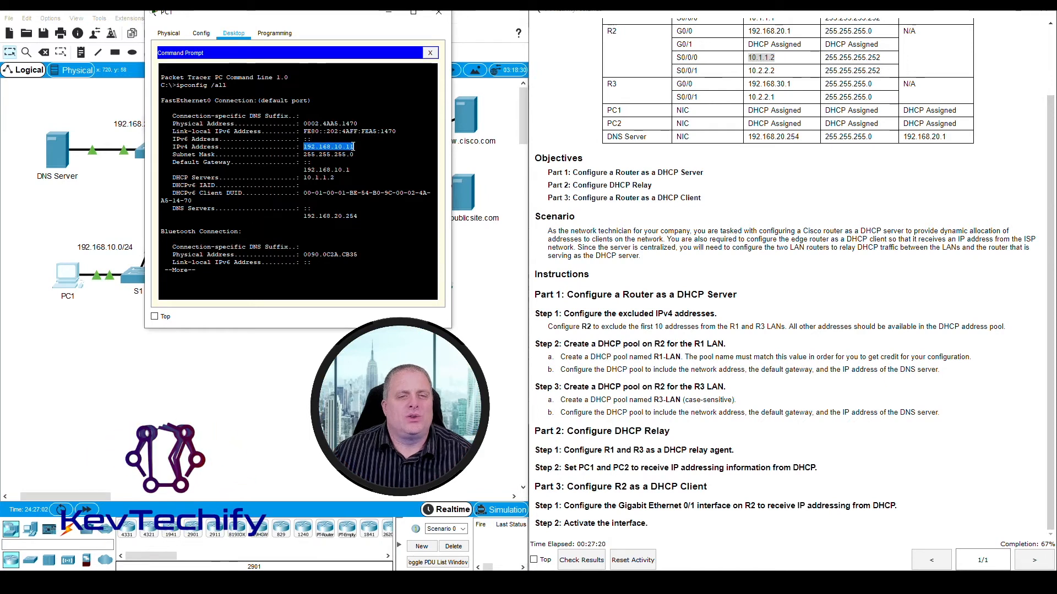
pyautogui.scroll(3, 817, 103)
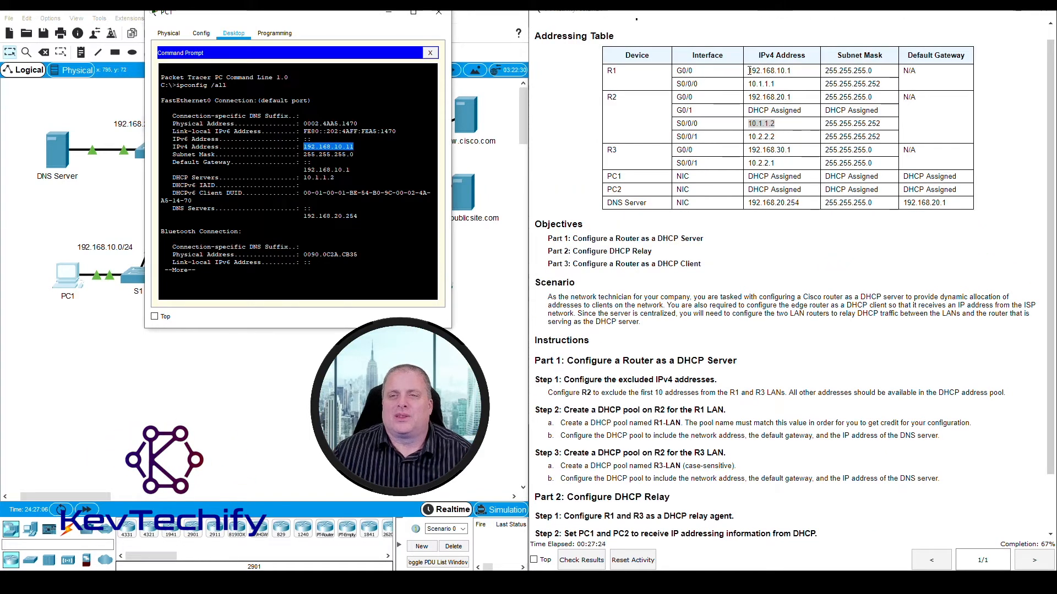
pyautogui.moveTo(749, 70); pyautogui.dragTo(792, 70)
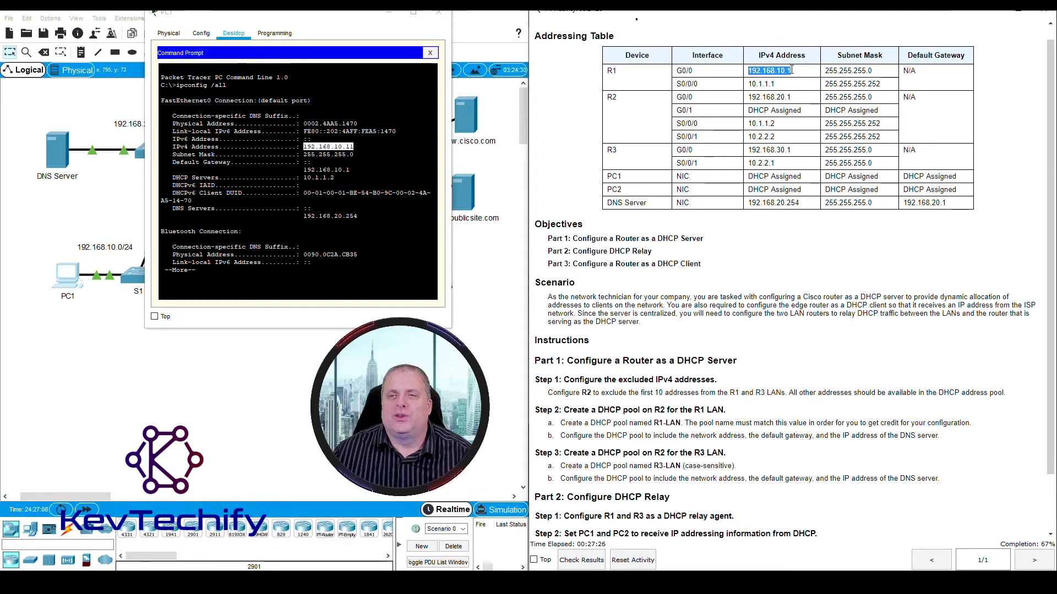
pyautogui.click(758, 71)
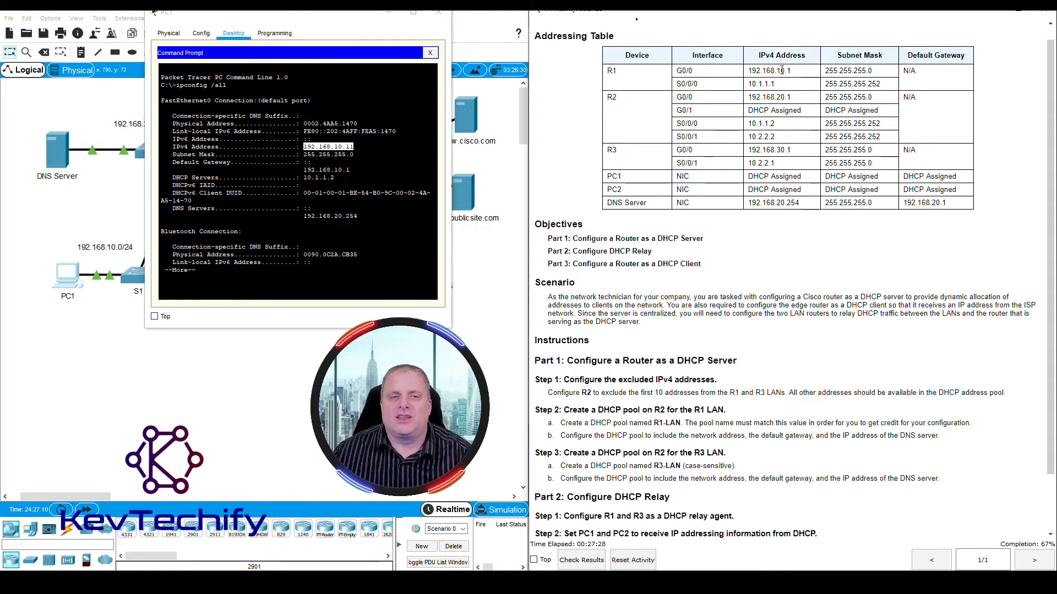
pyautogui.click(351, 147)
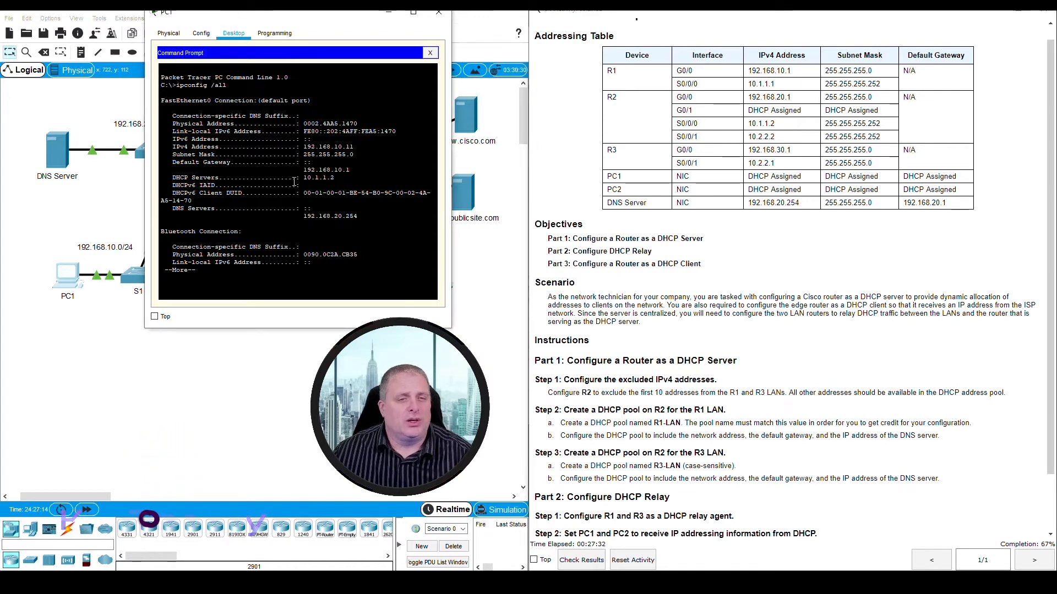
# - Check PC1's default gateway against R1's G0/0 address and its DNS server against the DNS Server row of the addressing table
pyautogui.moveTo(304, 170); pyautogui.dragTo(352, 171)
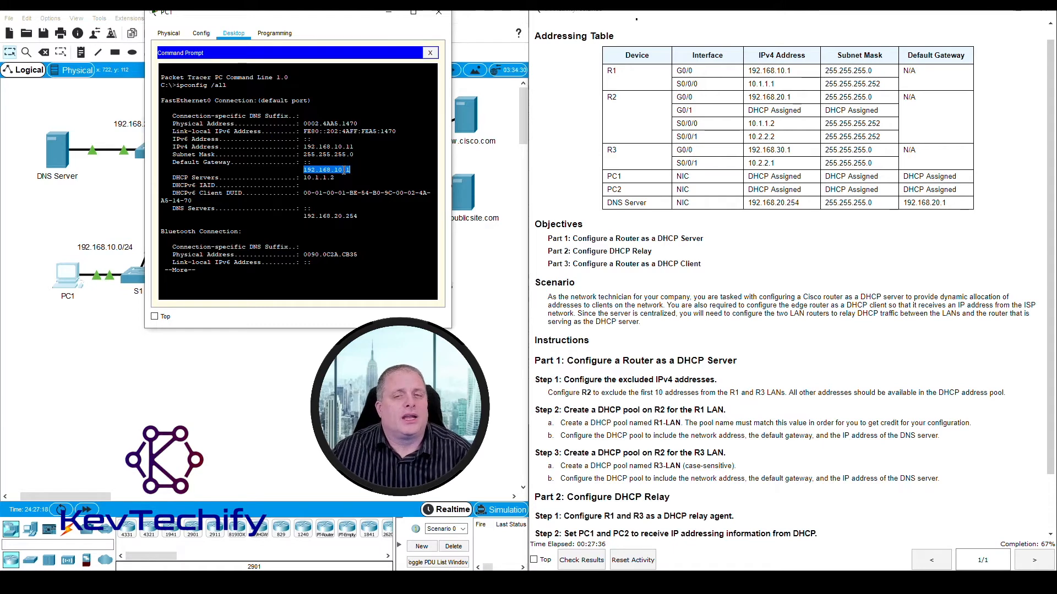
pyautogui.moveTo(749, 70); pyautogui.dragTo(806, 71)
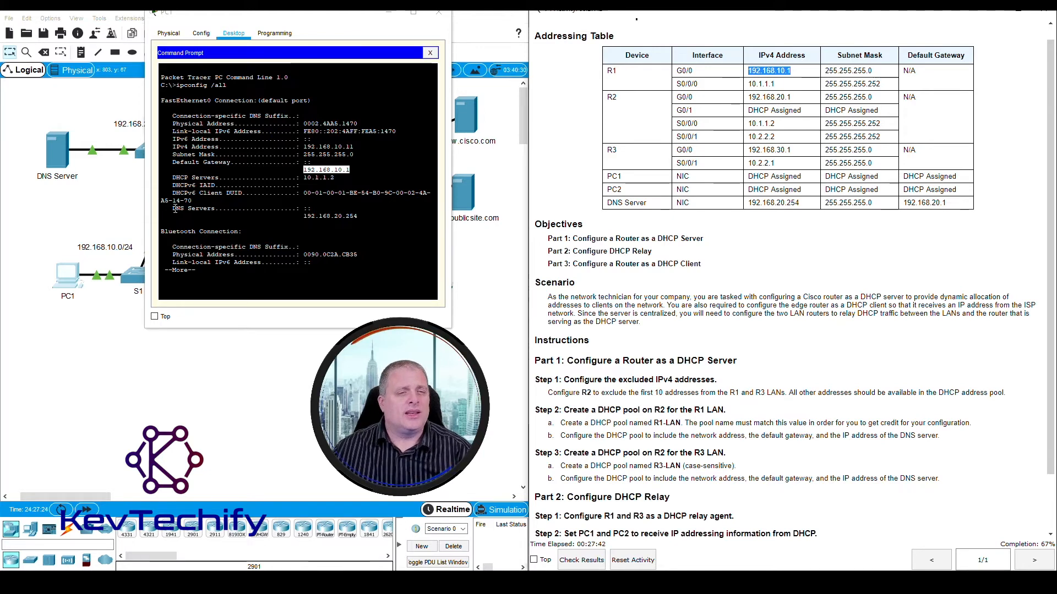
pyautogui.moveTo(174, 209); pyautogui.dragTo(361, 217)
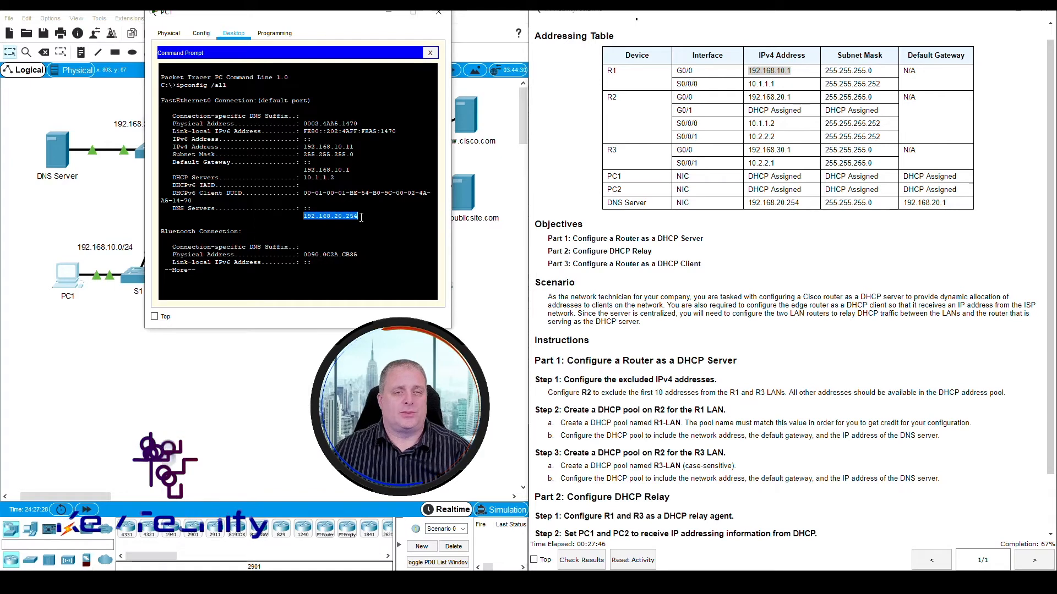
pyautogui.click(610, 203)
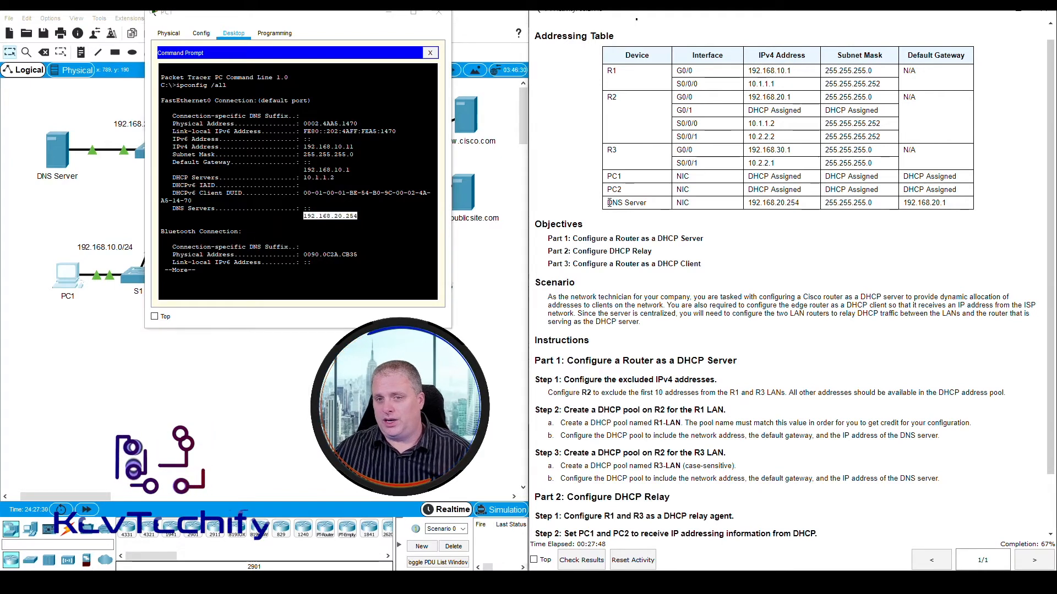
pyautogui.moveTo(609, 203); pyautogui.dragTo(806, 205)
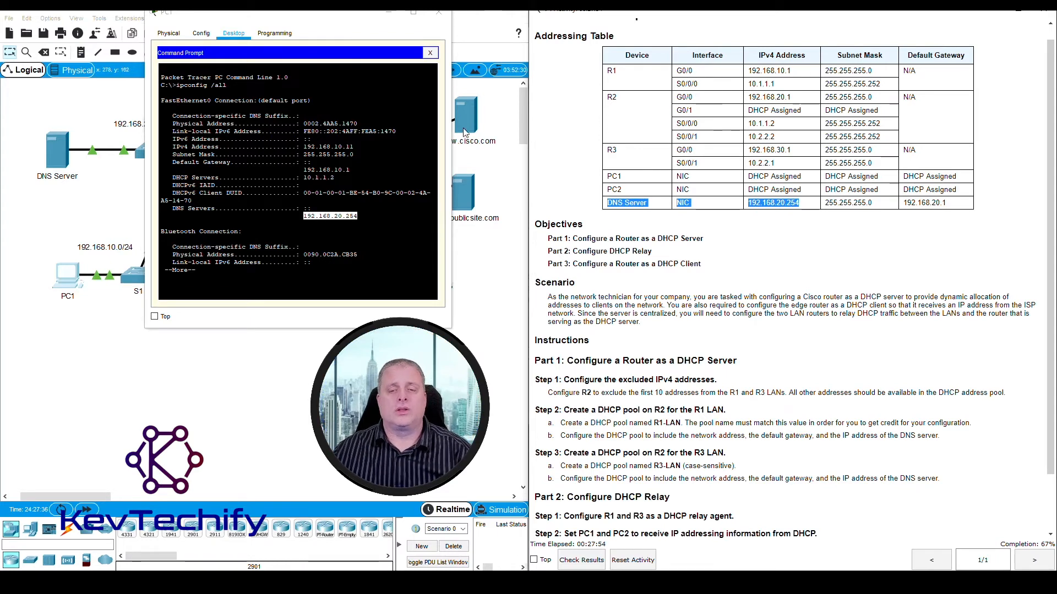
# - Put away PC1's window and set PC2's IPv4 configuration to DHCP on FastEthernet0
pyautogui.click(388, 15)
pyautogui.click(446, 285)
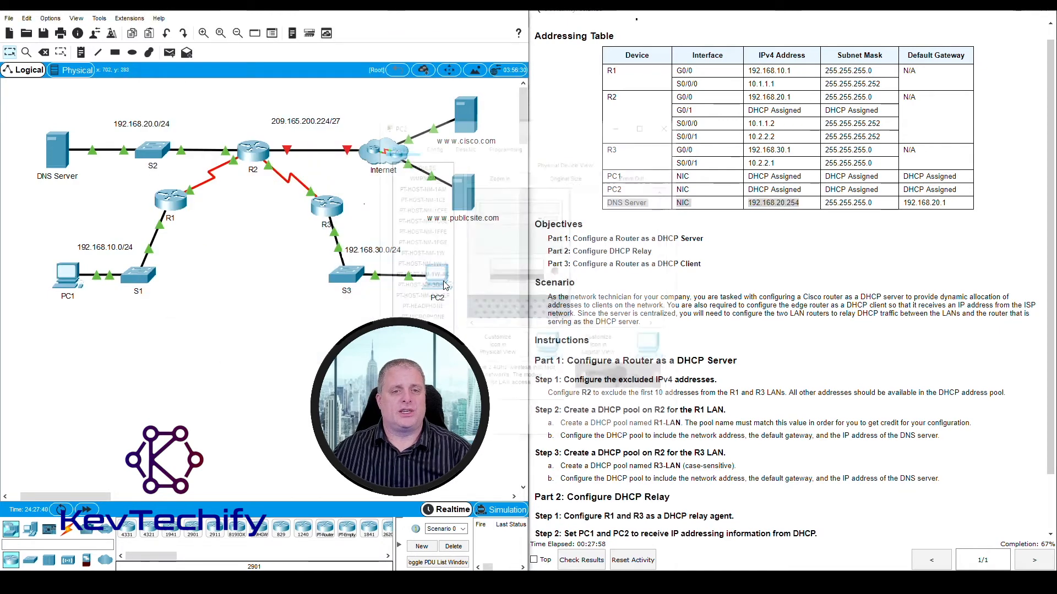
pyautogui.moveTo(525, 128); pyautogui.dragTo(208, 26)
pyautogui.click(150, 43)
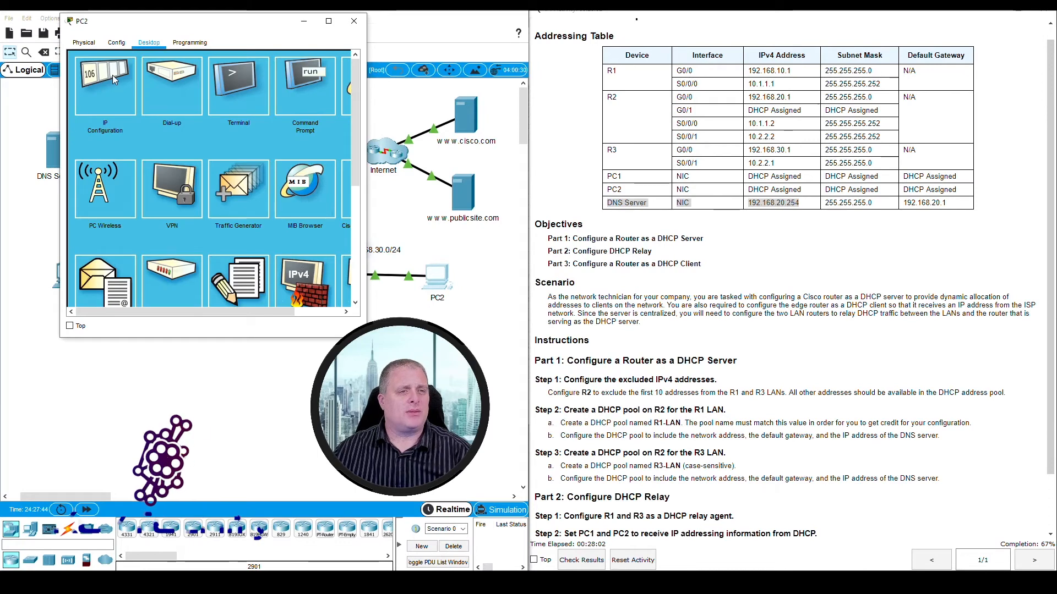
pyautogui.click(103, 88)
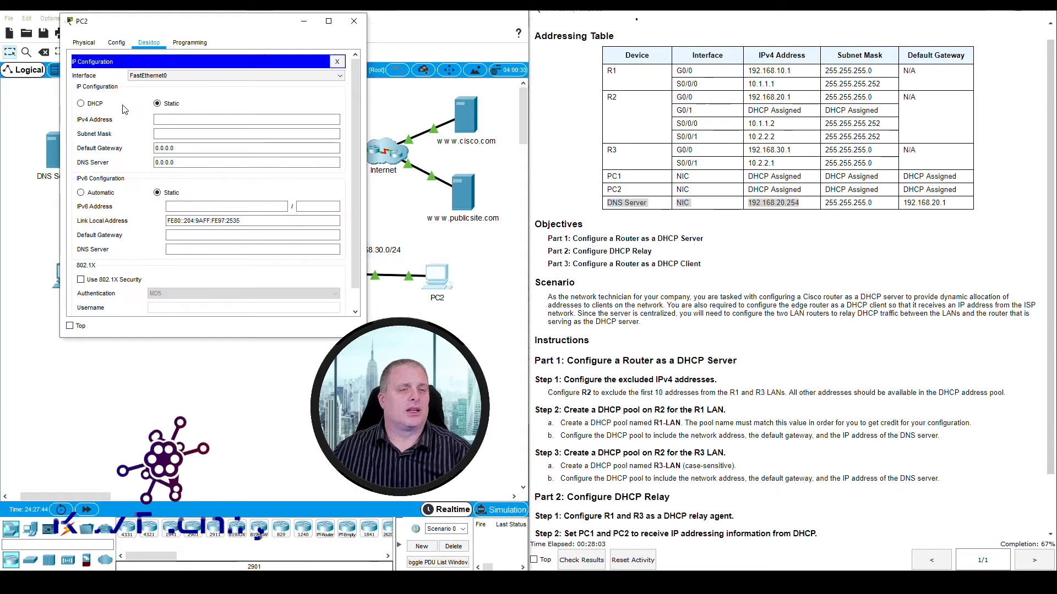
pyautogui.click(81, 104)
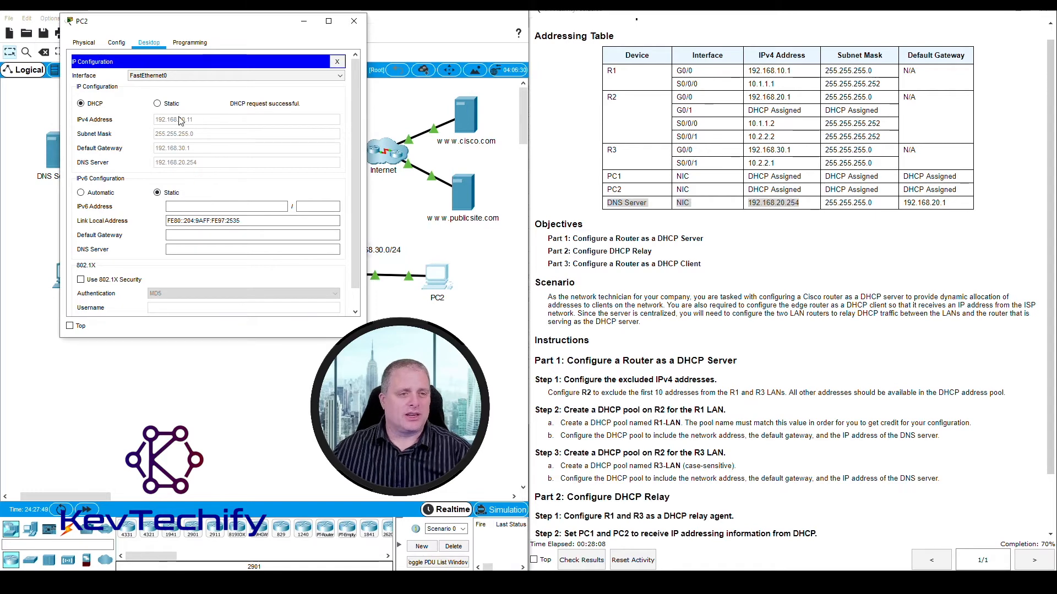
# - Leave PC2's IP configuration and run ipconfig /all in its command prompt
pyautogui.click(337, 62)
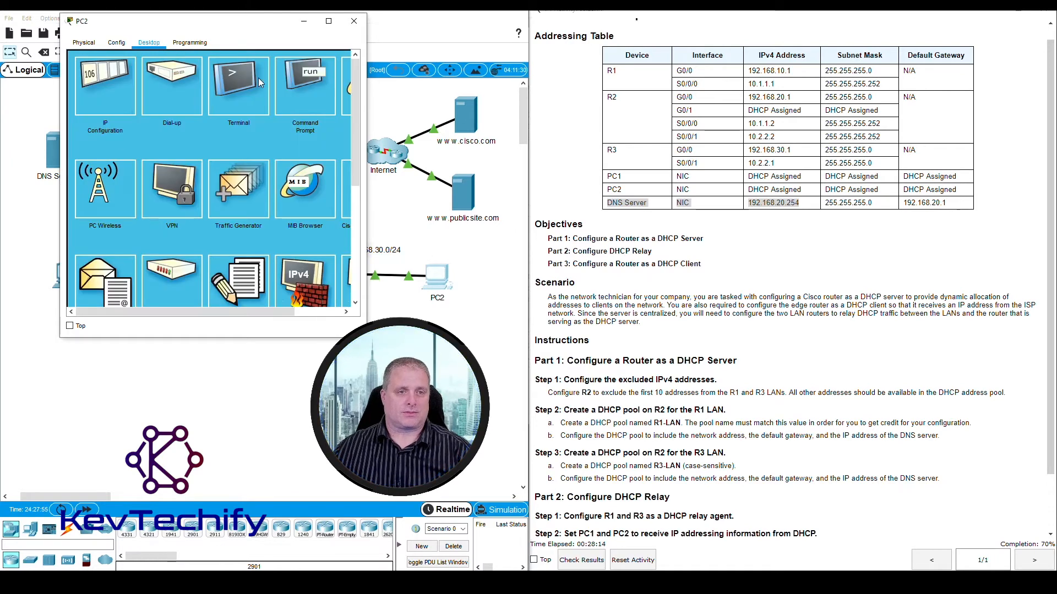
pyautogui.click(306, 83)
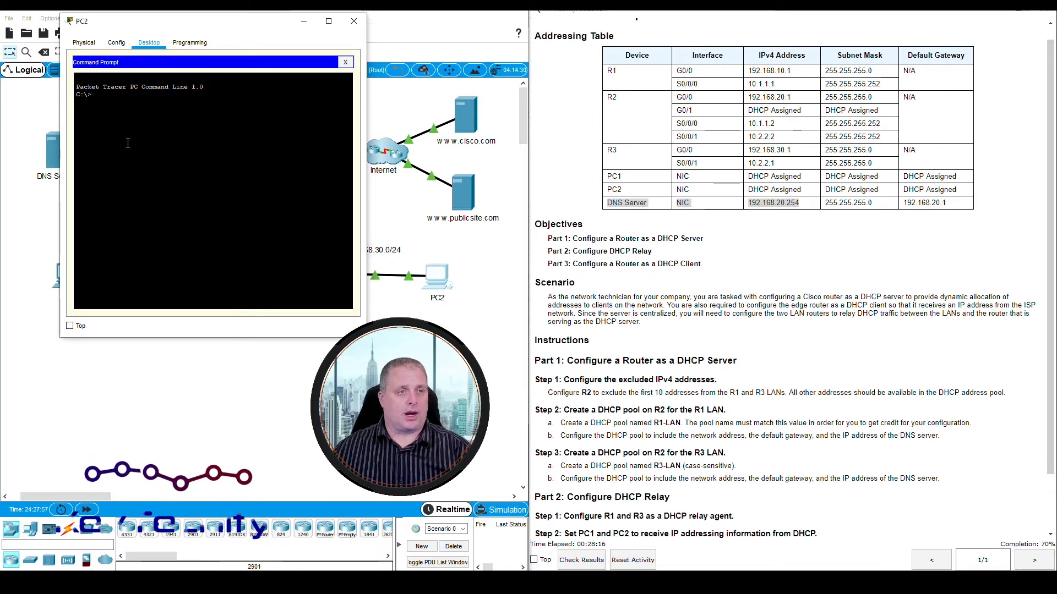
pyautogui.write('ipconfig')
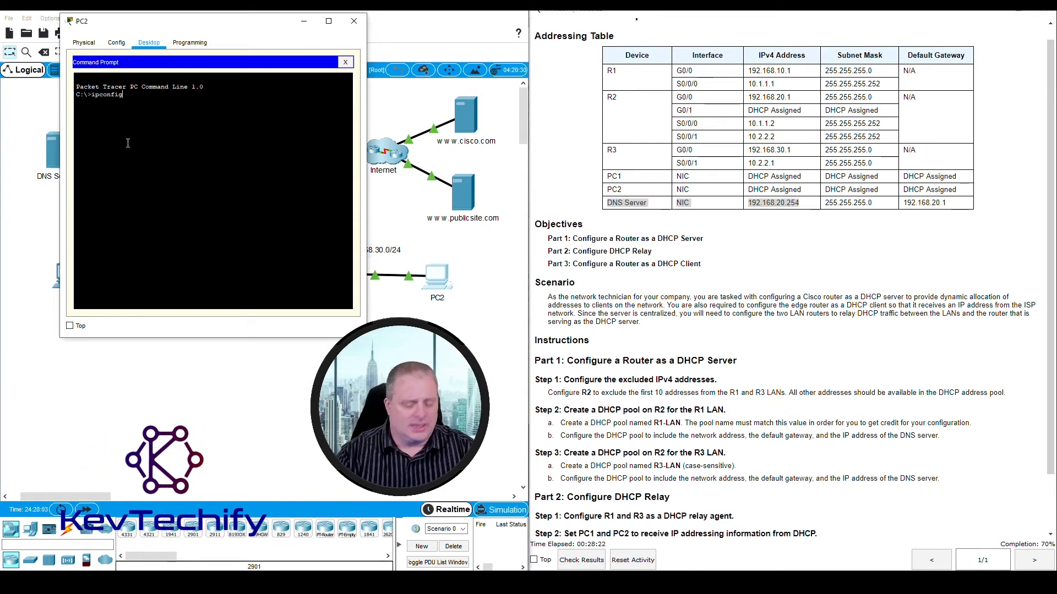
pyautogui.write(' /all')
pyautogui.press('Return')
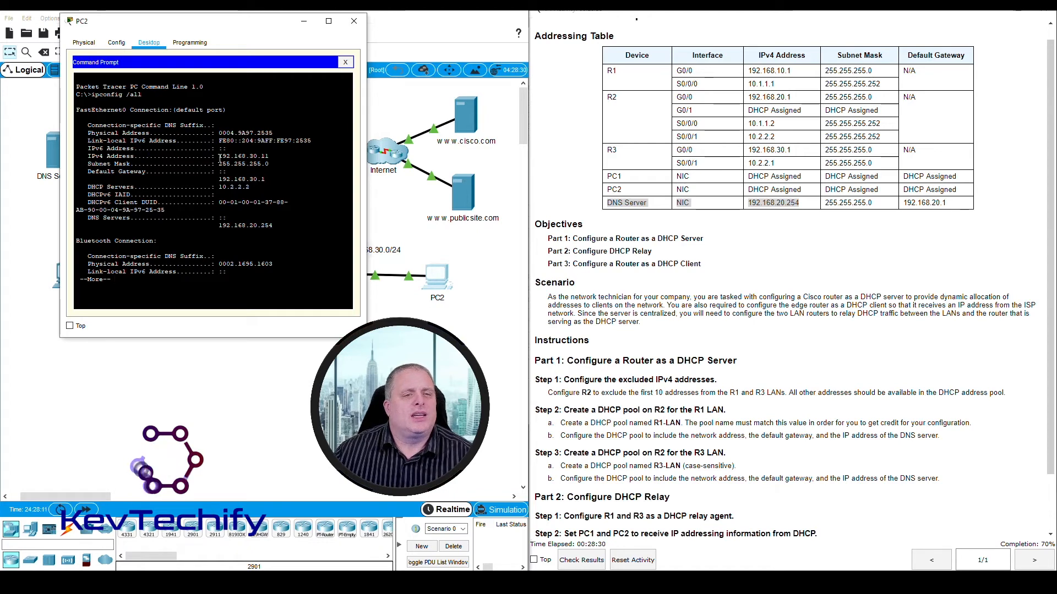
# - Check PC2's IPv4 address, subnet mask and default gateway against R3's G0/0 entry in the addressing table
pyautogui.moveTo(219, 157); pyautogui.dragTo(272, 156)
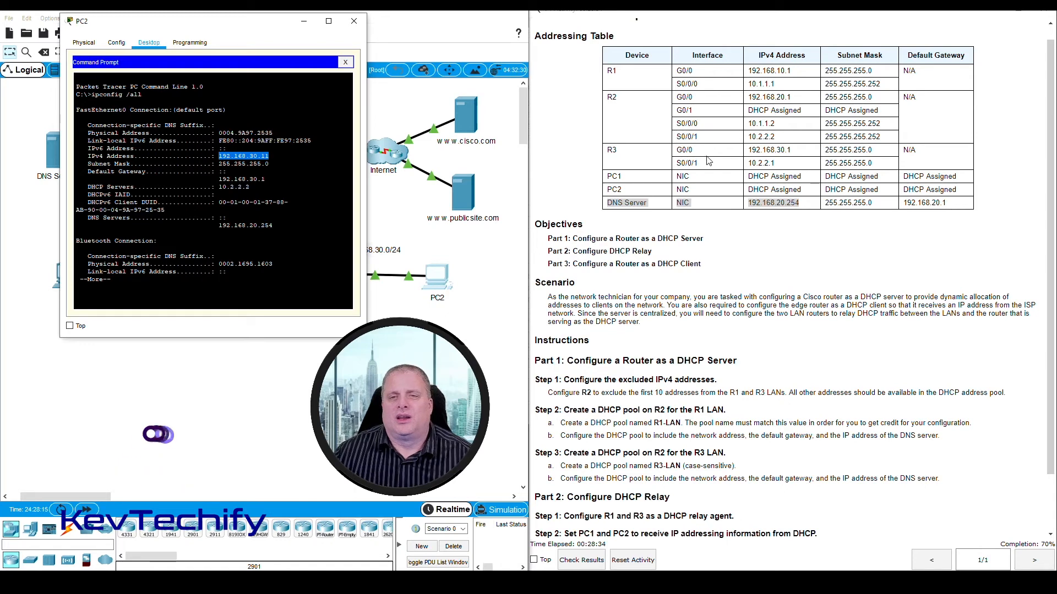
pyautogui.moveTo(747, 150); pyautogui.dragTo(773, 150)
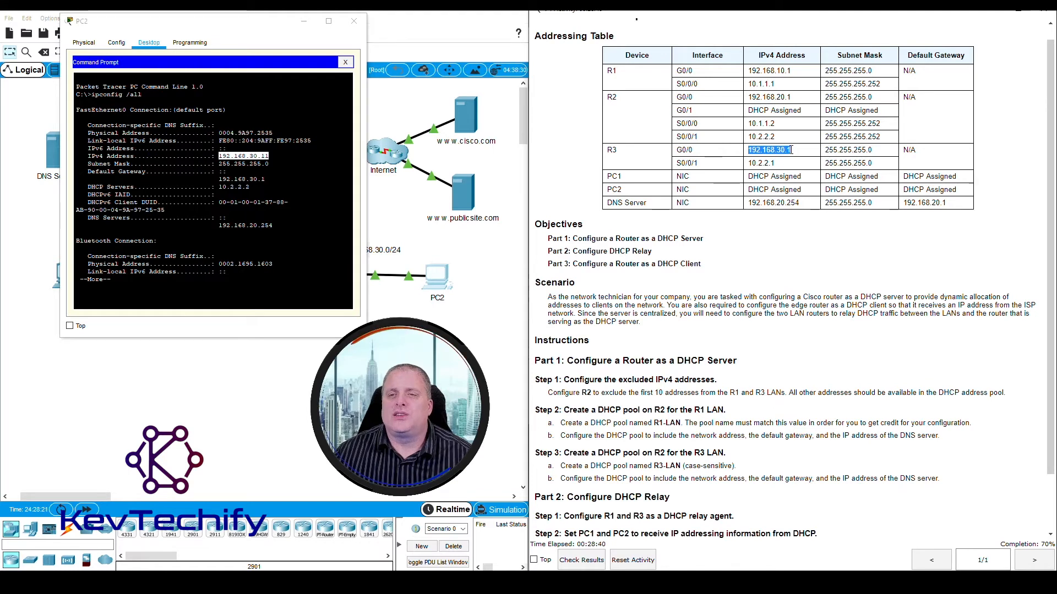
pyautogui.click(265, 156)
pyautogui.moveTo(265, 156); pyautogui.dragTo(271, 163)
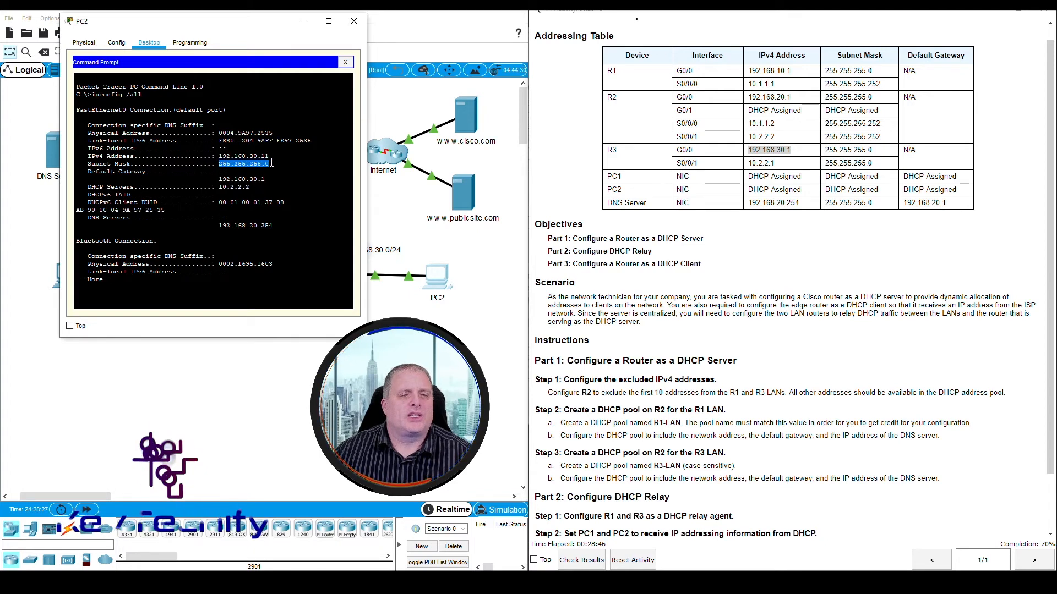
pyautogui.click(242, 172)
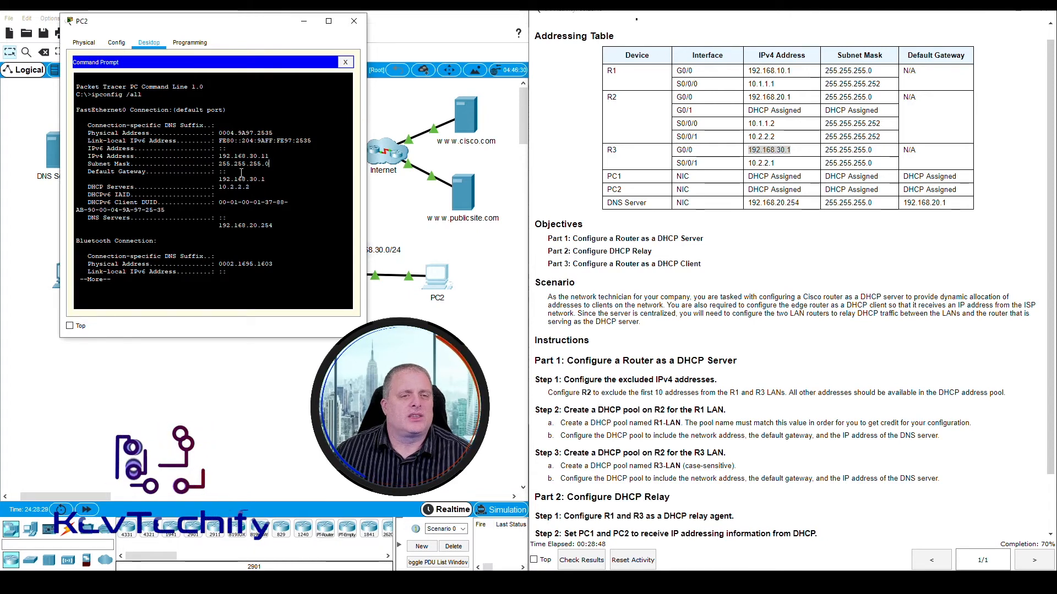
pyautogui.moveTo(219, 180); pyautogui.dragTo(269, 180)
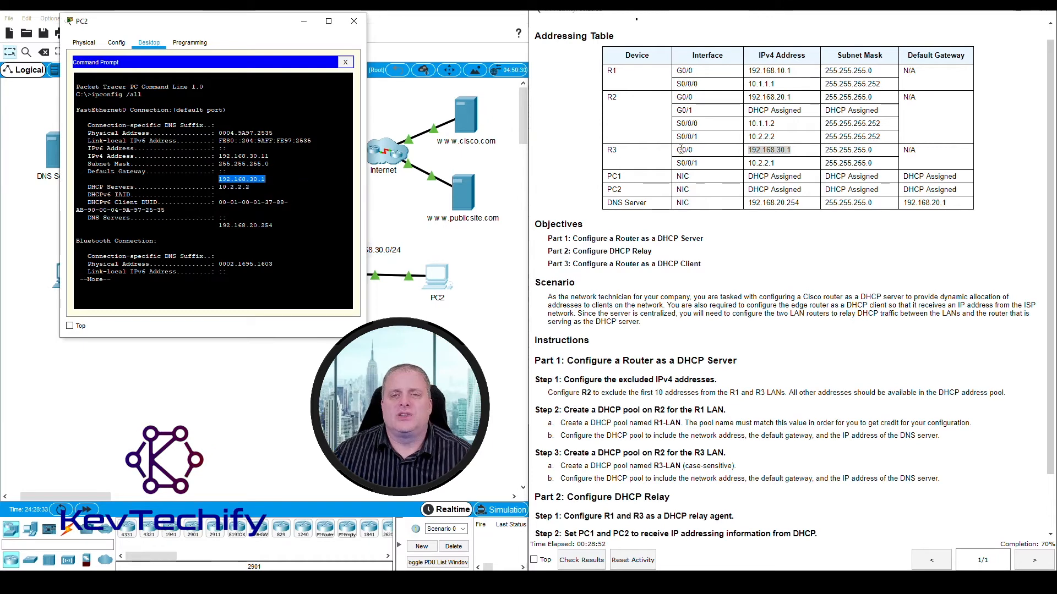
pyautogui.click(750, 149)
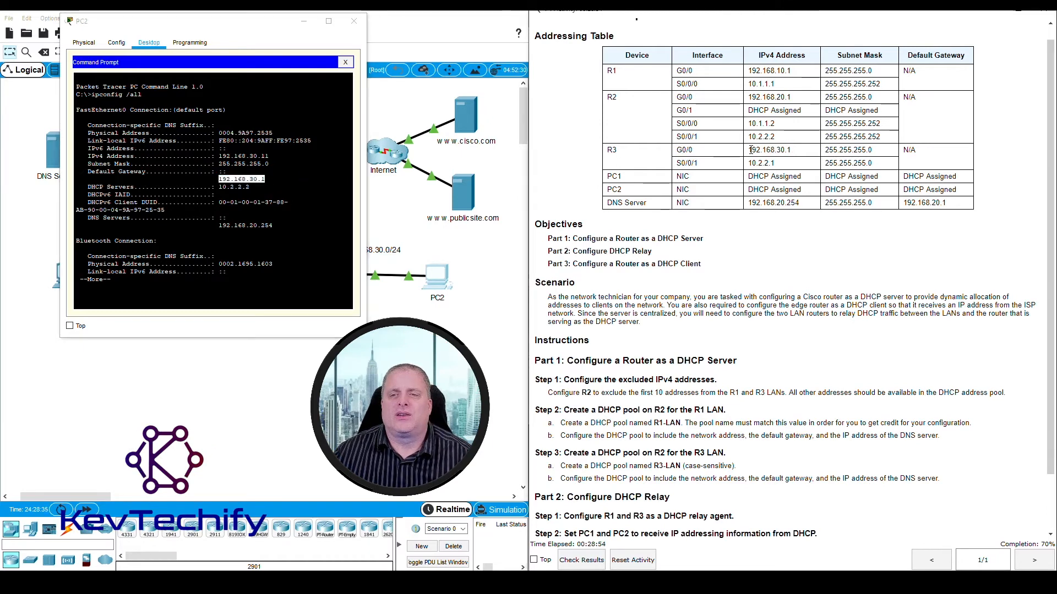
pyautogui.moveTo(750, 150); pyautogui.dragTo(794, 153)
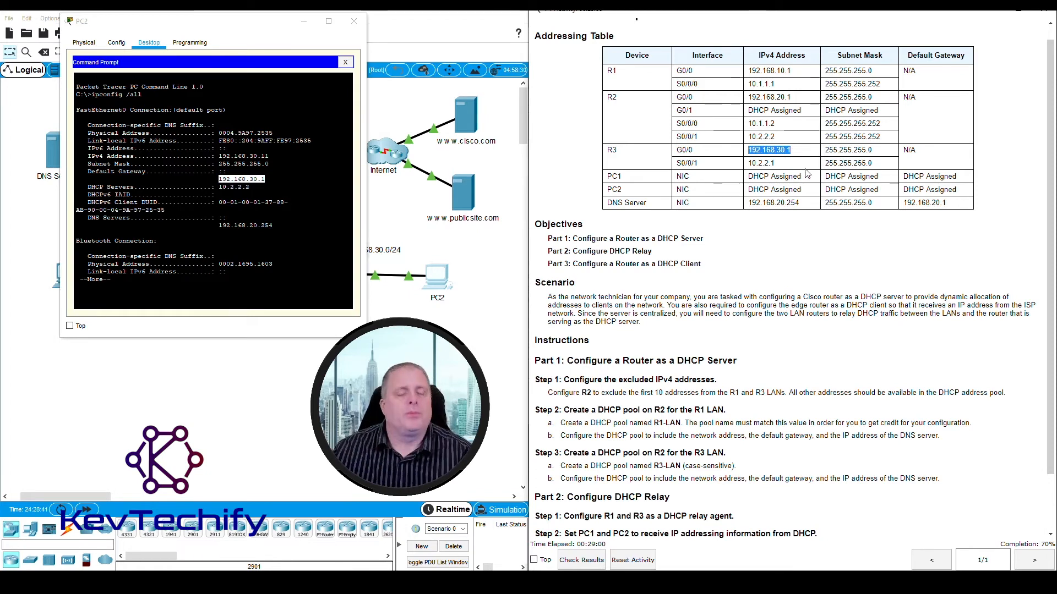
# - Compare PC2's DNS server with the addressing table, then put away PC2's window and bring up the Part 3 instructions
pyautogui.click(89, 219)
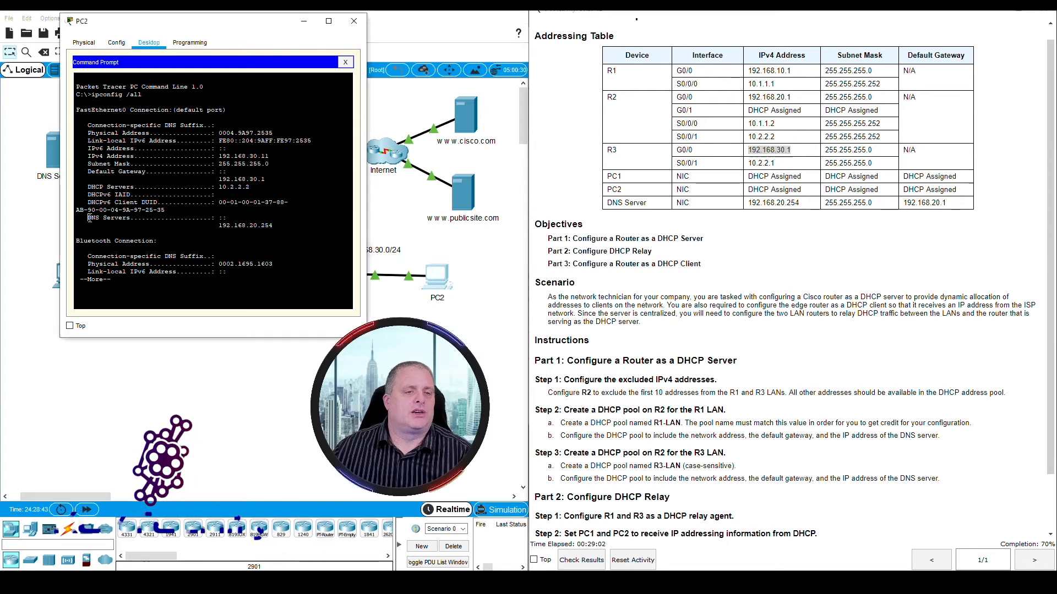
pyautogui.moveTo(89, 218); pyautogui.dragTo(291, 231)
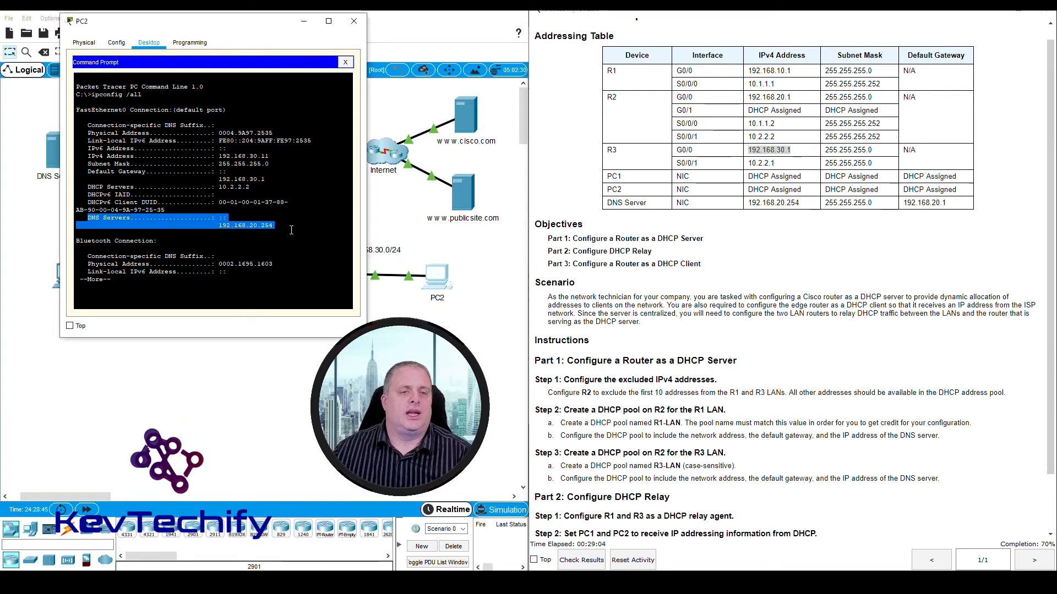
pyautogui.click(748, 203)
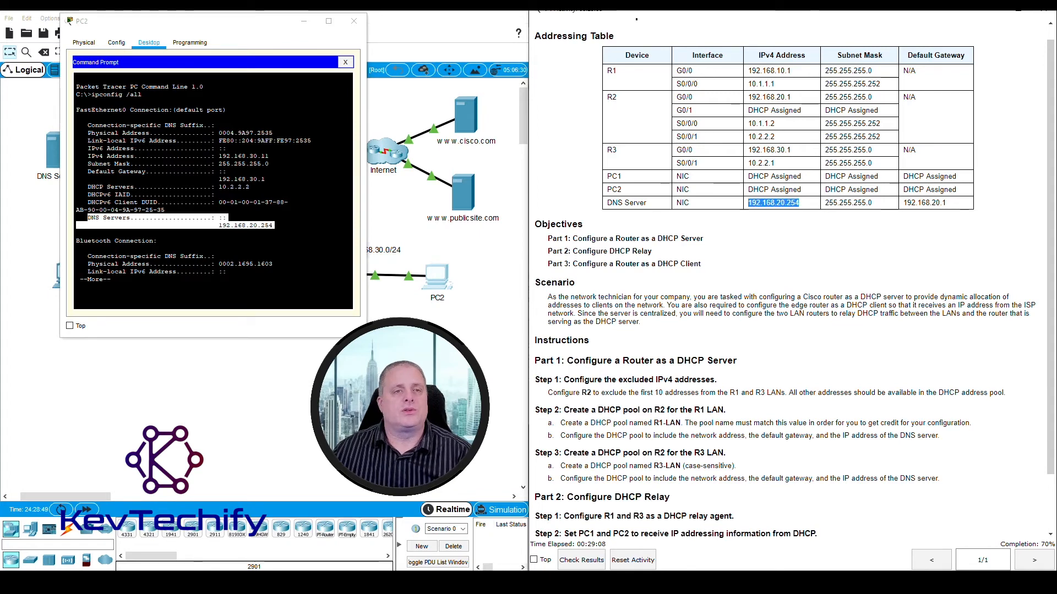
pyautogui.click(303, 21)
pyautogui.scroll(-2, 719, 385)
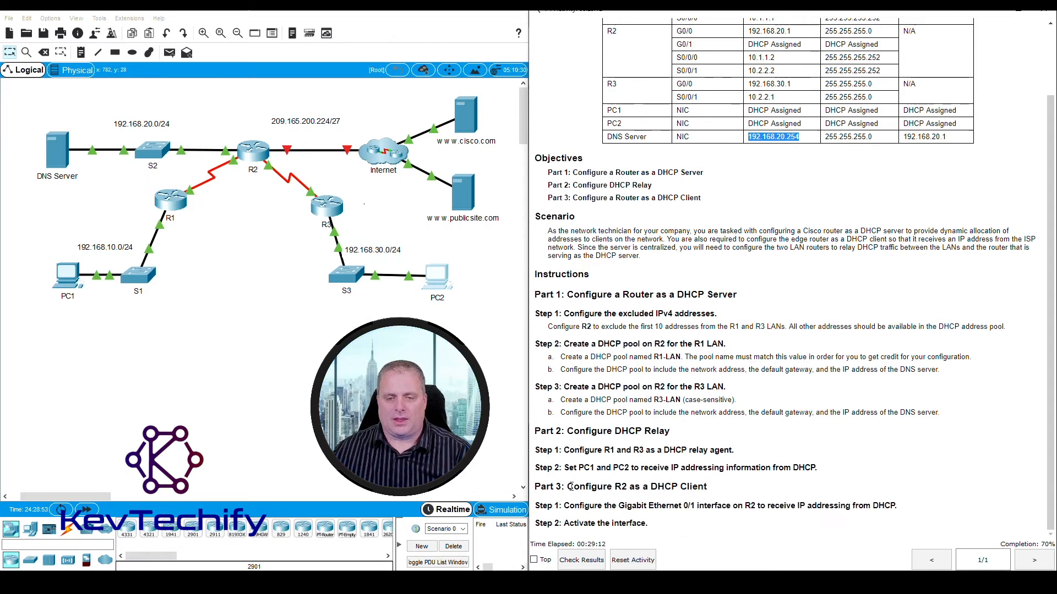
# - Review the Part 3 heading in the instructions and identify the ports on the link between R2 and the Internet
pyautogui.moveTo(569, 468); pyautogui.dragTo(839, 474)
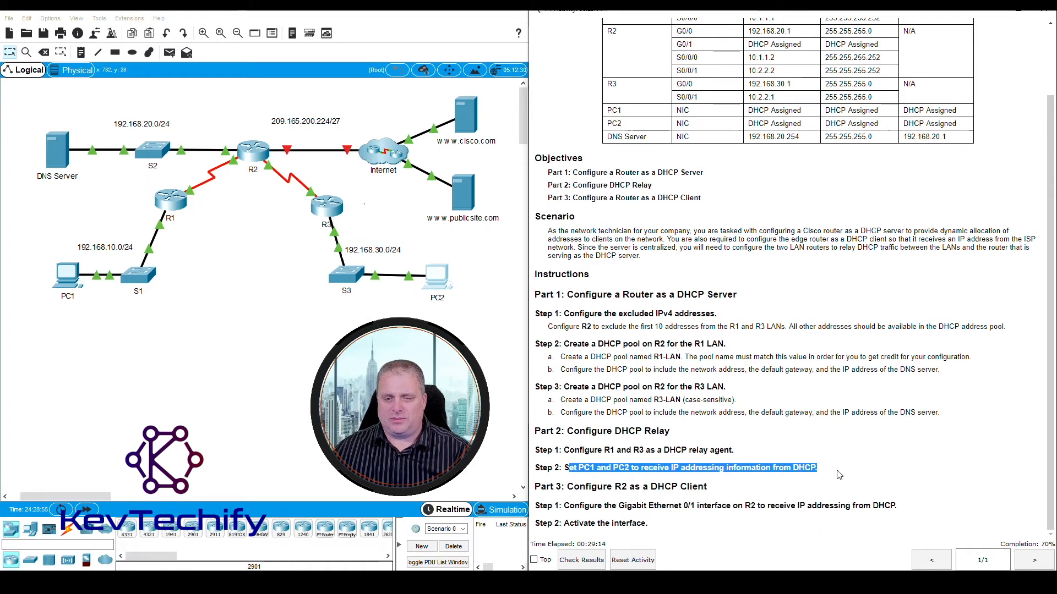
pyautogui.click(537, 489)
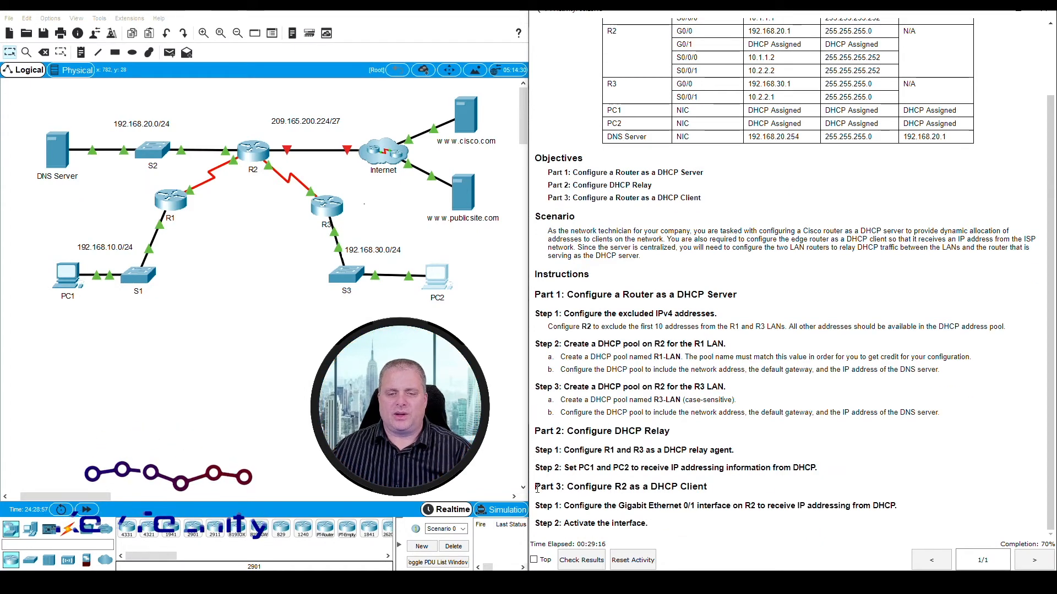
pyautogui.moveTo(537, 489); pyautogui.dragTo(721, 493)
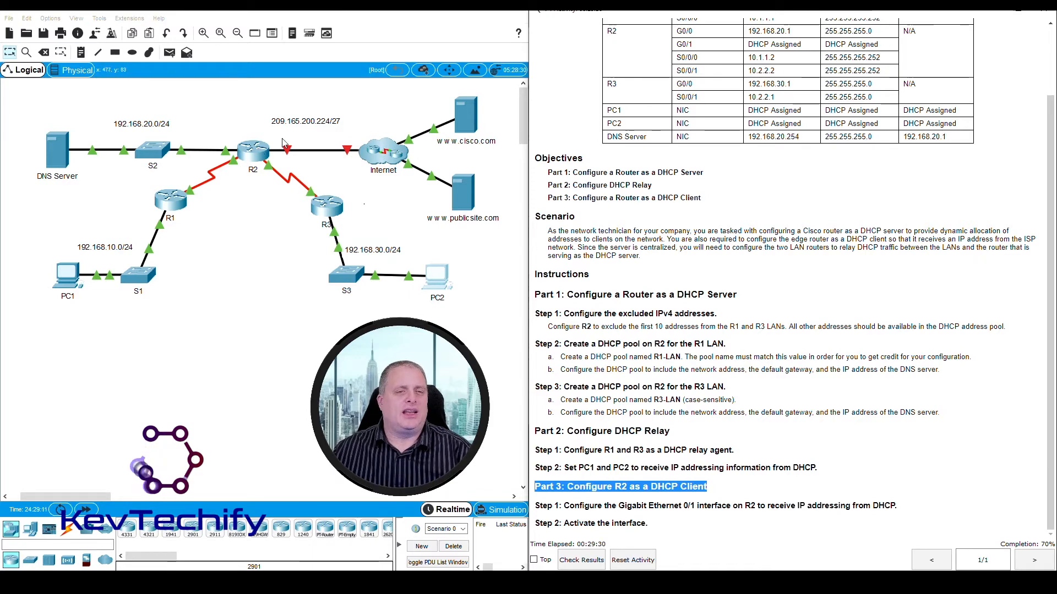
pyautogui.click(253, 248)
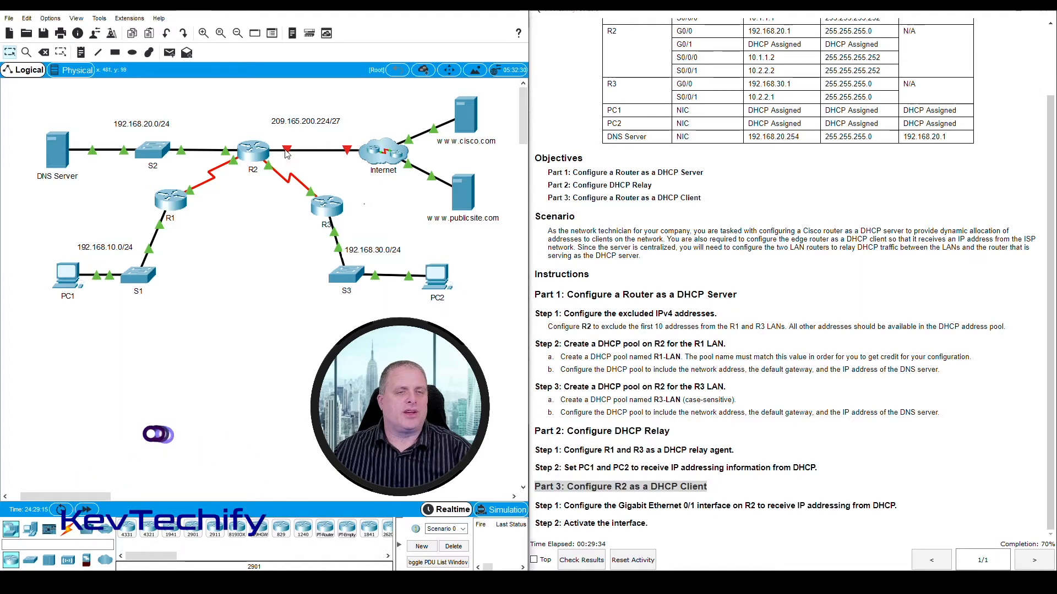
pyautogui.moveTo(286, 149)
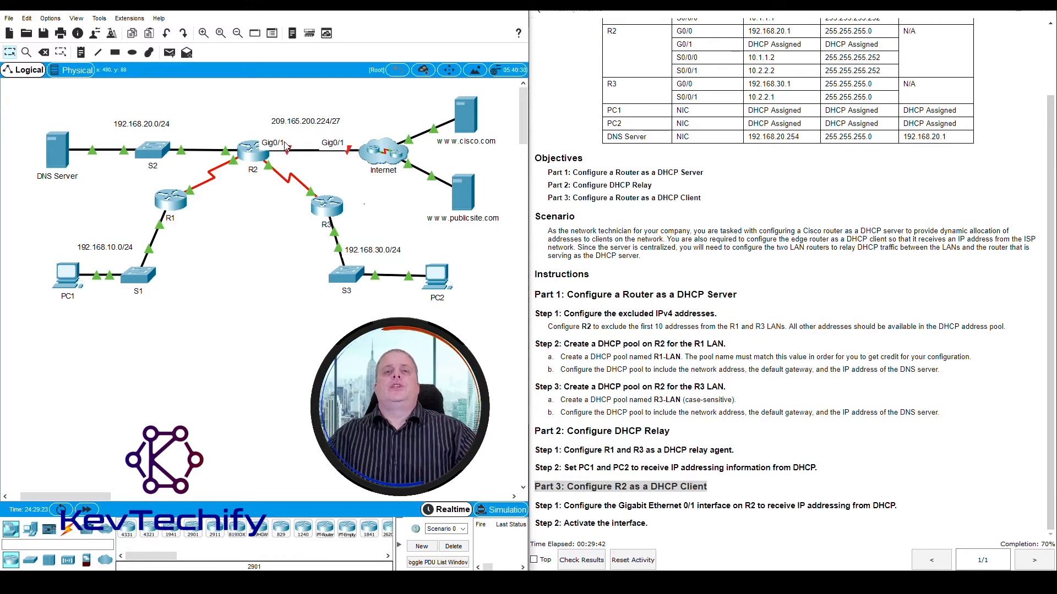
# - Bring up R2's command line and leave DHCP pool configuration for global configuration mode with exit
pyautogui.click(251, 150)
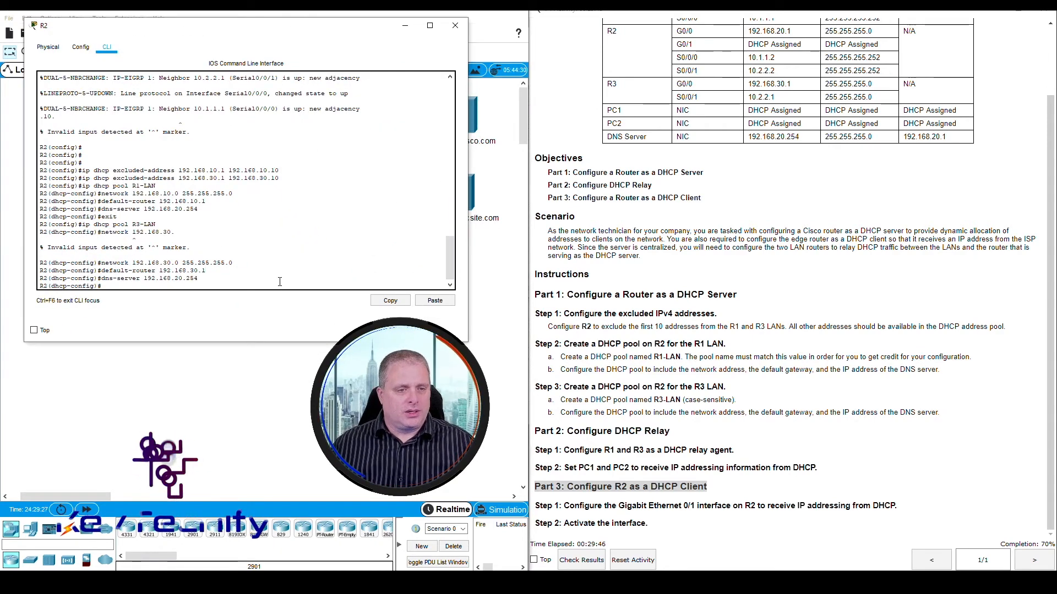
pyautogui.write('exit')
pyautogui.press('Return')
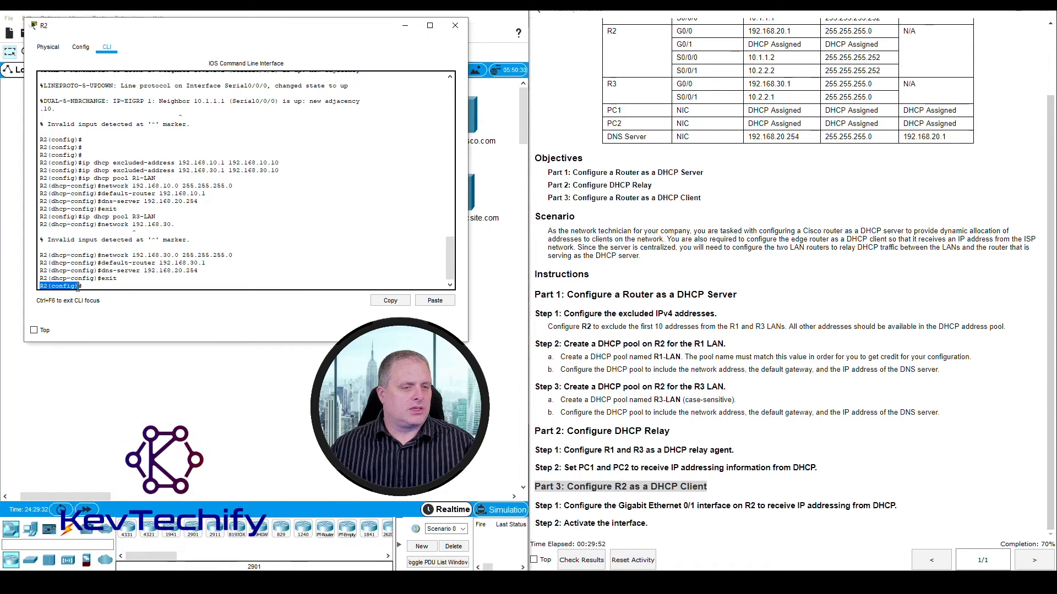
pyautogui.click(99, 286)
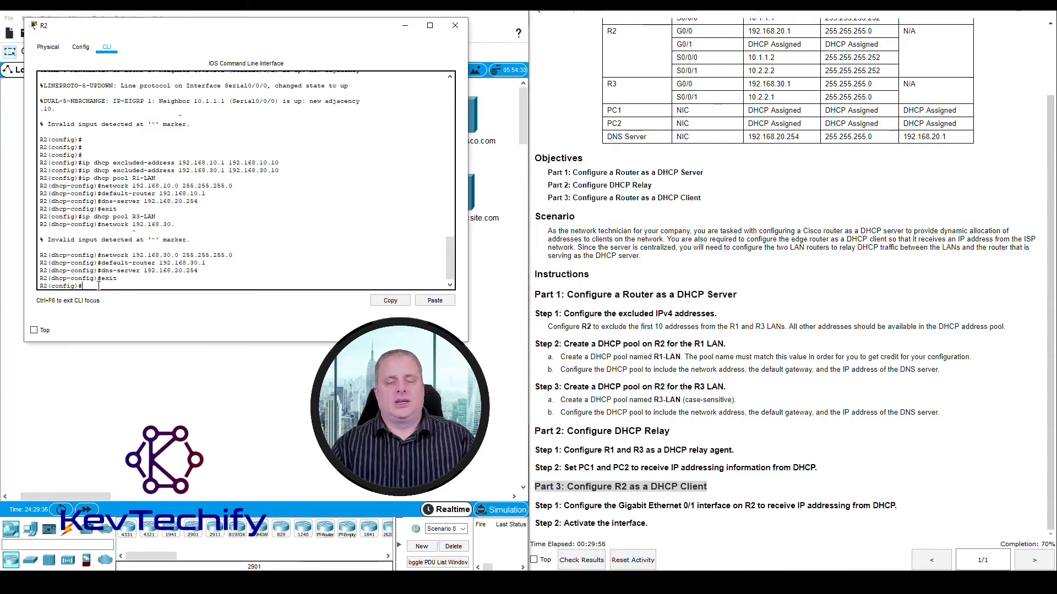
# - Check R2's Internet link in the topology, enter configuration for interface g0/1 on R2, and reread Part 3 Step 1
pyautogui.moveTo(298, 30); pyautogui.dragTo(727, 94)
pyautogui.click(247, 199)
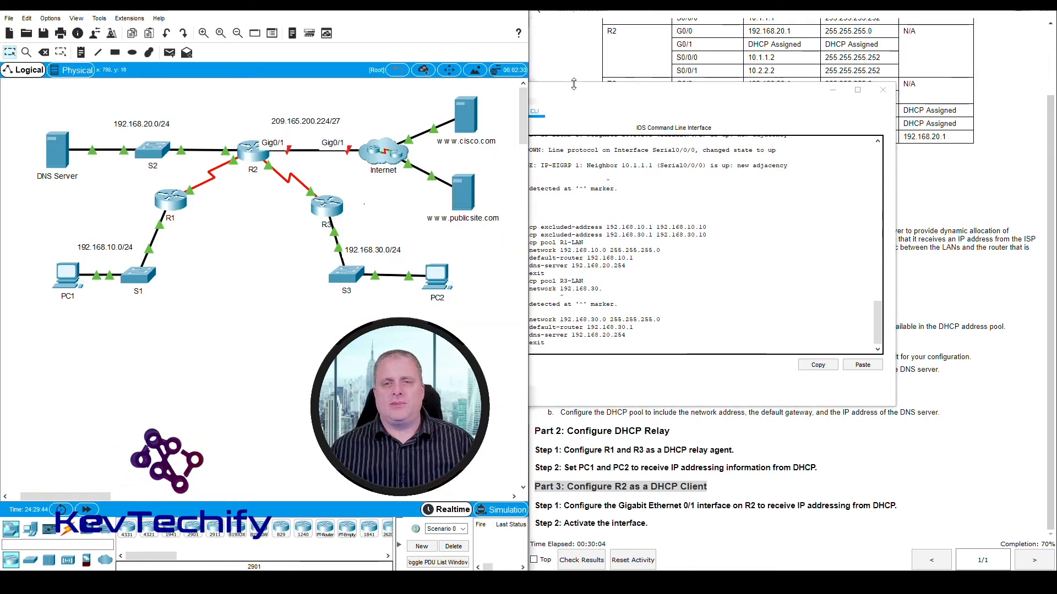
pyautogui.moveTo(576, 91); pyautogui.dragTo(179, 26)
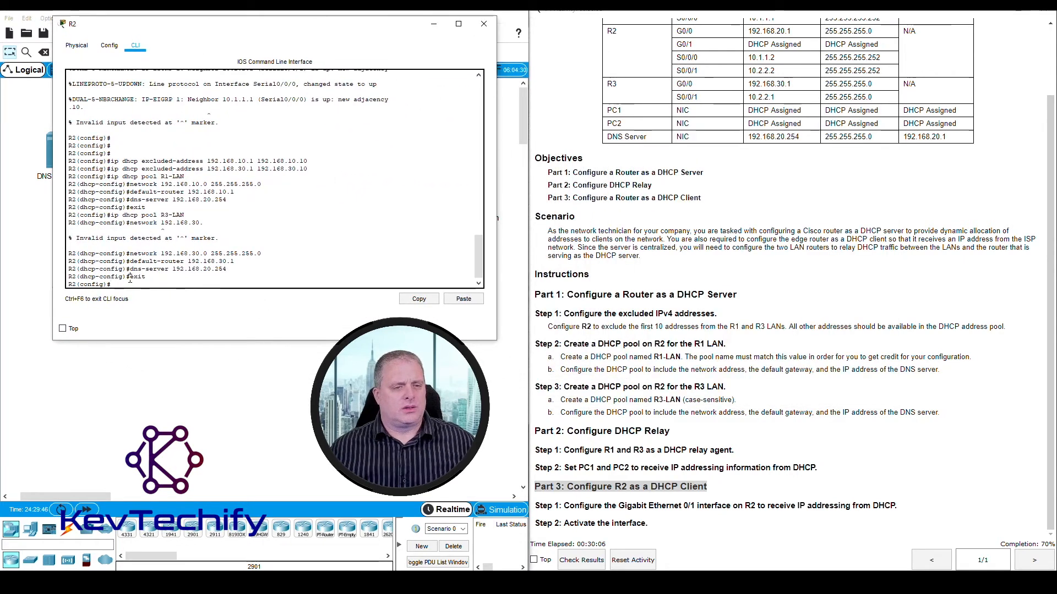
pyautogui.write('int')
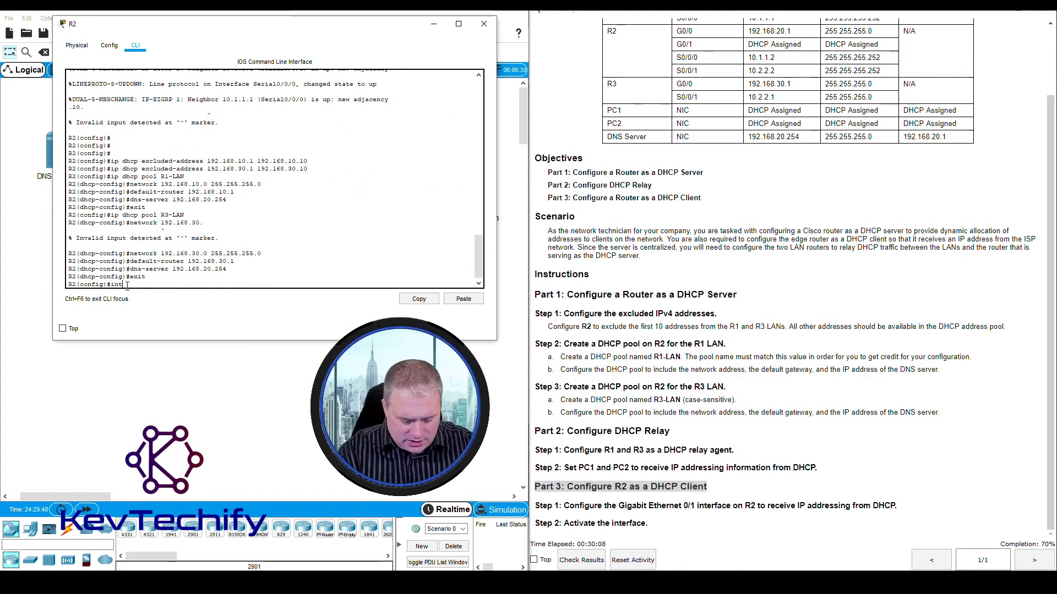
pyautogui.write('erface')
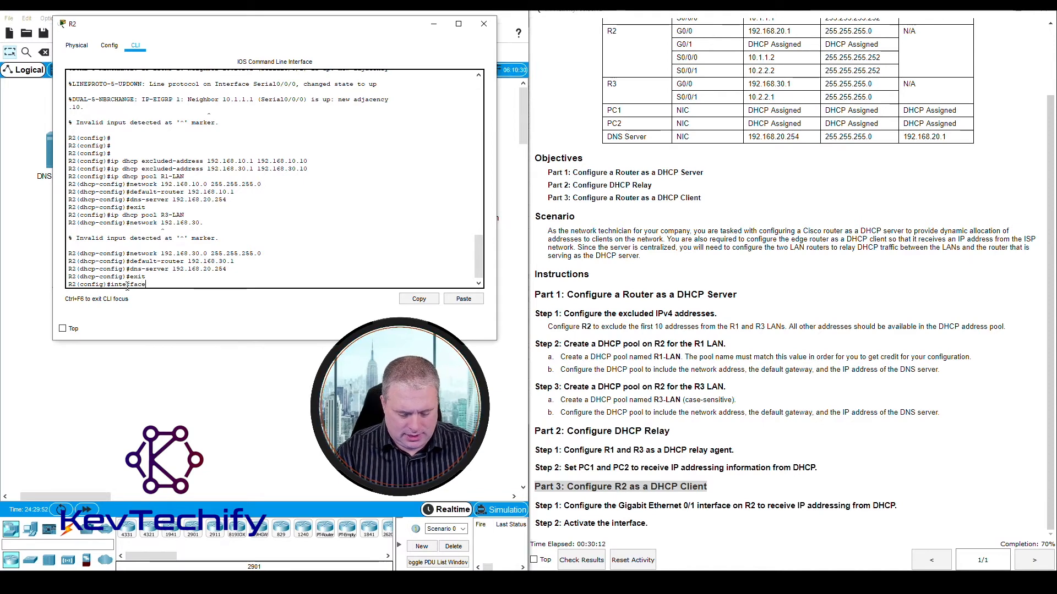
pyautogui.write(' g0/')
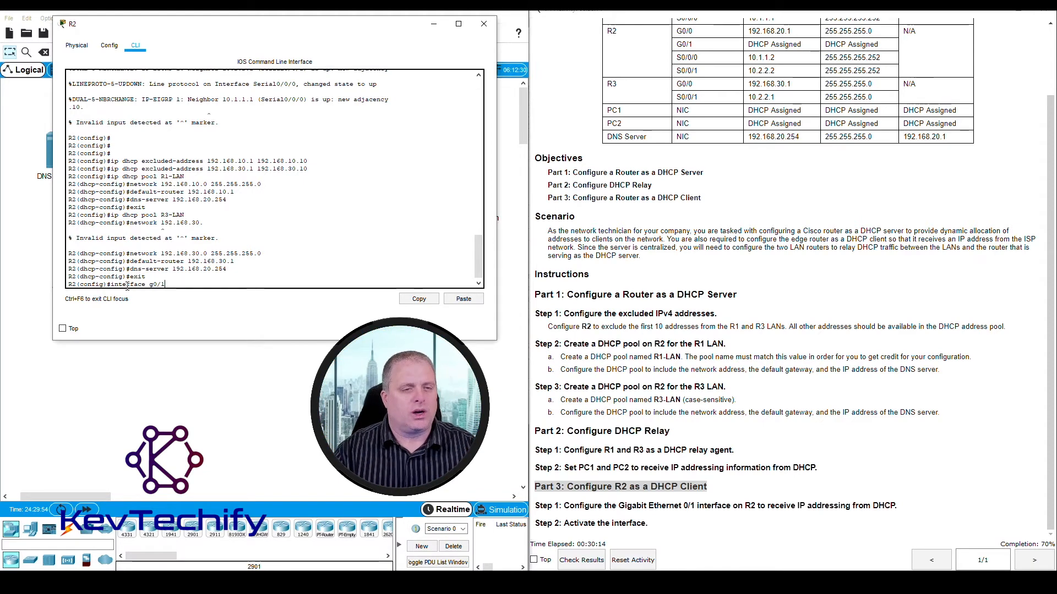
pyautogui.write('1')
pyautogui.press('Return')
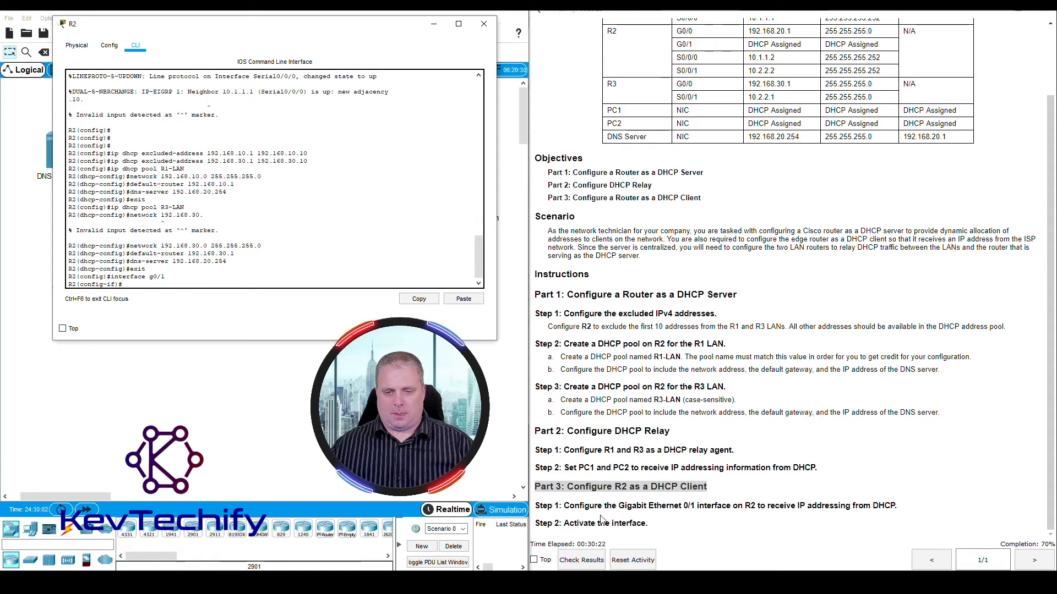
pyautogui.moveTo(828, 509); pyautogui.dragTo(894, 507)
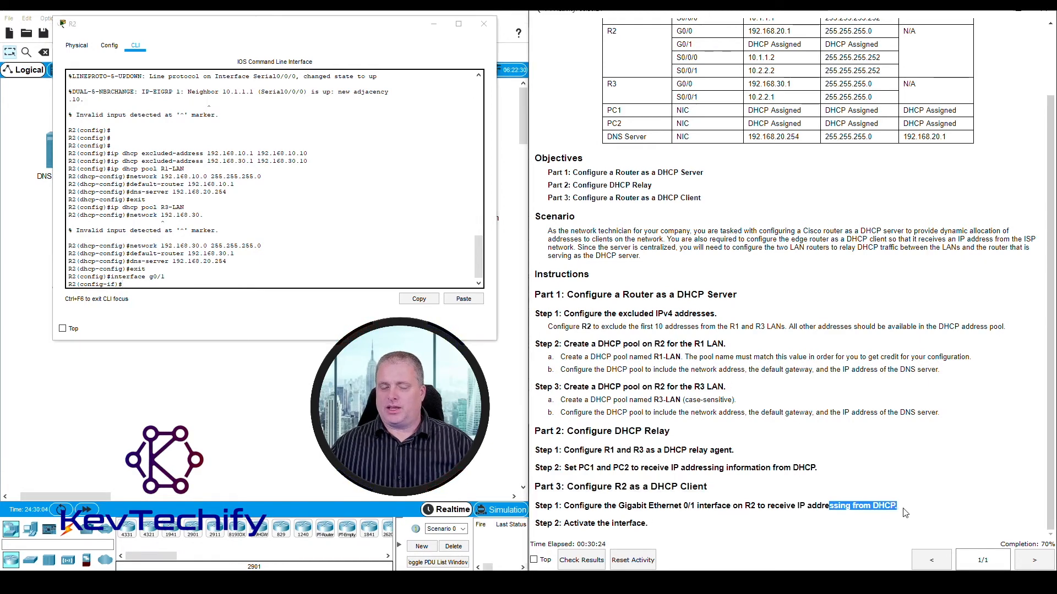
pyautogui.click(124, 285)
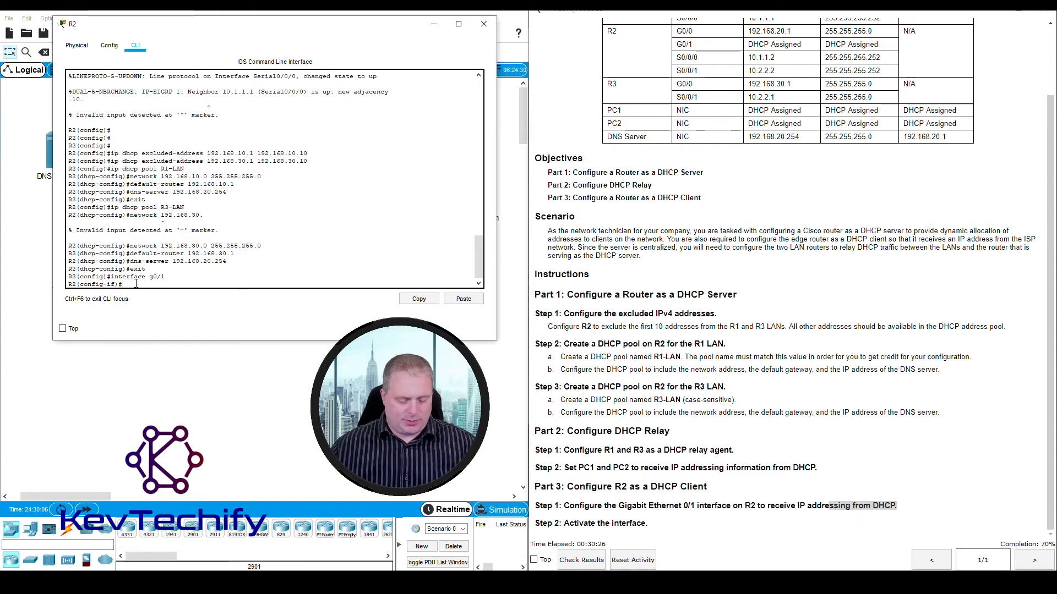
pyautogui.write('ip')
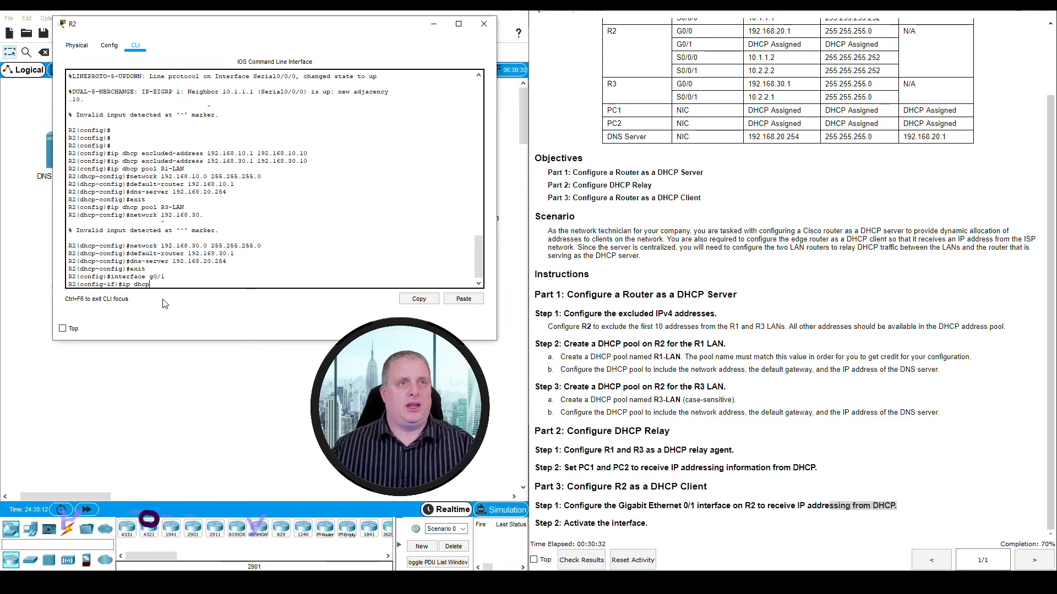
pyautogui.write('dhcp d')
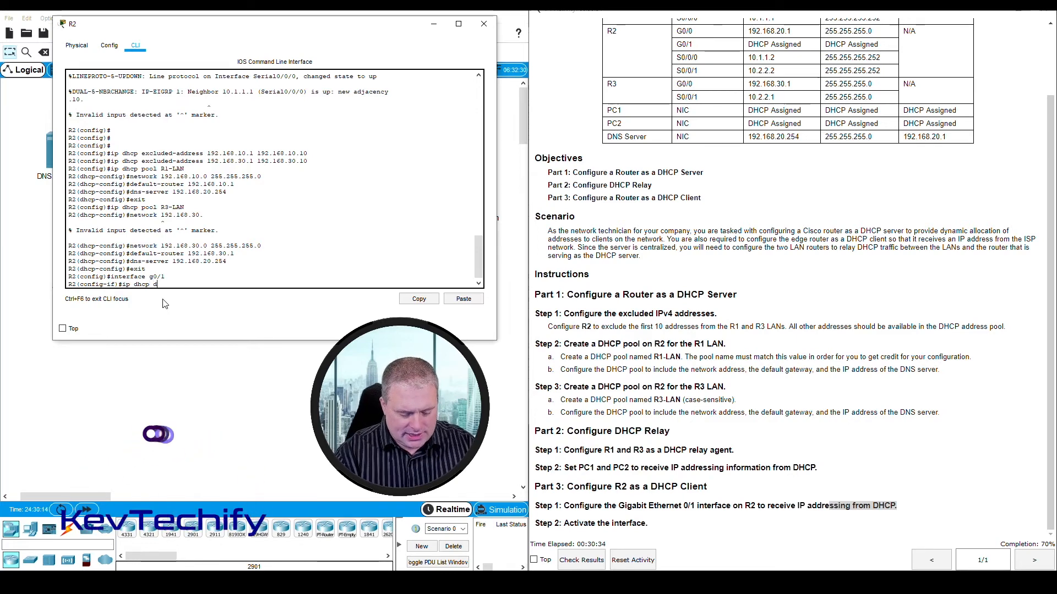
pyautogui.write('hcp')
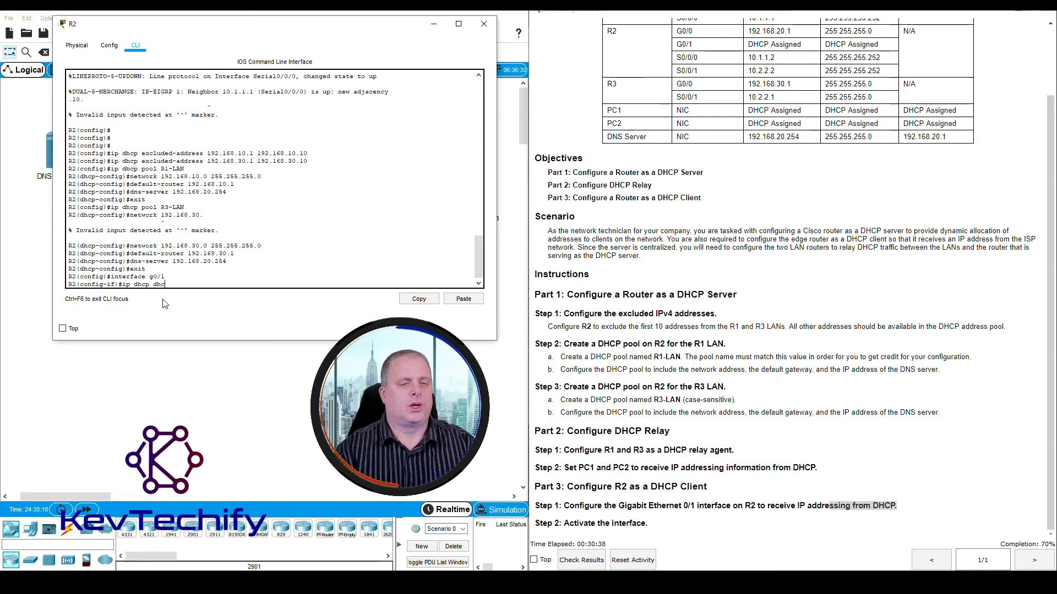
pyautogui.press('BackSpace')
pyautogui.press('BackSpace')
pyautogui.press('BackSpace')
pyautogui.press('BackSpace')
pyautogui.press('BackSpace')
pyautogui.press('BackSpace')
pyautogui.press('BackSpace')
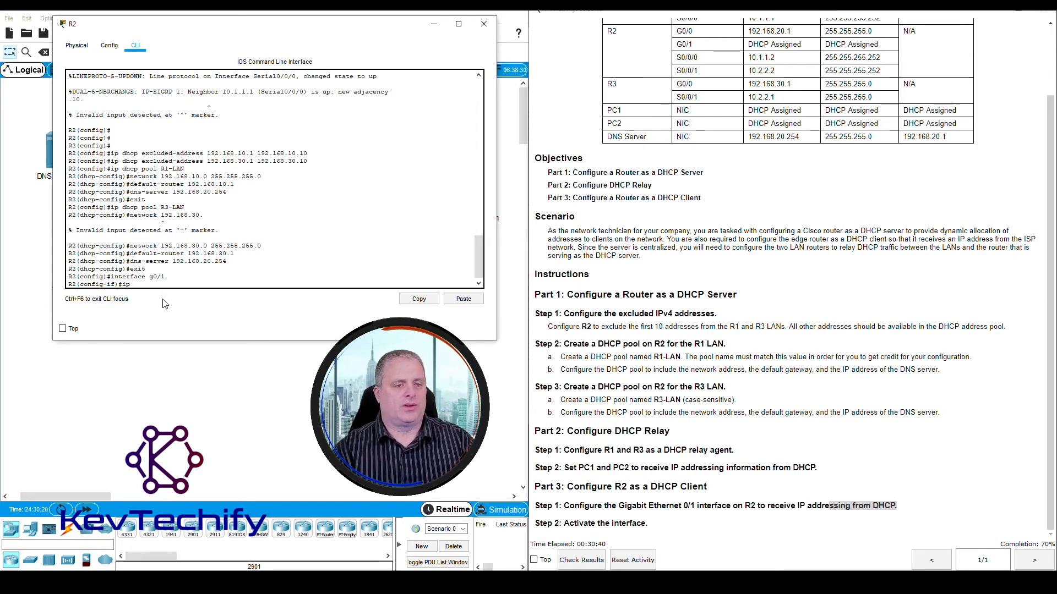
# - Enter ip address ? for R2's g0/1 interface and examine the listed address and dhcp options
pyautogui.write('ip ')
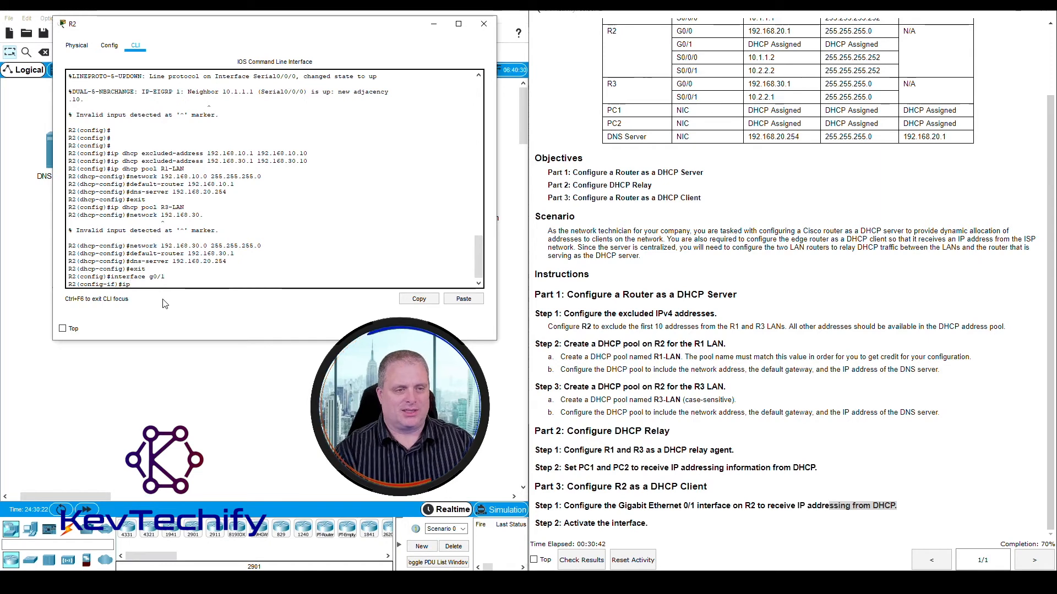
pyautogui.write('add')
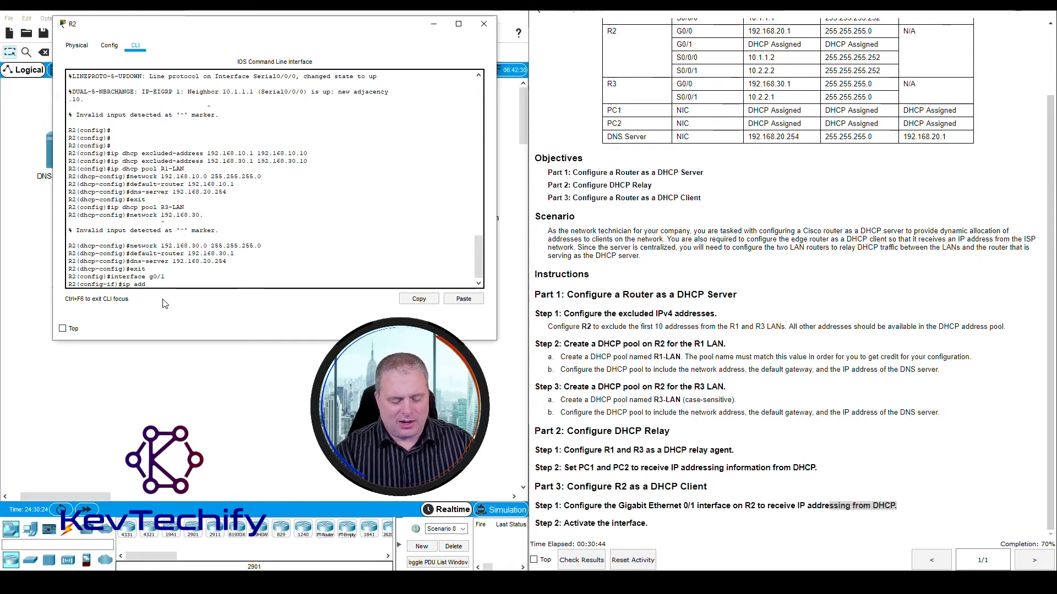
pyautogui.write('ress')
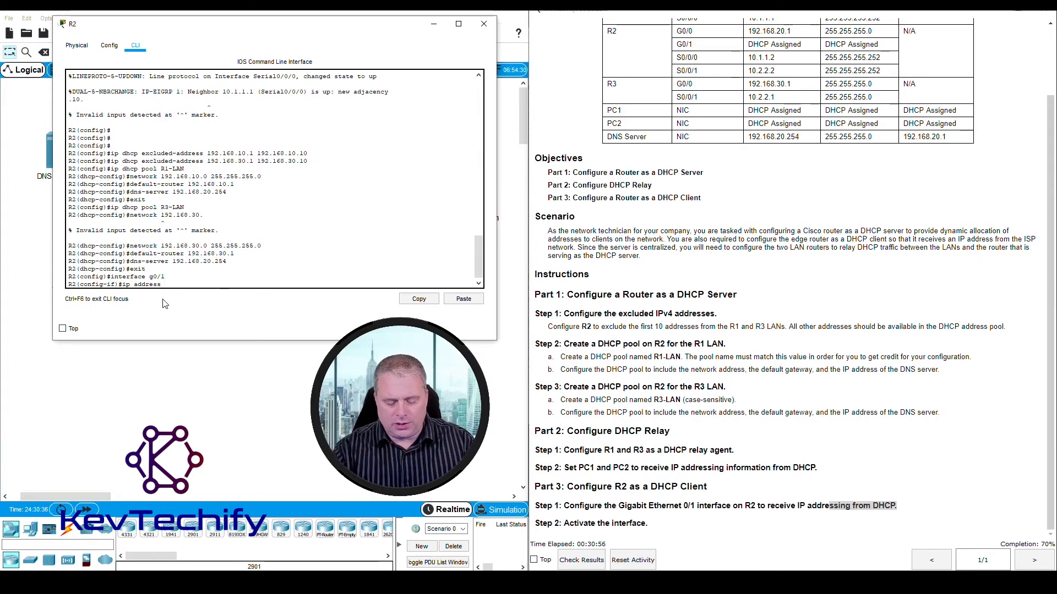
pyautogui.write('?')
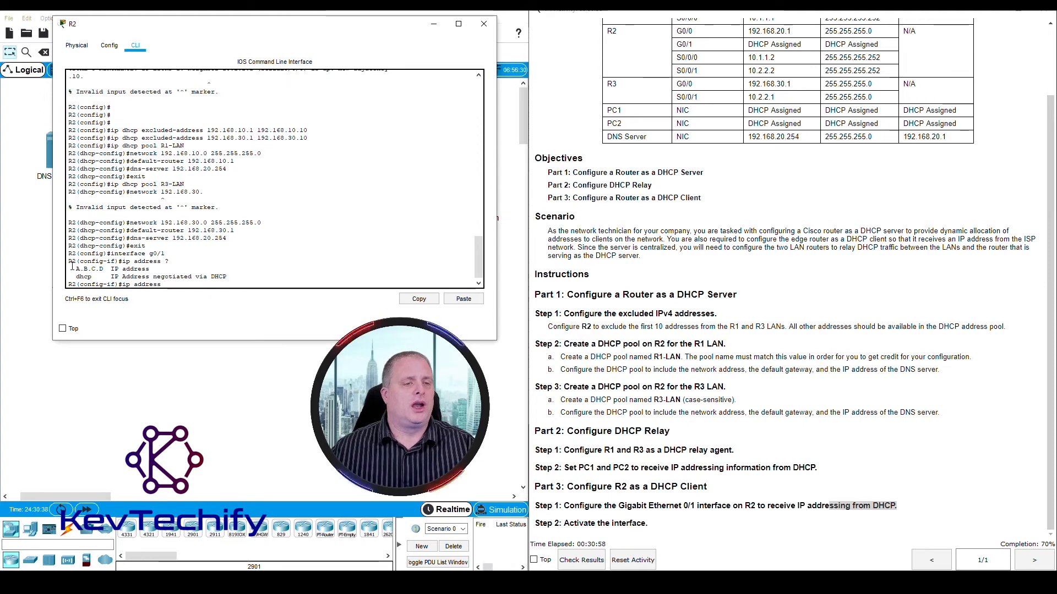
pyautogui.moveTo(76, 270); pyautogui.dragTo(149, 270)
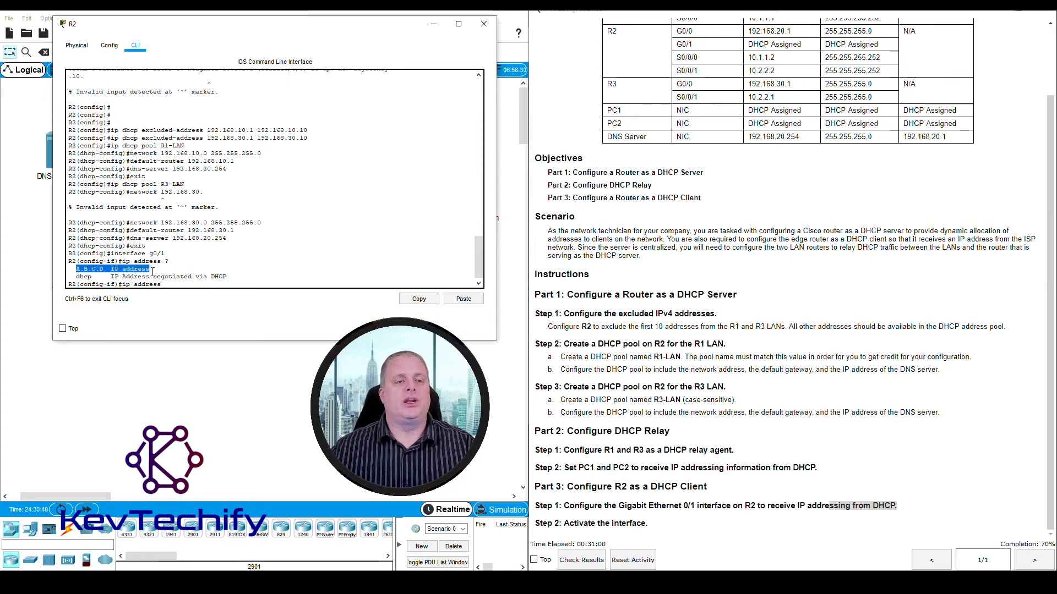
pyautogui.moveTo(76, 276); pyautogui.dragTo(92, 277)
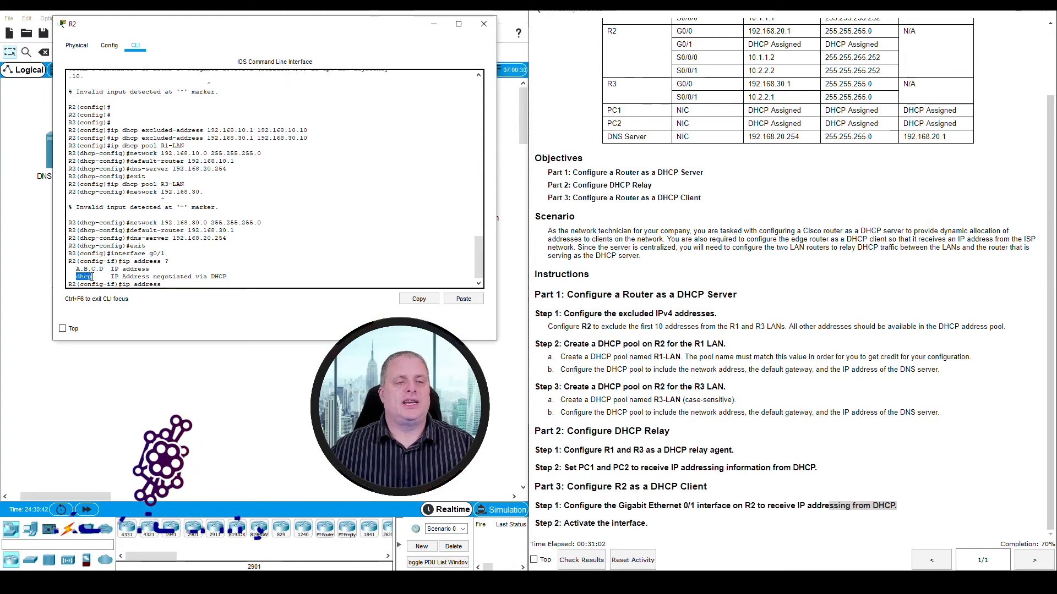
pyautogui.moveTo(157, 277); pyautogui.dragTo(227, 277)
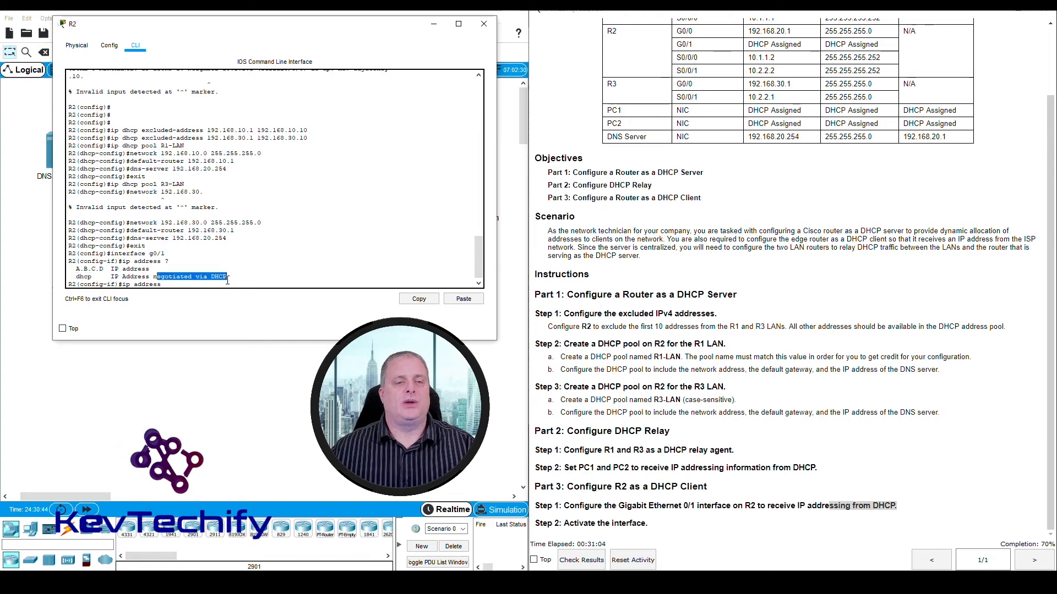
# - Complete and run ip address dhcp so R2's g0/1 interface gets its addressing from DHCP
pyautogui.click(173, 285)
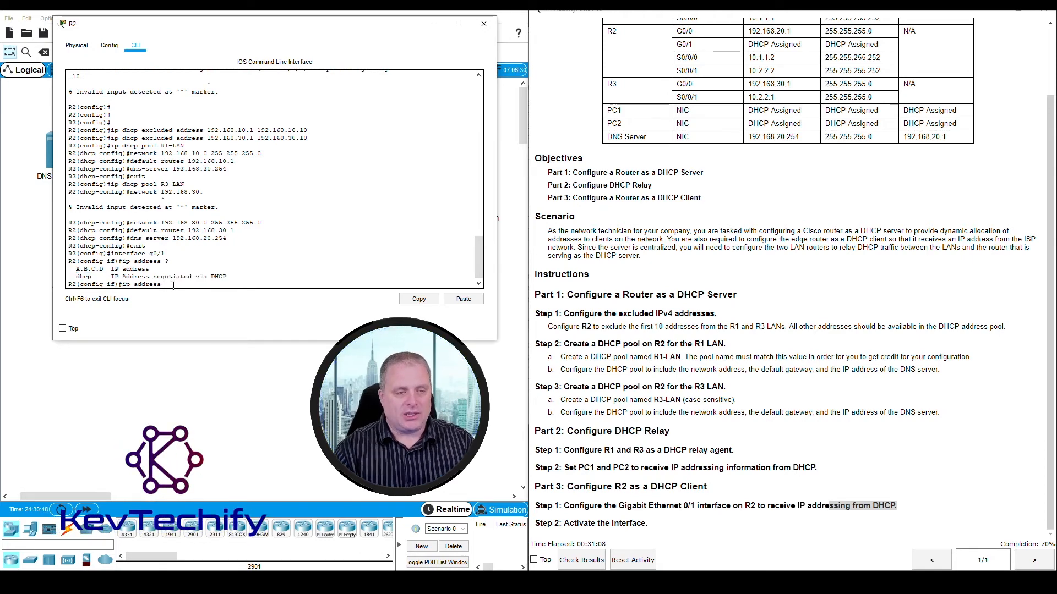
pyautogui.write('dhcp')
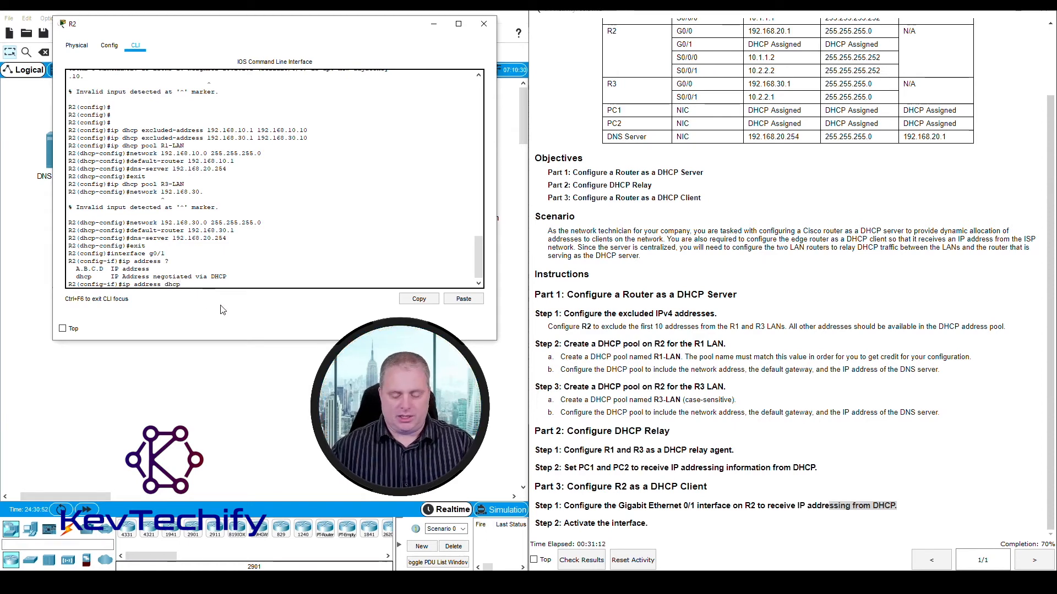
pyautogui.press('Return')
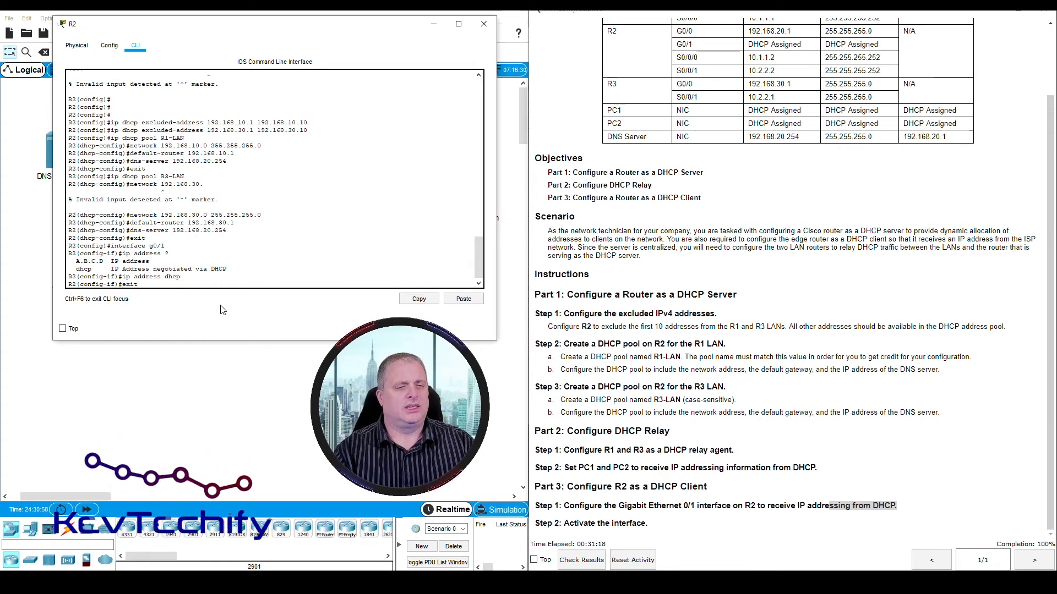
# - Exit interface and global configuration on R2 to return to privileged EXEC mode
pyautogui.write('exit')
pyautogui.press('Return')
pyautogui.write('exit')
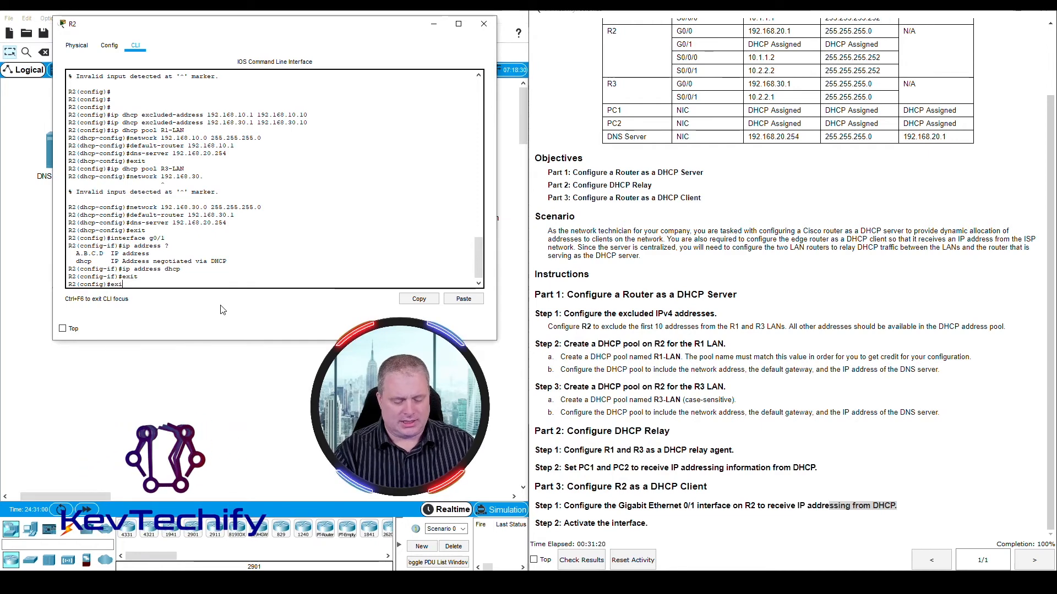
pyautogui.press('Return')
pyautogui.press('Return')
pyautogui.press('Return')
pyautogui.press('Return')
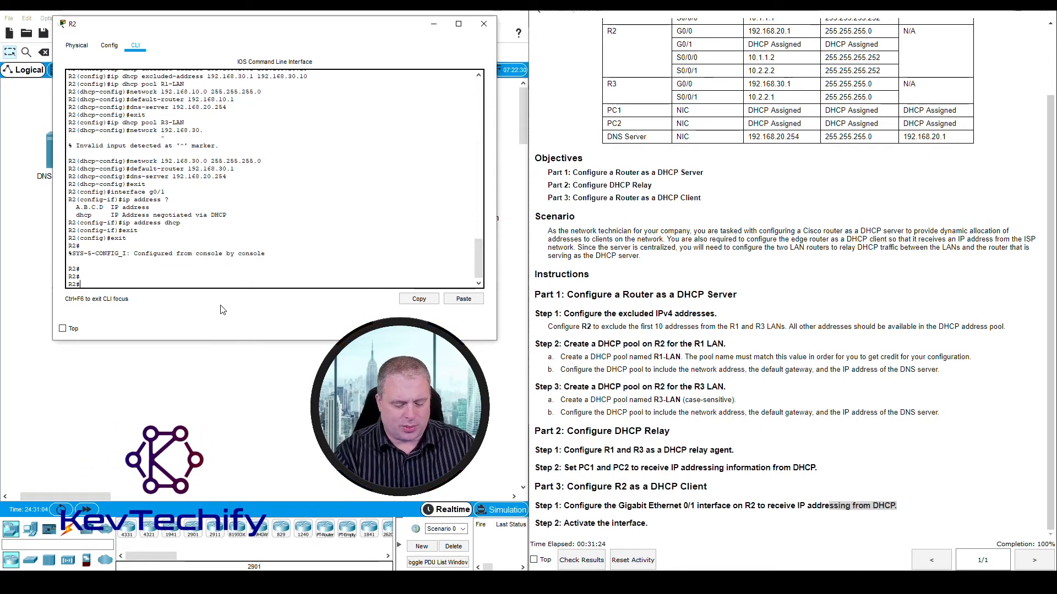
# - Run show ip int br on R2 and check the GigabitEthernet0/1 entry's address, method and status
pyautogui.write('show ip in')
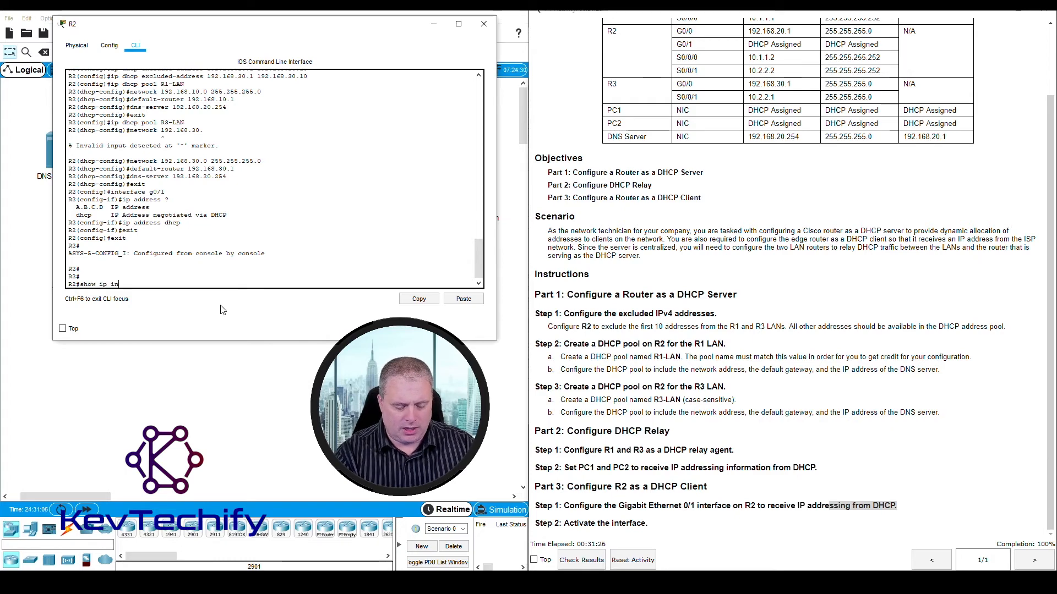
pyautogui.write('t br')
pyautogui.press('Return')
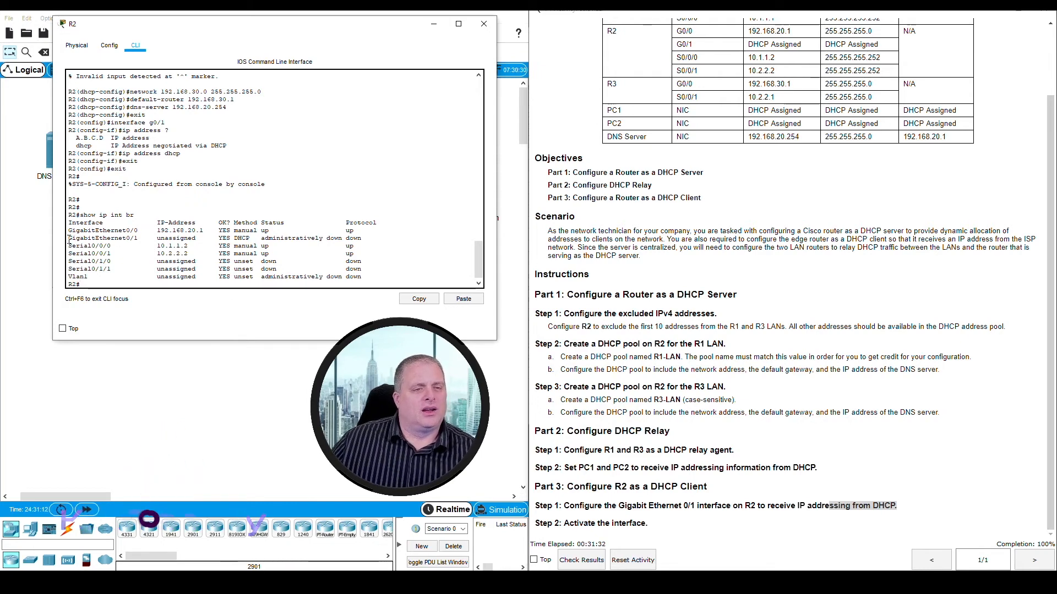
pyautogui.moveTo(69, 239); pyautogui.dragTo(365, 241)
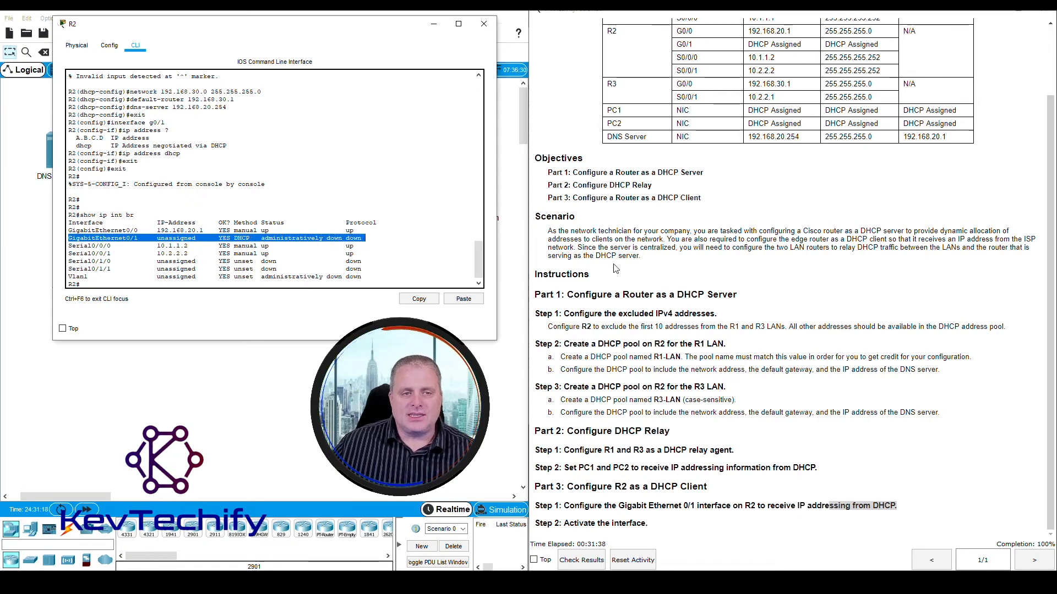
# - Enter global configuration mode on R2 and open interface g0/1 for configuration, following Part 3 Step 2 of the instructions
pyautogui.click(672, 415)
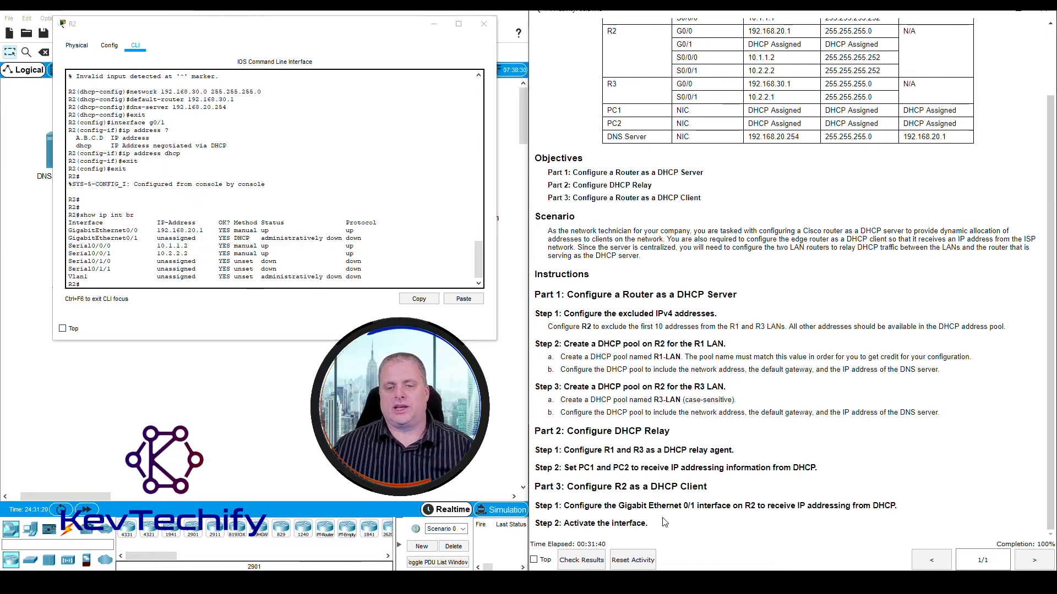
pyautogui.moveTo(540, 523); pyautogui.dragTo(665, 529)
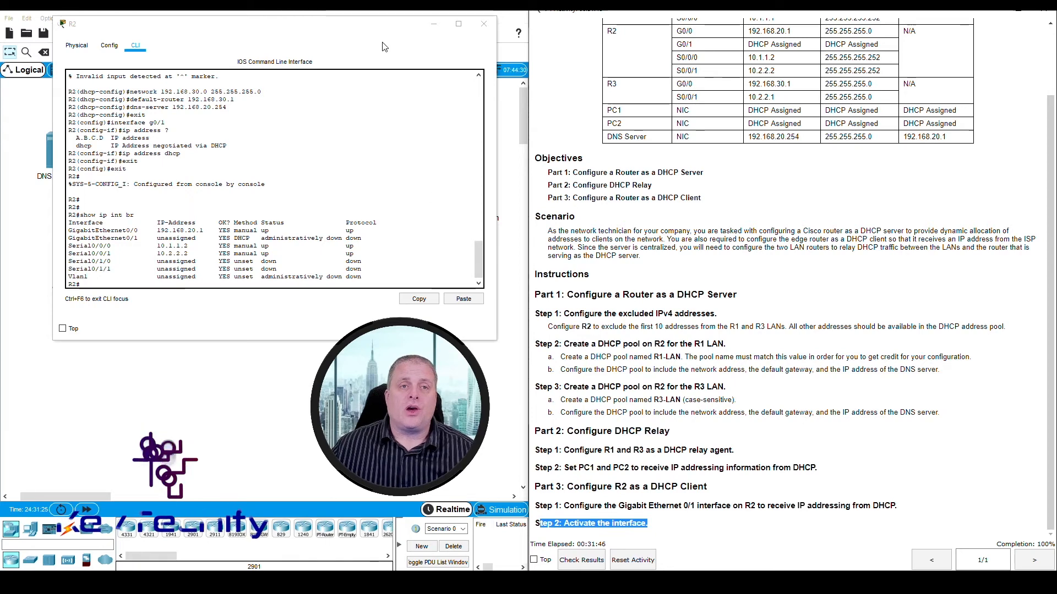
pyautogui.click(373, 30)
pyautogui.moveTo(365, 239); pyautogui.dragTo(68, 240)
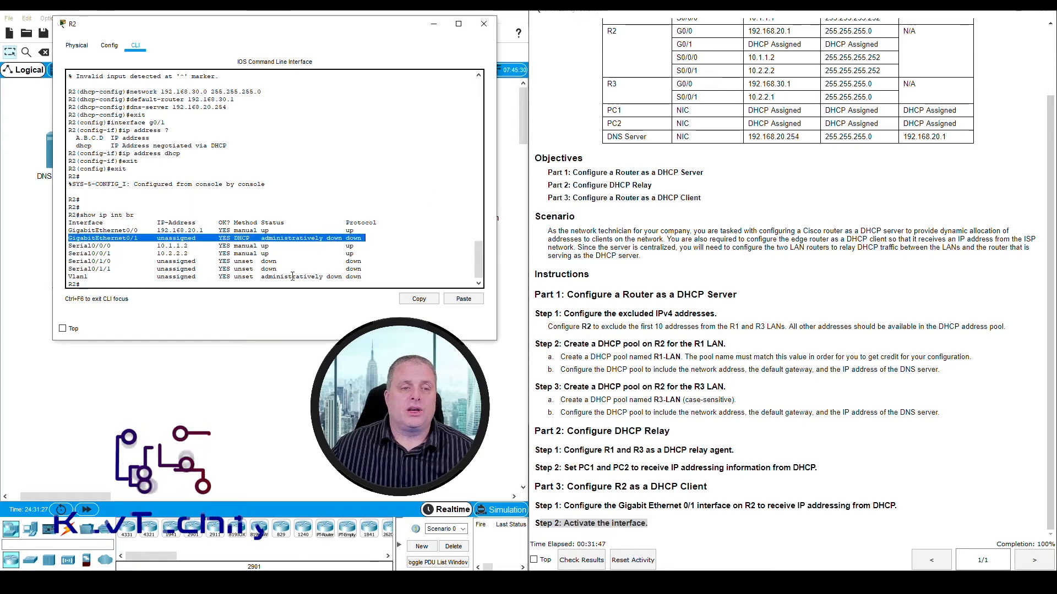
pyautogui.click(331, 285)
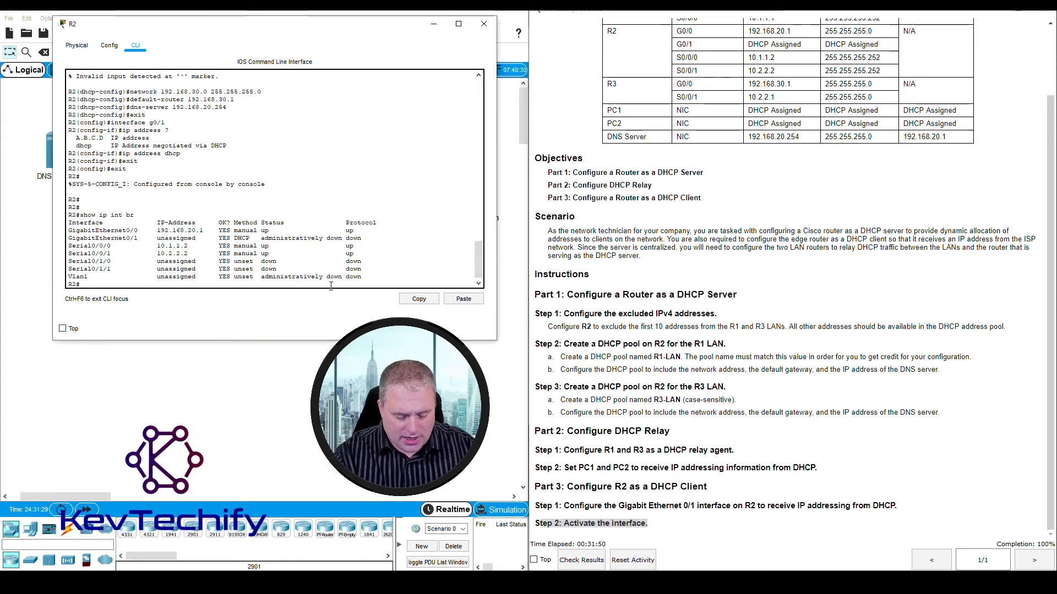
pyautogui.write('conf t')
pyautogui.press('Return')
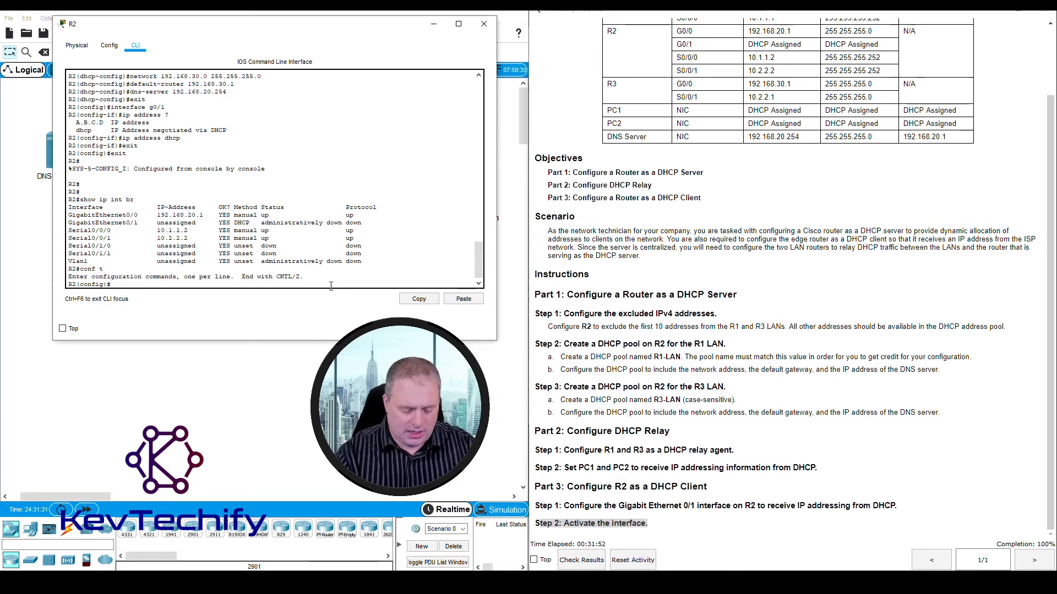
pyautogui.write('int g0/')
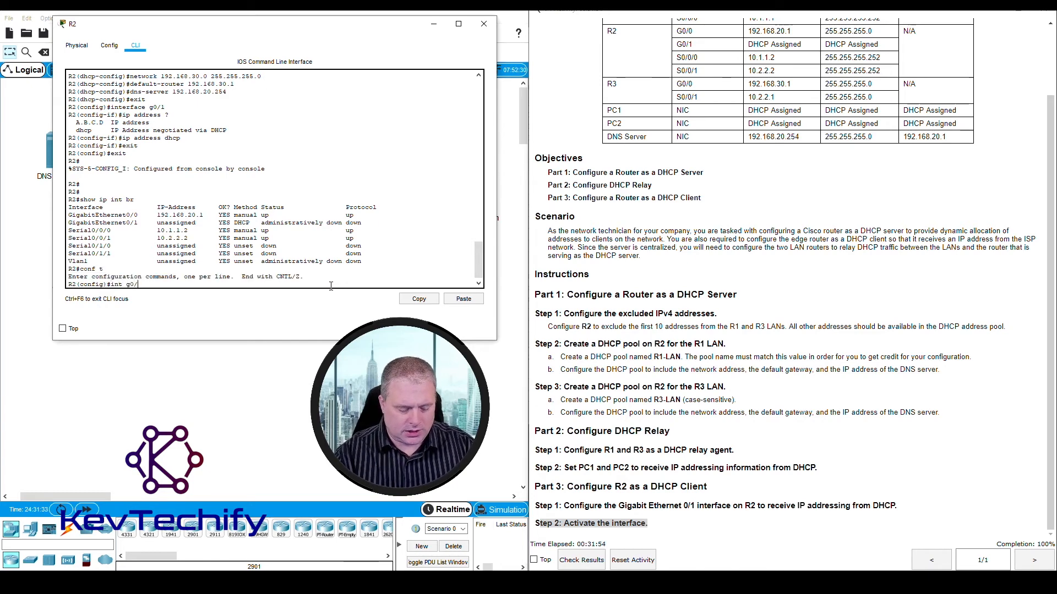
pyautogui.write('1')
pyautogui.press('Return')
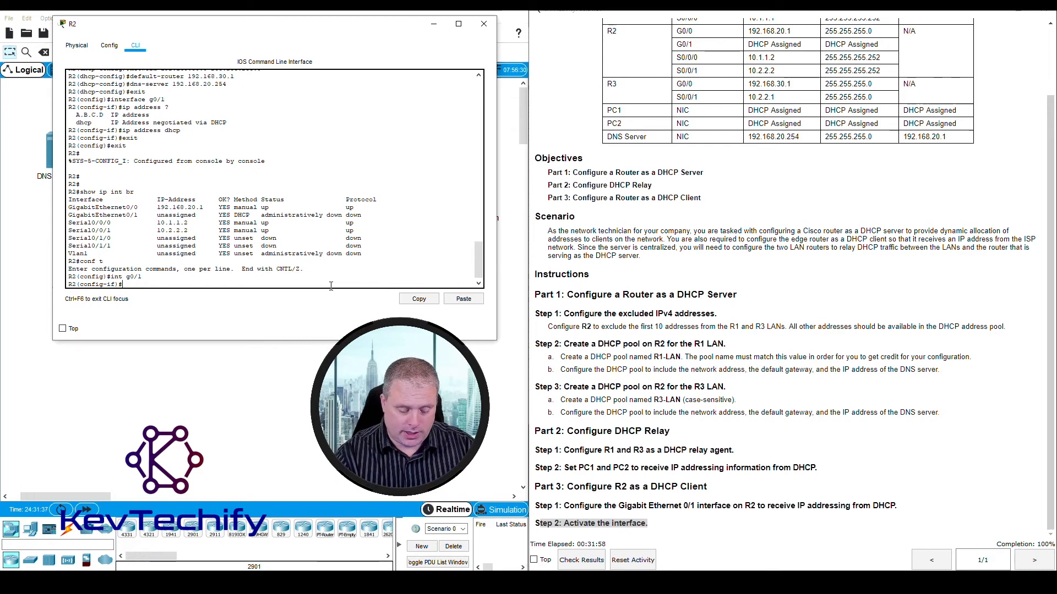
# - Activate R2's g0/1 interface with no shutdown and check the interface and line protocol state messages
pyautogui.write('no shutd')
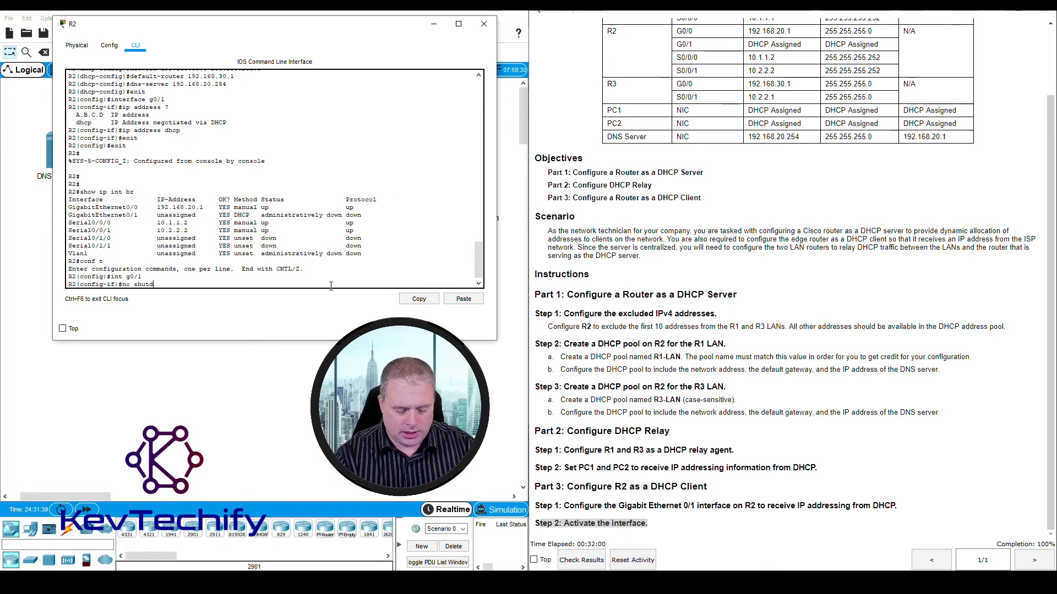
pyautogui.write('own')
pyautogui.press('Return')
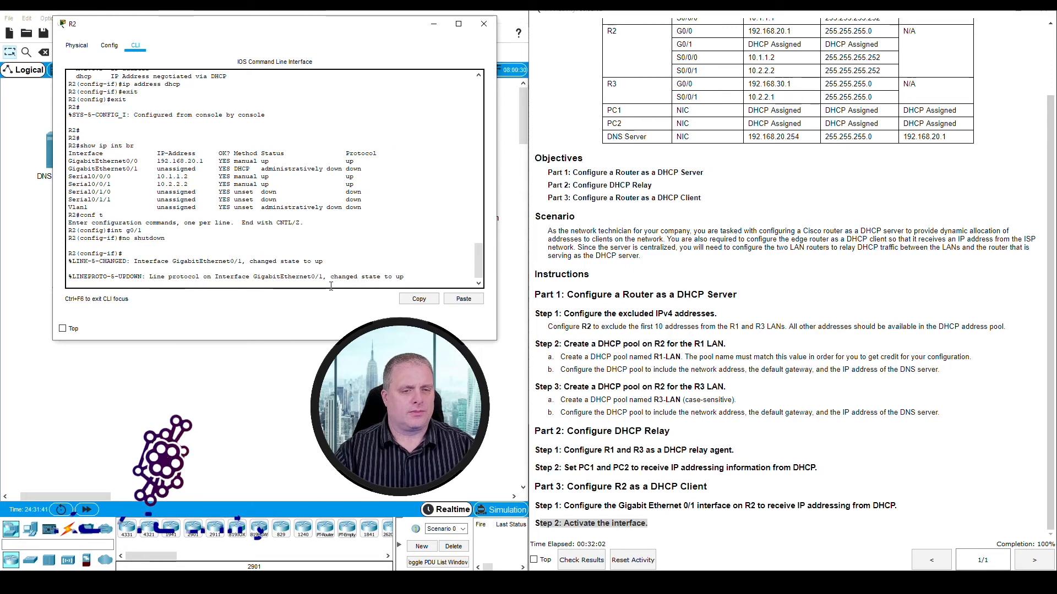
pyautogui.moveTo(296, 261); pyautogui.dragTo(421, 278)
pyautogui.click(426, 278)
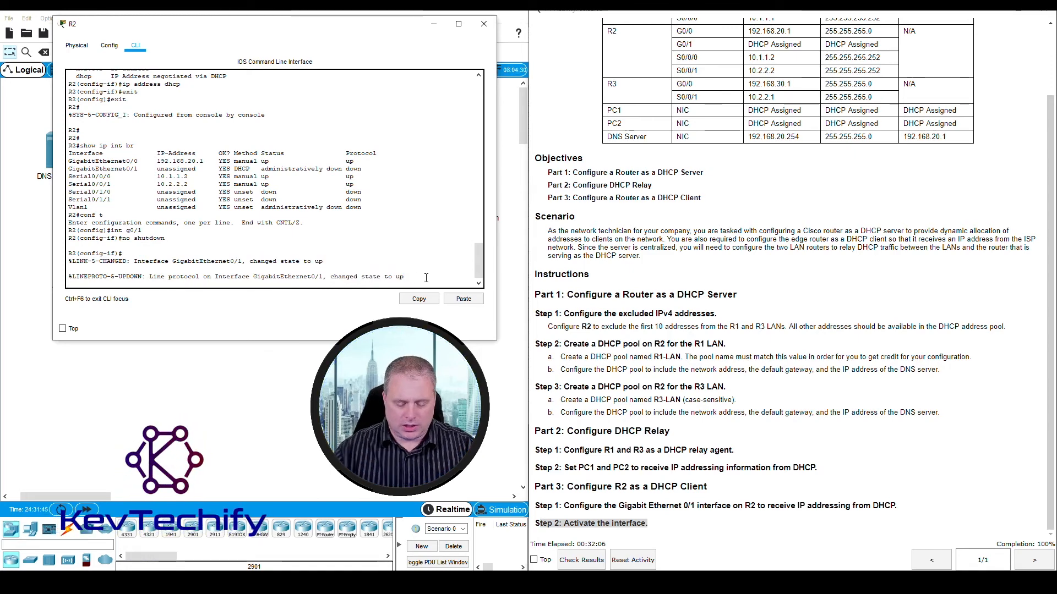
# - Exit the g0/1 interface configuration and global configuration on R2 back to privileged EXEC mode
pyautogui.press('Return')
pyautogui.press('Return')
pyautogui.press('Return')
pyautogui.write('exit')
pyautogui.press('Return')
pyautogui.write('e')
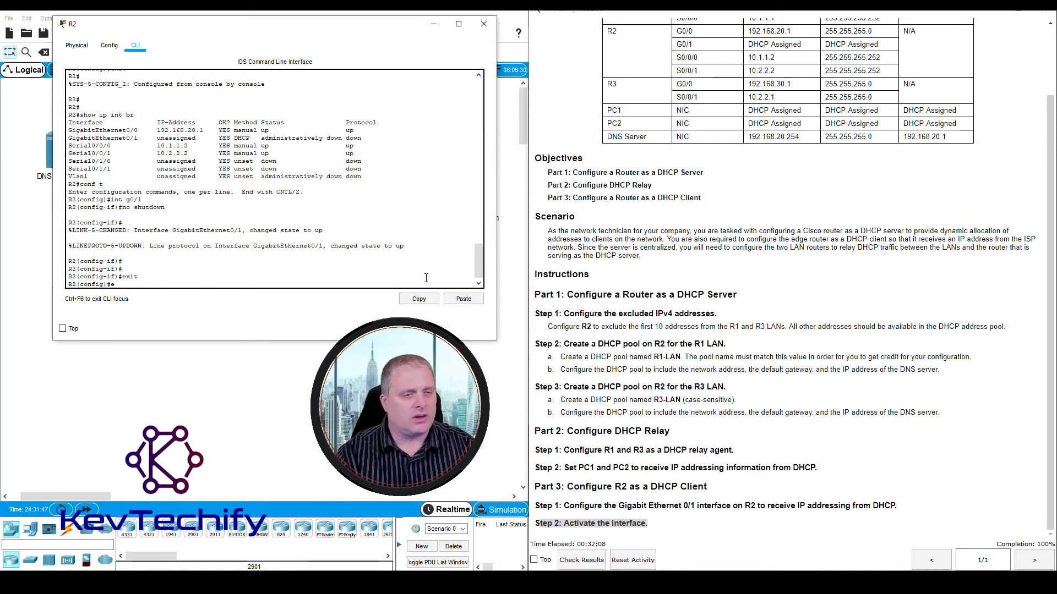
pyautogui.press('Return')
pyautogui.press('Return')
pyautogui.press('Return')
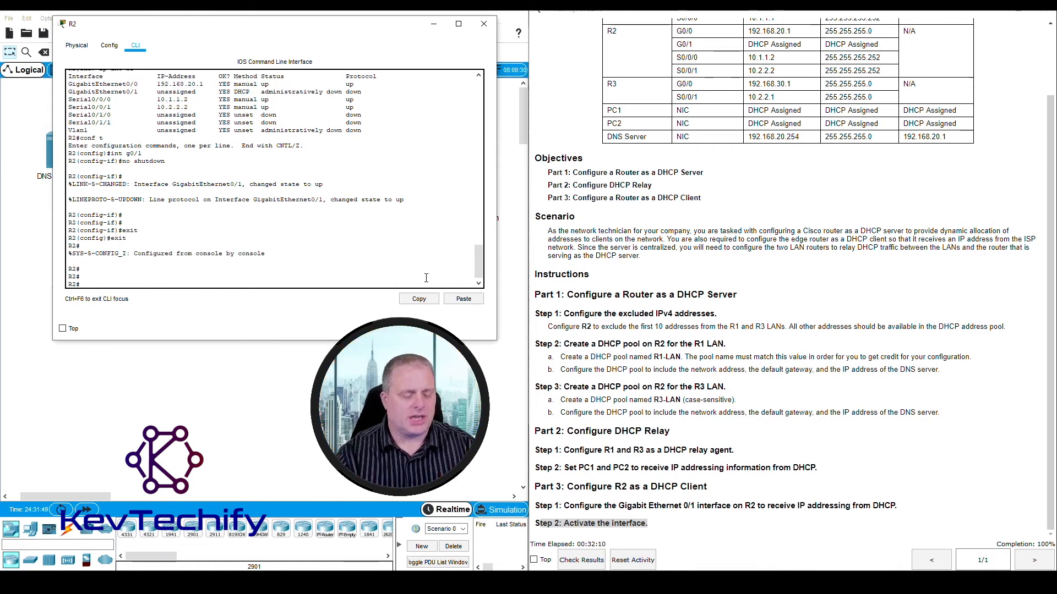
# - Run sho ip int br on R2 and check the address, method and status of GigabitEthernet0/1
pyautogui.write('sho ')
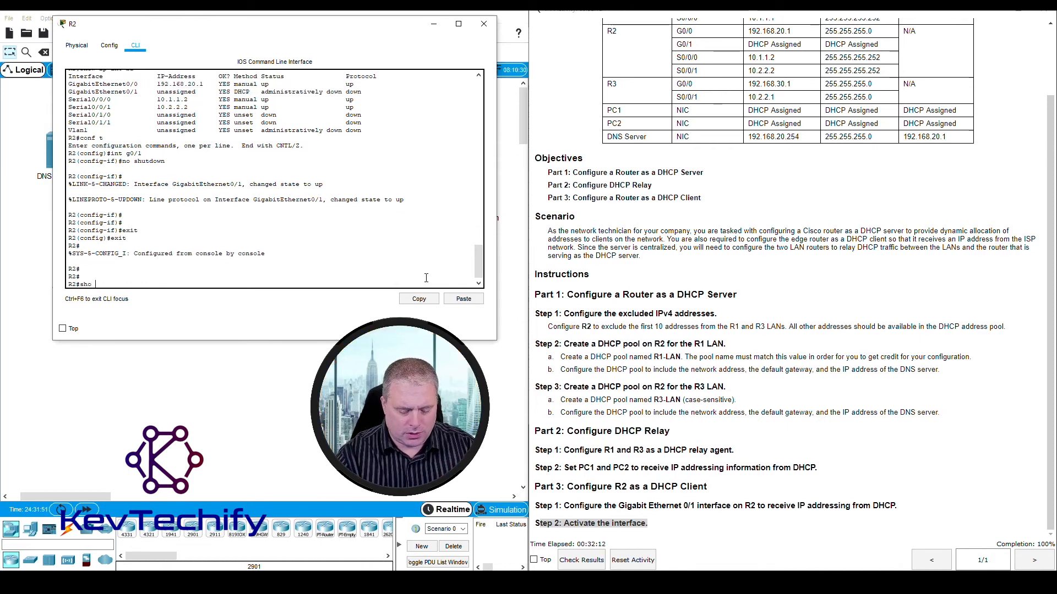
pyautogui.write('ip int br')
pyautogui.press('Return')
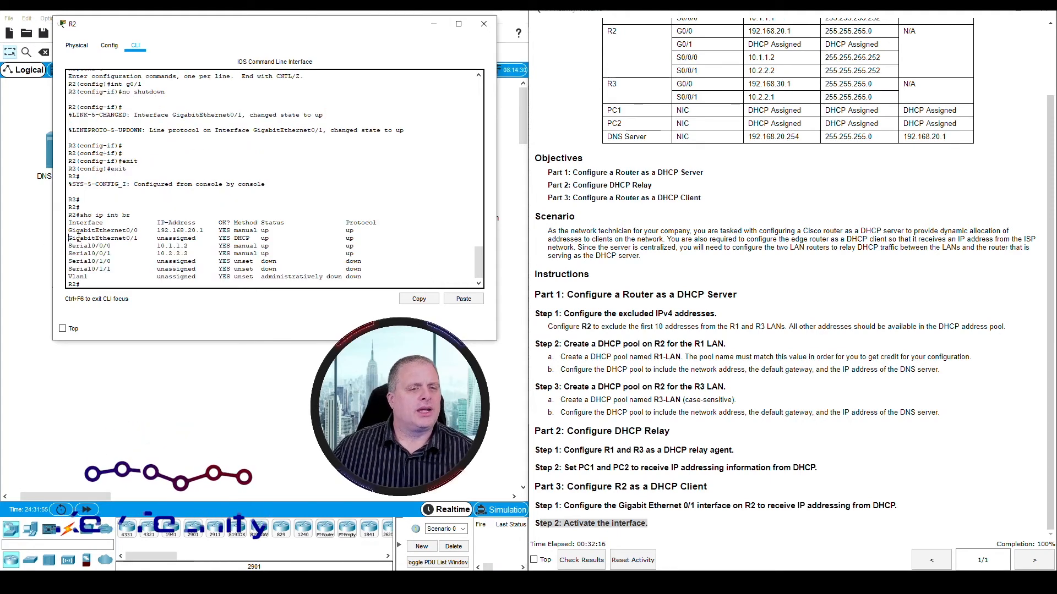
pyautogui.moveTo(68, 238); pyautogui.dragTo(252, 239)
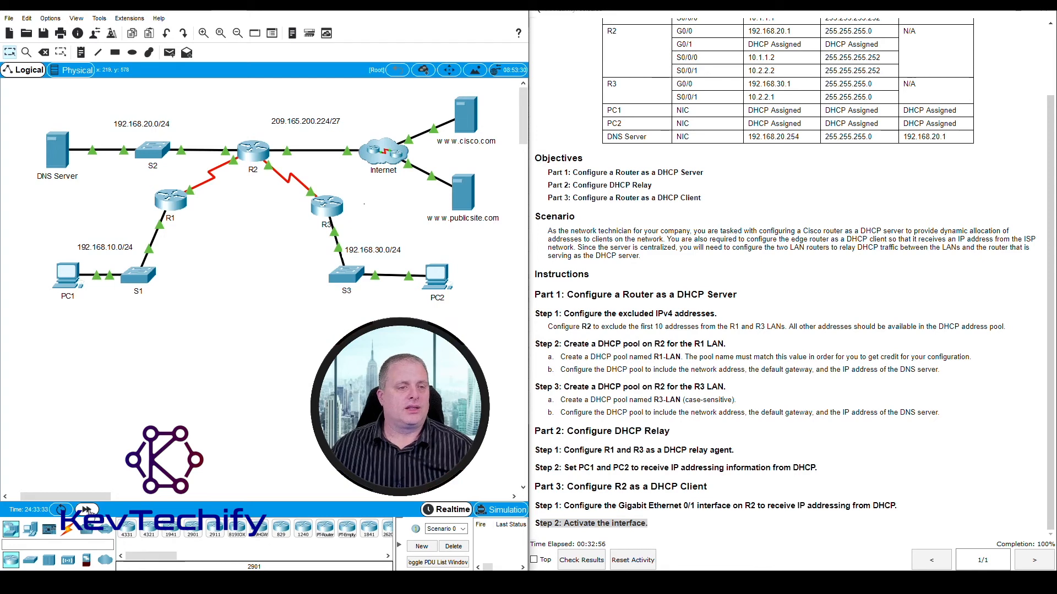
# - Reopen R2's command line and examine the DHCP address assignment message for GigabitEthernet0/1, including address and mask
pyautogui.click(251, 152)
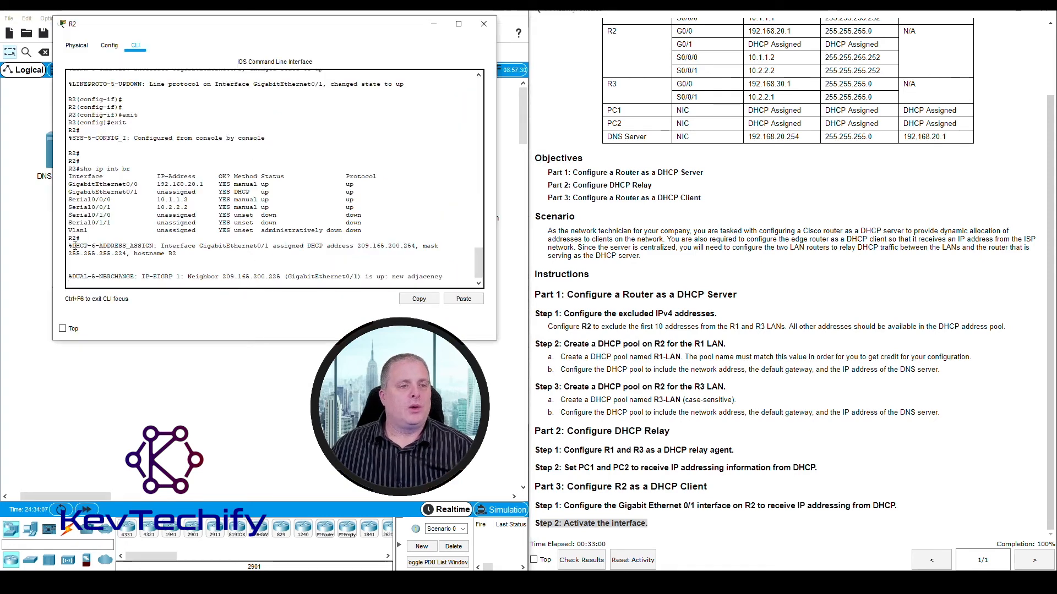
pyautogui.moveTo(75, 246); pyautogui.dragTo(417, 246)
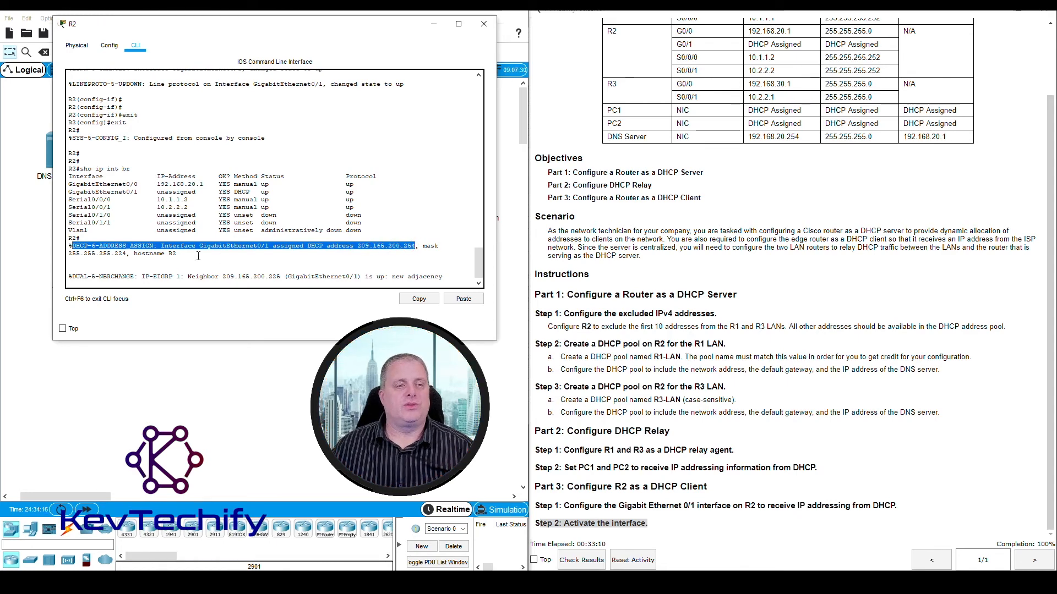
pyautogui.moveTo(69, 254); pyautogui.dragTo(108, 258)
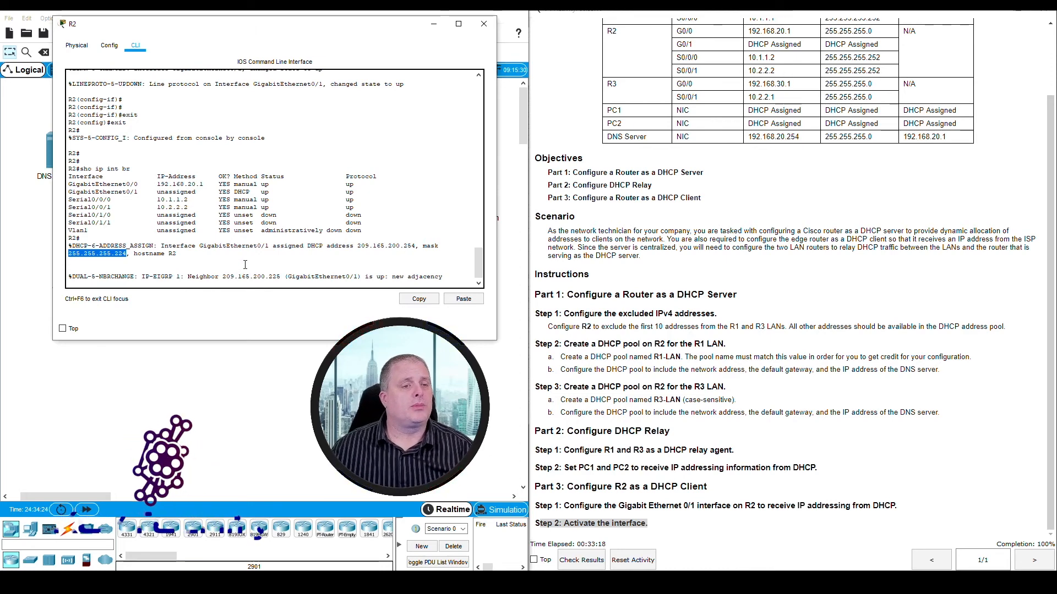
# - Repeat sho ip int br on R2, check GigabitEthernet0/1's IP address, and close R2's window
pyautogui.press('Return')
pyautogui.press('Return')
pyautogui.press('Return')
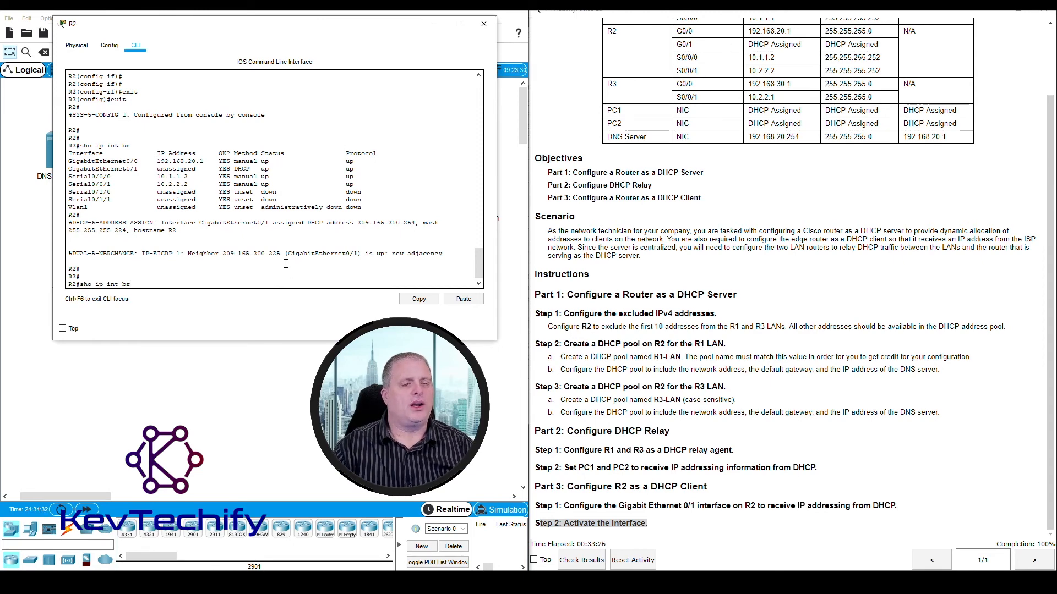
pyautogui.write('sho ip int br')
pyautogui.press('Return')
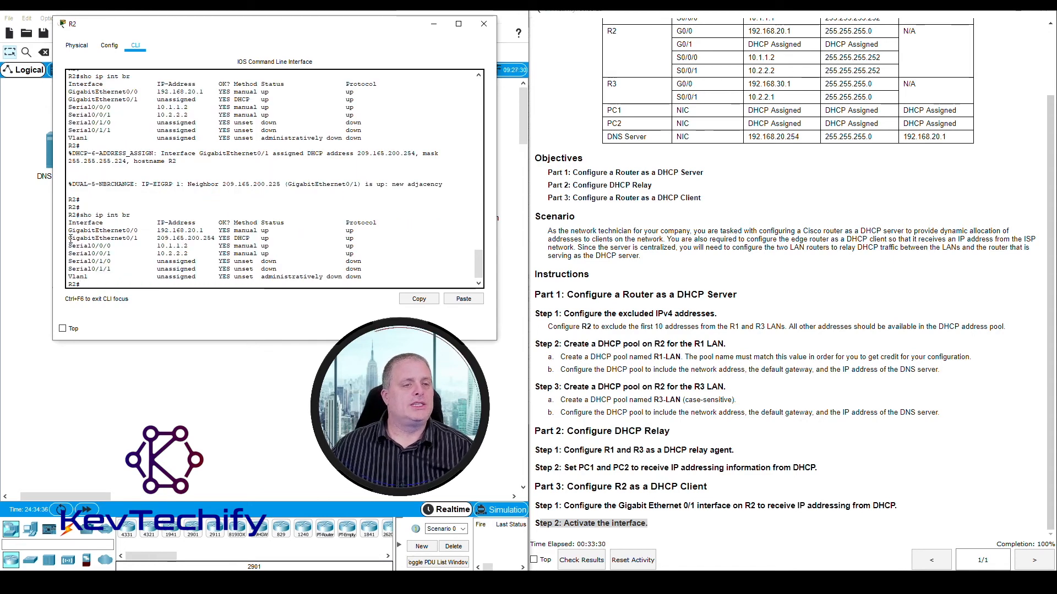
pyautogui.moveTo(71, 239); pyautogui.dragTo(365, 243)
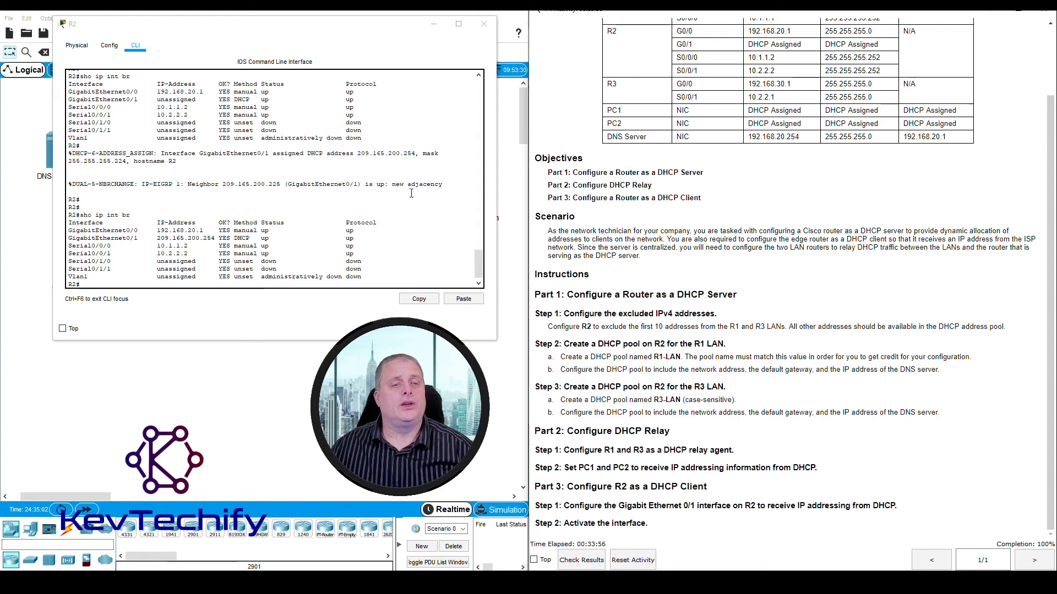
pyautogui.click(484, 24)
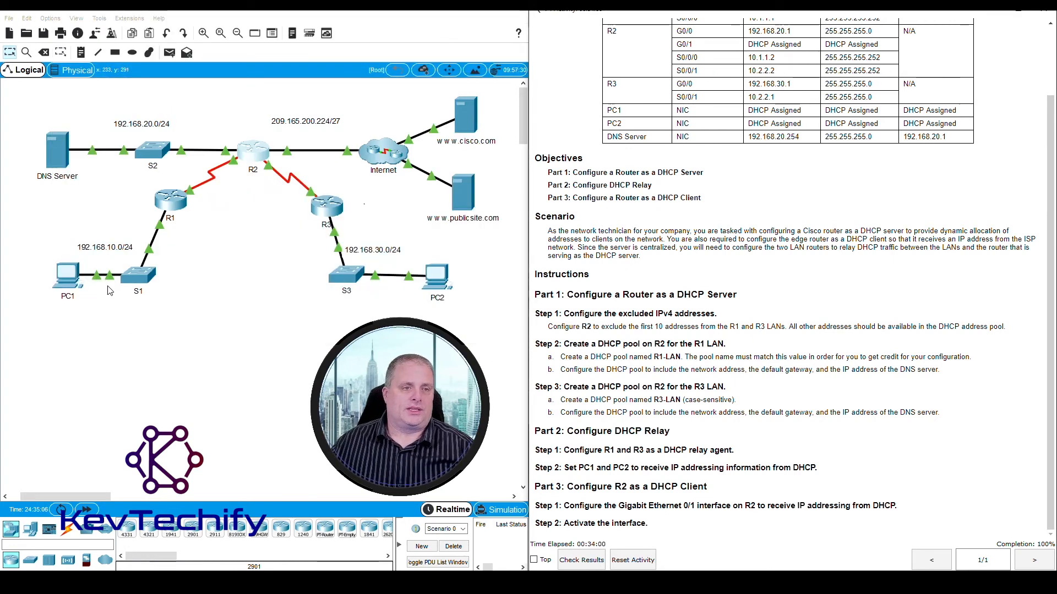
# - Ping the DNS Server at 192.168.20.254 twice from PC1's command prompt
pyautogui.click(68, 278)
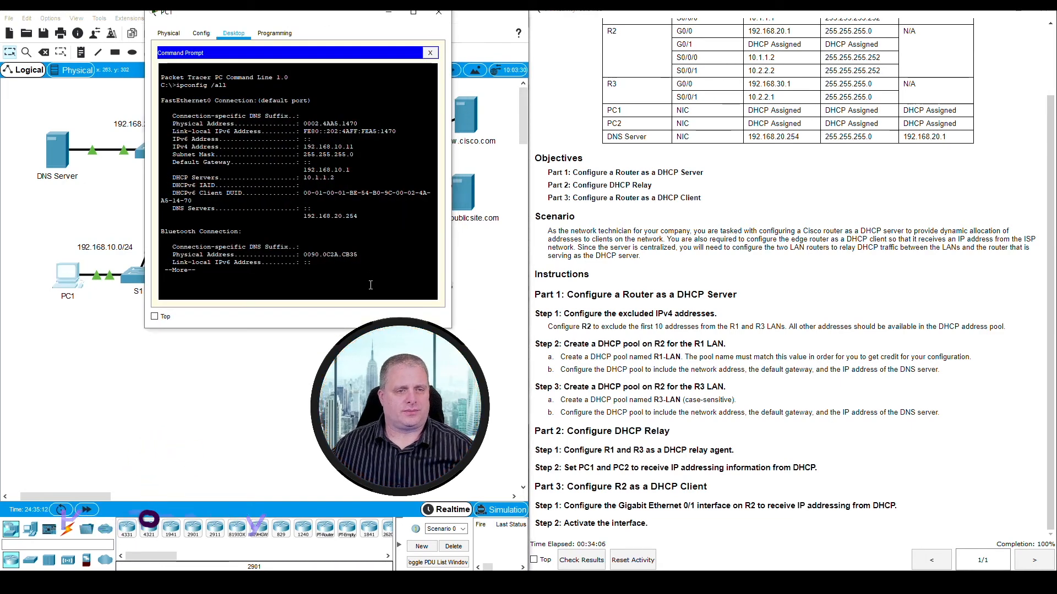
pyautogui.press('space')
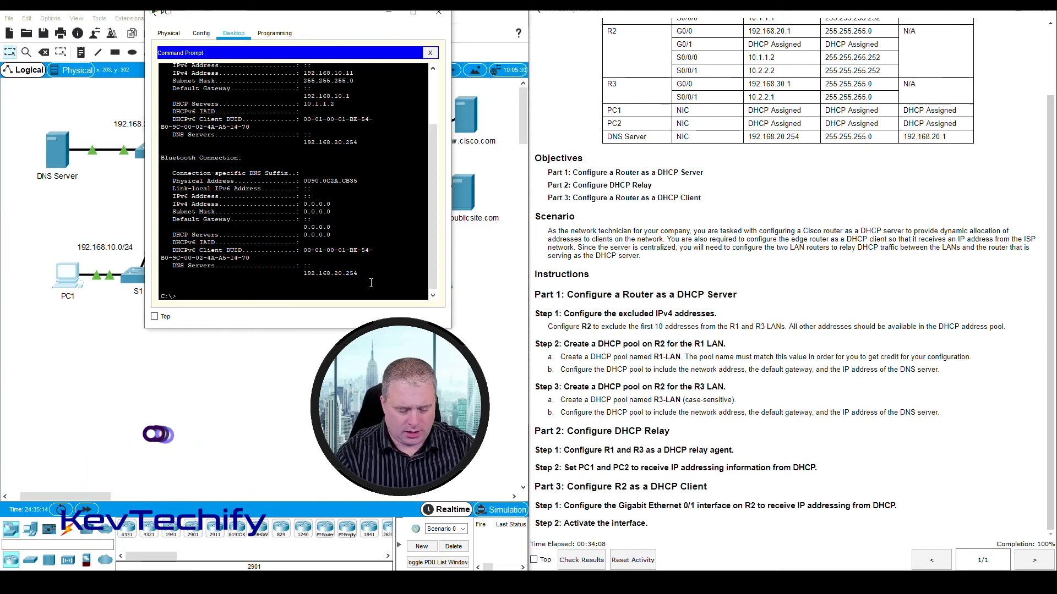
pyautogui.write('ping')
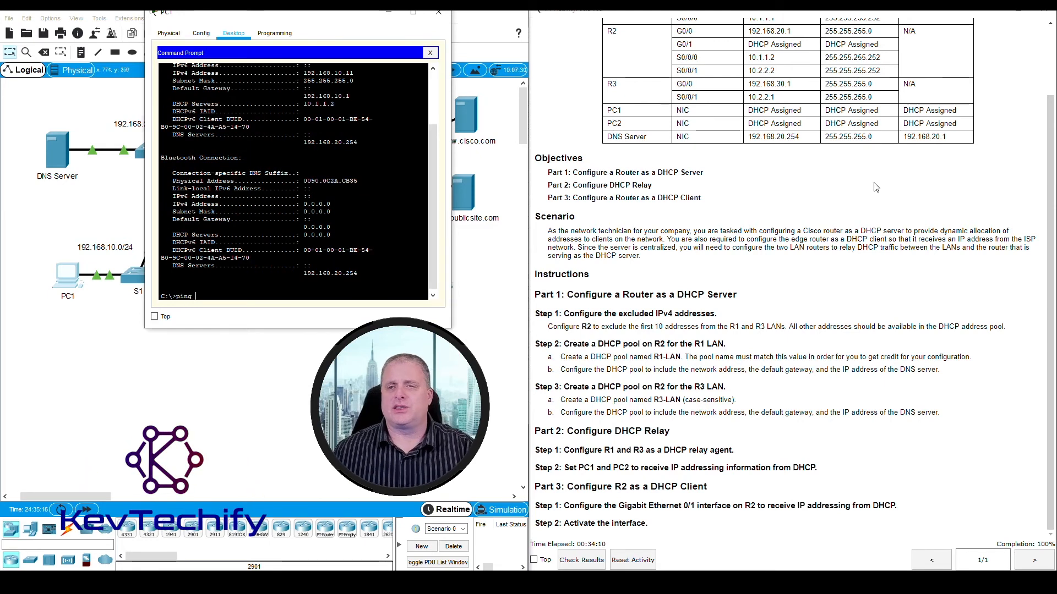
pyautogui.moveTo(787, 139); pyautogui.dragTo(808, 141)
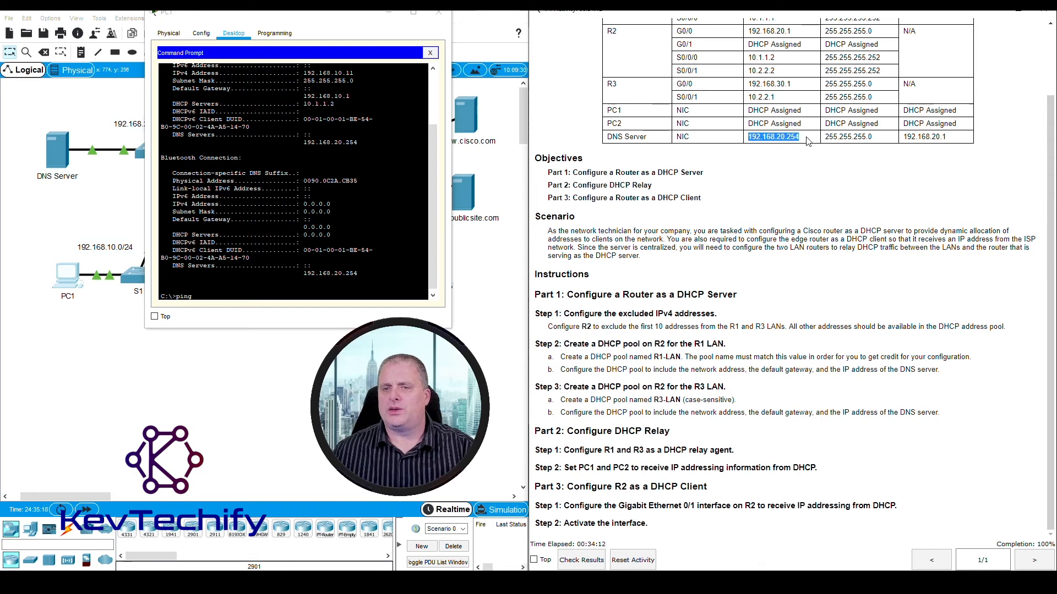
pyautogui.click(257, 296)
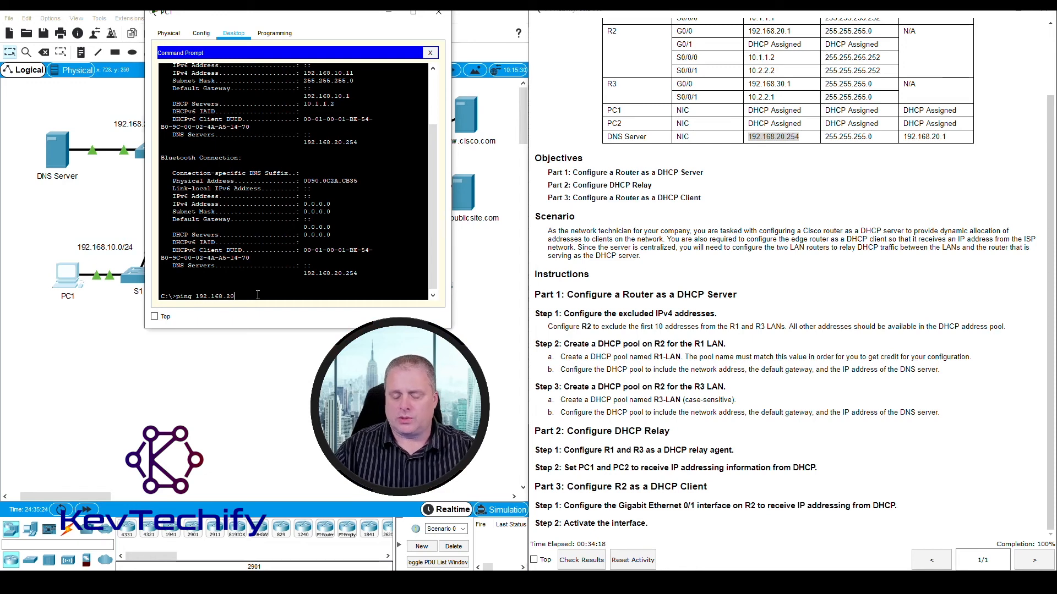
pyautogui.write('192.168.20.254')
pyautogui.press('Return')
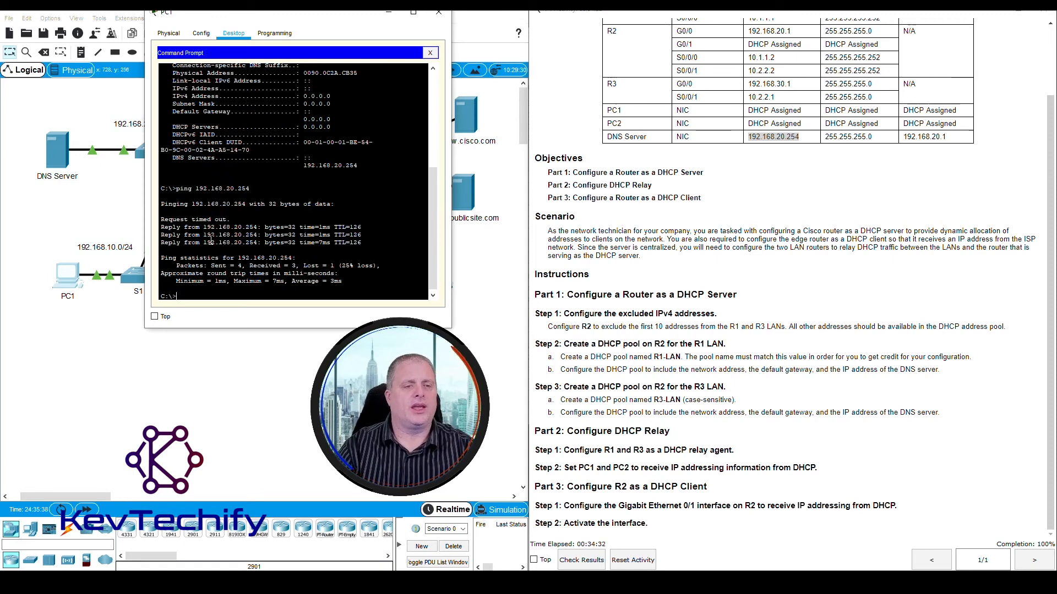
pyautogui.press('Up')
pyautogui.press('Return')
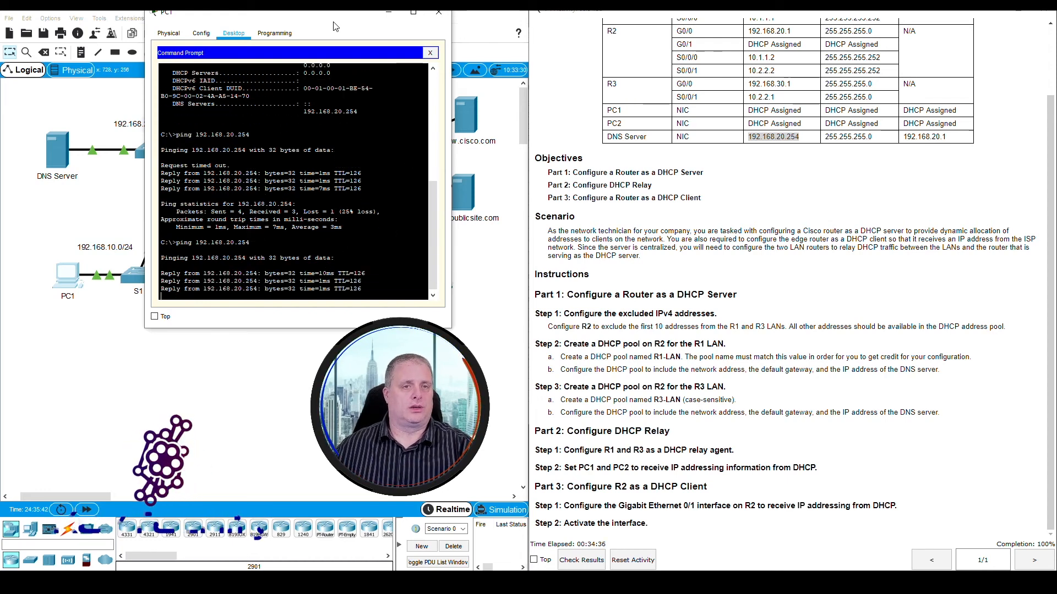
pyautogui.moveTo(334, 18); pyautogui.dragTo(237, 26)
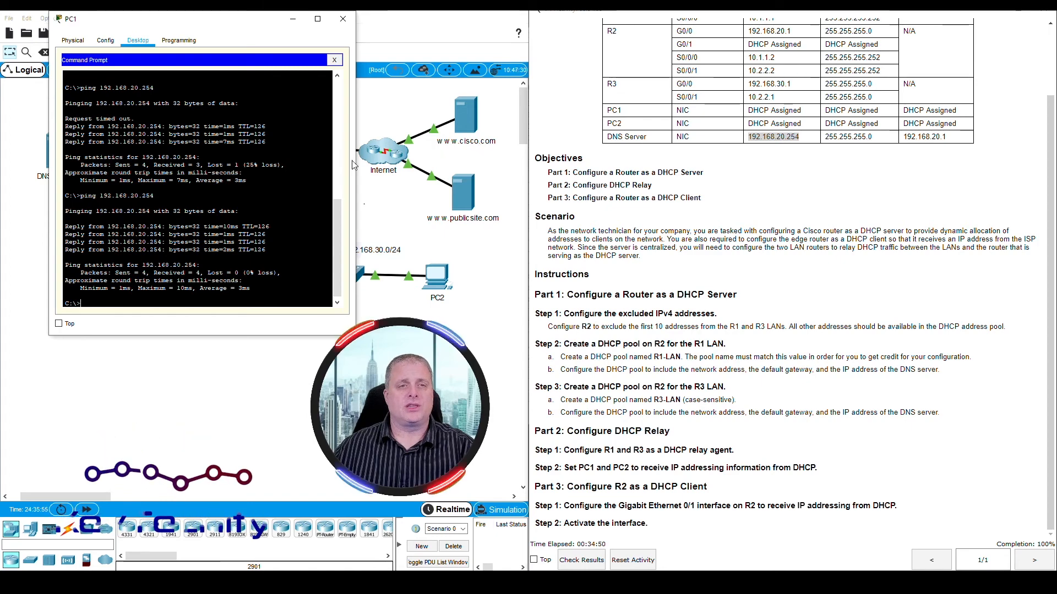
pyautogui.moveTo(240, 27); pyautogui.dragTo(784, 197)
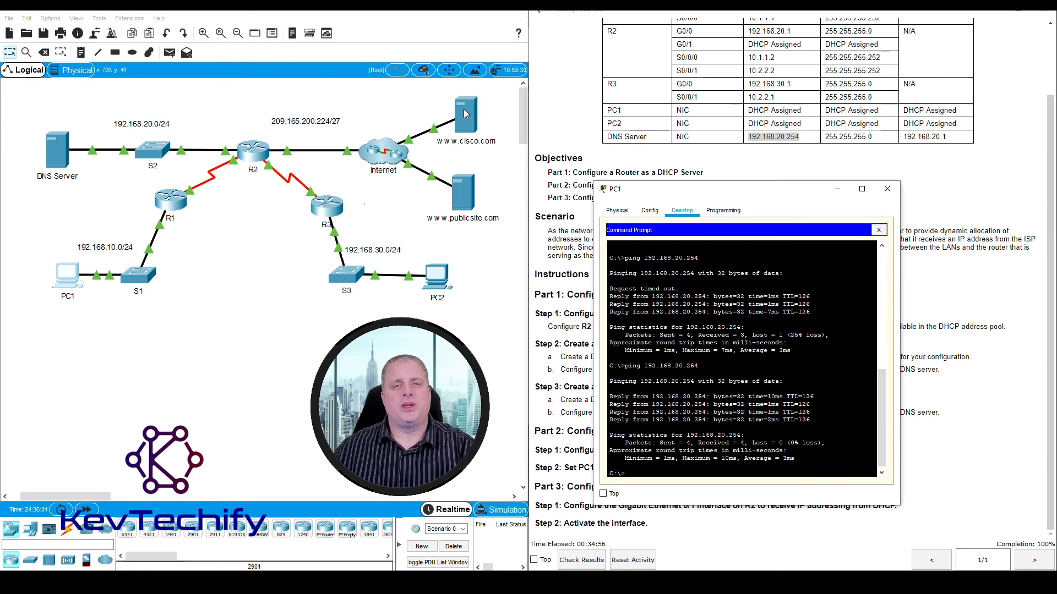
pyautogui.moveTo(760, 195); pyautogui.dragTo(290, 44)
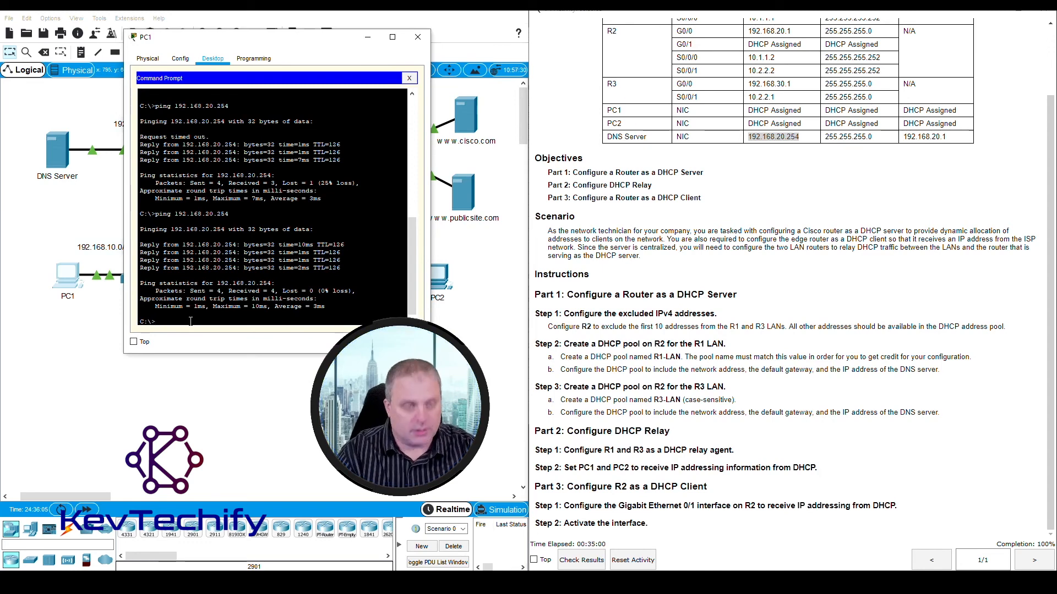
pyautogui.write('ping')
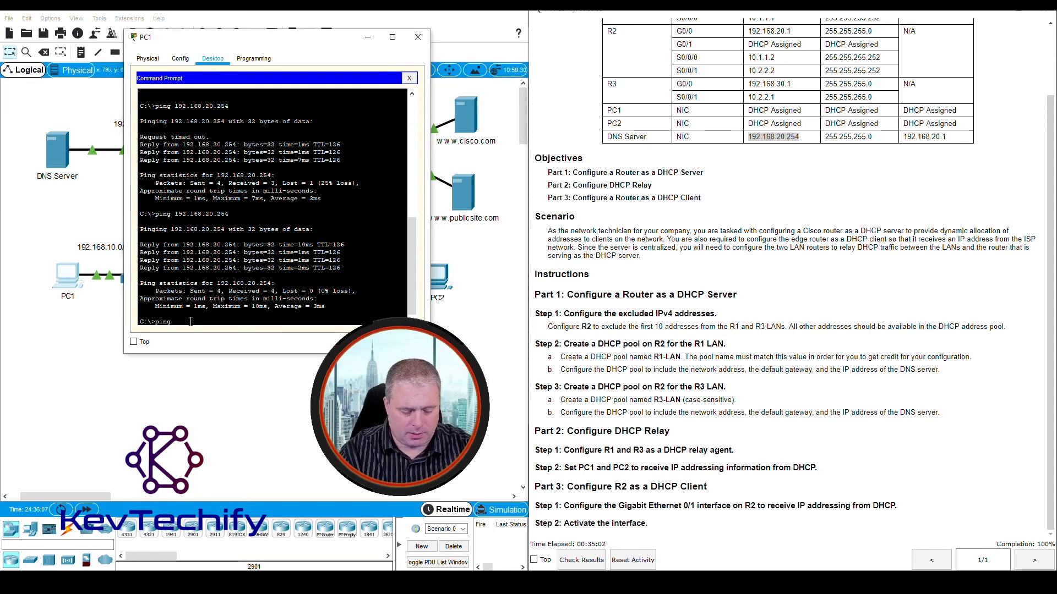
pyautogui.write(' www')
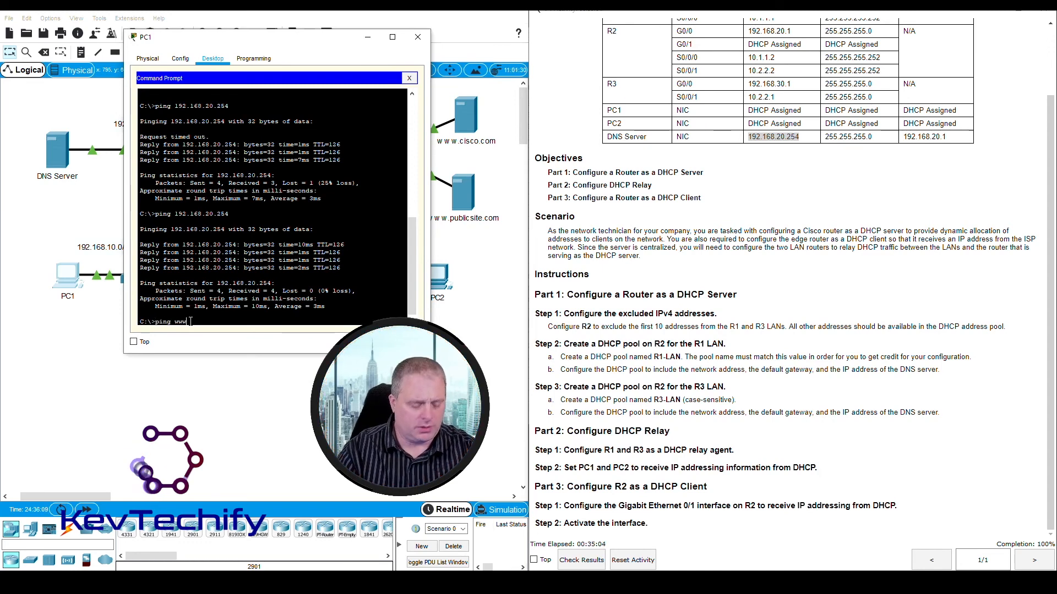
pyautogui.write('.cisco.com')
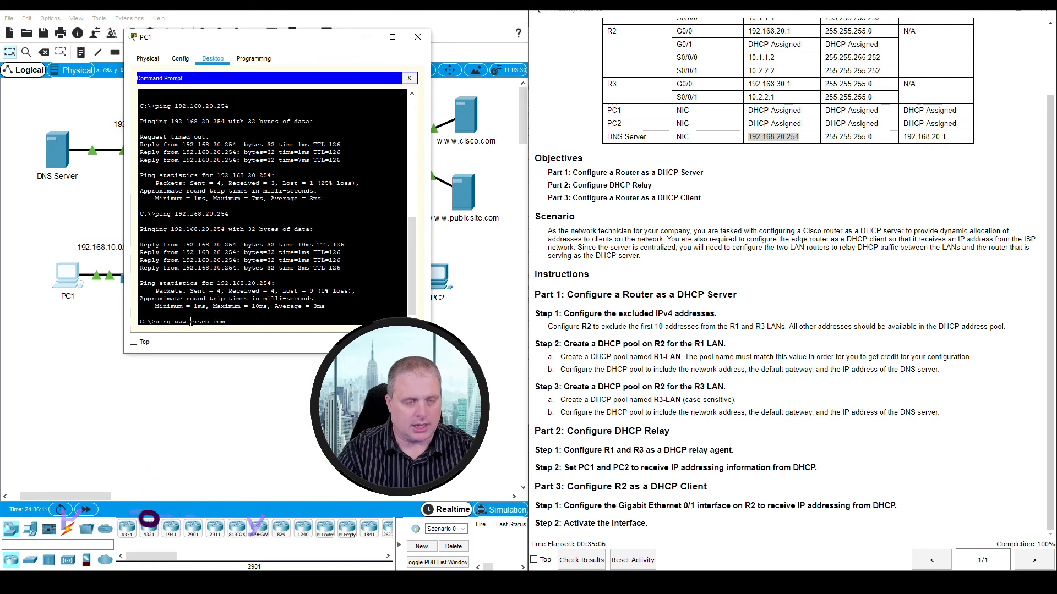
pyautogui.press('Return')
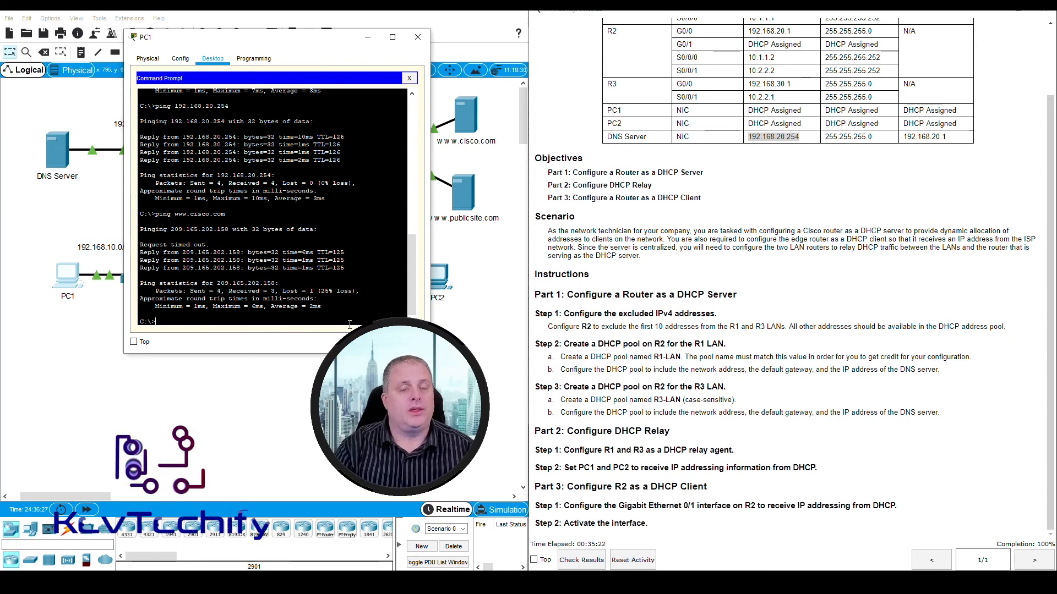
pyautogui.press('Up')
pyautogui.press('Return')
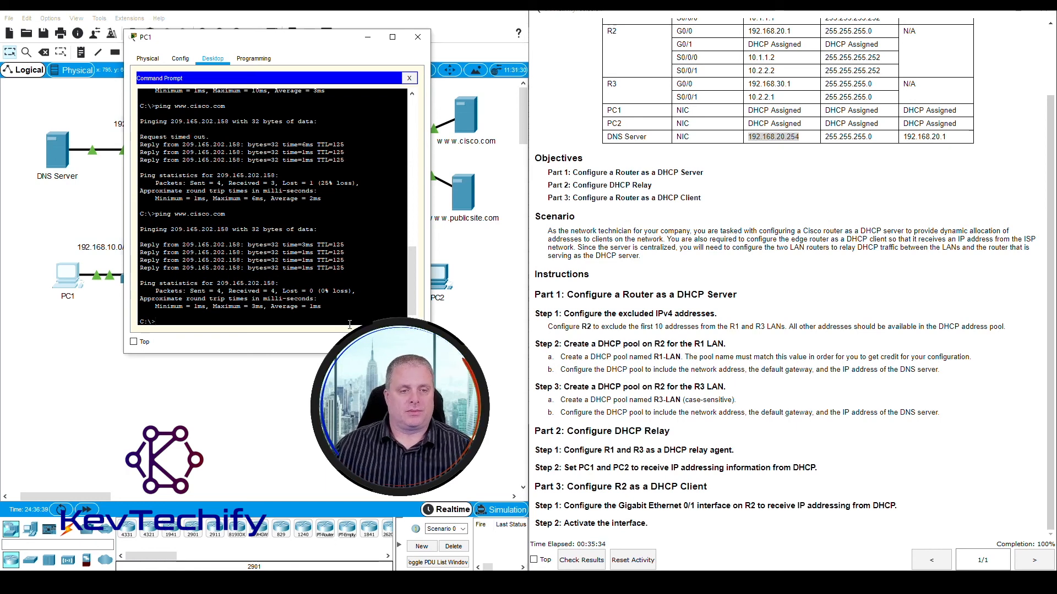
pyautogui.write('ping www.')
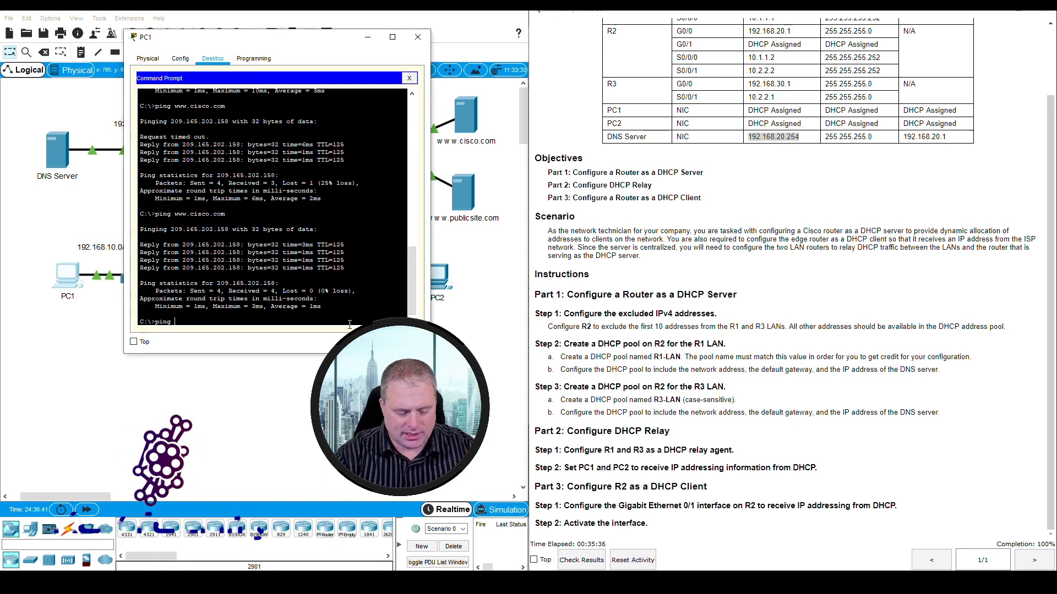
pyautogui.write('public')
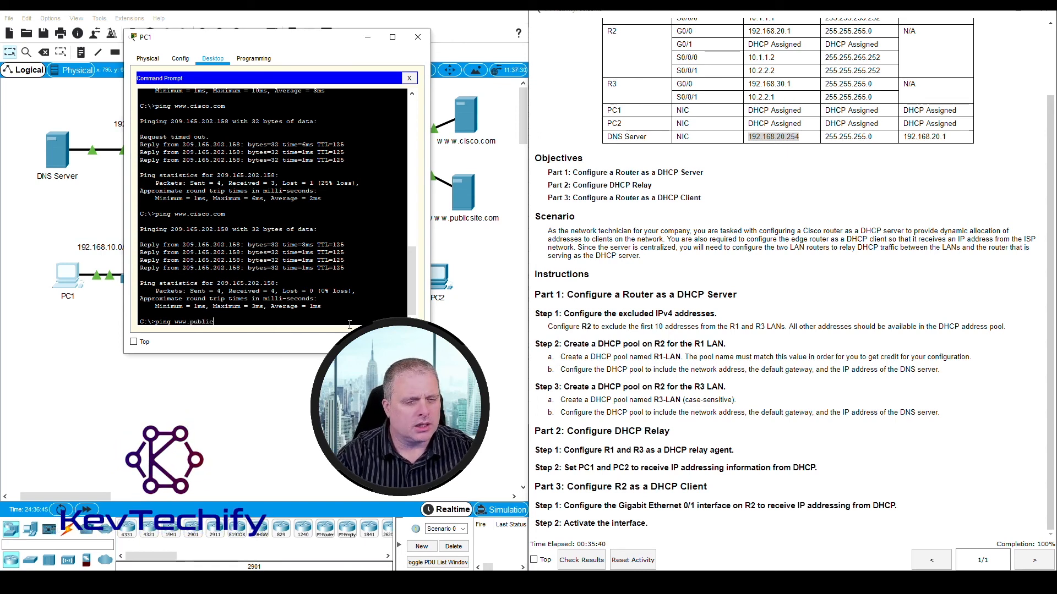
pyautogui.write('site.')
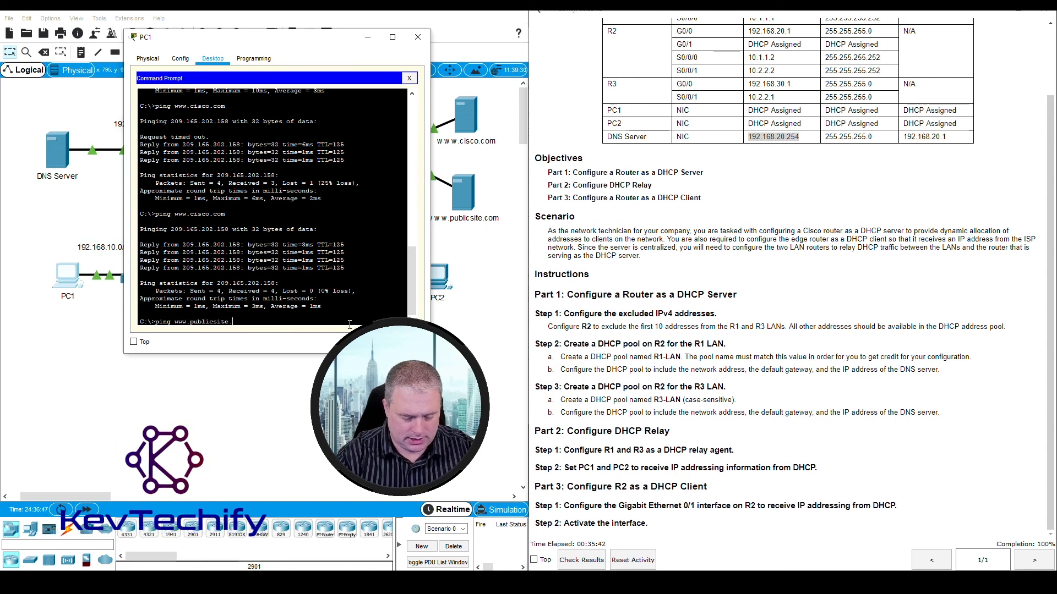
pyautogui.write('com')
pyautogui.press('Return')
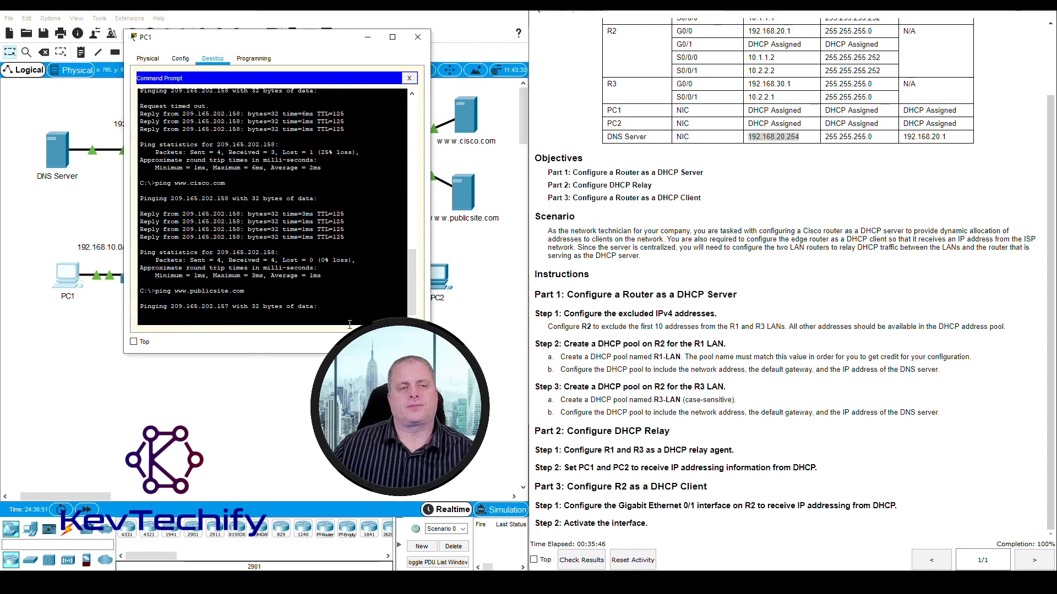
pyautogui.moveTo(308, 41); pyautogui.dragTo(261, 36)
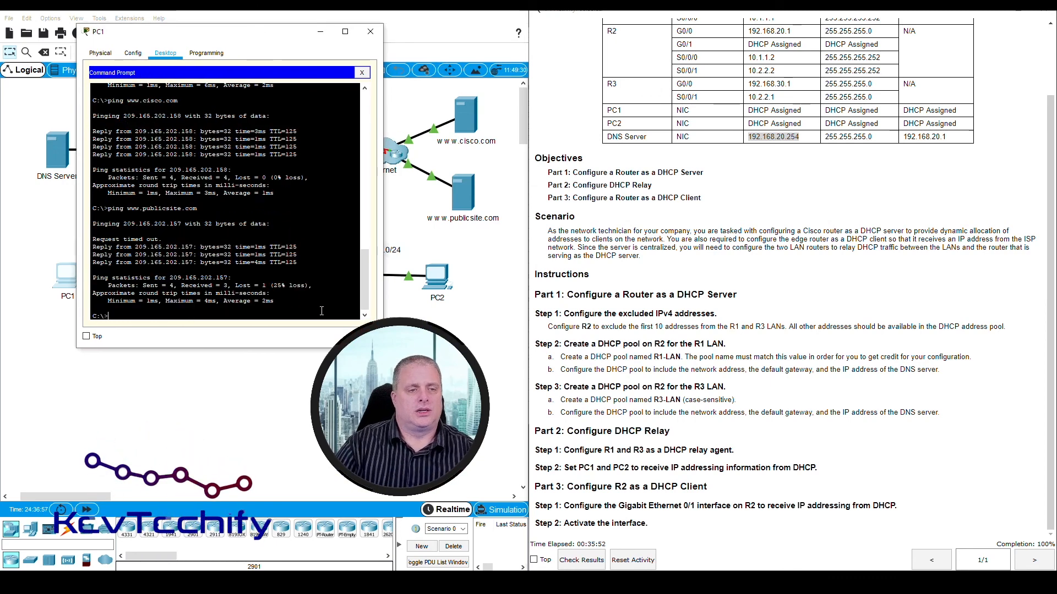
pyautogui.press('Up')
pyautogui.press('Return')
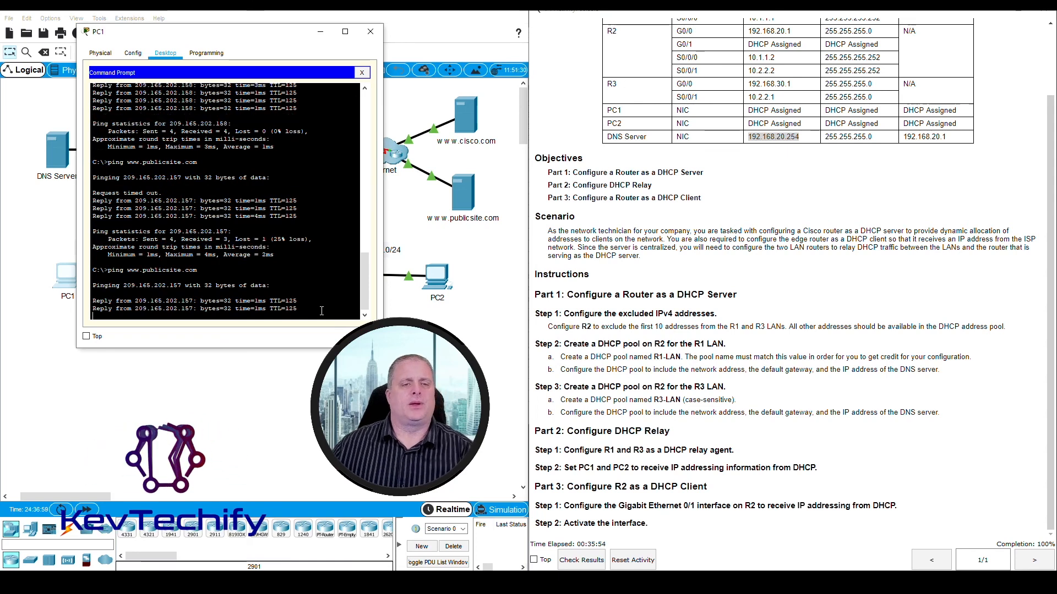